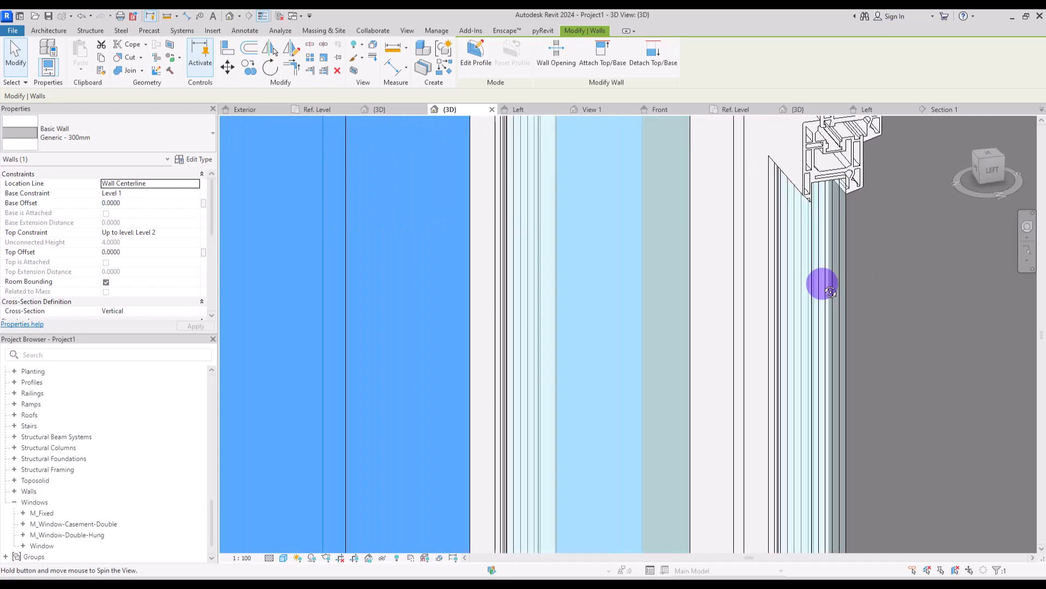
scroll(693, 294, down, 6)
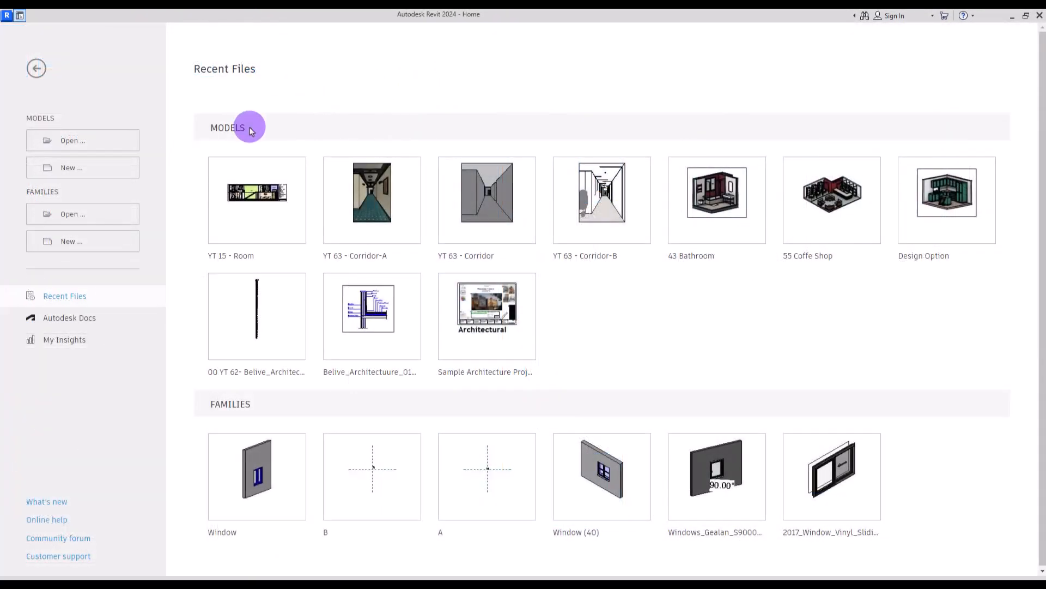
Create a new family from the Window.rft template and set its Width parameter to 1.2.
click(110, 241)
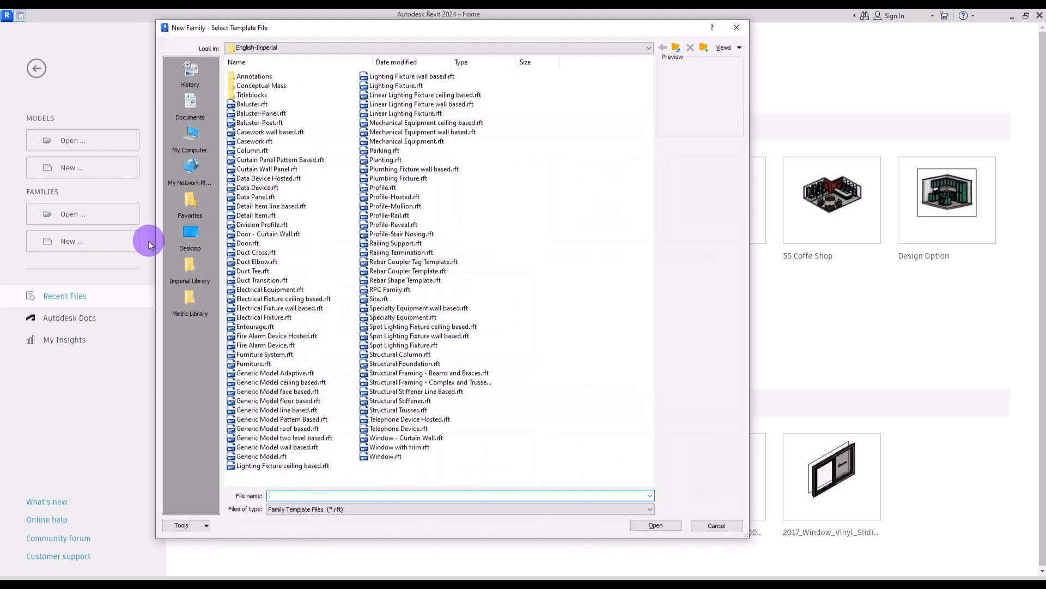
double_click(386, 442)
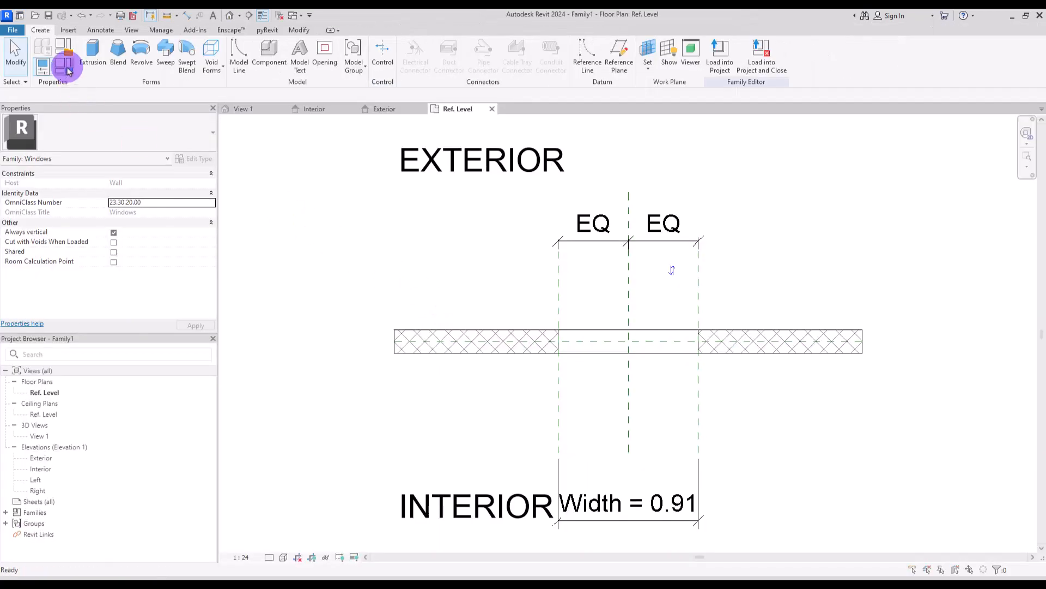
click(64, 61)
click(170, 153)
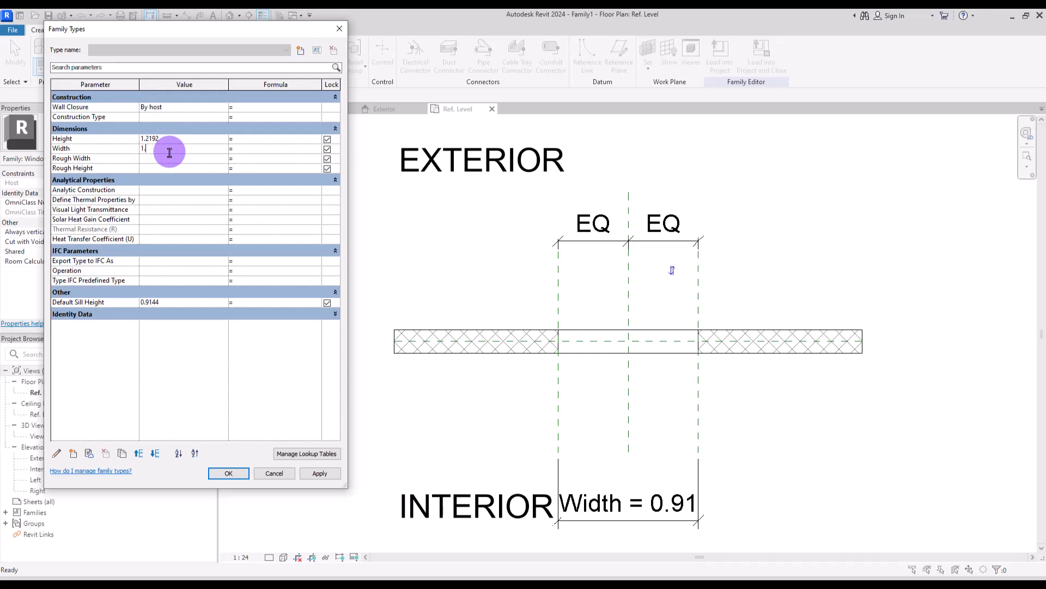
click(320, 473)
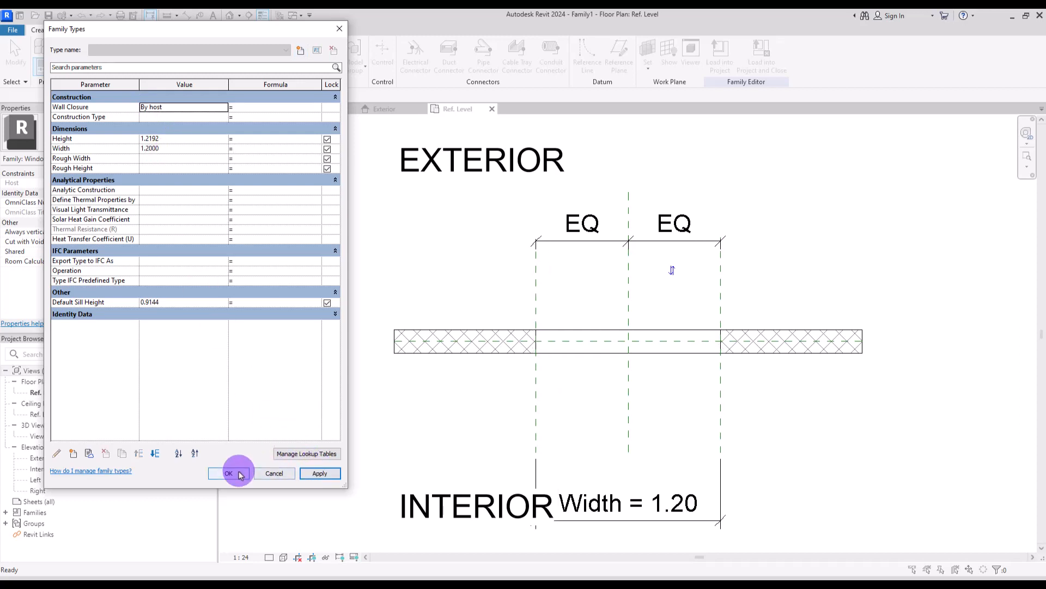
click(229, 474)
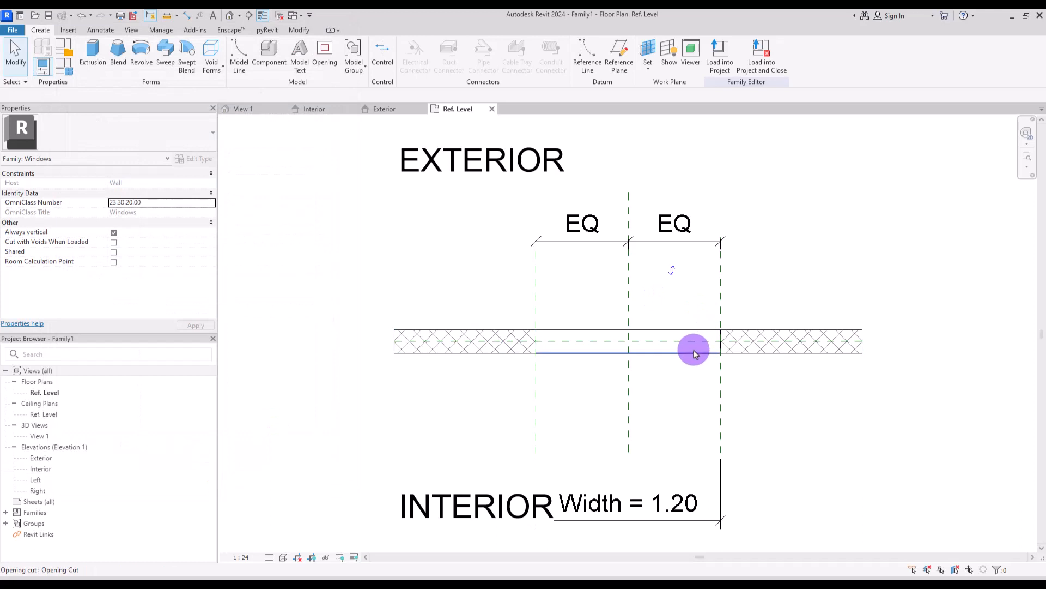
Start a reference plane and create a new reference plane subcategory named Red.
click(619, 55)
click(489, 63)
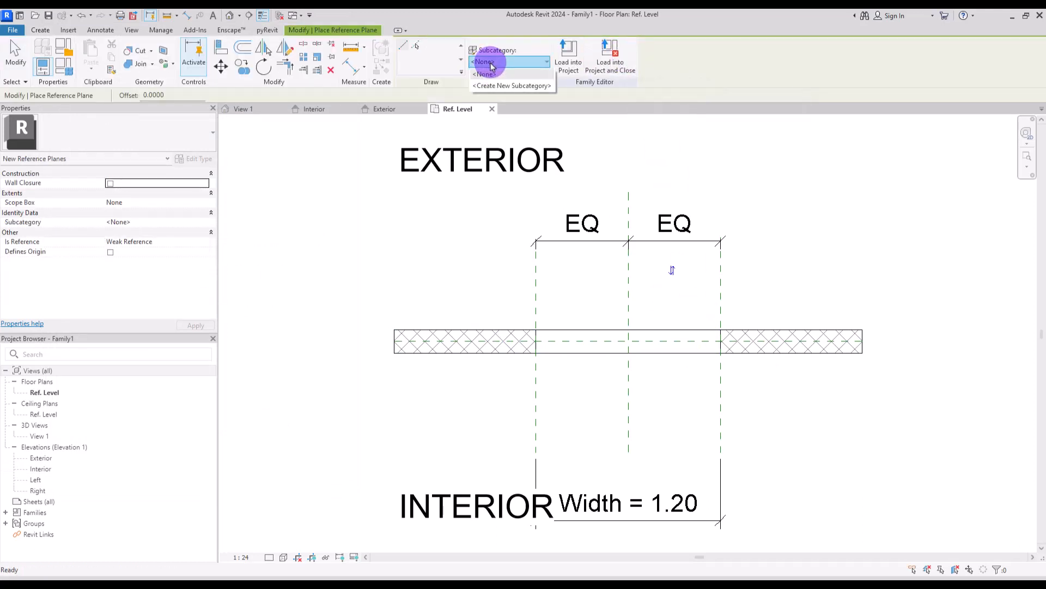
click(497, 86)
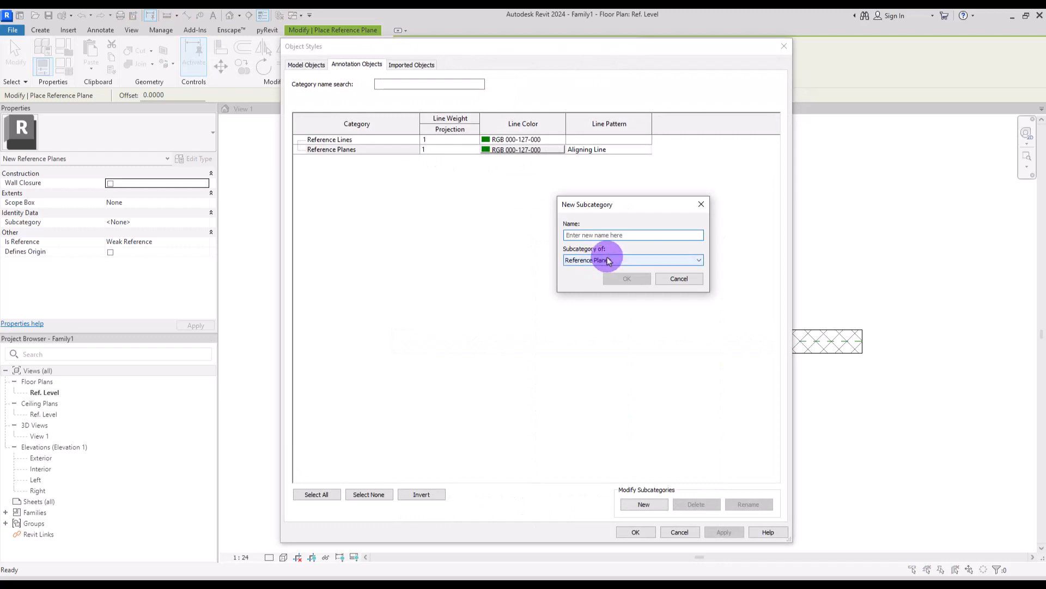
text(Red)
click(626, 278)
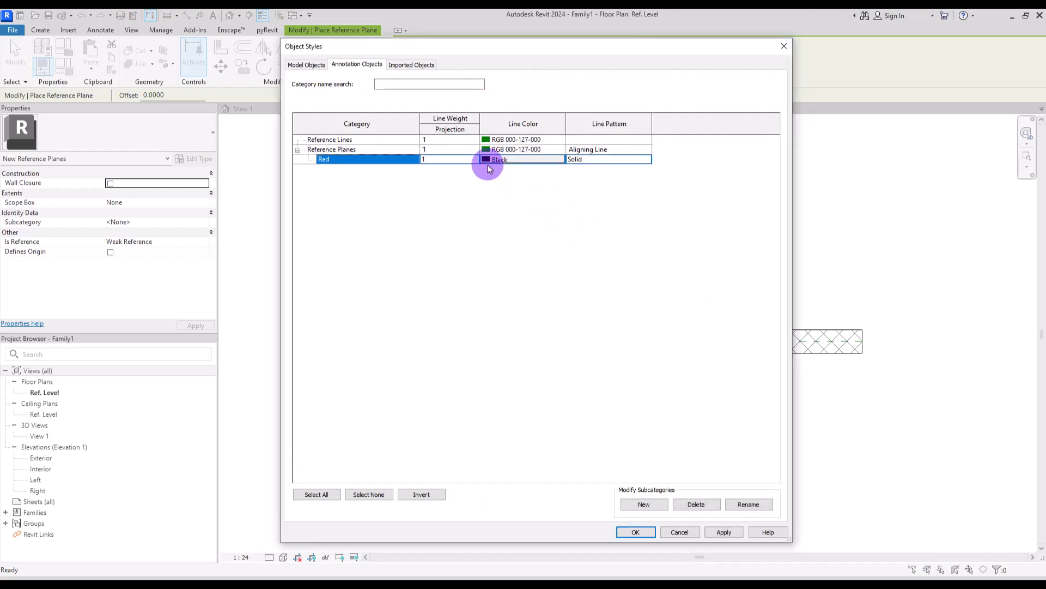
Give the Red subcategory a red line color and the Aligning Line pattern.
click(485, 159)
click(424, 229)
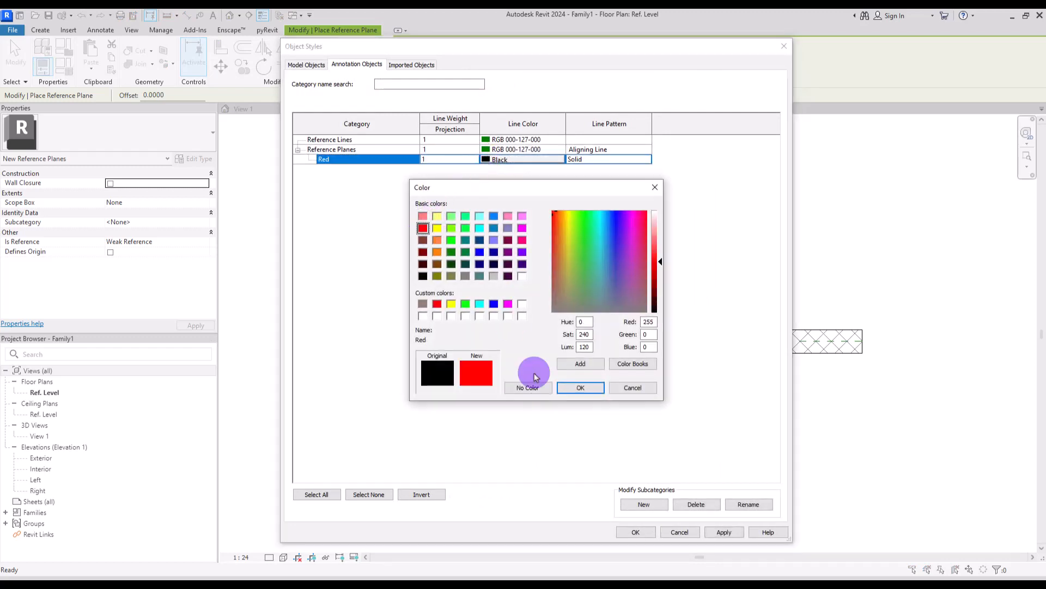
click(579, 386)
click(645, 164)
click(599, 168)
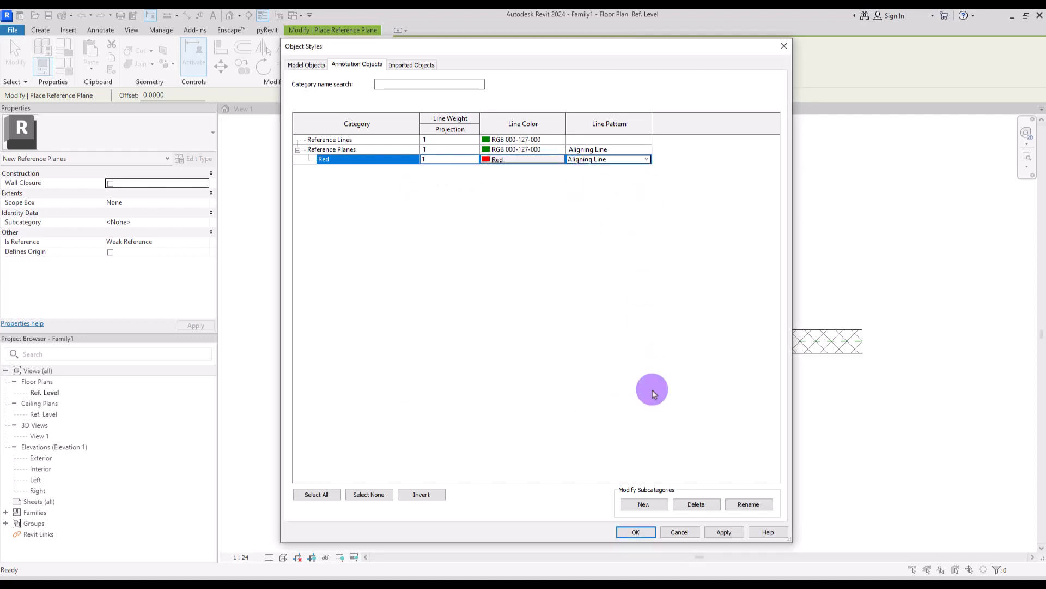
click(638, 532)
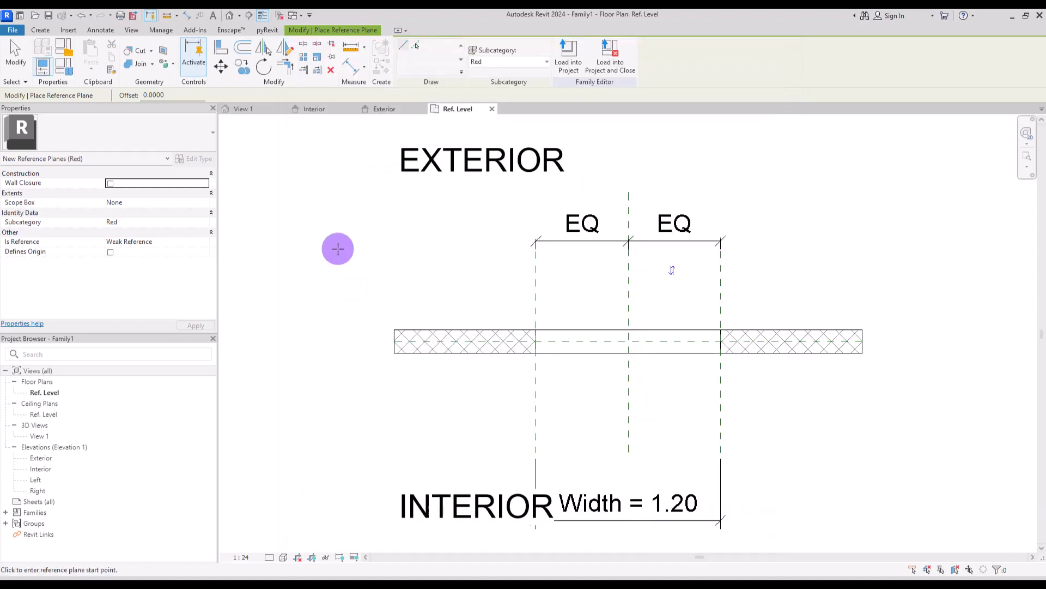
Draw two horizontal Red reference planes, about 0.19 outside and 0.28 inside the wall centerline, extending past both wall ends.
click(337, 312)
click(870, 312)
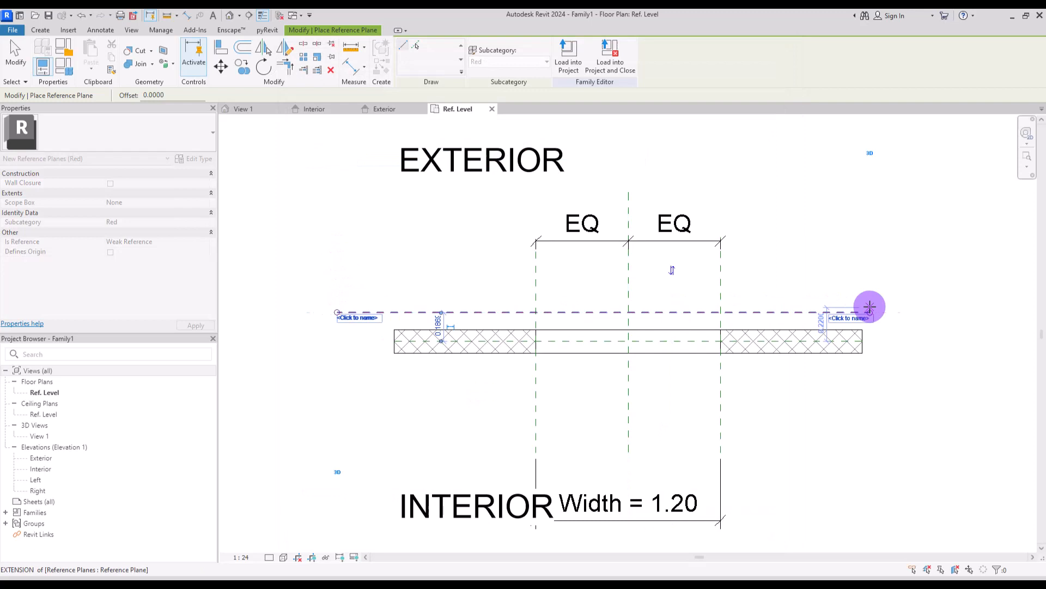
click(338, 385)
click(888, 383)
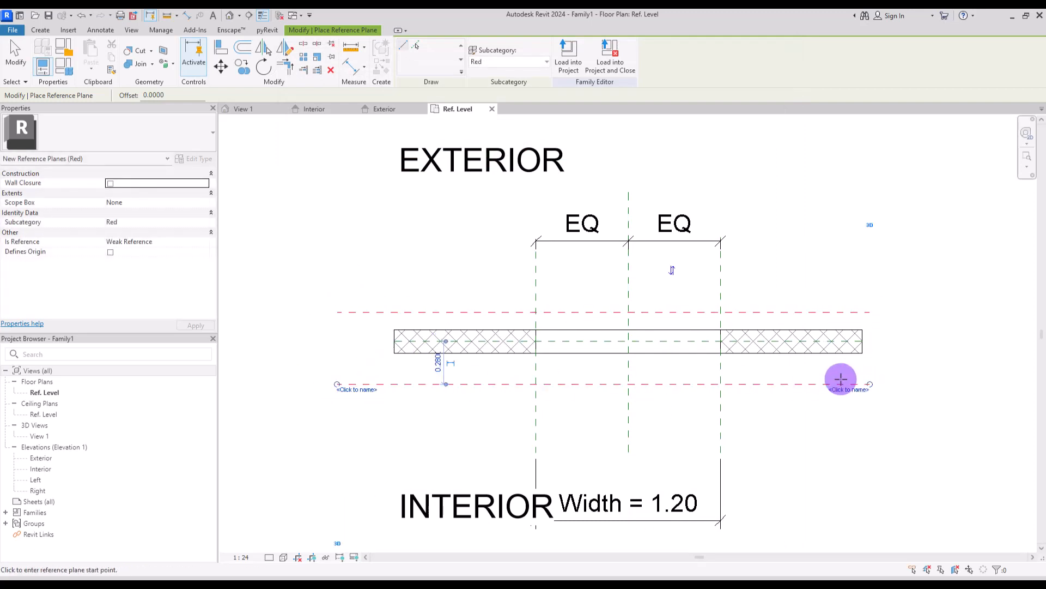
Draw two shorter horizontal Red reference planes within the wall thickness, one on each side of the centerline.
scroll(675, 350, up, 3)
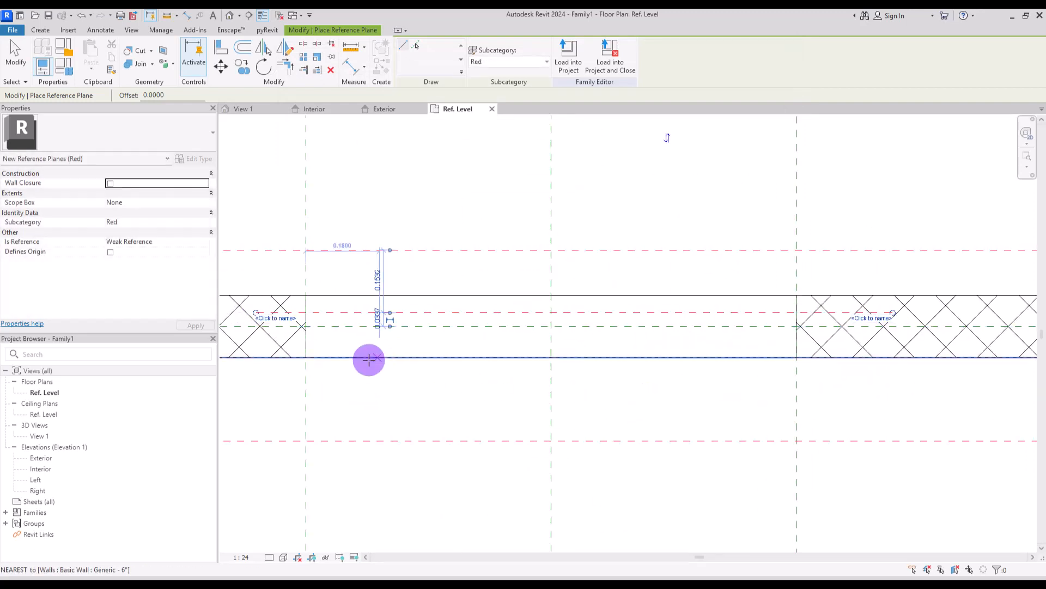
click(255, 342)
click(893, 343)
key(Escape)
key(Escape)
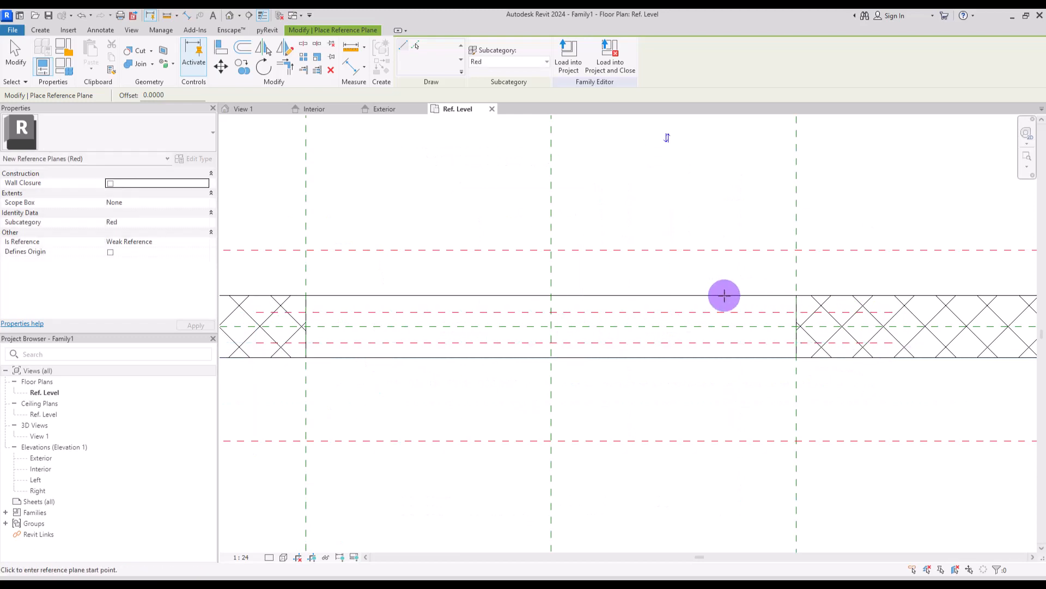
Name the outer reference plane on the exterior side Ex and the one on the interior side In.
scroll(724, 294, down, 3)
click(614, 292)
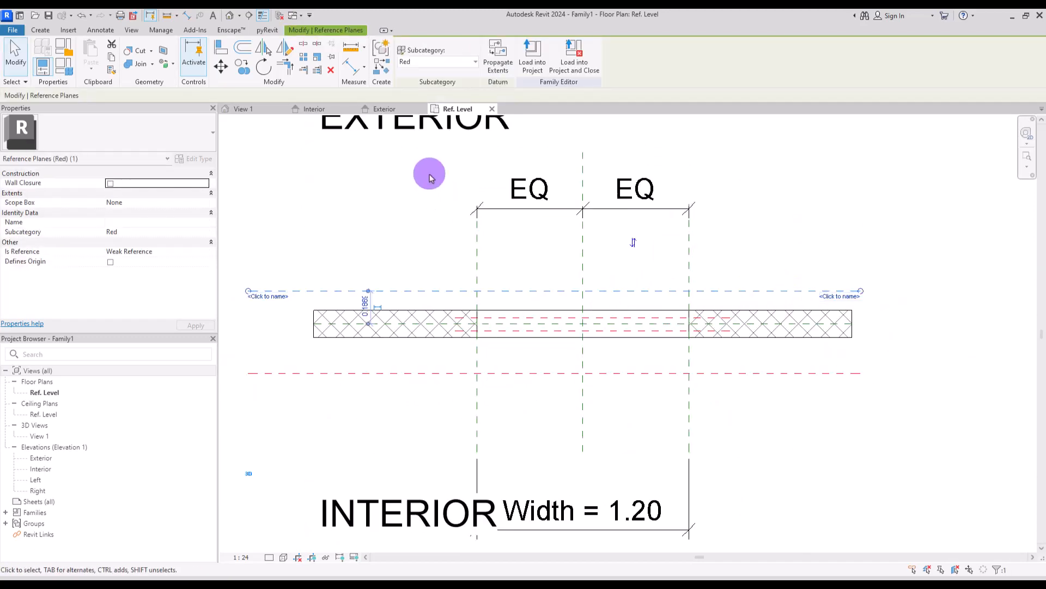
click(829, 298)
text(E)
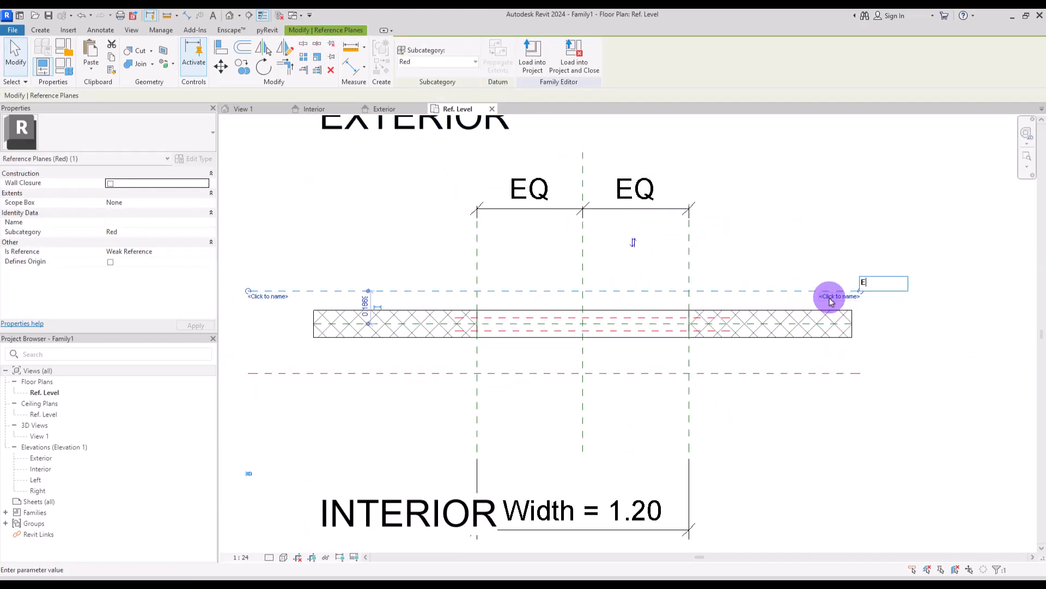
text(4)
key(Return)
click(793, 373)
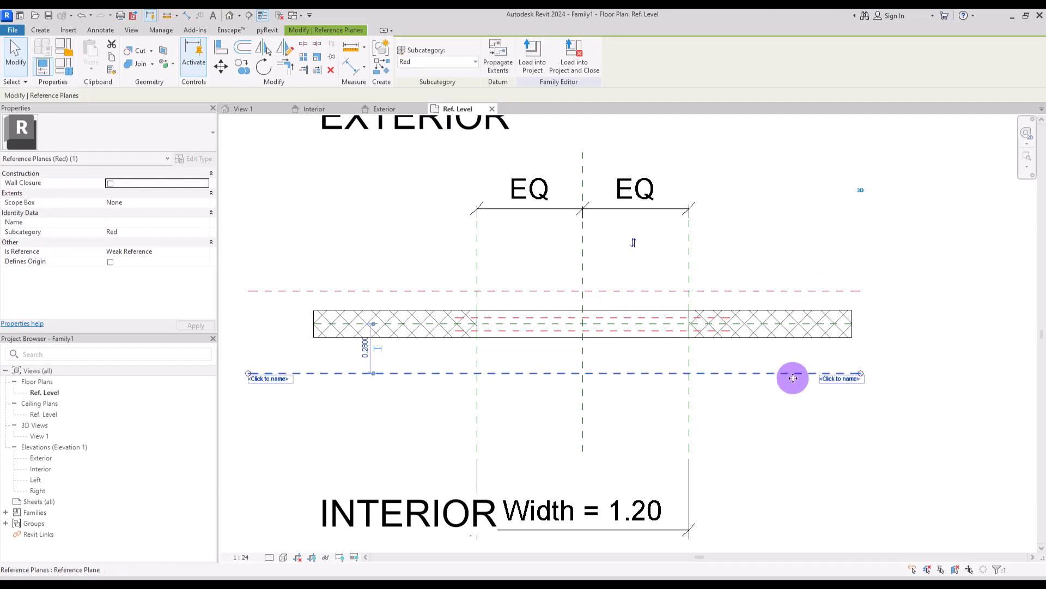
click(842, 382)
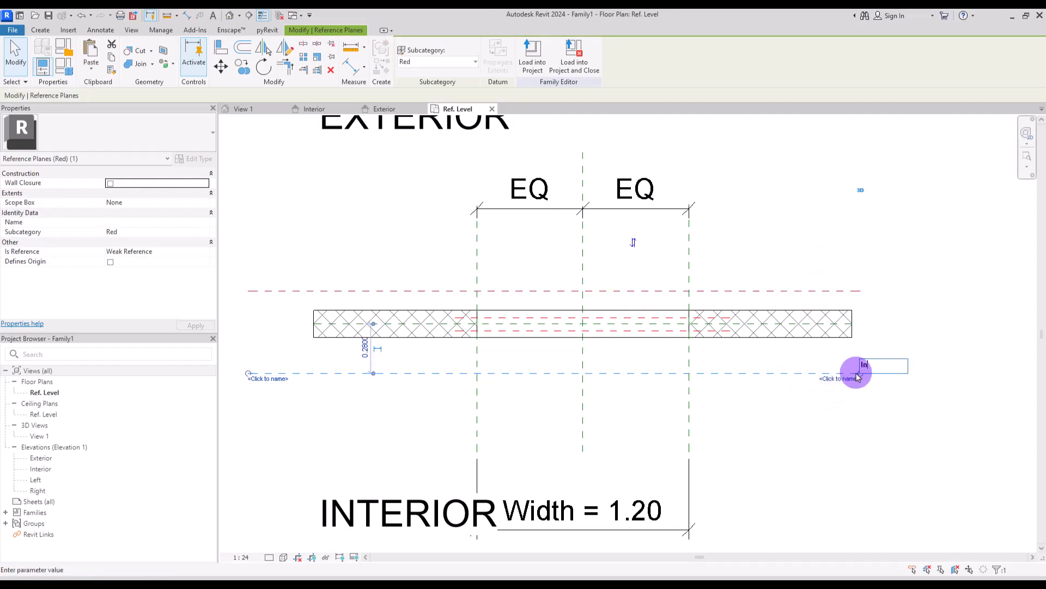
text(In)
key(Return)
Align the Ex reference plane to the wall's exterior face and the In plane to its interior face.
click(221, 50)
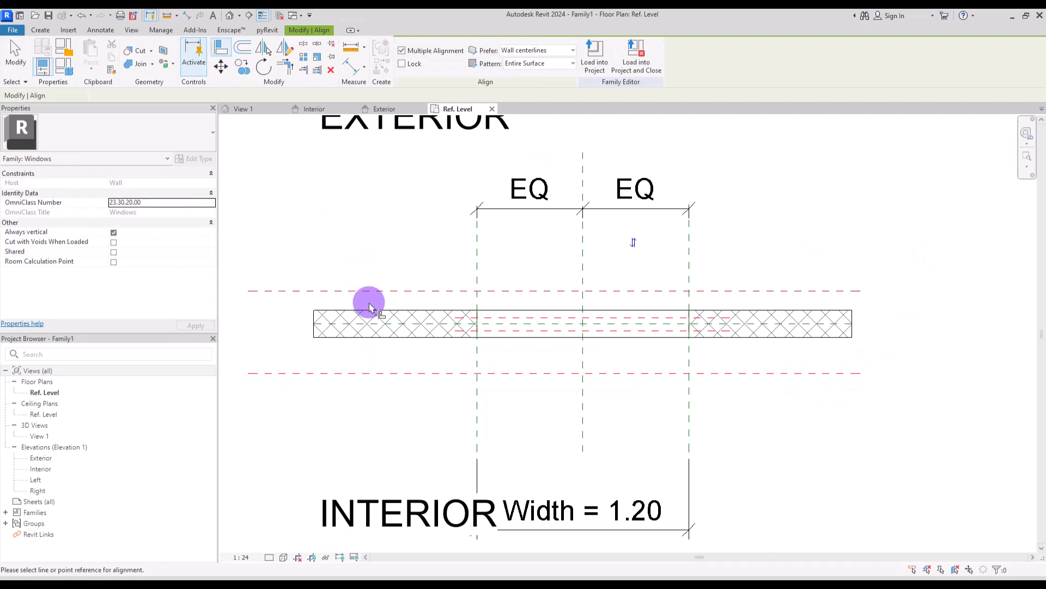
click(366, 310)
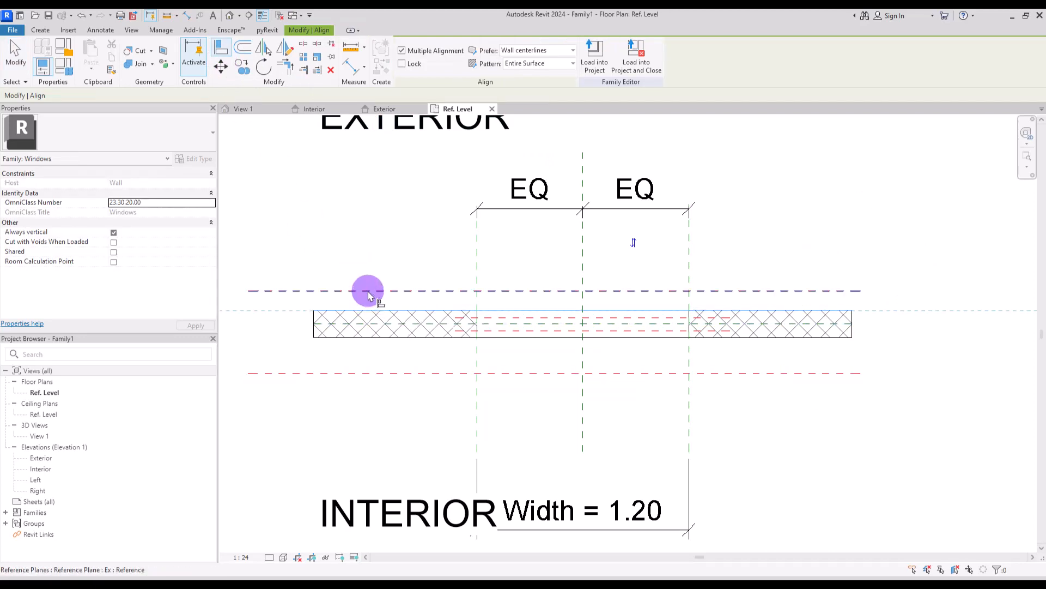
click(366, 291)
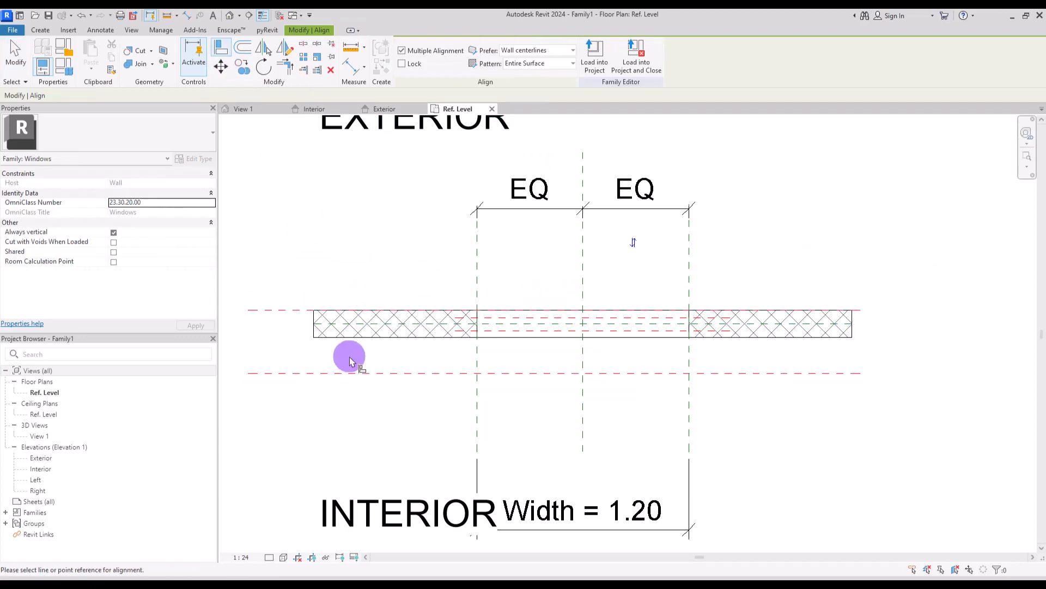
click(351, 339)
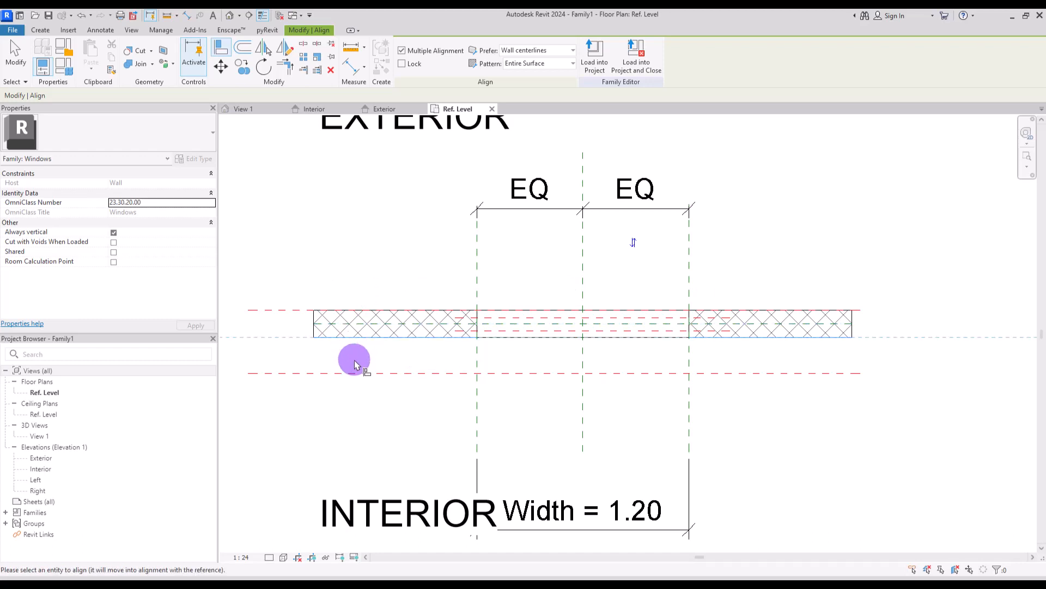
click(355, 372)
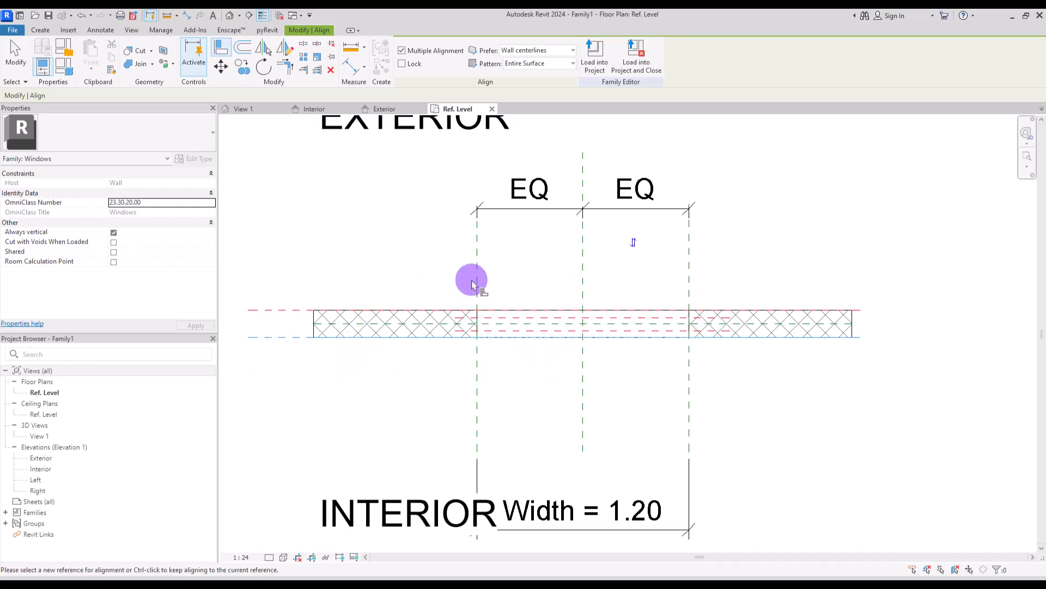
key(Escape)
key(Escape)
Place a continuous aligned dimension across the Ex plane, the two inner planes and the In plane at the wall's left end.
scroll(514, 321, up, 3)
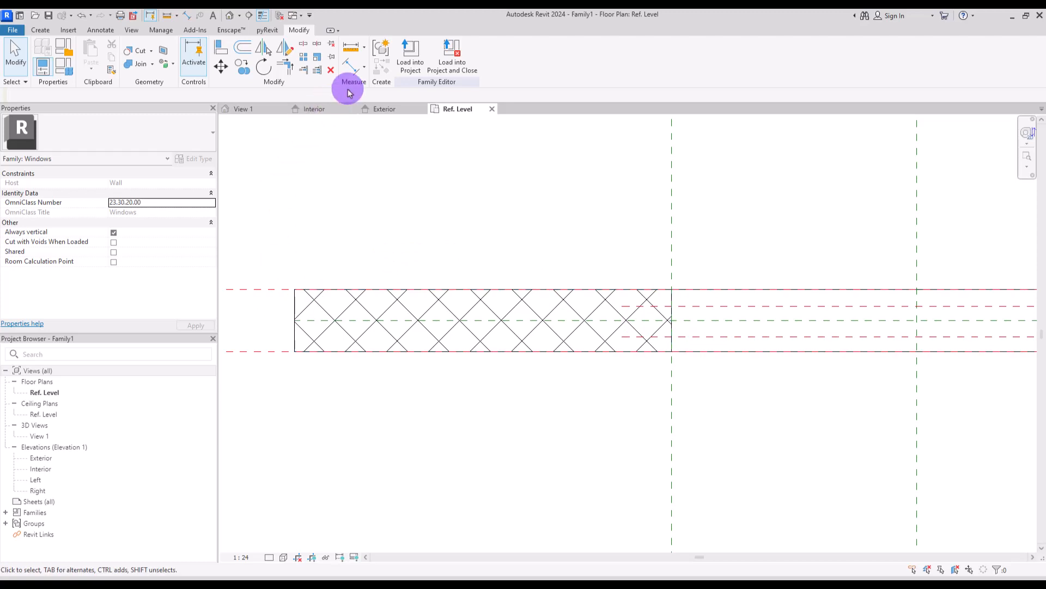
click(353, 67)
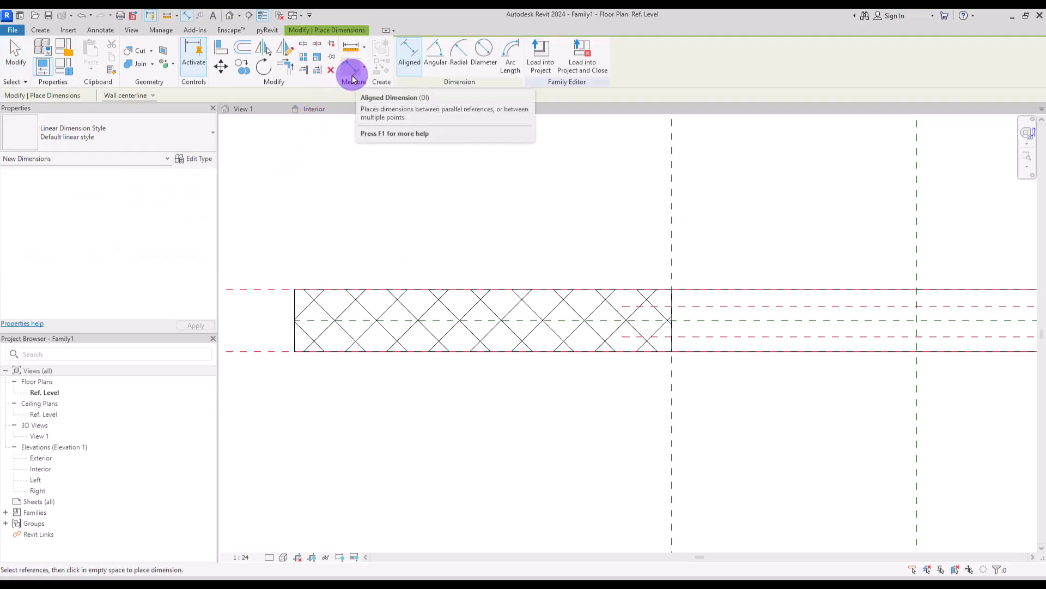
click(264, 289)
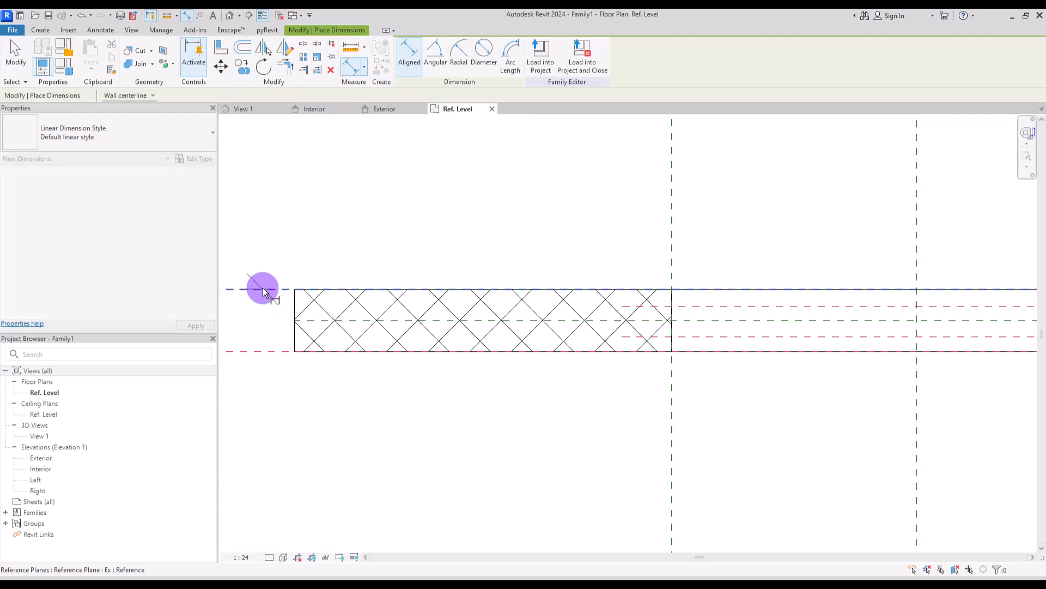
click(723, 306)
click(719, 337)
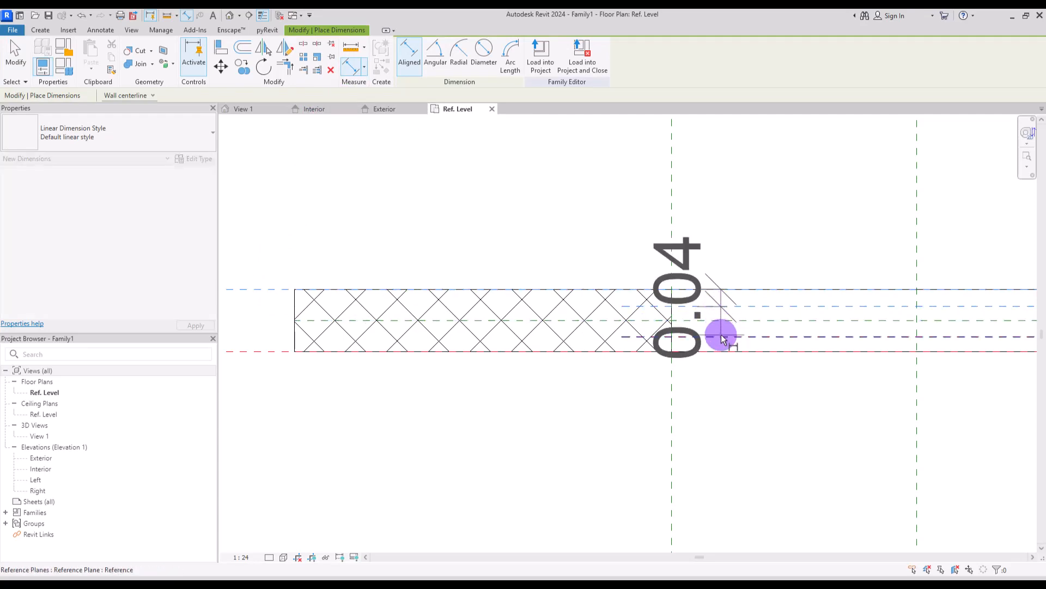
click(251, 352)
click(266, 463)
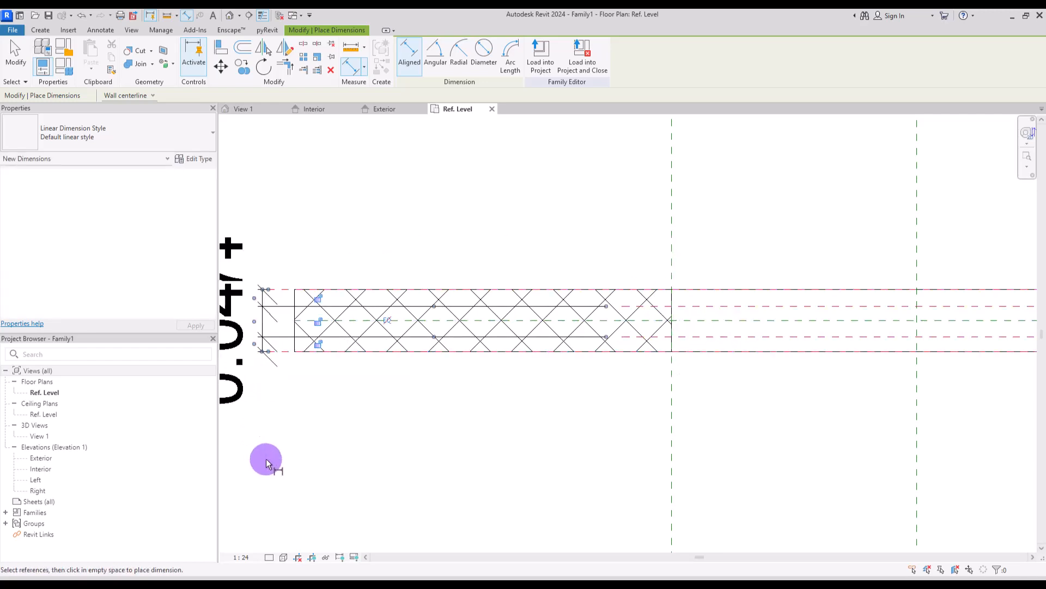
Make the segments of the wall-thickness dimension chain equal with the EQ constraint.
scroll(564, 413, down, 1)
click(410, 334)
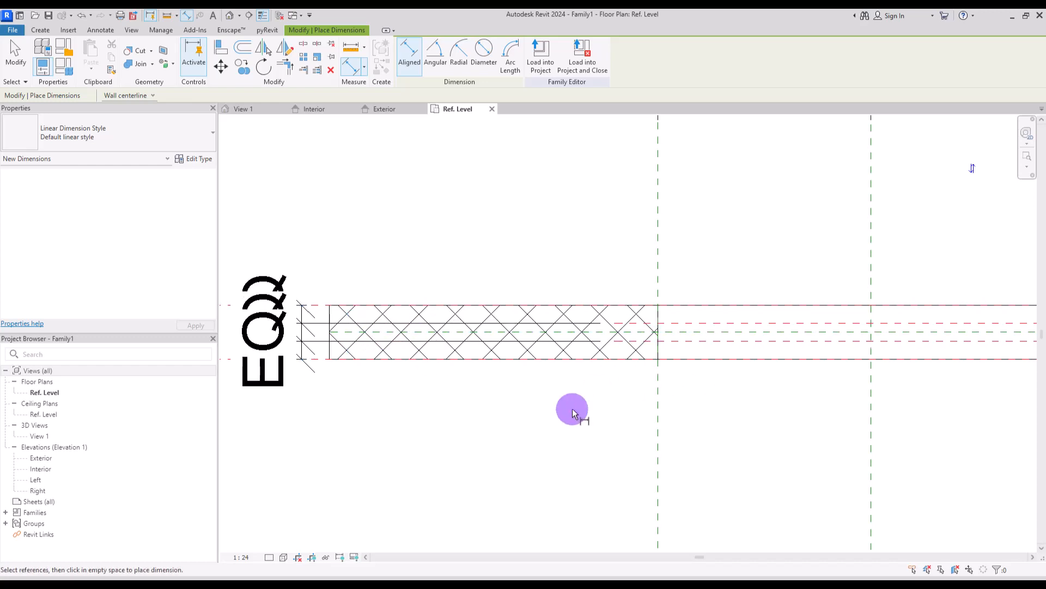
key(Escape)
Change the host wall's type to Generic - 8".
scroll(430, 394, down, 1)
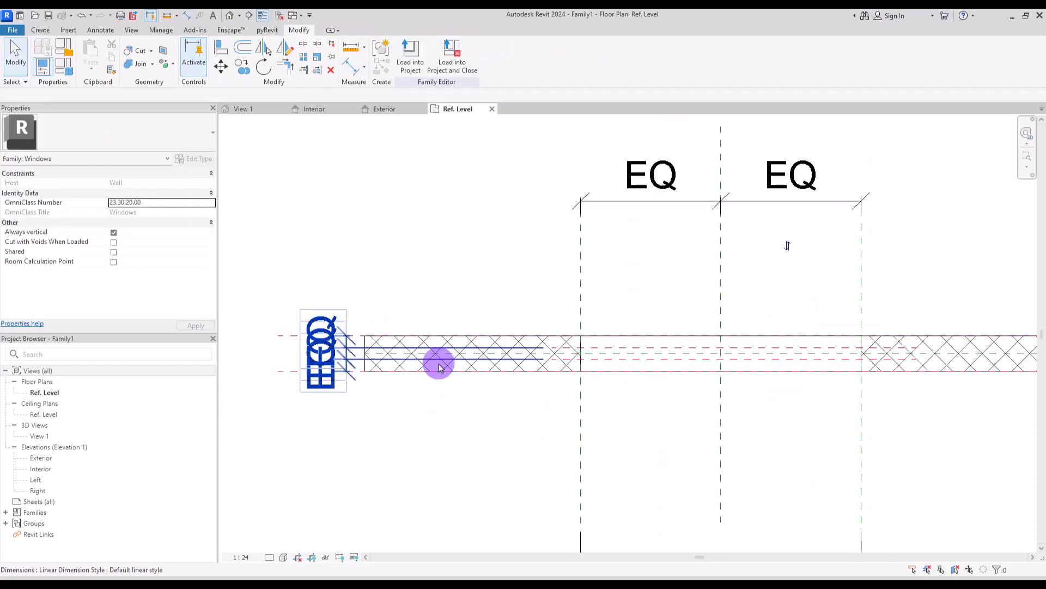
click(435, 365)
click(144, 135)
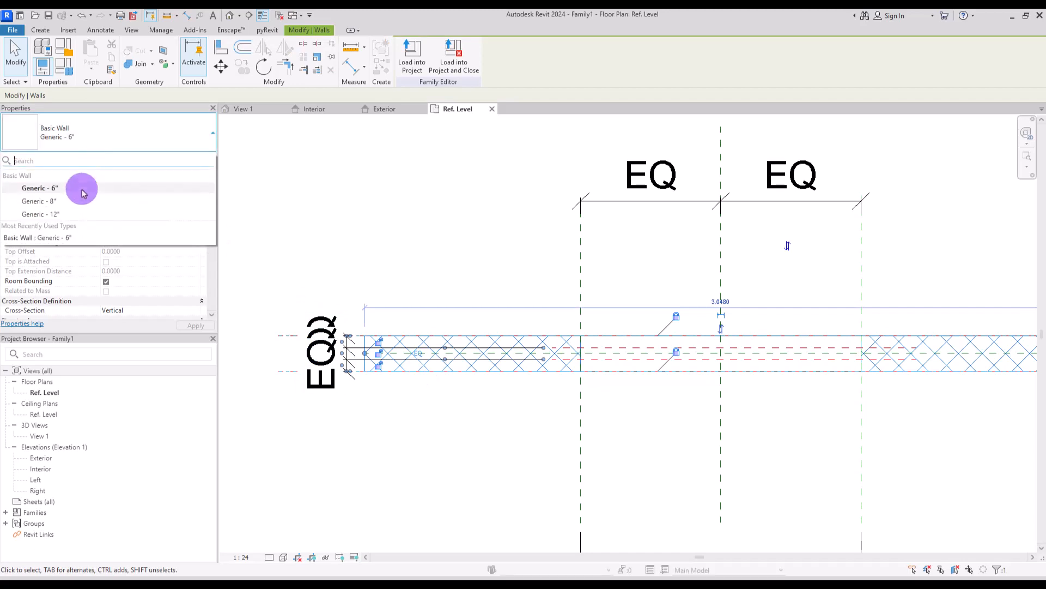
click(77, 201)
click(417, 223)
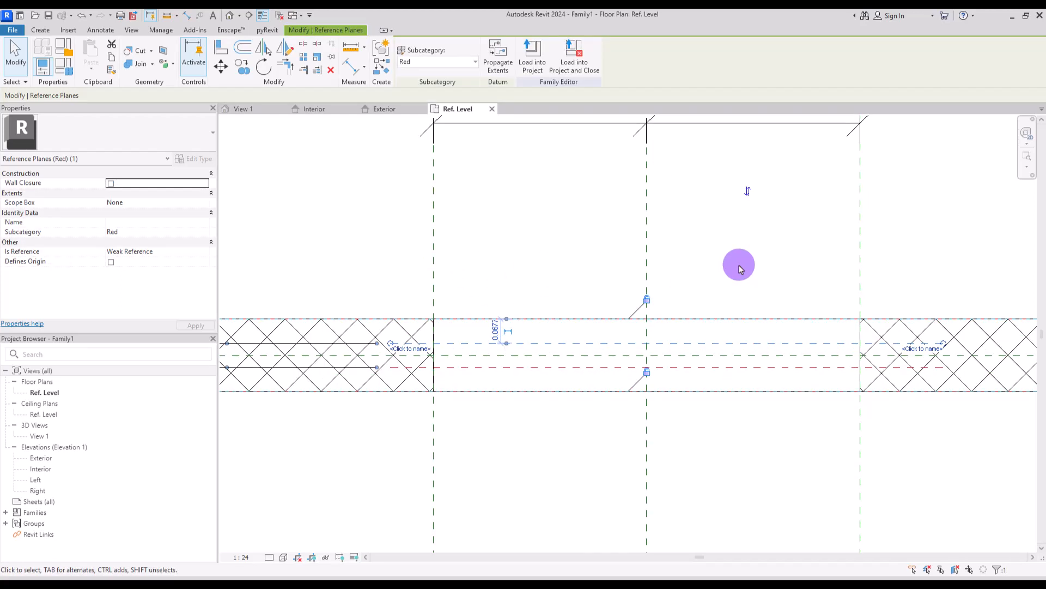
Name the inner reference plane nearest the wall's exterior face Main.
key(Escape)
click(705, 342)
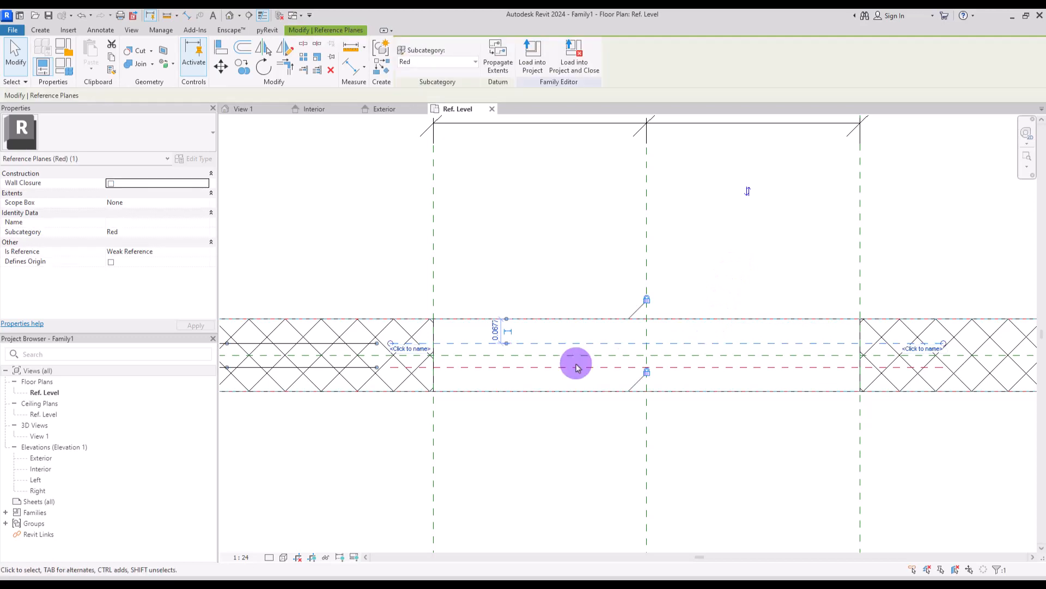
scroll(532, 374, down, 4)
scroll(661, 364, up, 4)
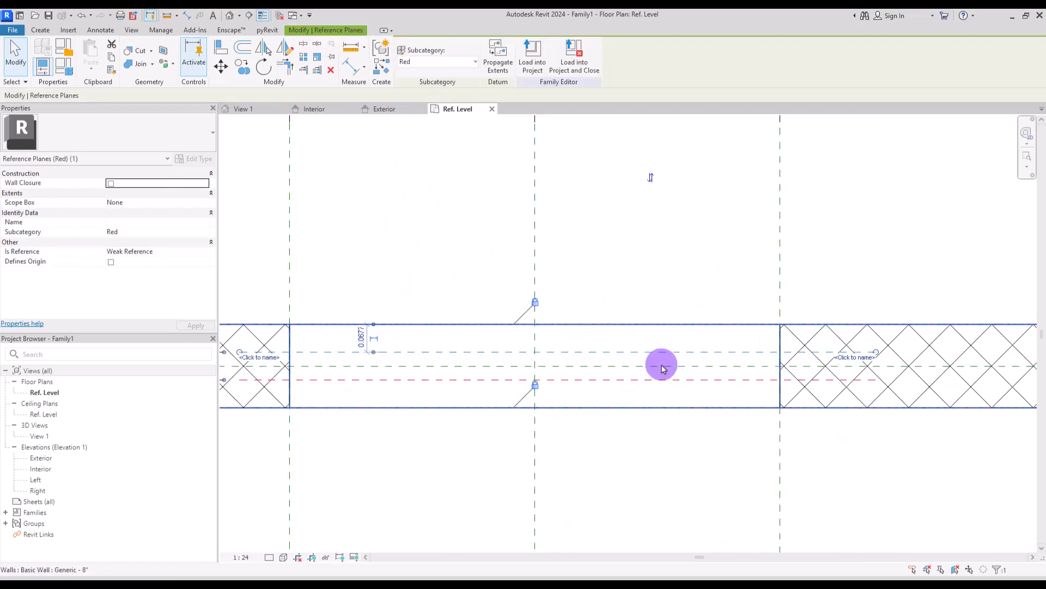
click(849, 358)
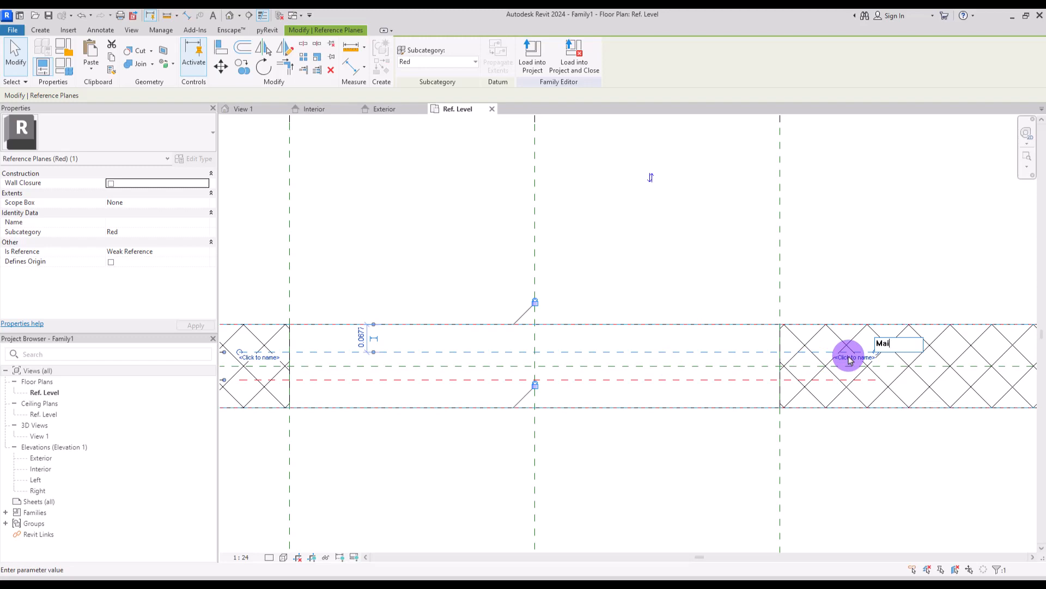
key(Return)
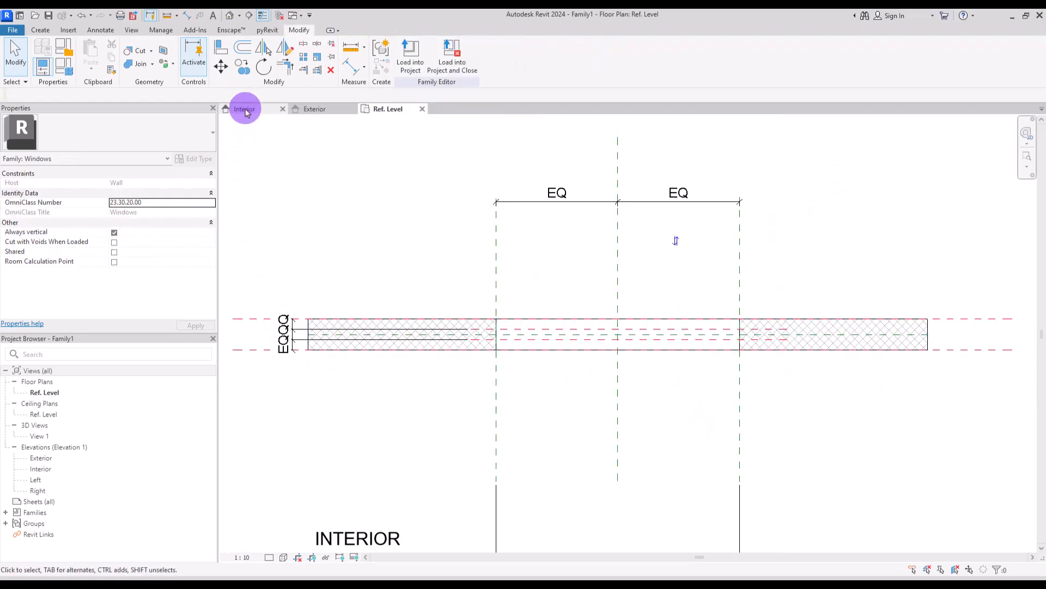
In the Interior elevation, start a sweep path sketch with its work plane set to the reference plane Main.
click(245, 109)
scroll(528, 369, up, 3)
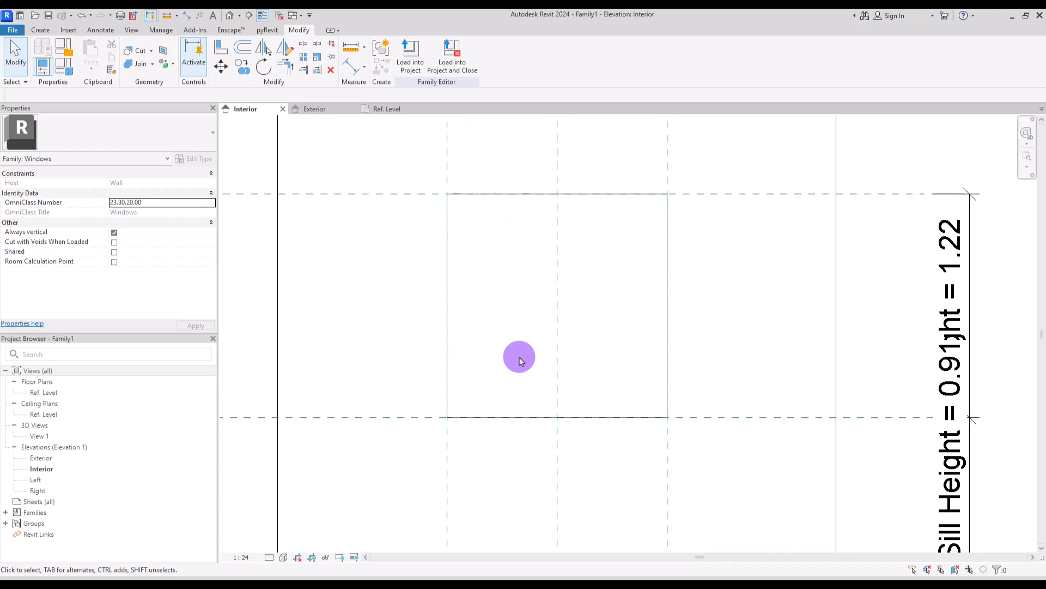
click(40, 30)
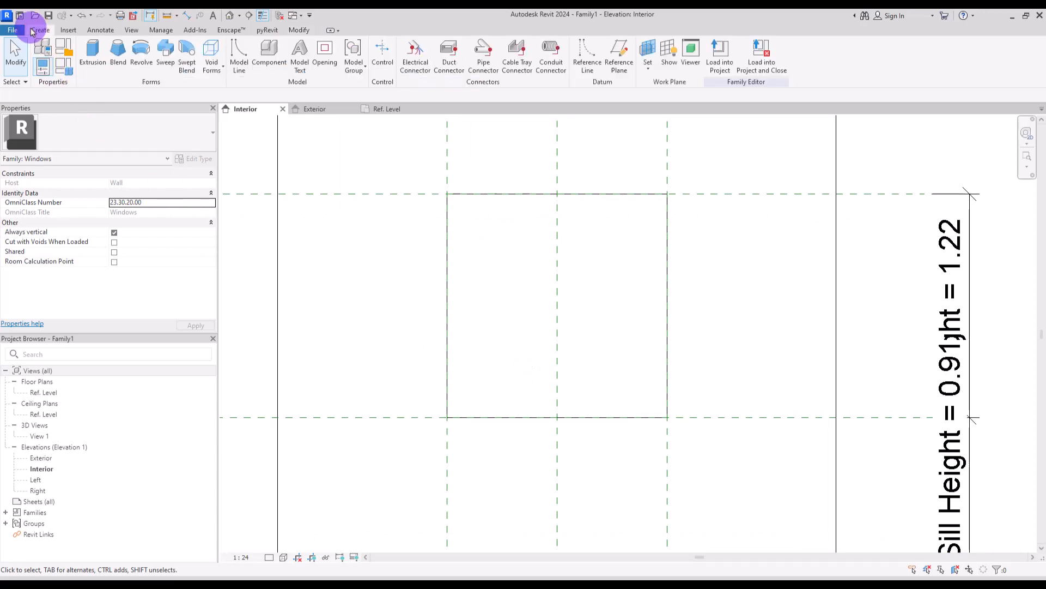
click(167, 55)
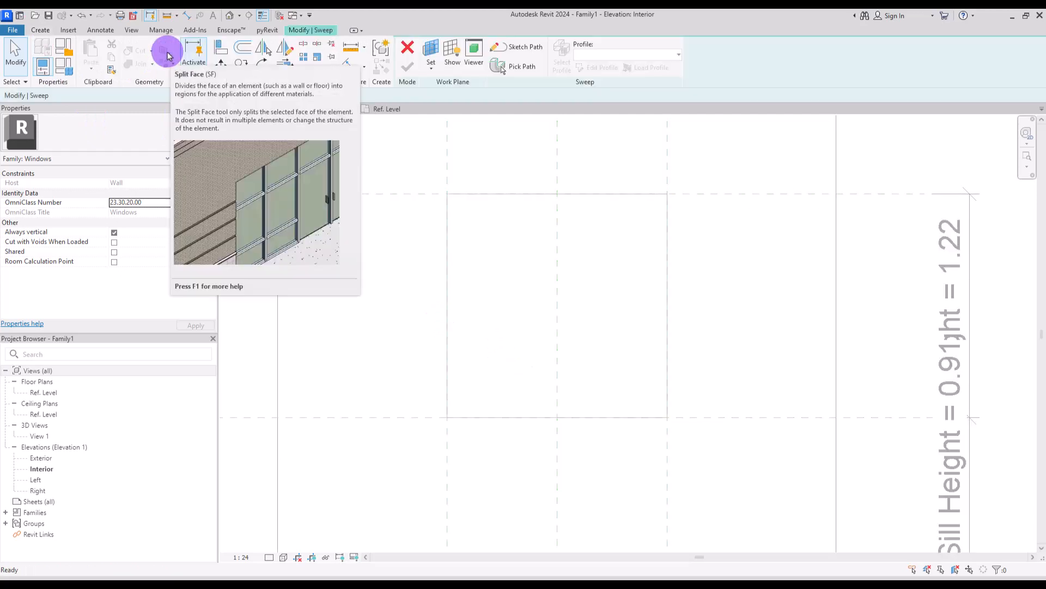
click(516, 48)
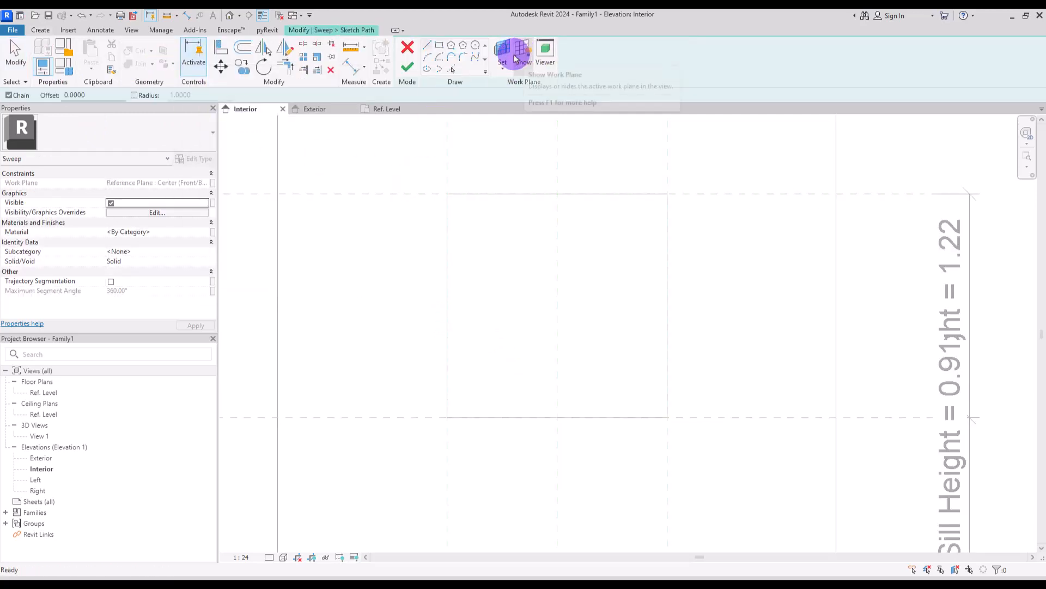
click(502, 60)
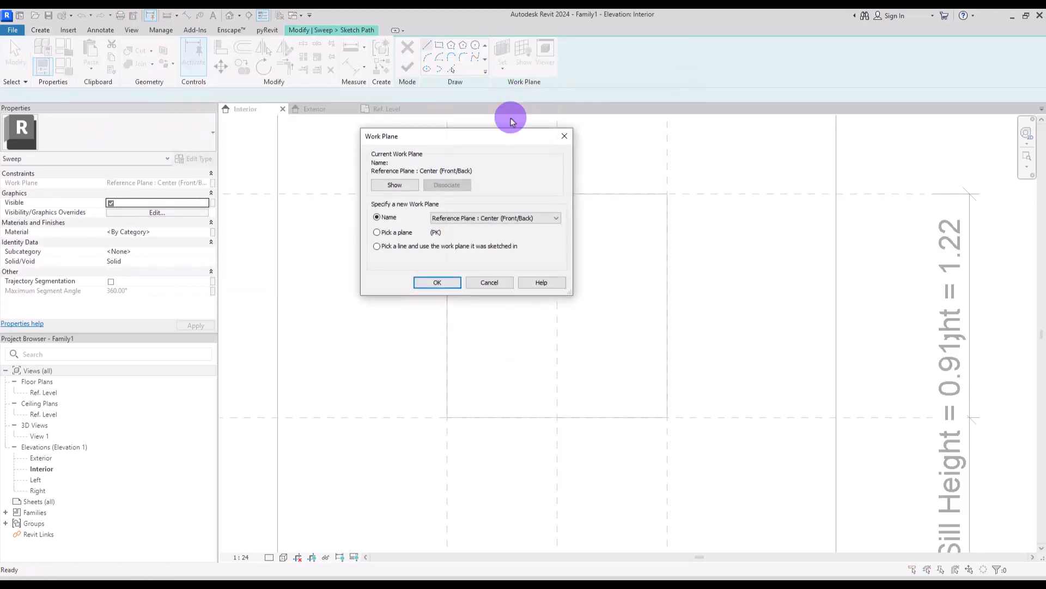
click(482, 218)
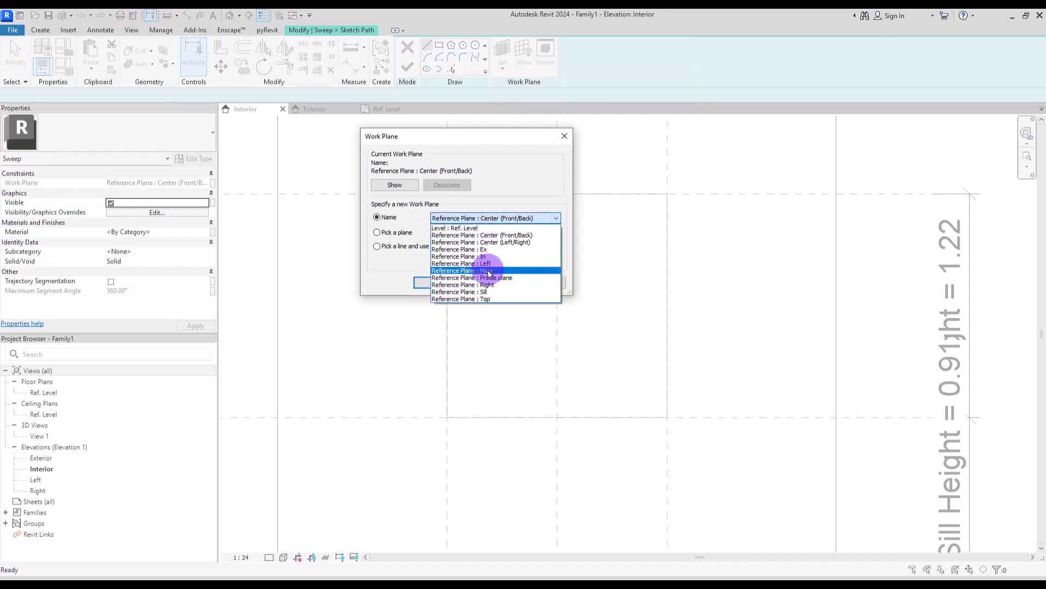
click(504, 271)
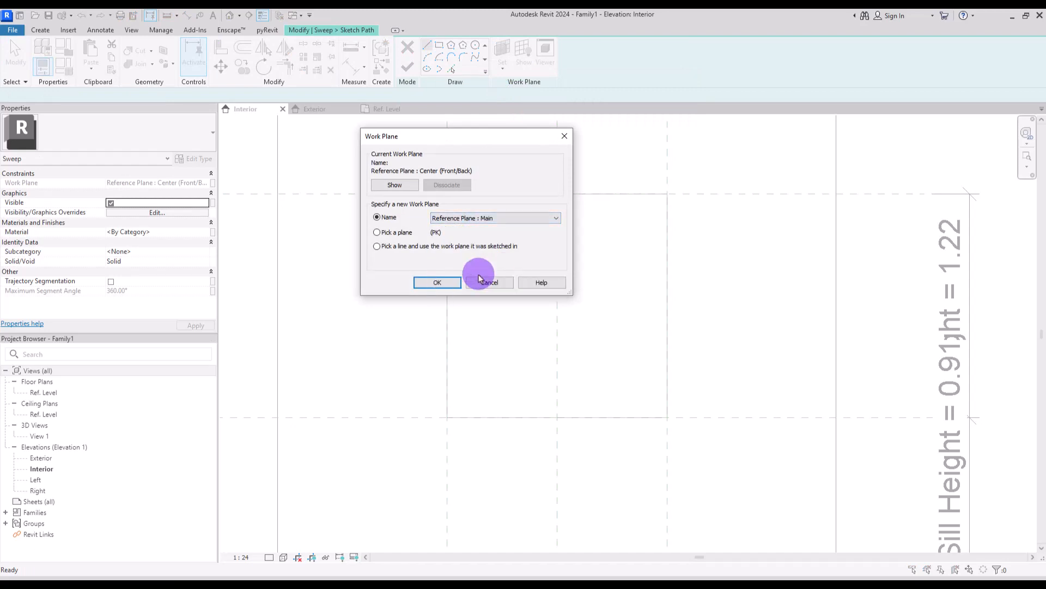
click(443, 281)
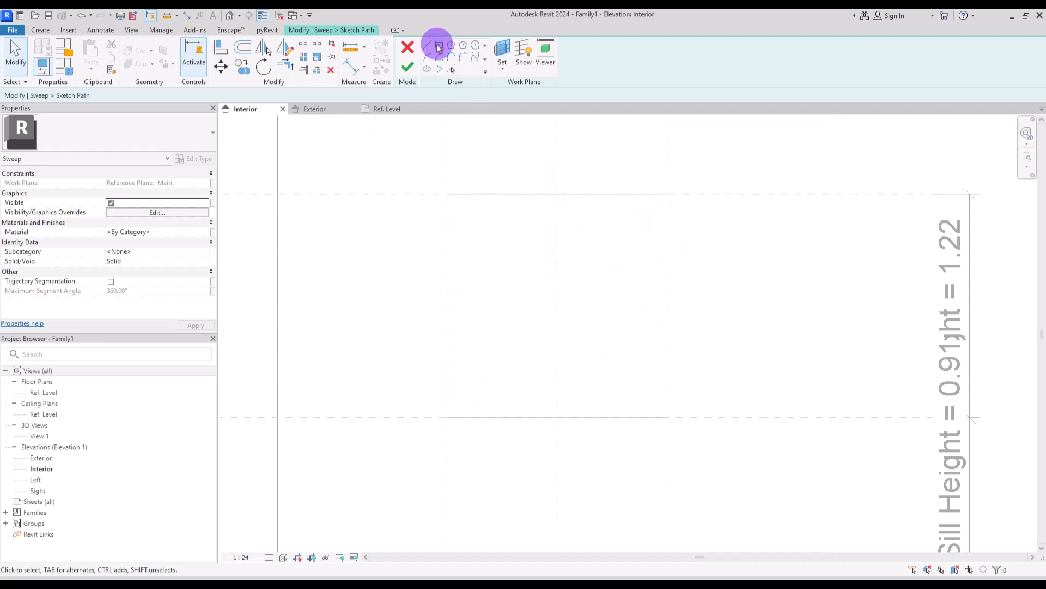
Sketch a rectangular sweep path about 0.50 wide and 1.04 high inside the left half of the window opening.
click(440, 48)
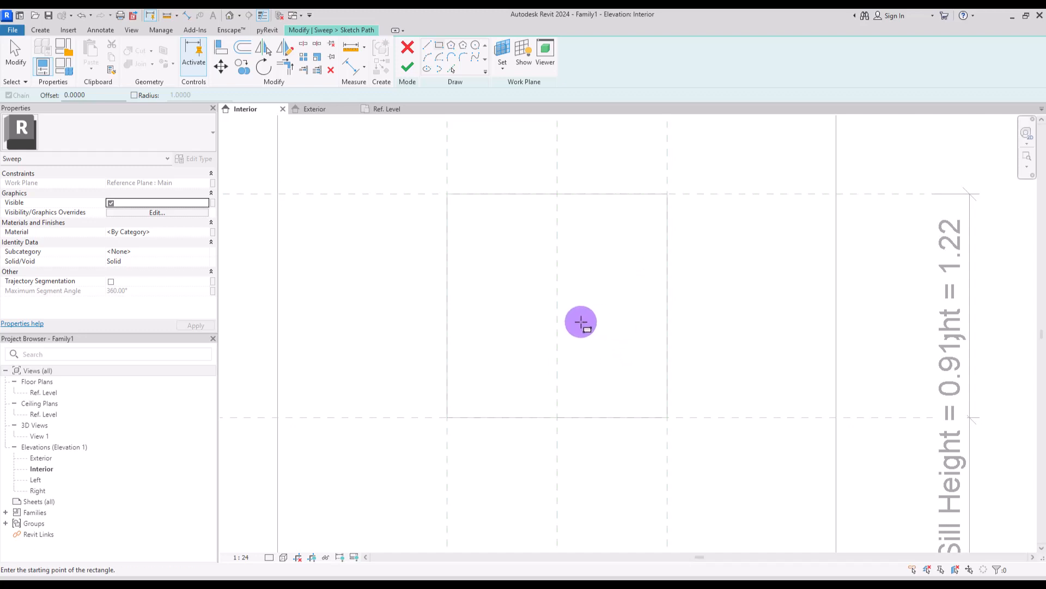
click(550, 403)
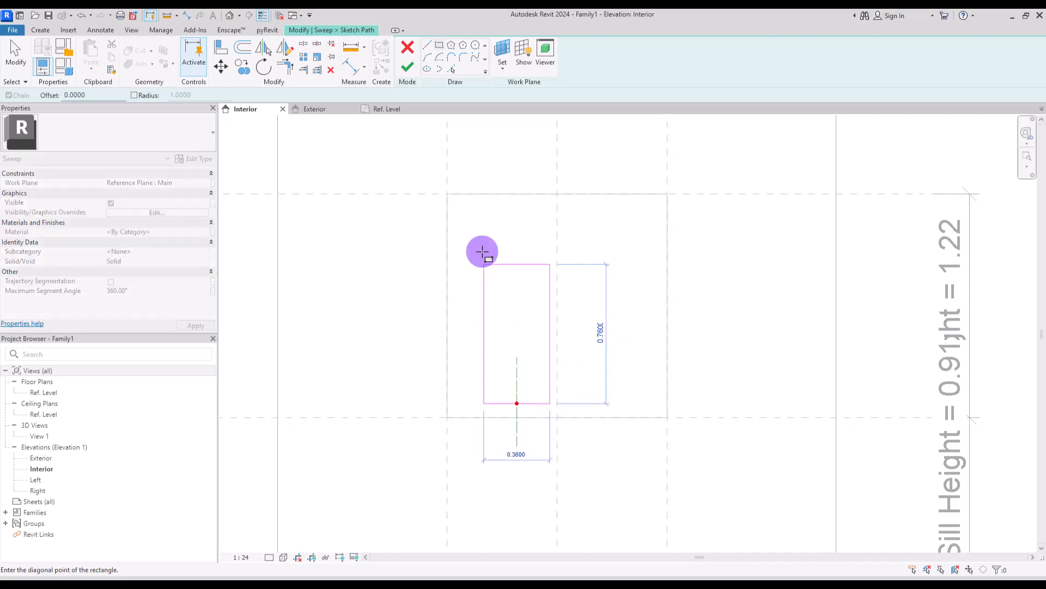
click(458, 213)
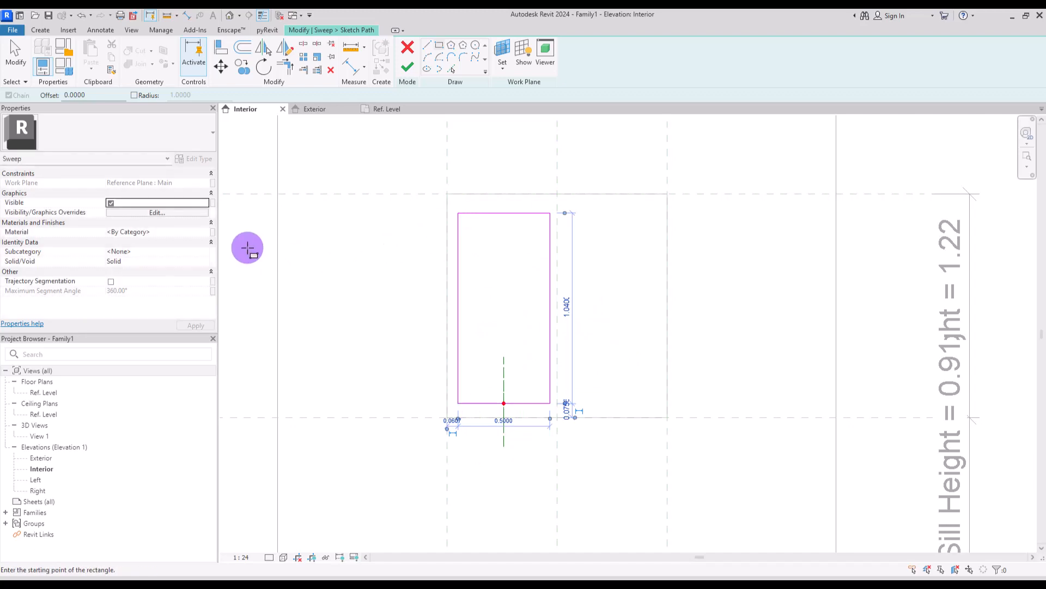
Align the path rectangle's sides to the opening's left, top and sill planes and the vertical center plane, and finish the path.
click(220, 50)
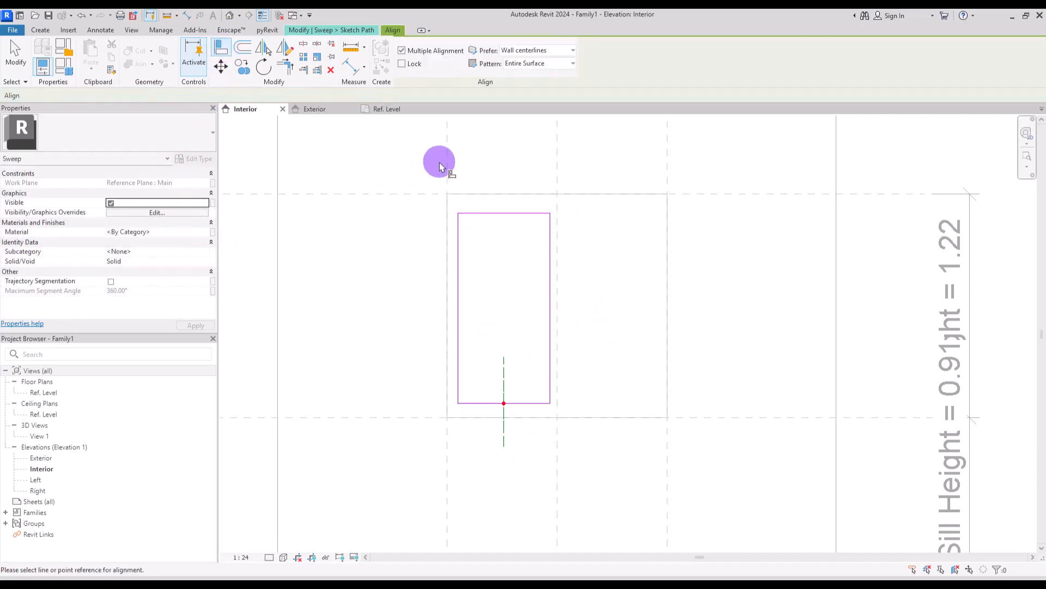
click(448, 179)
click(459, 236)
click(376, 194)
click(493, 212)
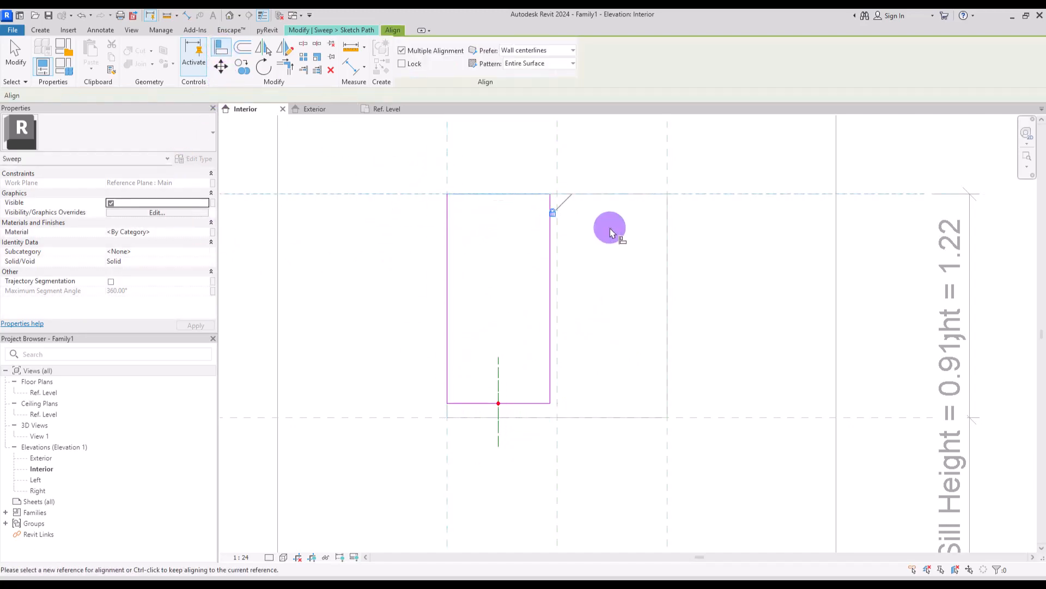
click(557, 233)
click(550, 236)
click(365, 418)
click(529, 403)
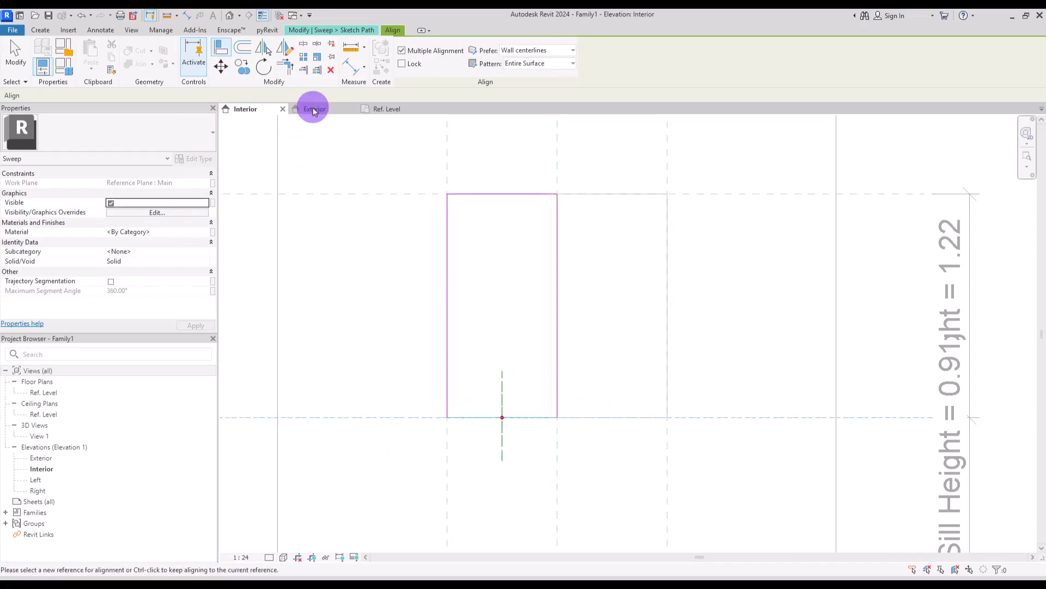
key(Escape)
key(Escape)
click(405, 70)
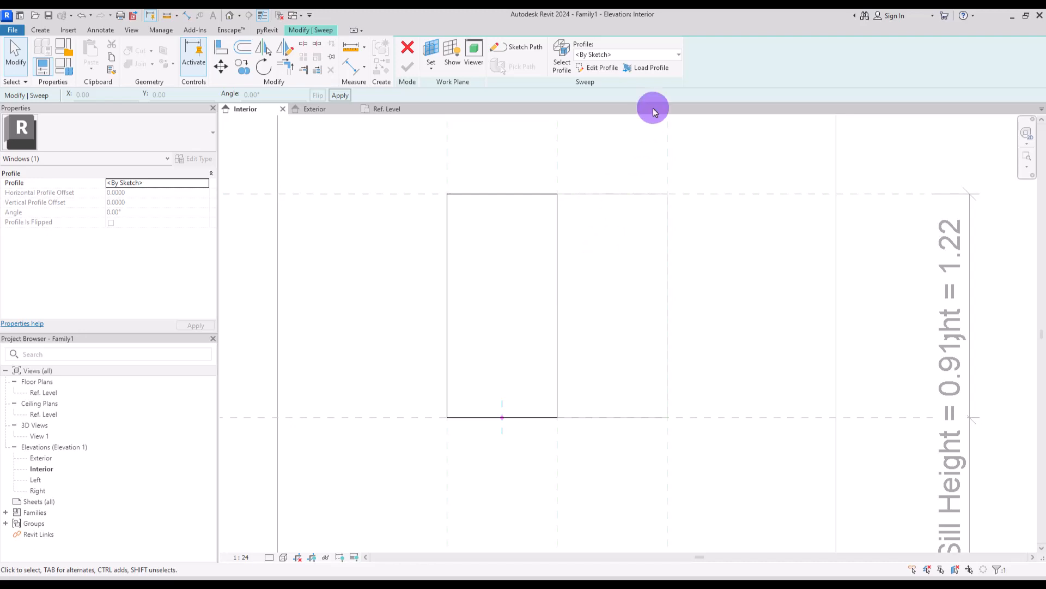
Create a new profile family for the sweep's cross-section.
click(22, 33)
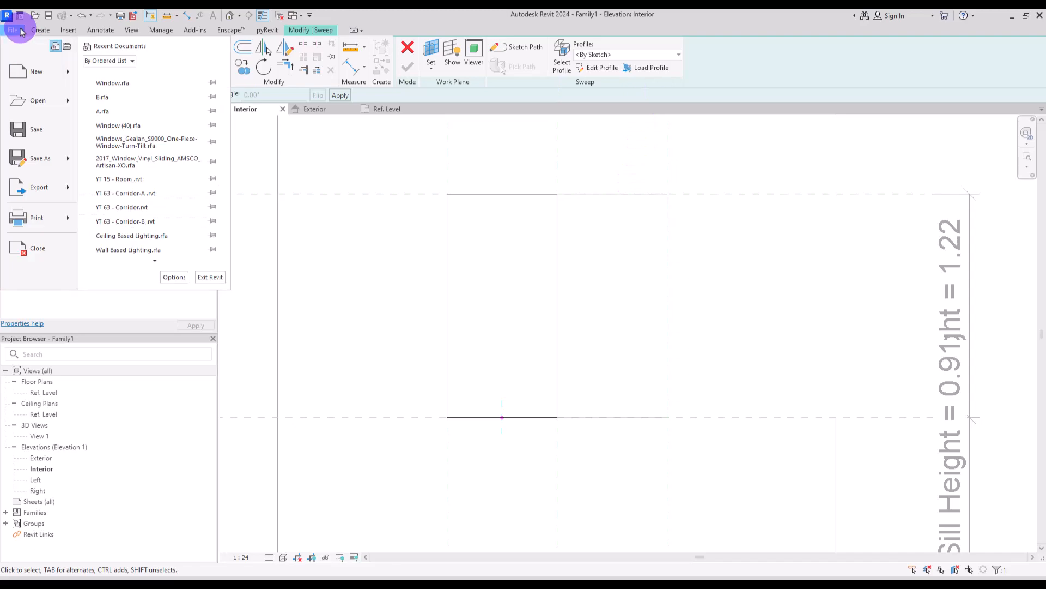
mouse_move(72, 74)
click(140, 111)
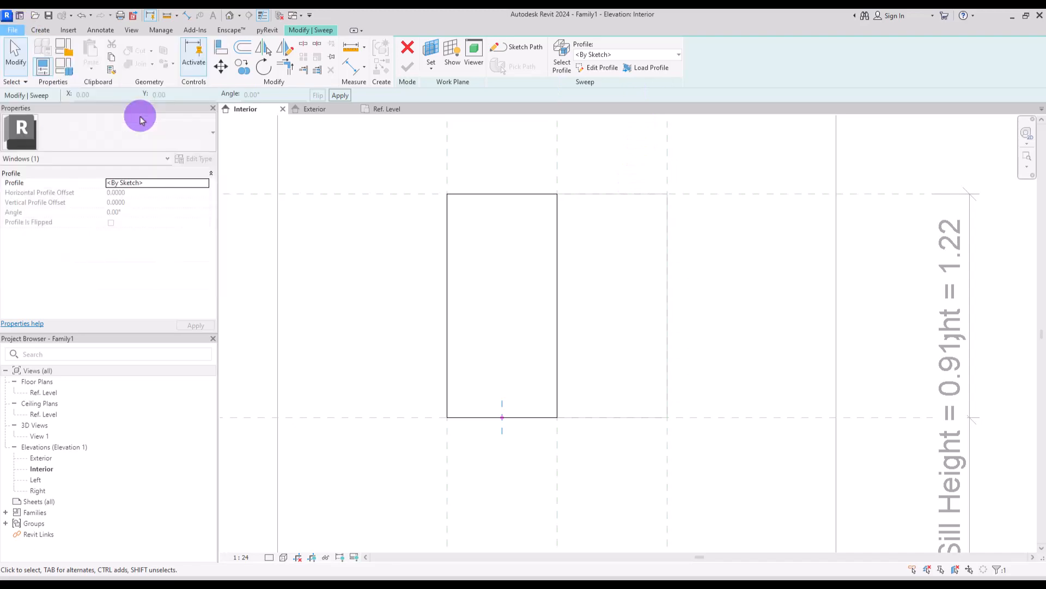
double_click(384, 188)
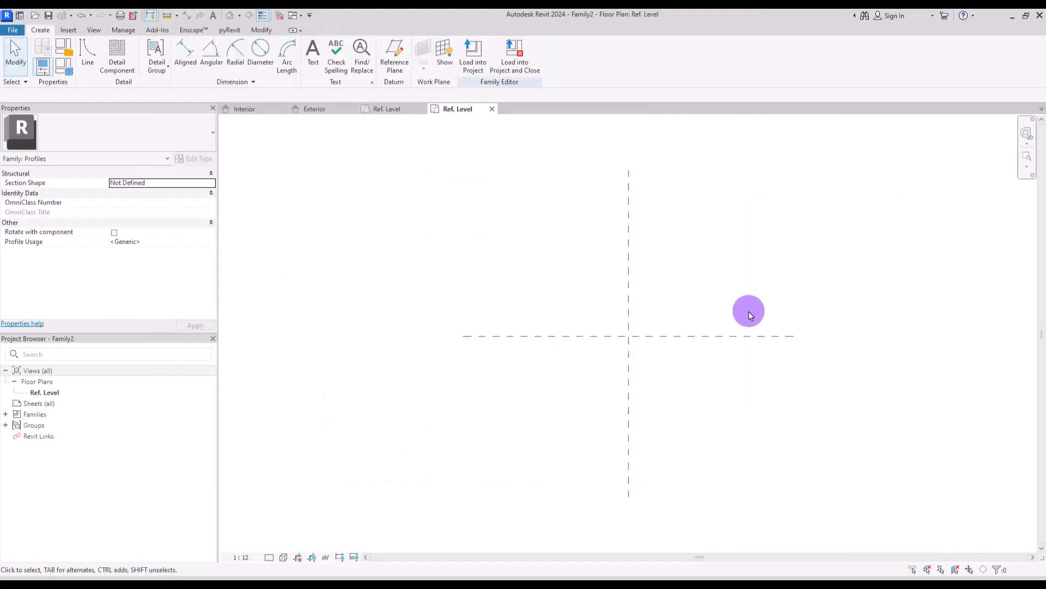
scroll(739, 297, up, 5)
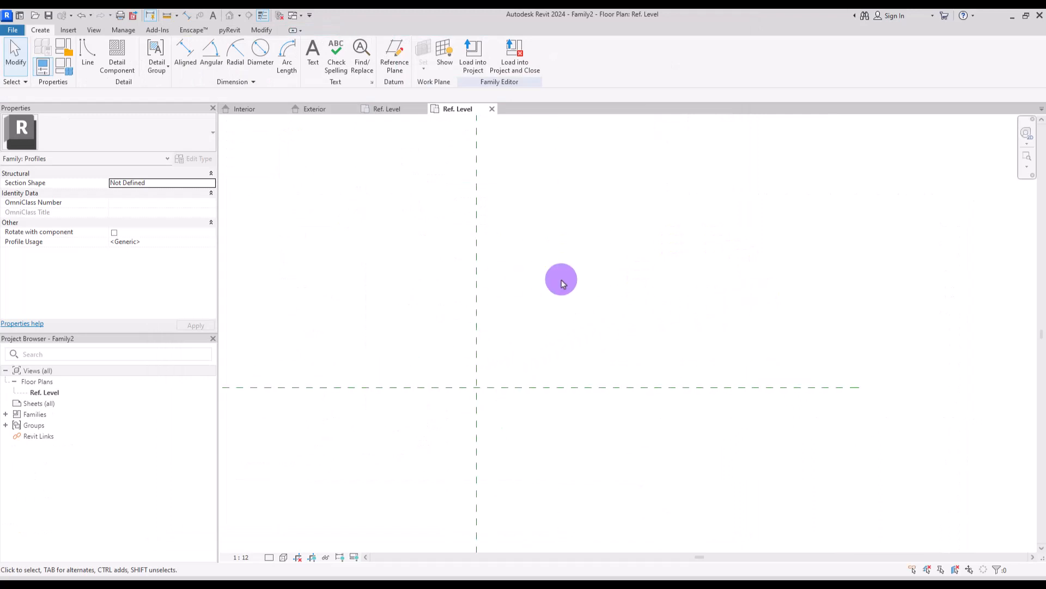
scroll(593, 339, up, 1)
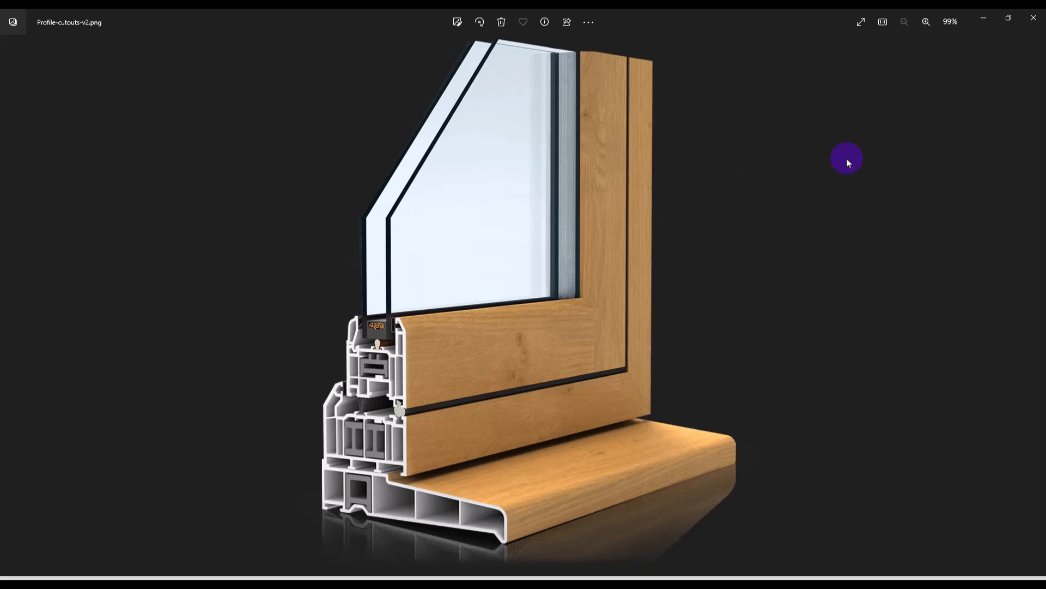
Look through the window-profile reference pictures in the image viewer and examine the dimensioned frame and casement cross-section drawing.
key(Right)
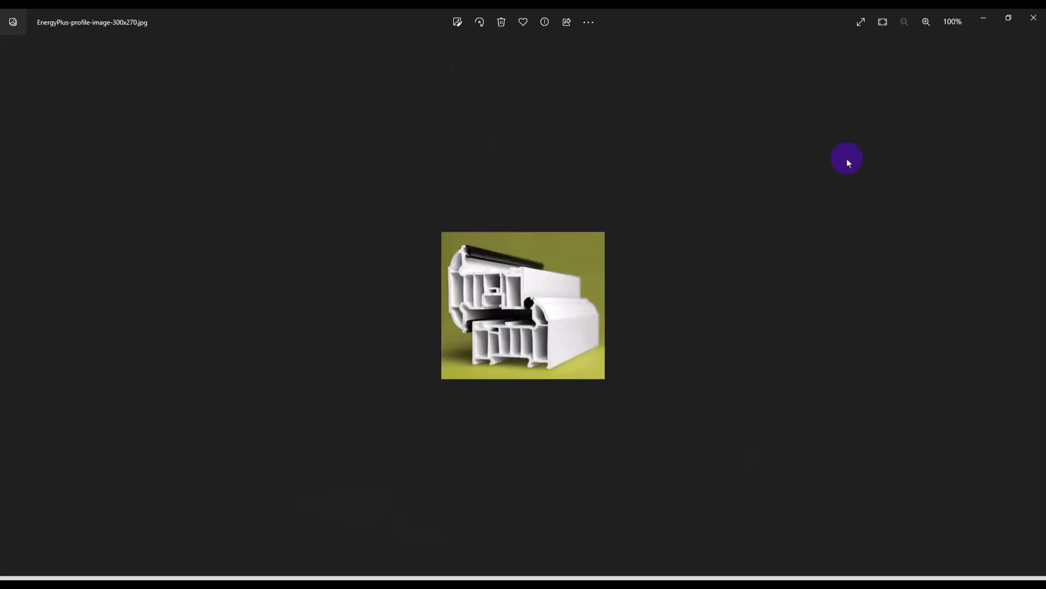
key(Right)
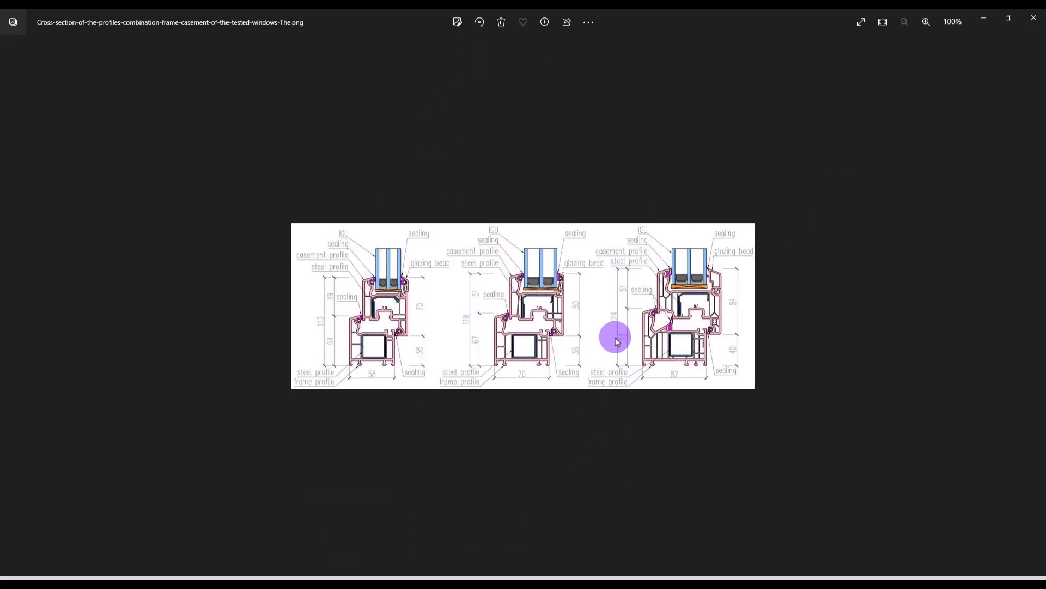
key(ctrl+plus)
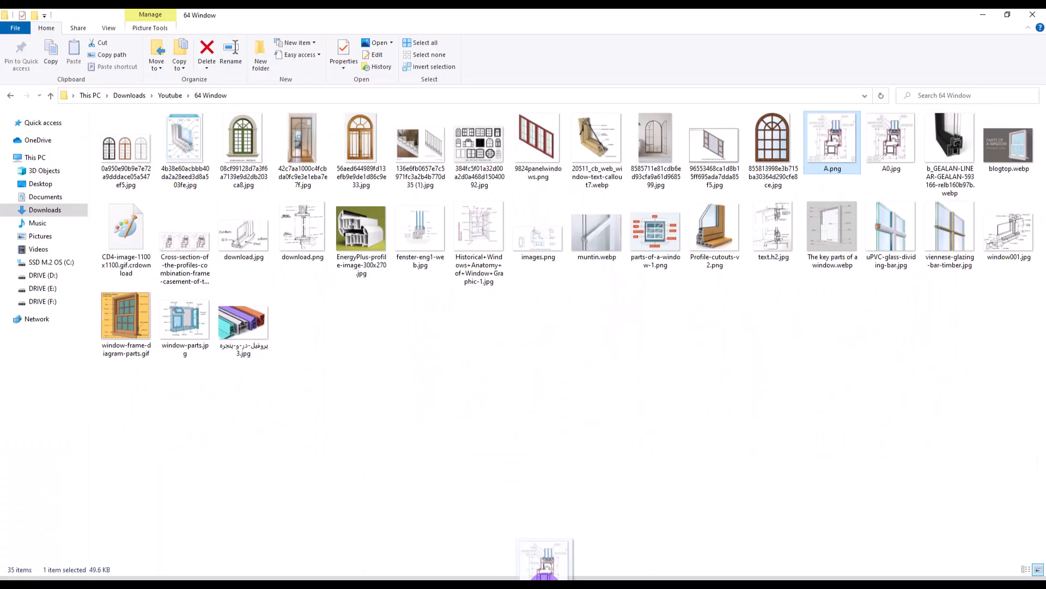
Insert A.png from the 64 Window folder into the profile family's Ref. Level view and move it up and to the right.
drag(537, 573, 547, 572)
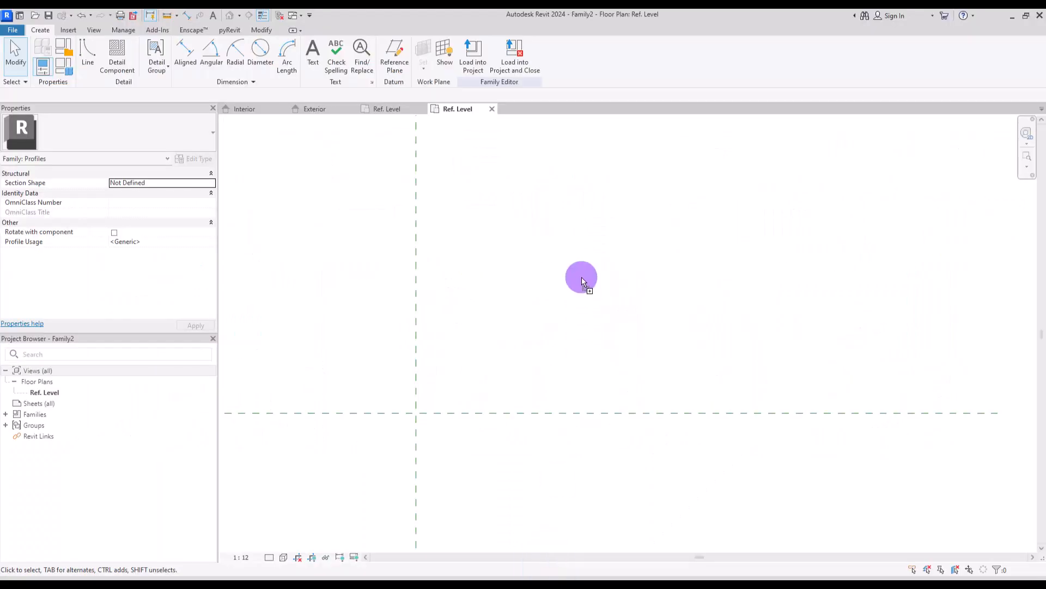
drag(581, 277, 580, 275)
click(579, 276)
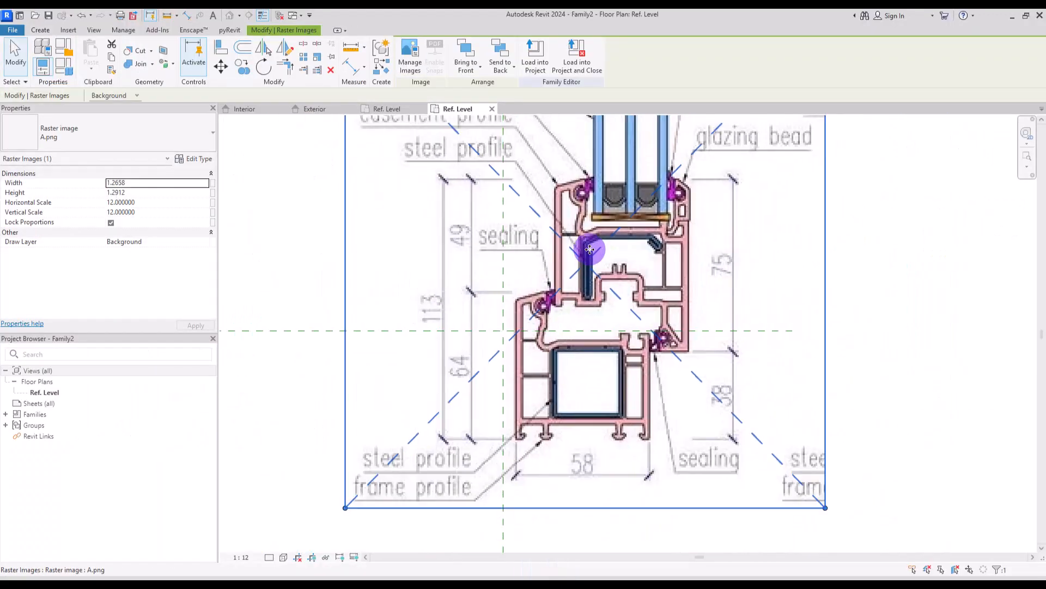
drag(591, 402, 642, 238)
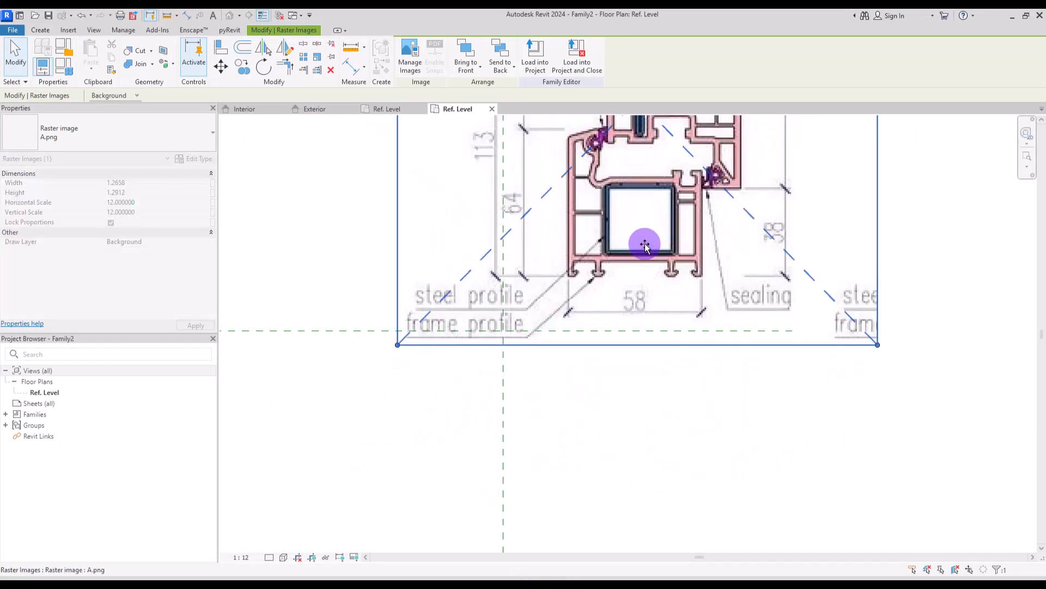
Scale the image from the frame profile's lower left corner so that its 58 mm base width becomes 0.058.
click(318, 60)
scroll(643, 297, up, 3)
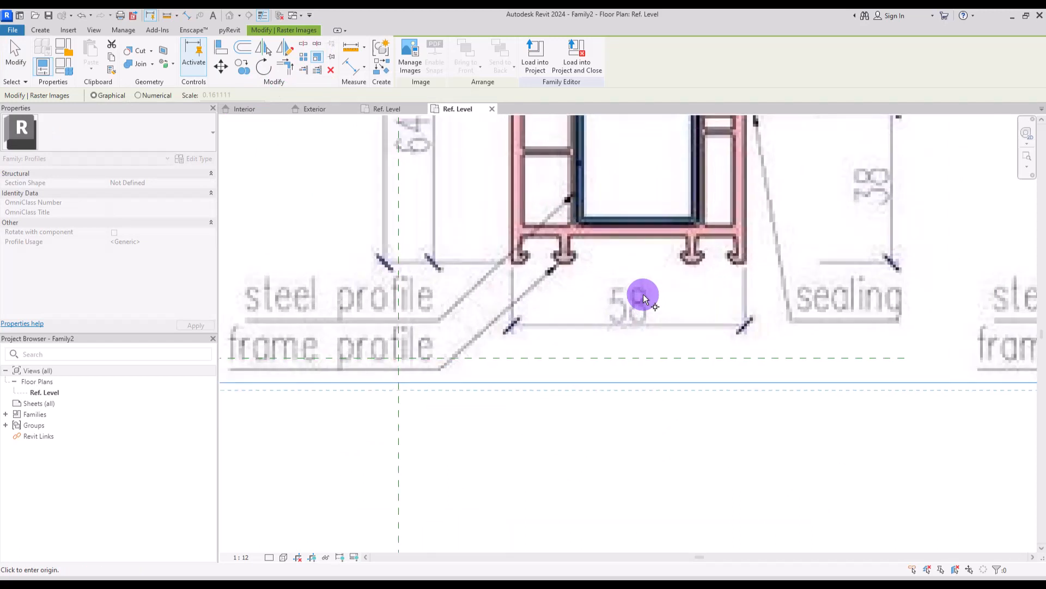
click(512, 263)
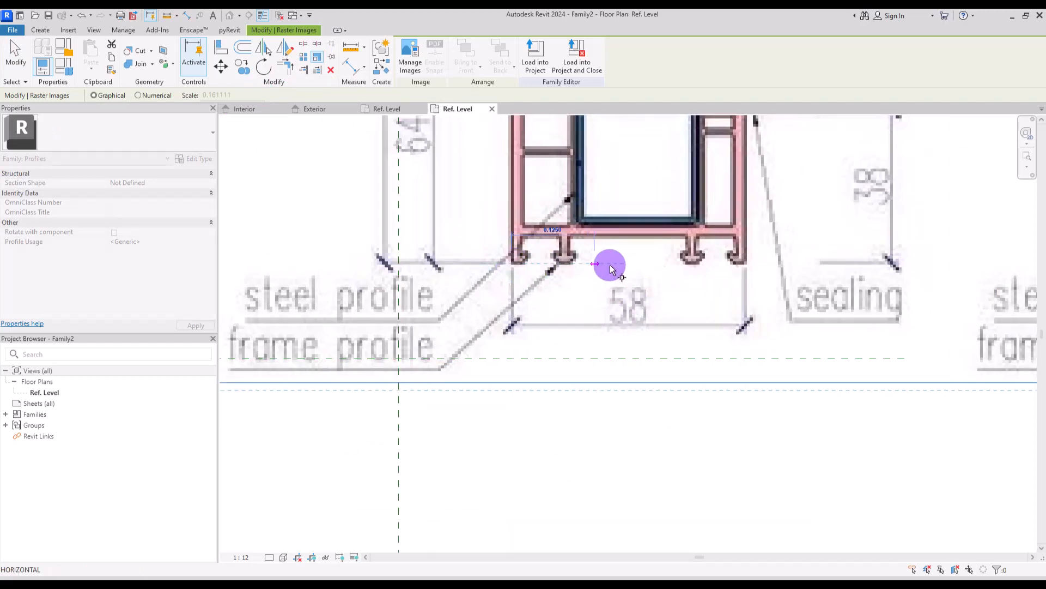
click(748, 265)
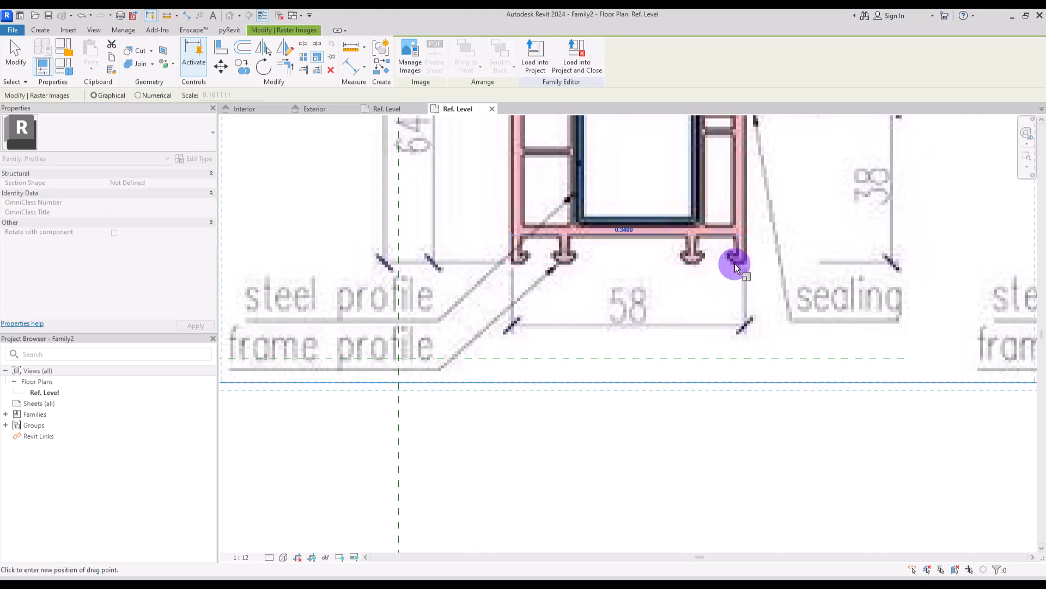
text(0.)
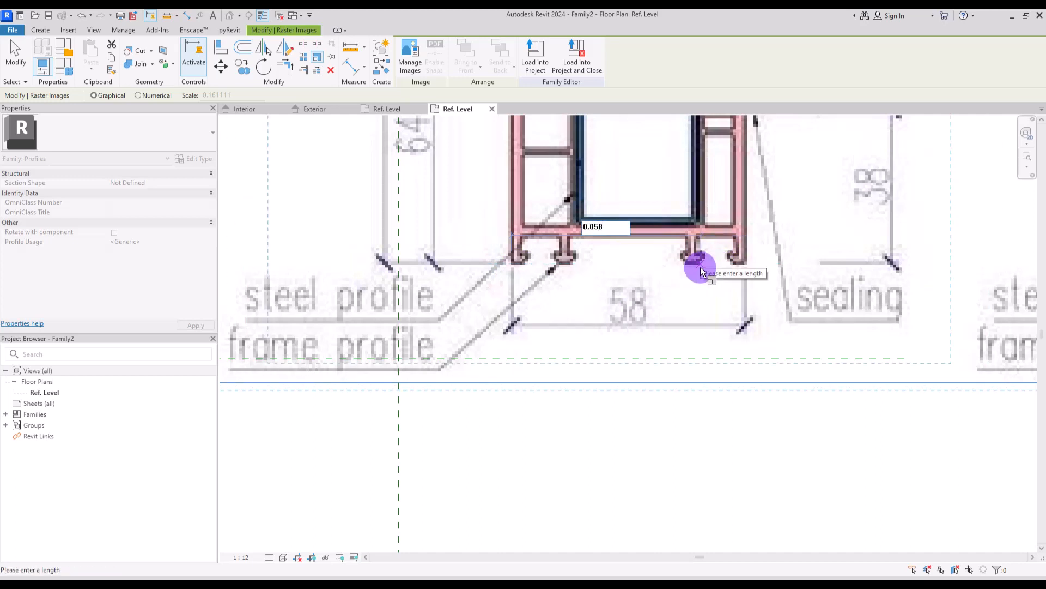
text(058)
key(Return)
scroll(403, 214, up, 3)
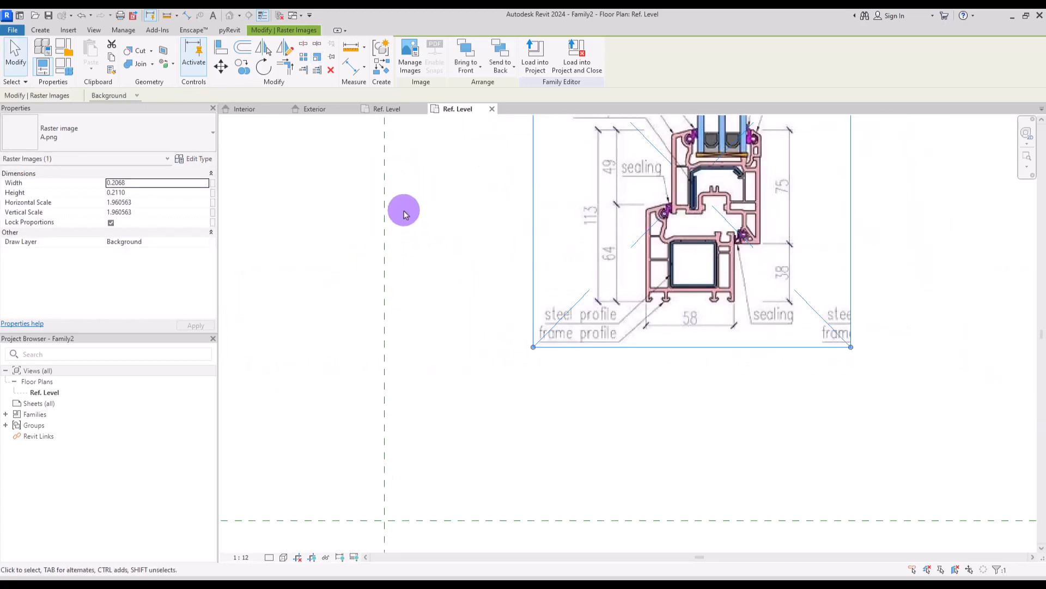
Move the image so the frame profile's lower left corner sits on the intersection of the two reference planes.
click(221, 66)
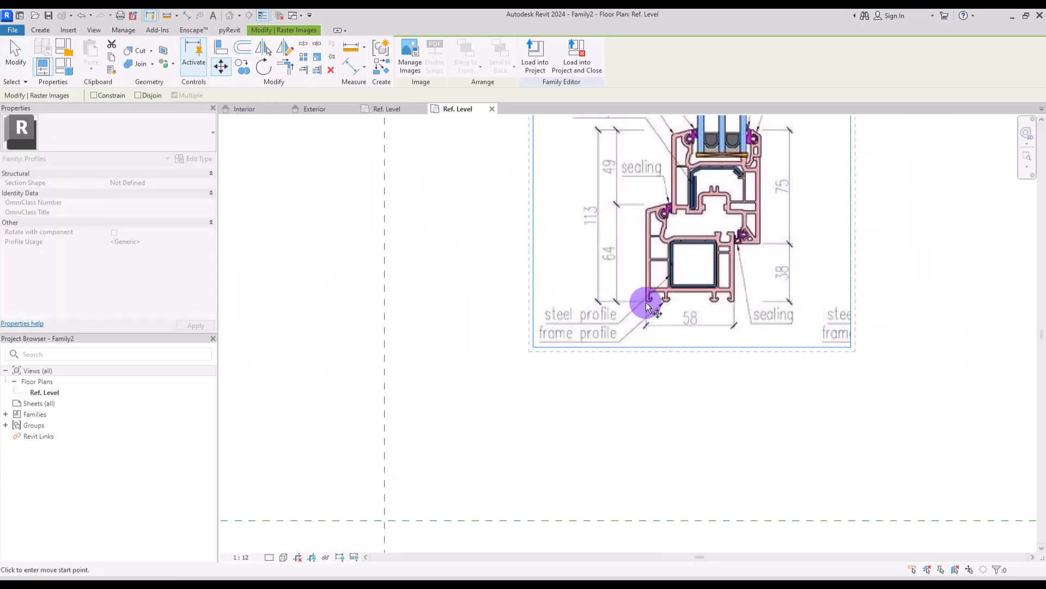
click(384, 520)
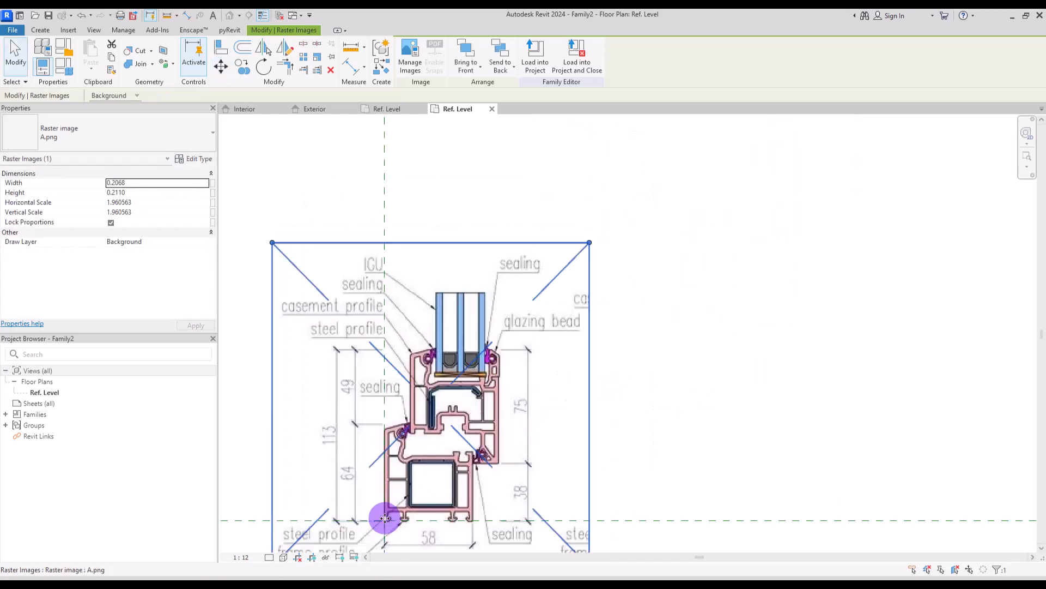
click(627, 419)
scroll(627, 418, up, 2)
middle_drag(627, 418, 825, 303)
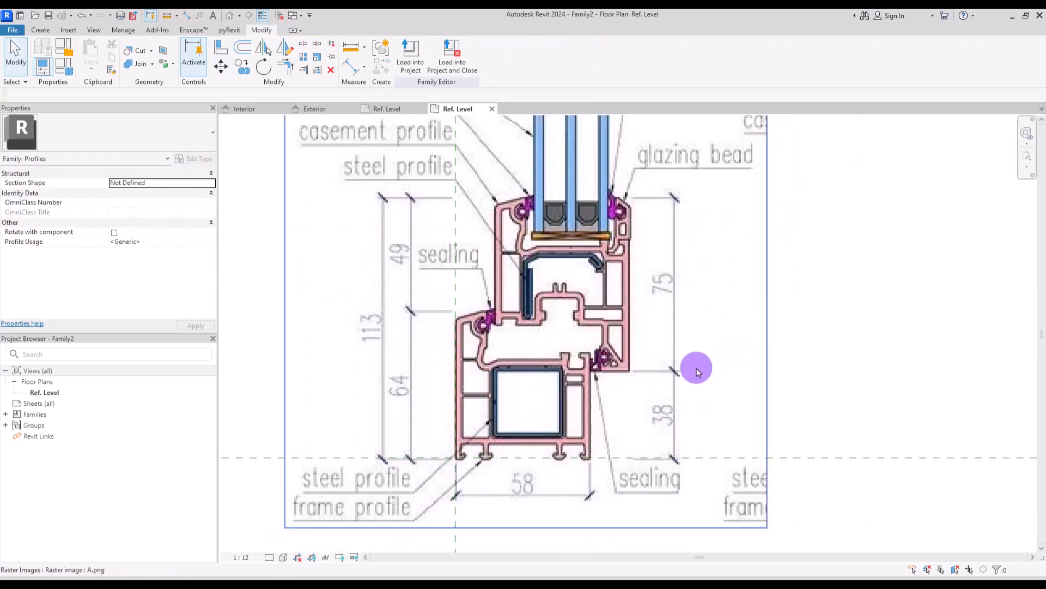
Pin the reference image in place and disable selection of pinned elements.
click(502, 289)
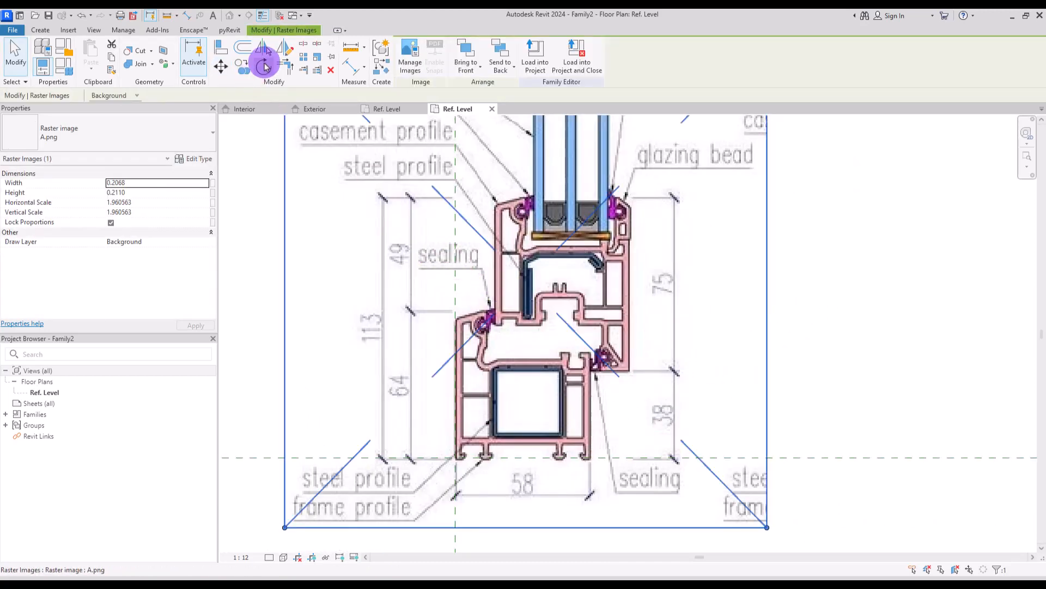
click(331, 58)
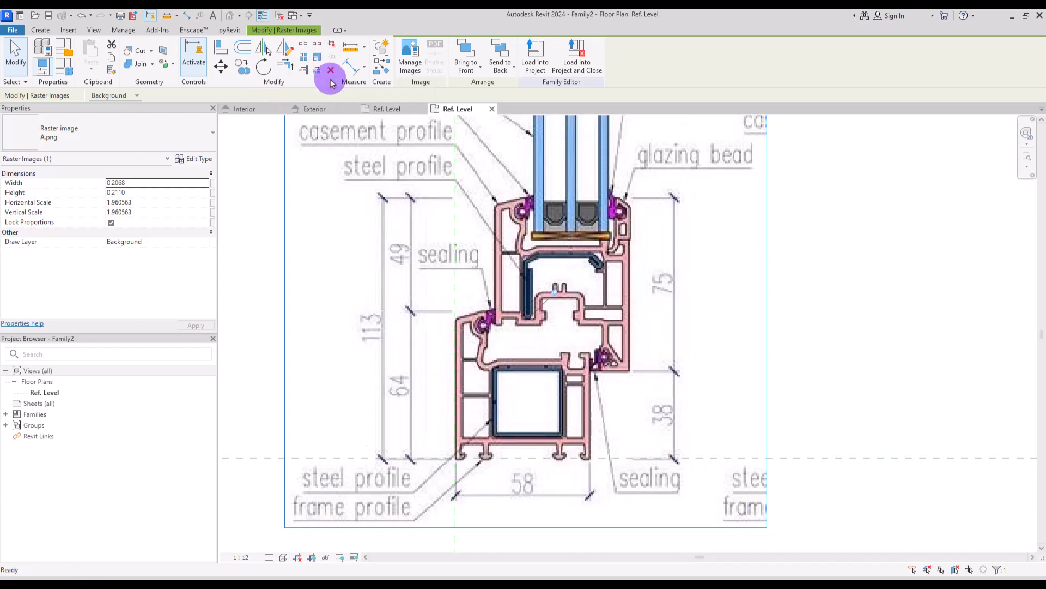
click(18, 85)
click(14, 122)
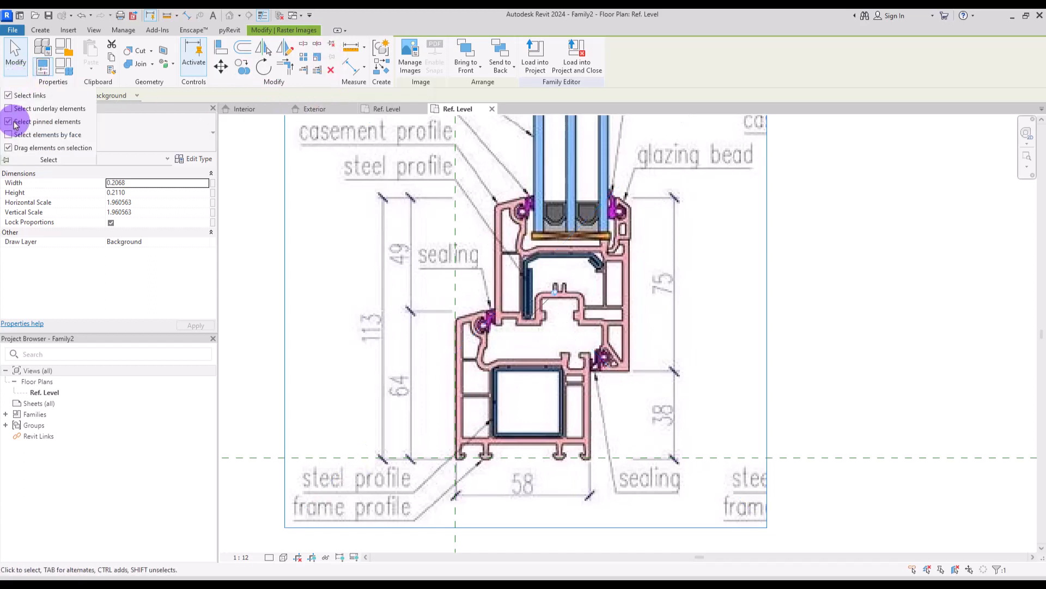
click(9, 123)
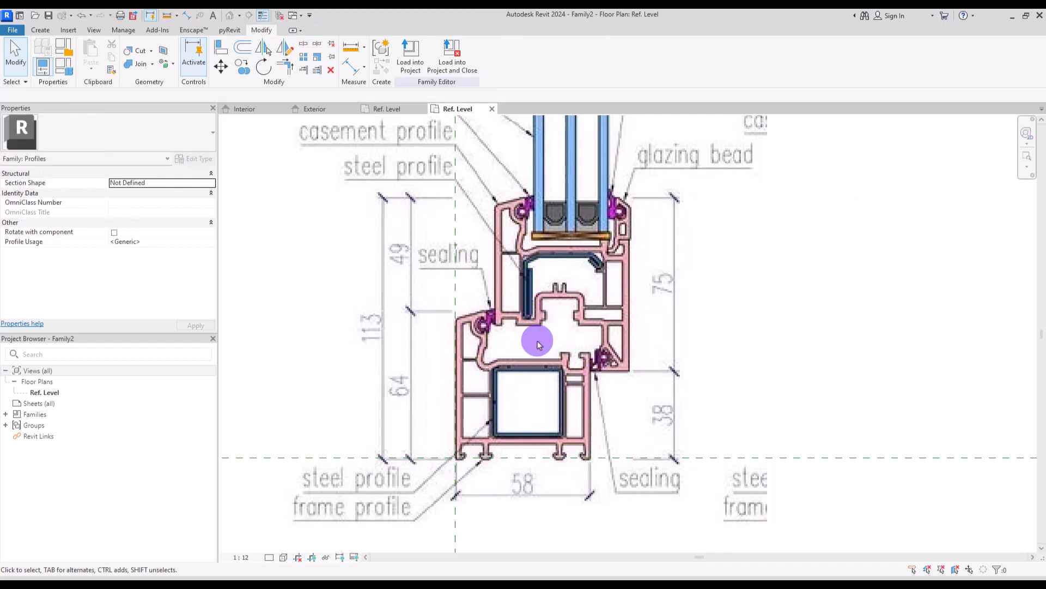
Start tracing the frame outline with lines at the reference plane intersection and draw the hooked foot at its lower left corner.
scroll(566, 299, up, 2)
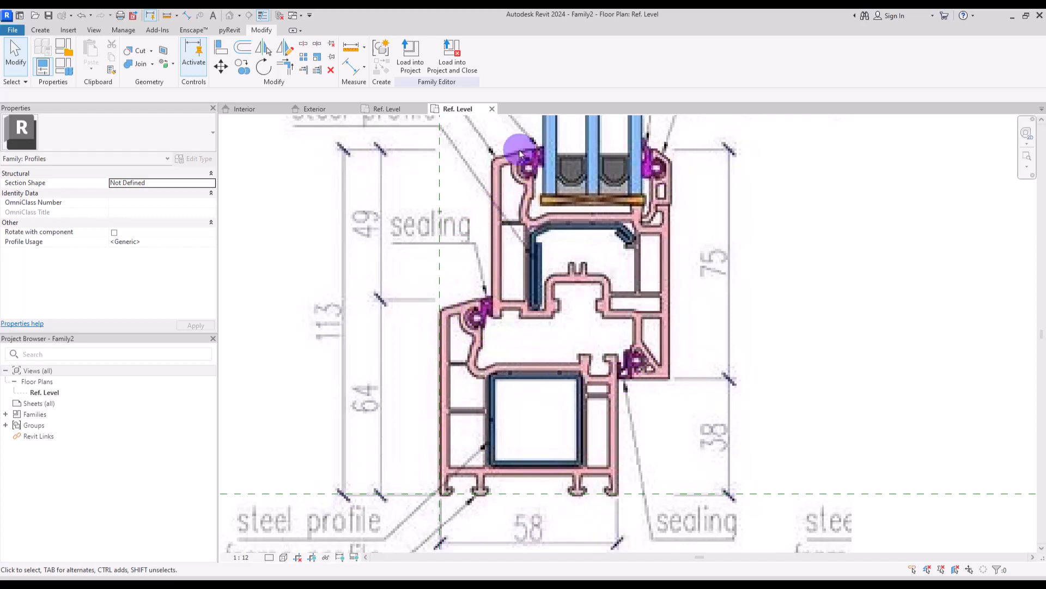
scroll(543, 279, down, 3)
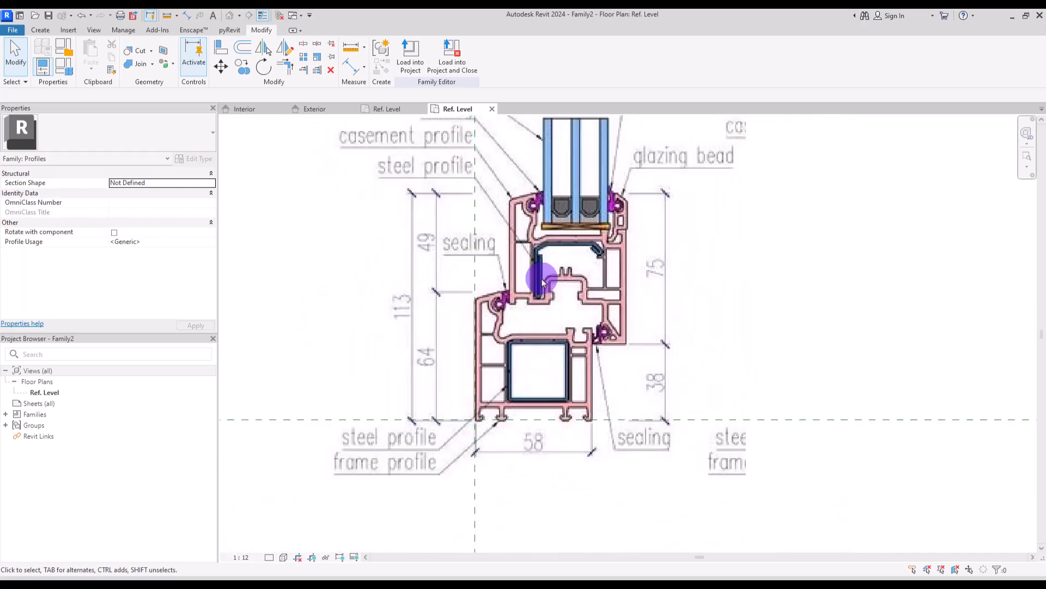
scroll(602, 178, up, 2)
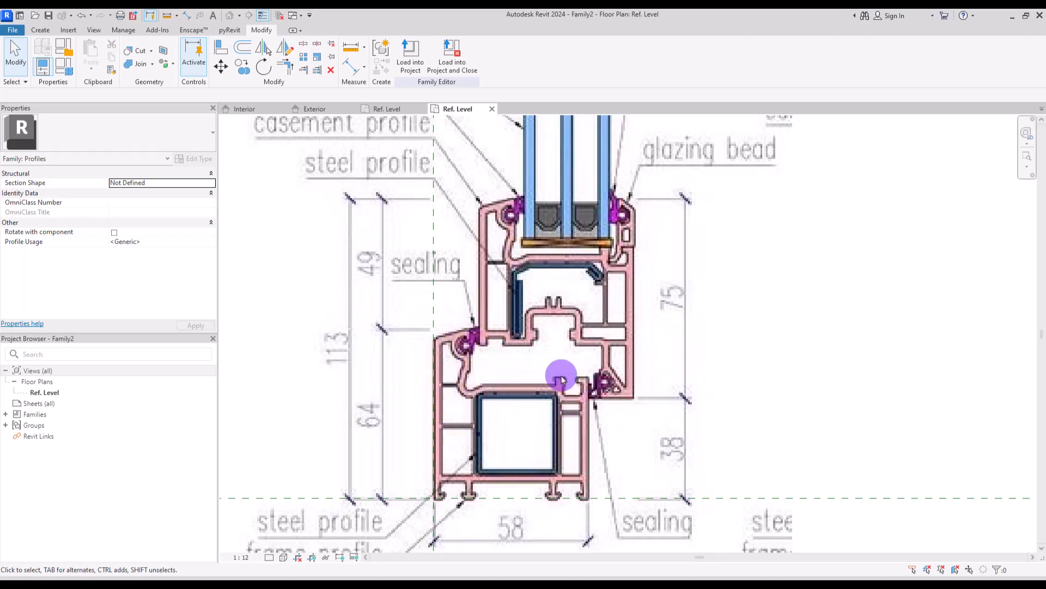
scroll(561, 367, up, 2)
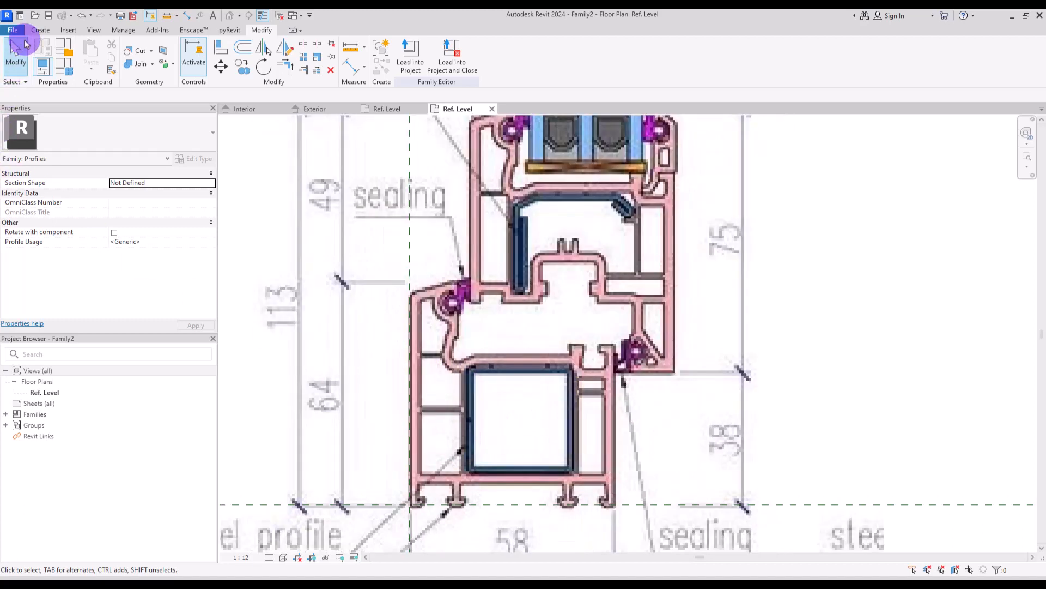
click(35, 30)
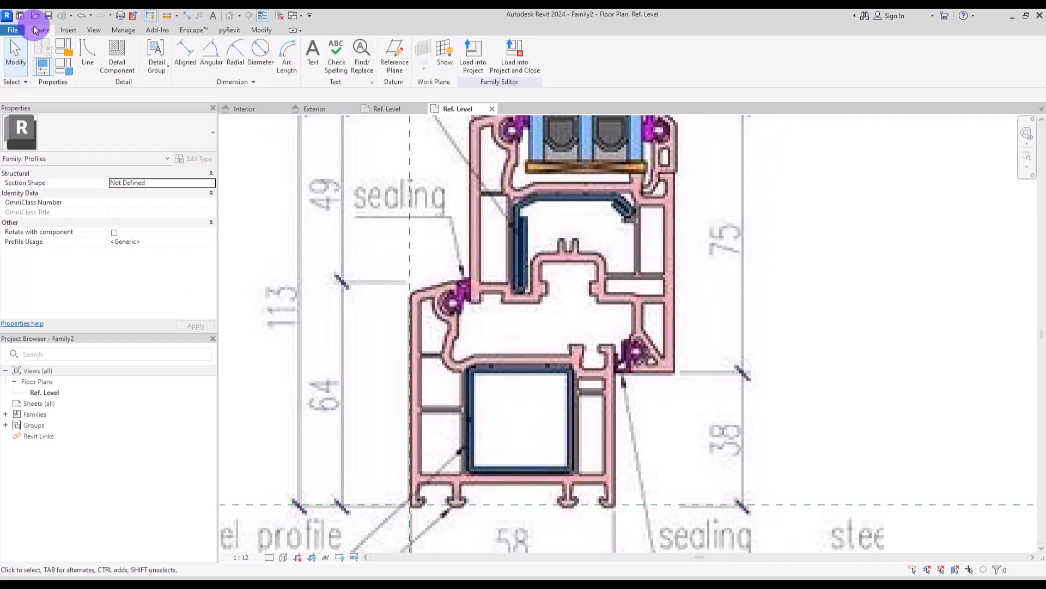
click(88, 52)
scroll(513, 412, up, 1)
scroll(532, 280, down, 1)
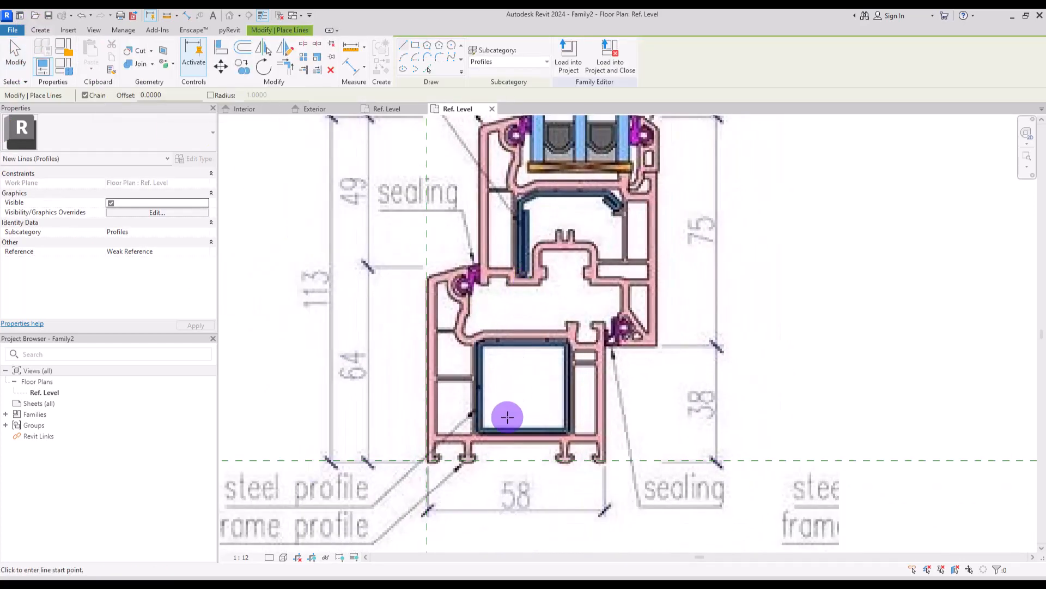
scroll(507, 416, up, 2)
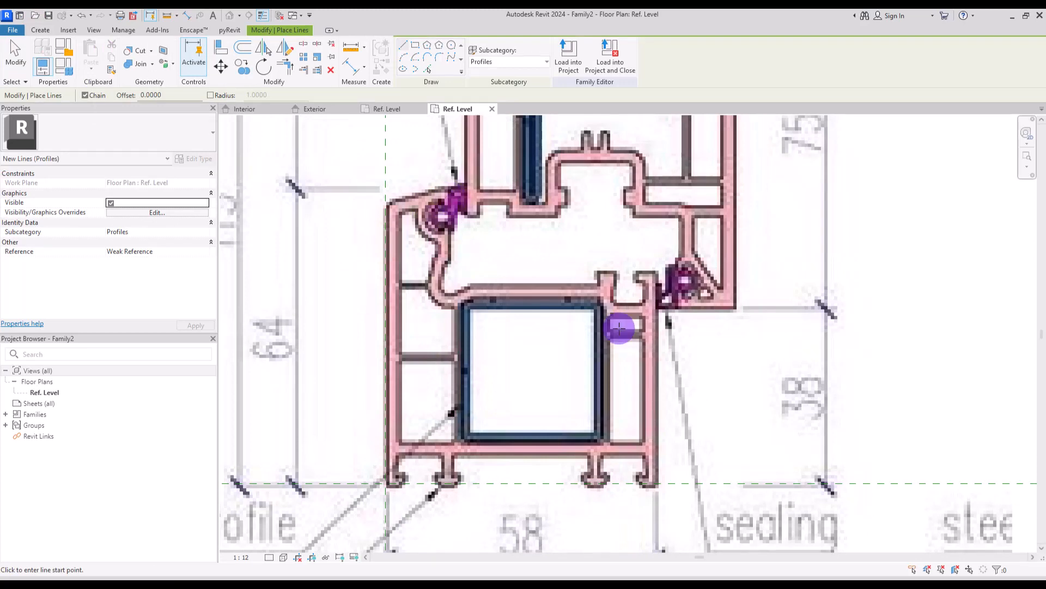
scroll(471, 344, down, 1)
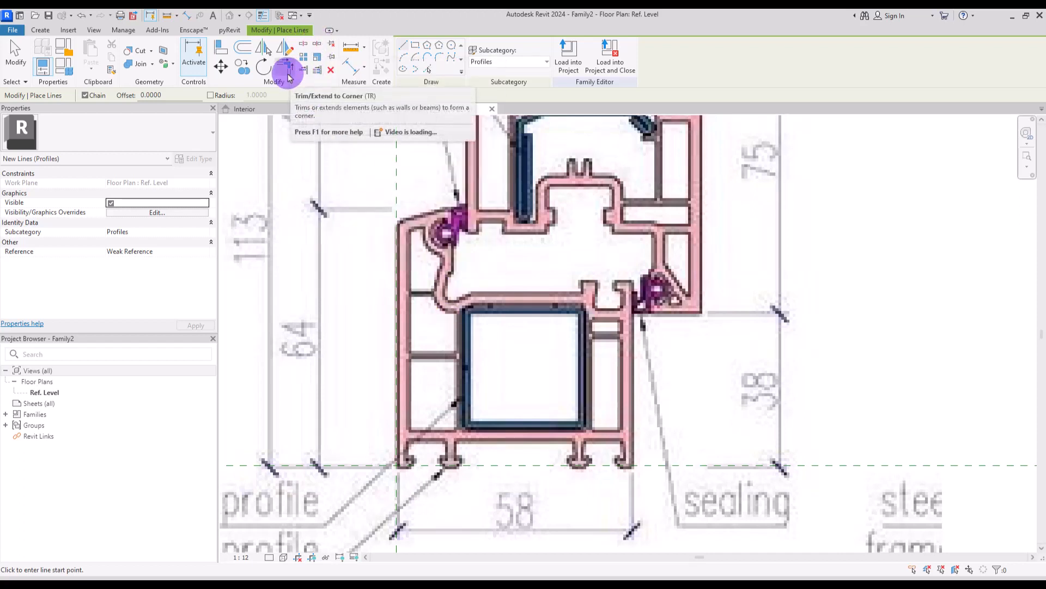
scroll(505, 355, up, 1)
click(380, 482)
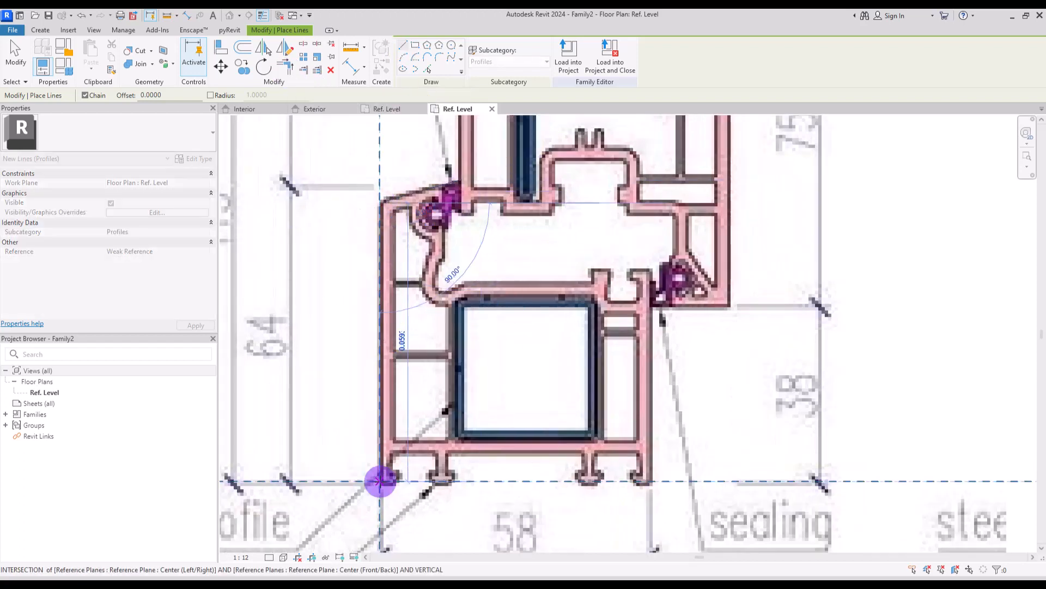
click(403, 482)
click(404, 470)
click(390, 469)
click(391, 452)
Continue the outline along the frame's underside, tracing the two inner T-shaped feet.
click(438, 452)
click(438, 469)
click(456, 470)
click(447, 469)
click(447, 452)
click(581, 451)
click(604, 481)
click(595, 452)
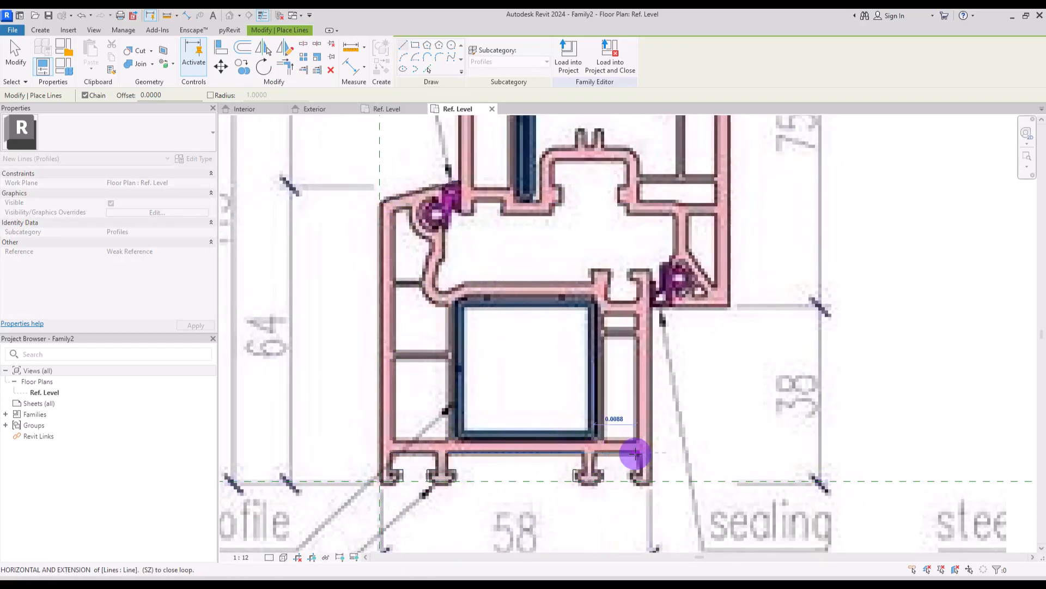
Trace the lower right hooked foot, the right side, the upper right groove and the ledge above the steel profile.
click(651, 481)
click(637, 282)
click(637, 301)
click(607, 300)
click(608, 281)
click(612, 270)
click(590, 270)
click(463, 282)
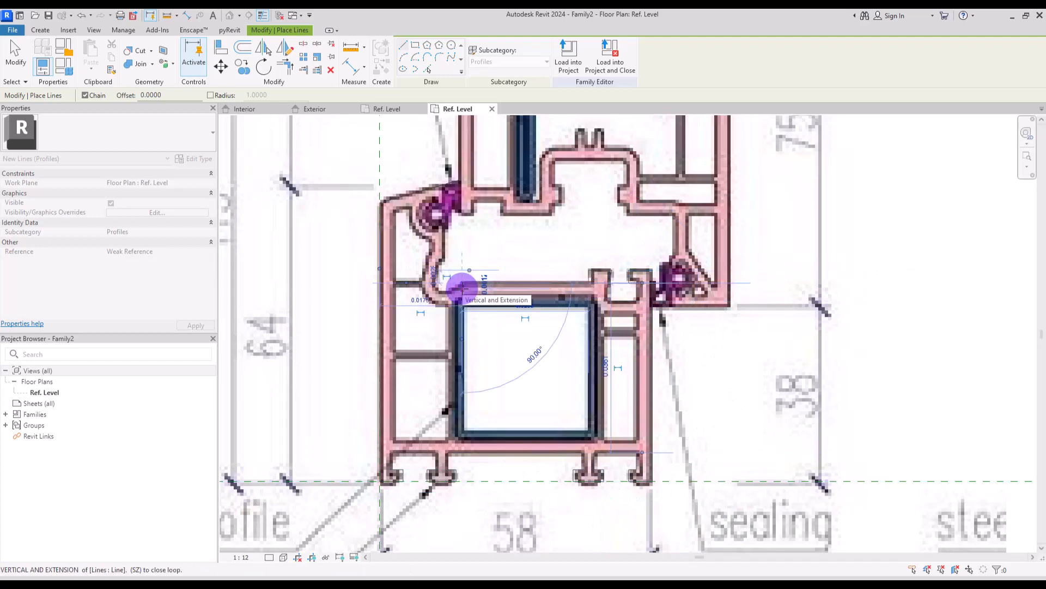
Close the outline with the seal lip, slanted top edge, left side and rounded groove, then turn off thin line display.
click(438, 274)
click(448, 206)
click(461, 205)
click(462, 181)
click(381, 203)
click(438, 274)
click(464, 282)
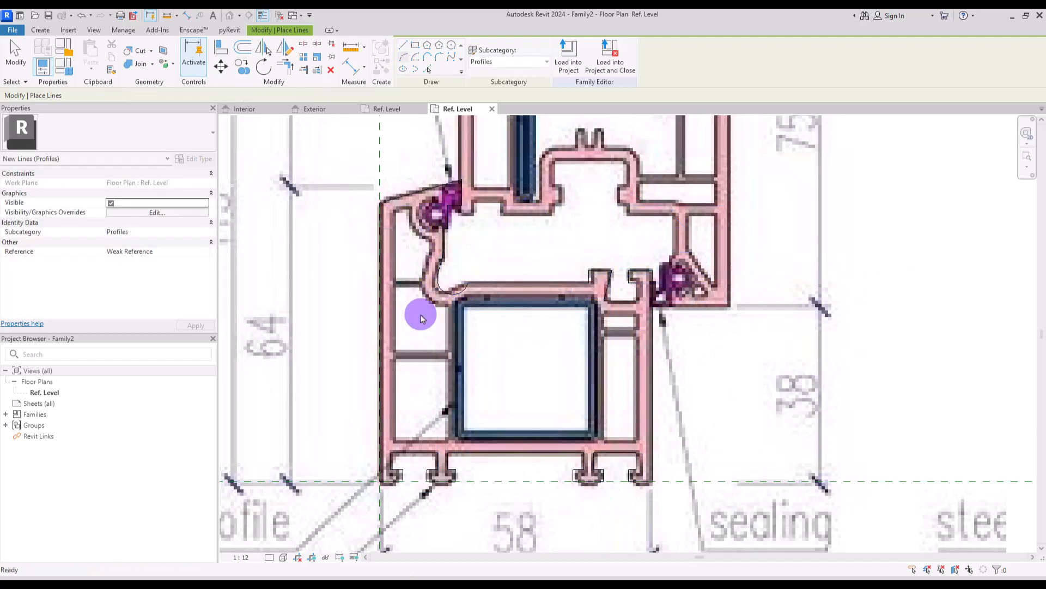
click(434, 288)
key(Escape)
key(Escape)
click(444, 253)
key(Escape)
click(263, 15)
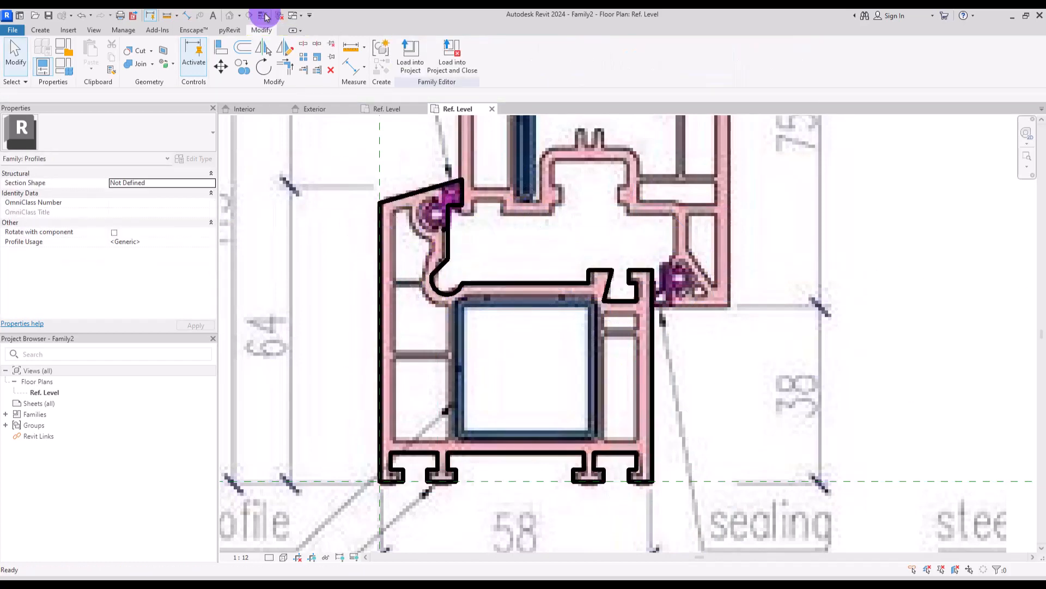
Round the outer corners of the frame outline with fillet arcs, setting their radius to 0.002.
click(40, 30)
click(90, 52)
click(439, 57)
click(380, 223)
click(400, 197)
click(384, 205)
click(381, 476)
key(Escape)
key(Escape)
scroll(373, 213, up, 4)
click(394, 202)
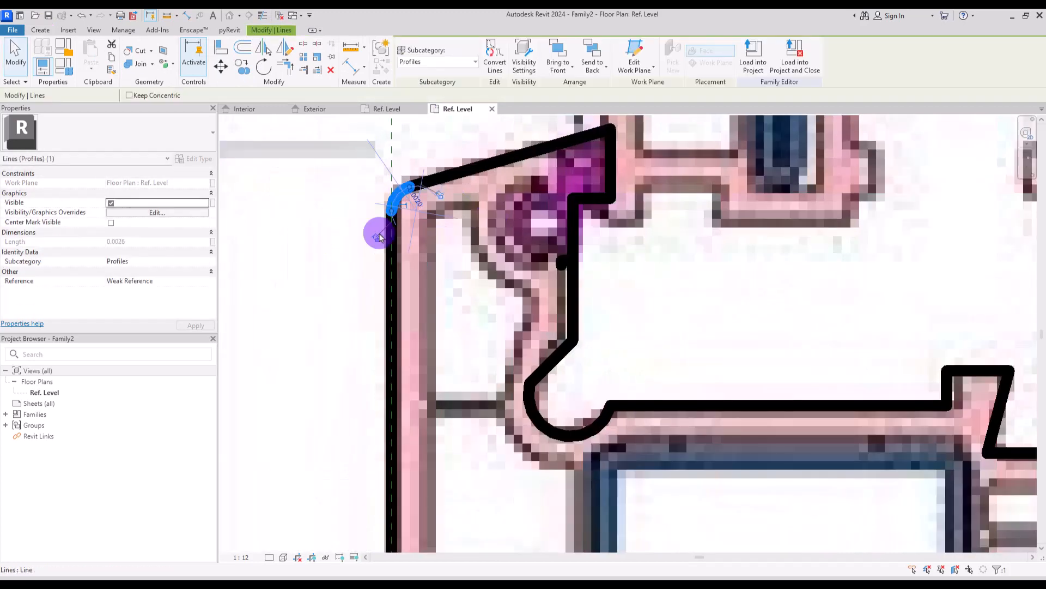
text(0.002)
click(641, 290)
click(644, 399)
text(0.002)
key(Return)
Draw rectangles for the three stacked chambers along the left side of the frame profile.
click(415, 45)
click(342, 468)
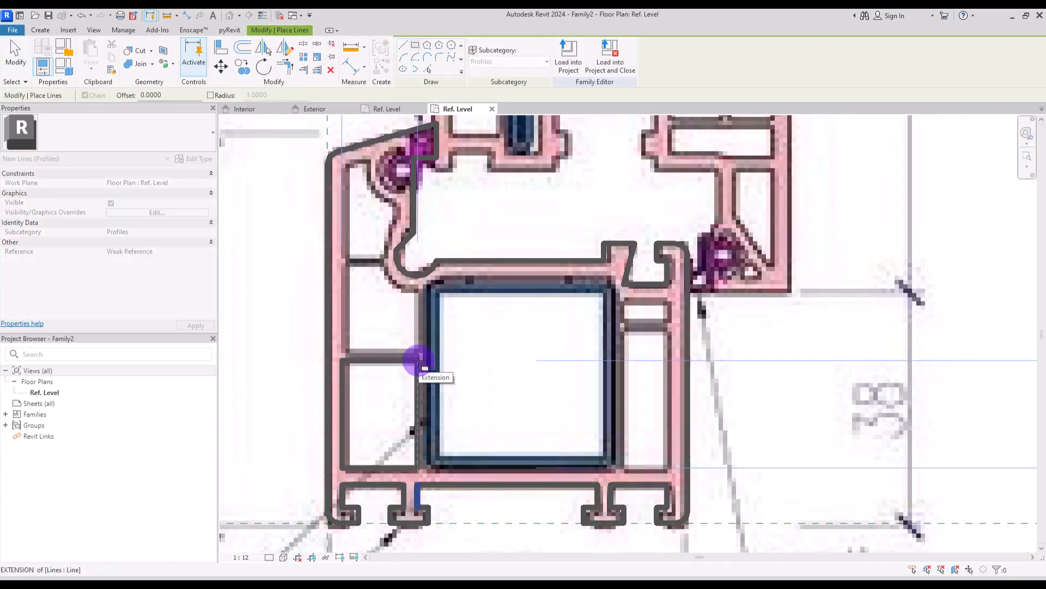
click(418, 359)
click(419, 348)
click(342, 292)
click(342, 260)
click(366, 167)
Draw rectangles for the central steel profile chamber and the small and tall chambers to its right.
click(434, 467)
click(610, 293)
click(625, 301)
click(667, 319)
click(667, 330)
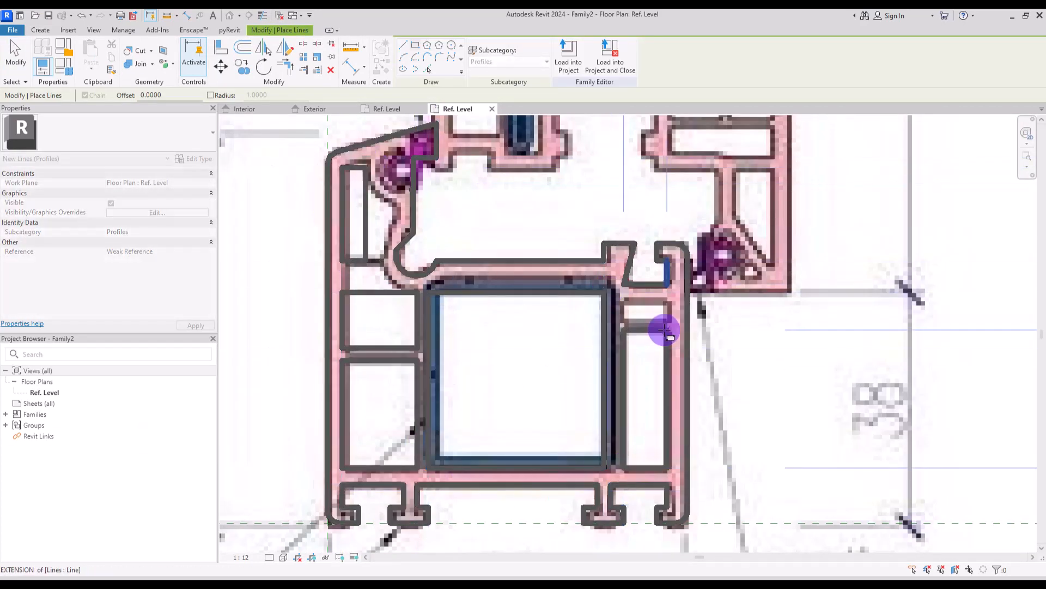
click(624, 468)
Replace the right edge of the upper left chamber with a line and an arc that follow the traced image.
click(403, 45)
key(Escape)
key(Escape)
click(368, 218)
key(Delete)
click(400, 207)
click(366, 168)
click(376, 192)
Replace the top edge of the middle left chamber with a higher line and an arc that curves around the groove.
click(376, 293)
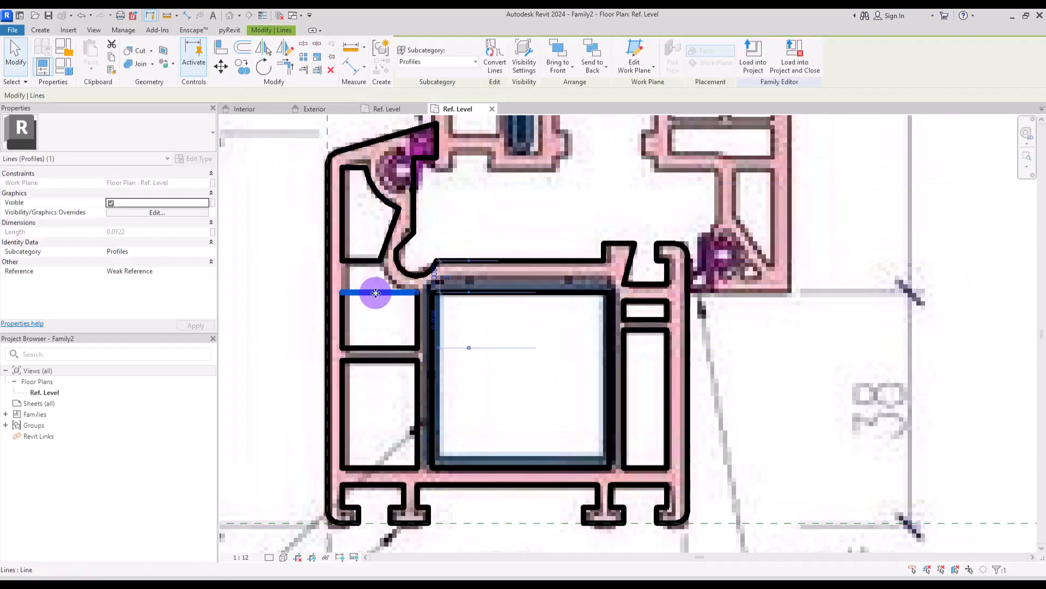
key(Delete)
click(343, 271)
click(385, 270)
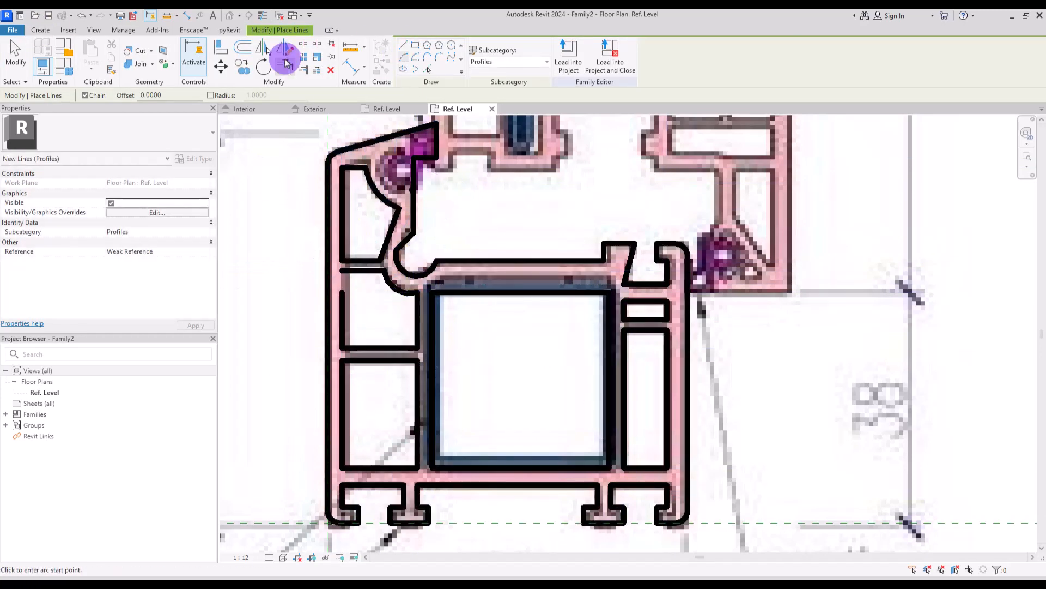
key(Escape)
key(Escape)
scroll(542, 303, down, 2)
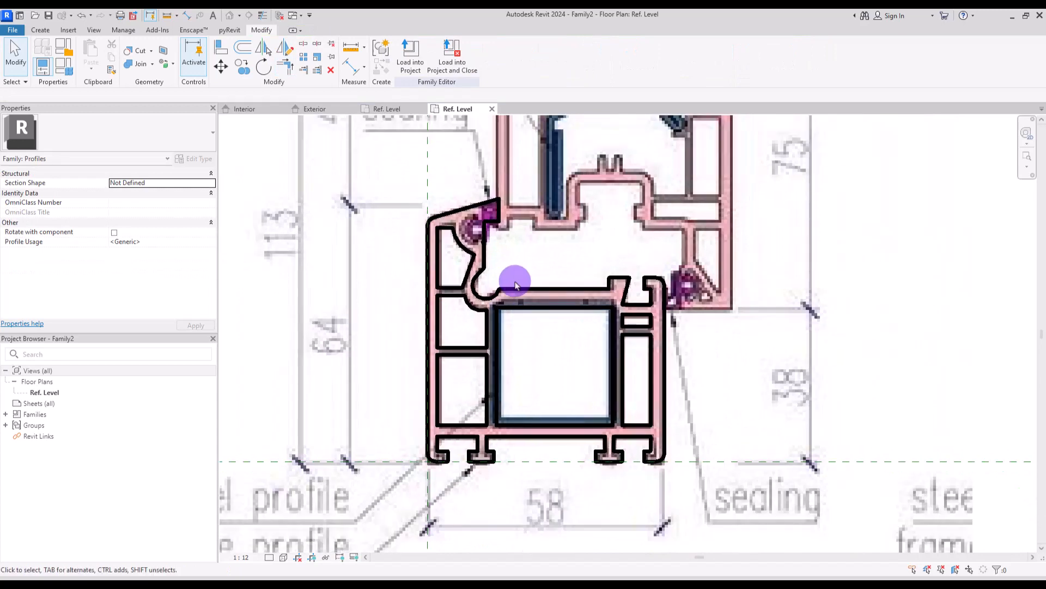
Allow selection of pinned elements again, then unpin and delete the reference image.
click(30, 91)
click(42, 114)
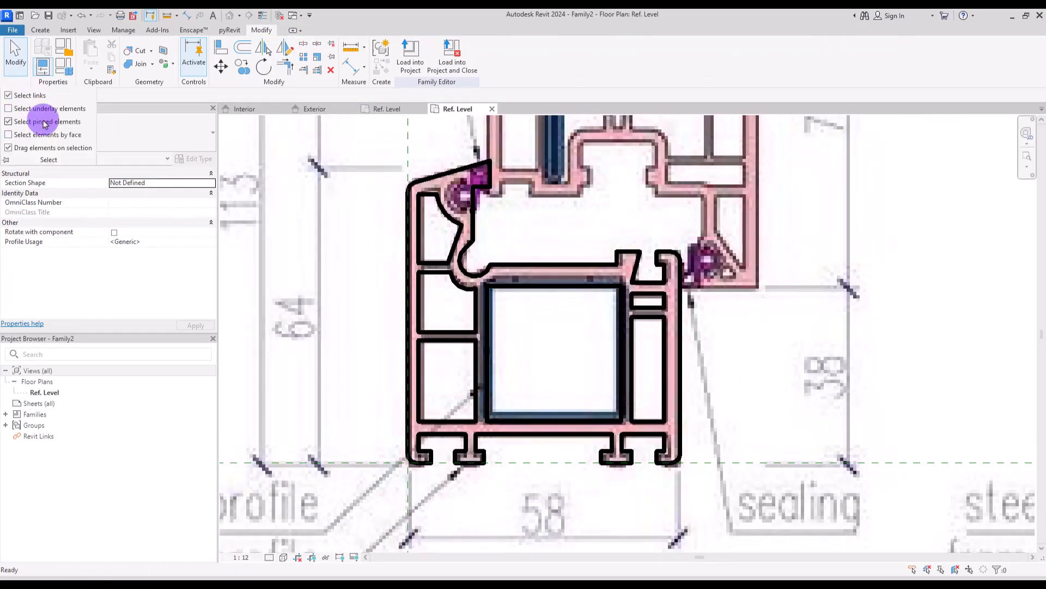
click(817, 239)
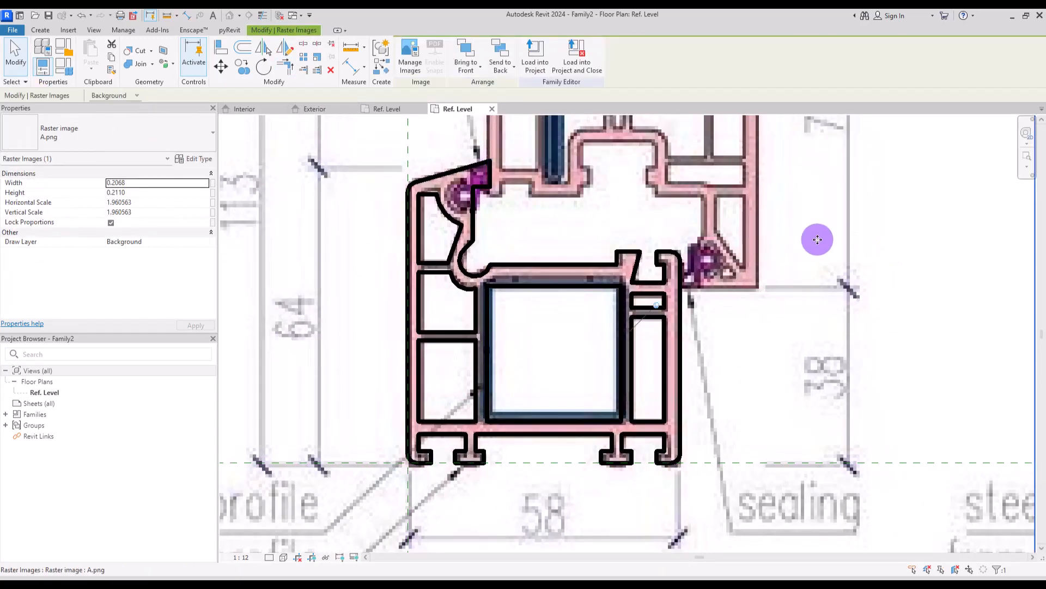
click(333, 42)
key(Delete)
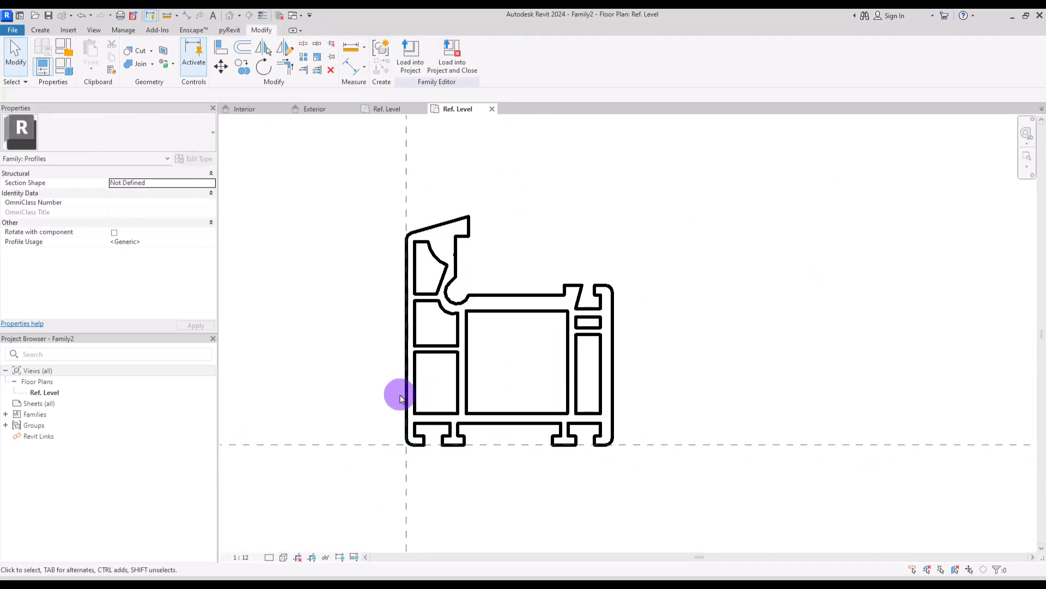
Save the profile family as A in the 64 Win folder.
middle_drag(549, 185, 516, 258)
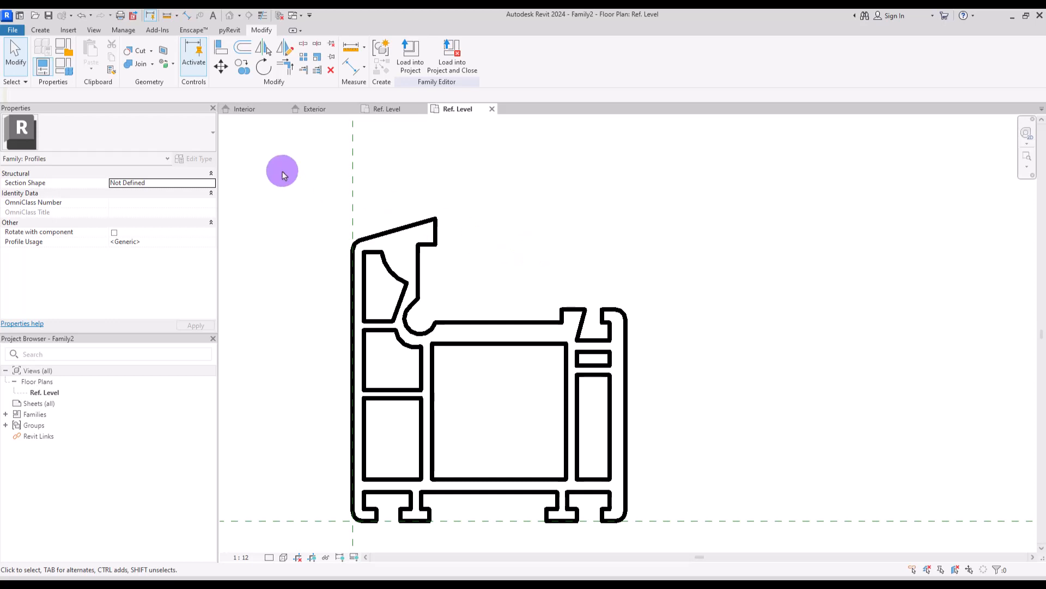
click(12, 29)
mouse_move(66, 158)
click(160, 152)
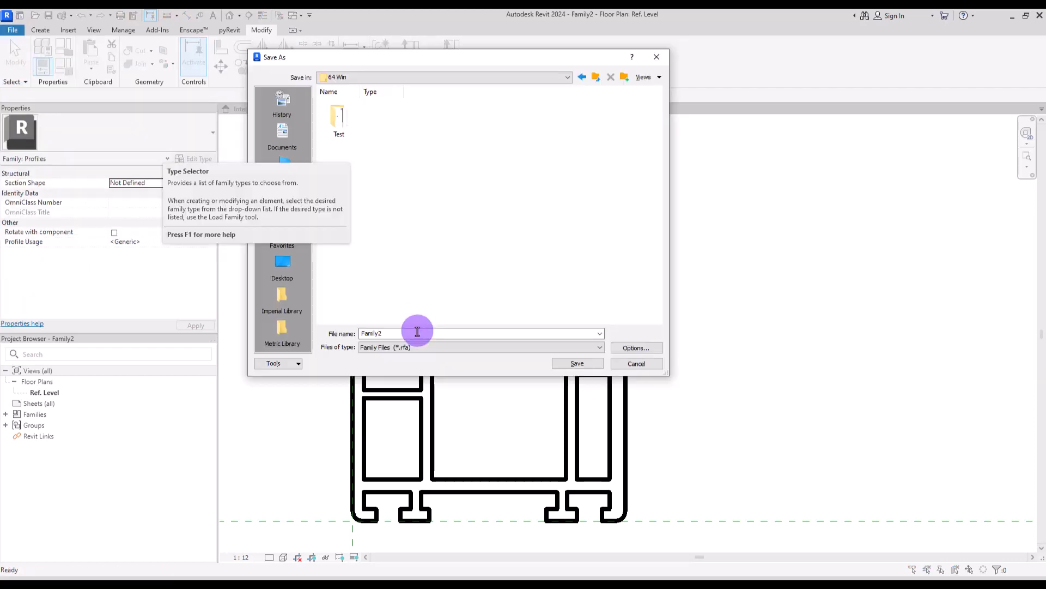
text(A)
key(Delete)
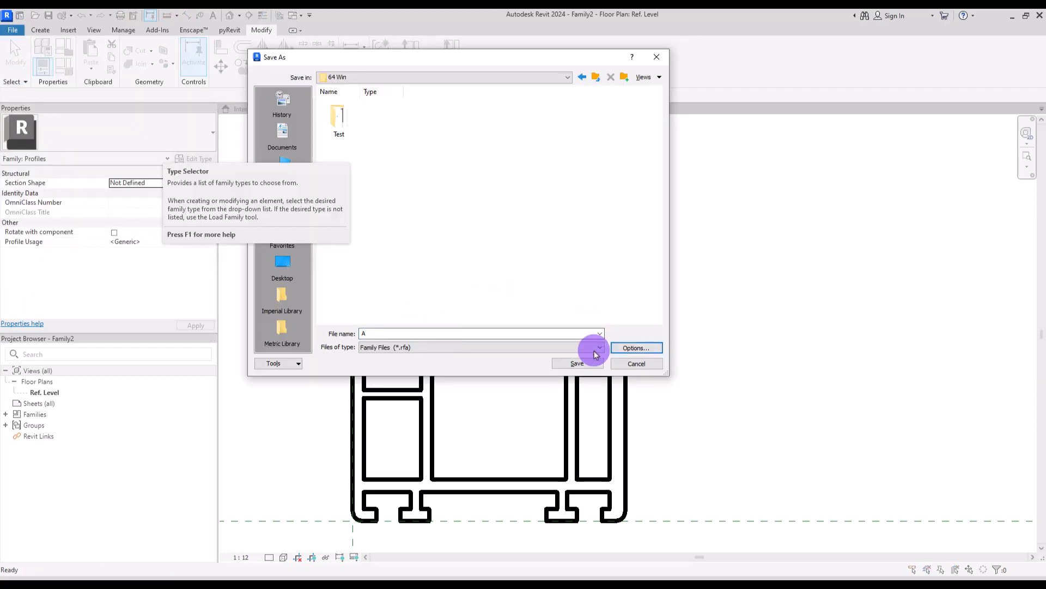
click(593, 364)
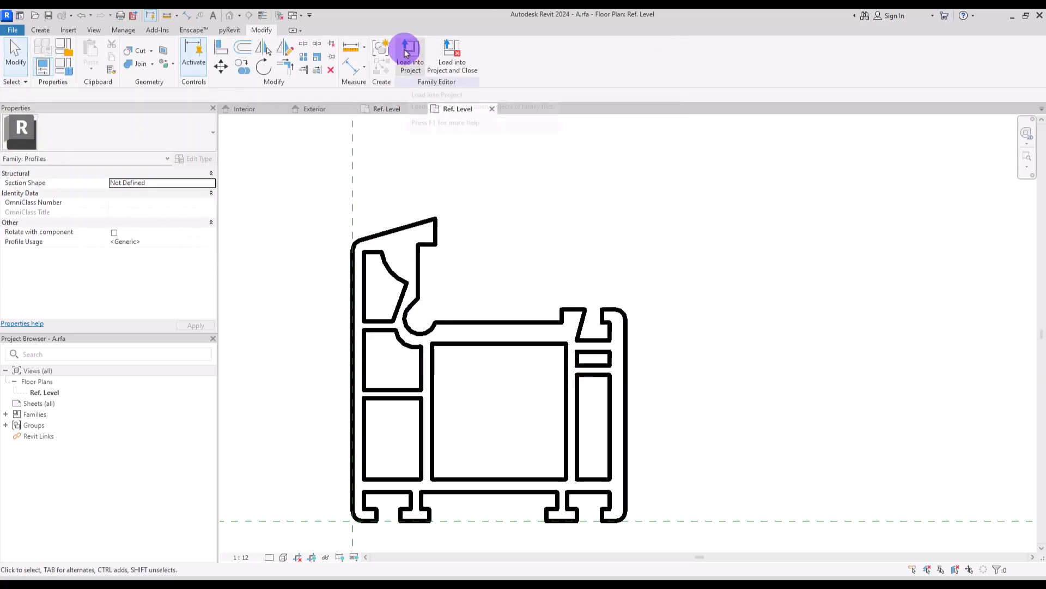
Load the profile family into the window family and assign profile A to the frame sweep.
click(406, 50)
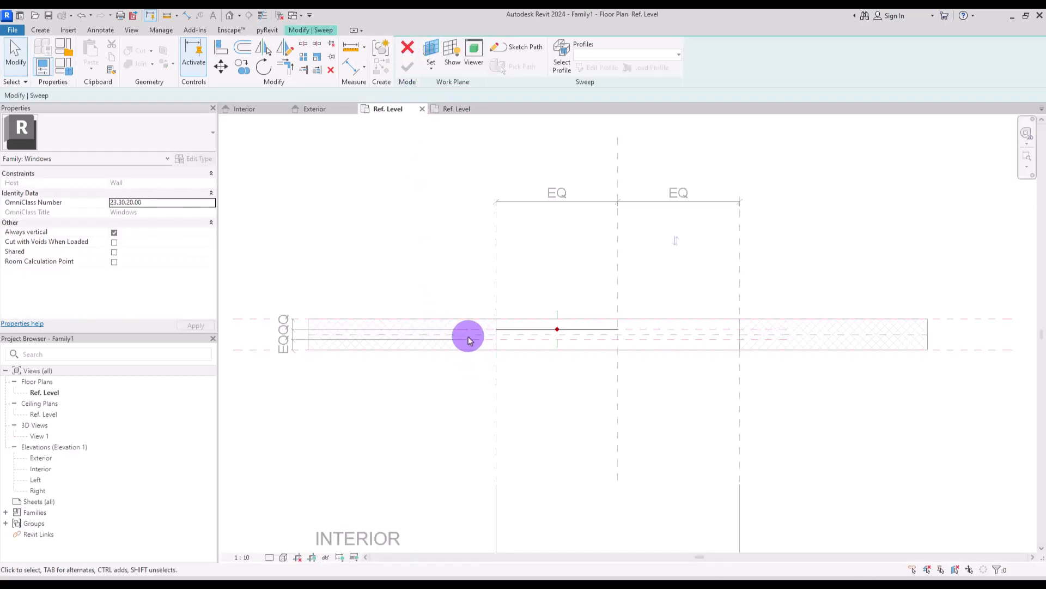
click(556, 316)
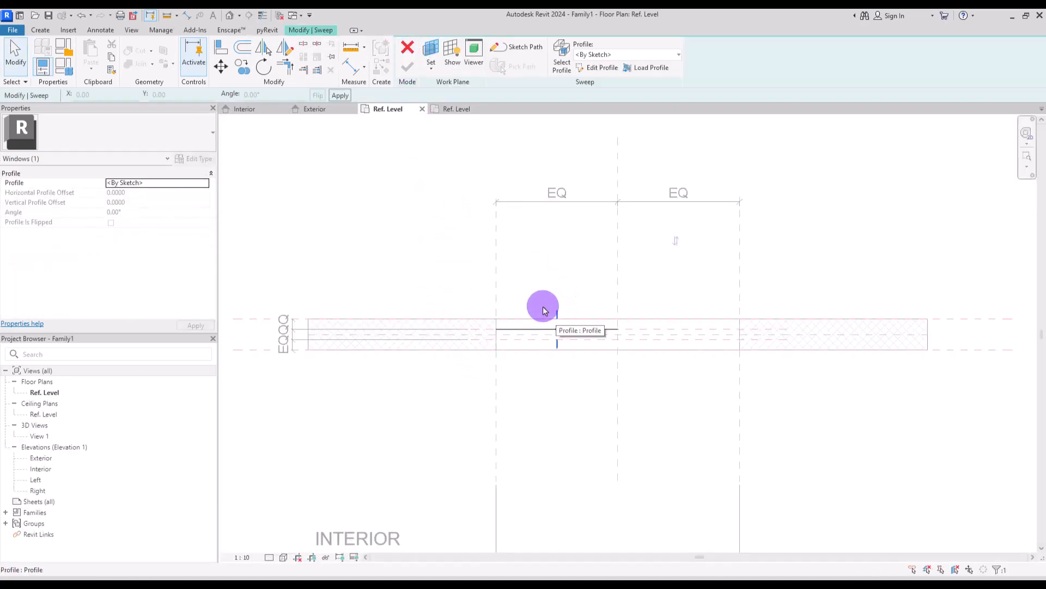
click(428, 224)
click(559, 313)
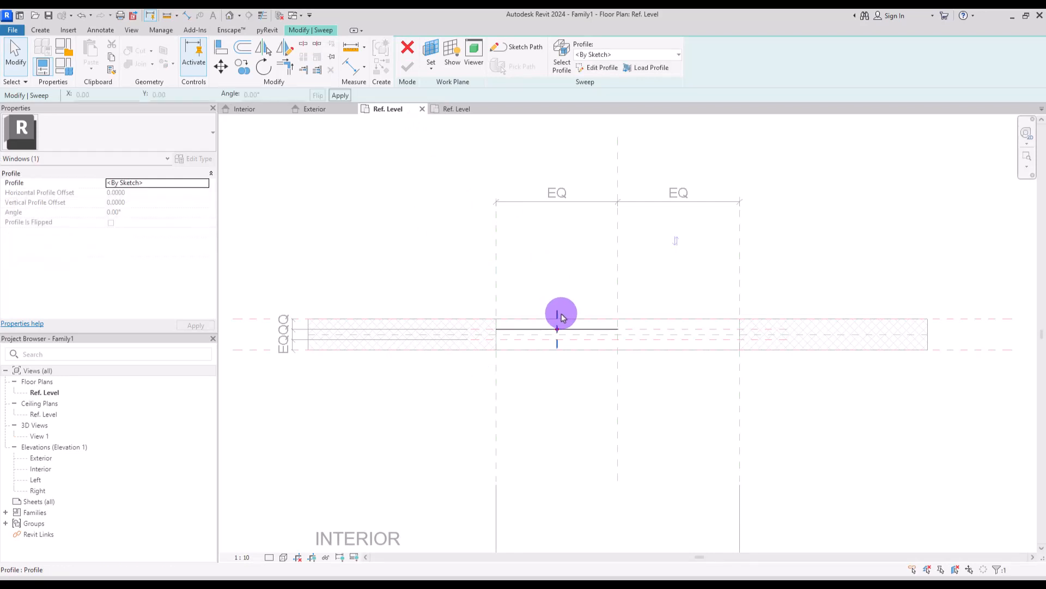
click(637, 58)
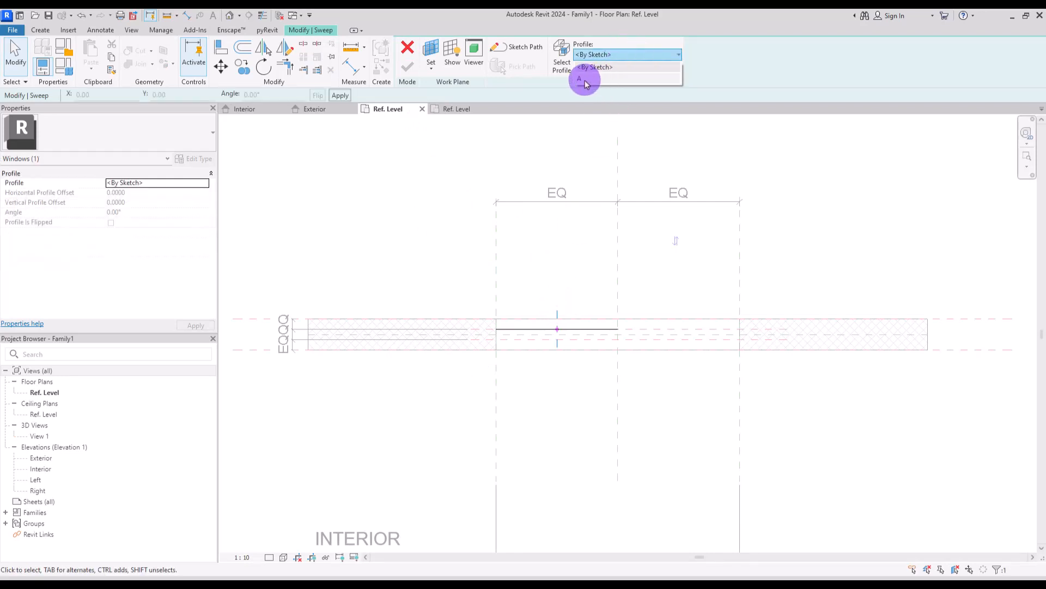
click(582, 79)
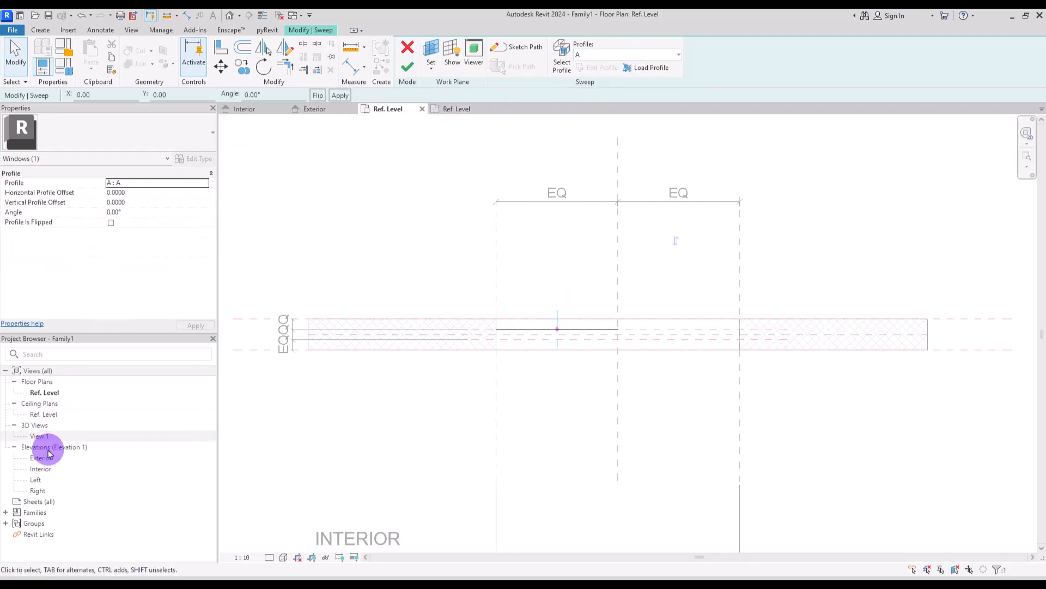
In the Left elevation, set the sweep profile's angle to -90° and finish the frame sweep.
double_click(36, 480)
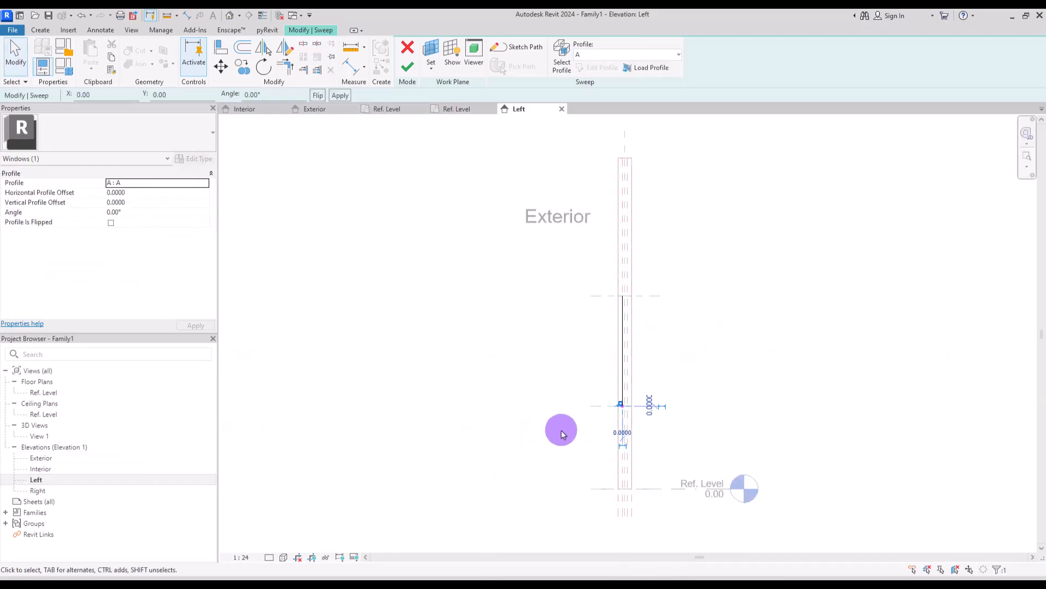
scroll(671, 382, up, 6)
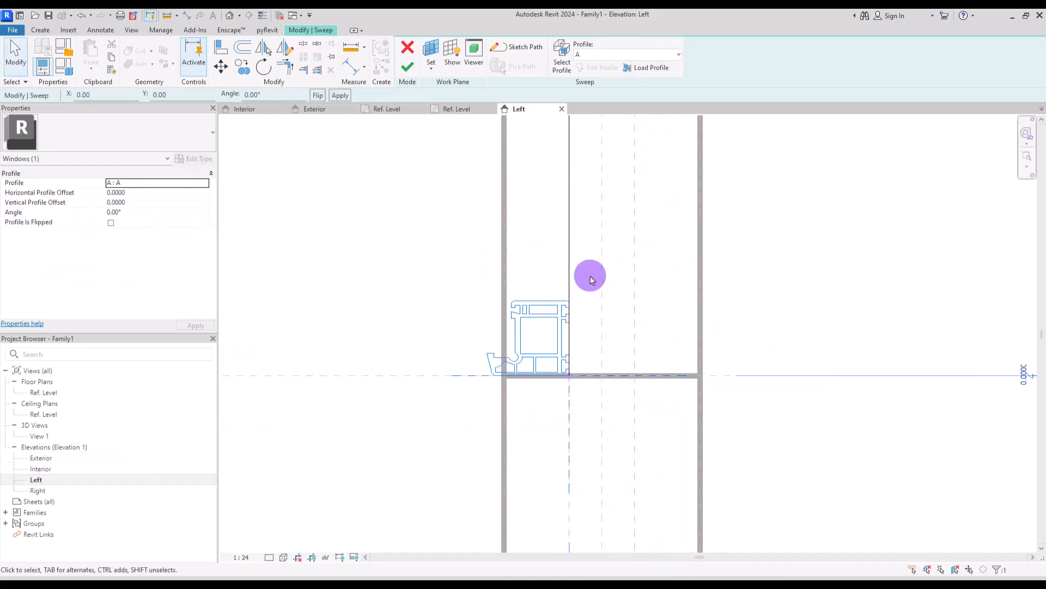
click(460, 314)
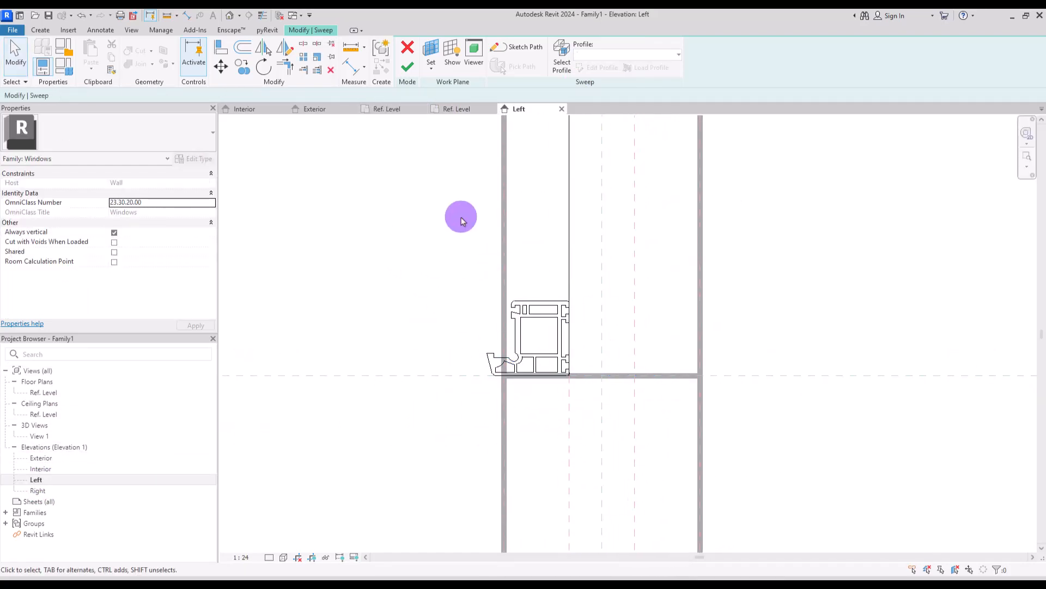
click(557, 354)
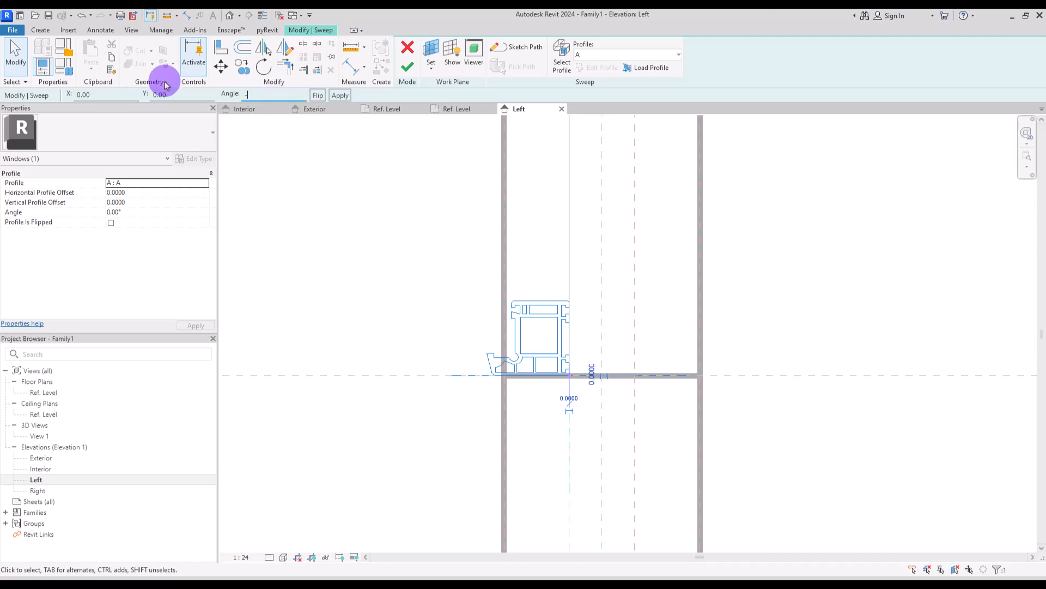
key(Return)
click(369, 234)
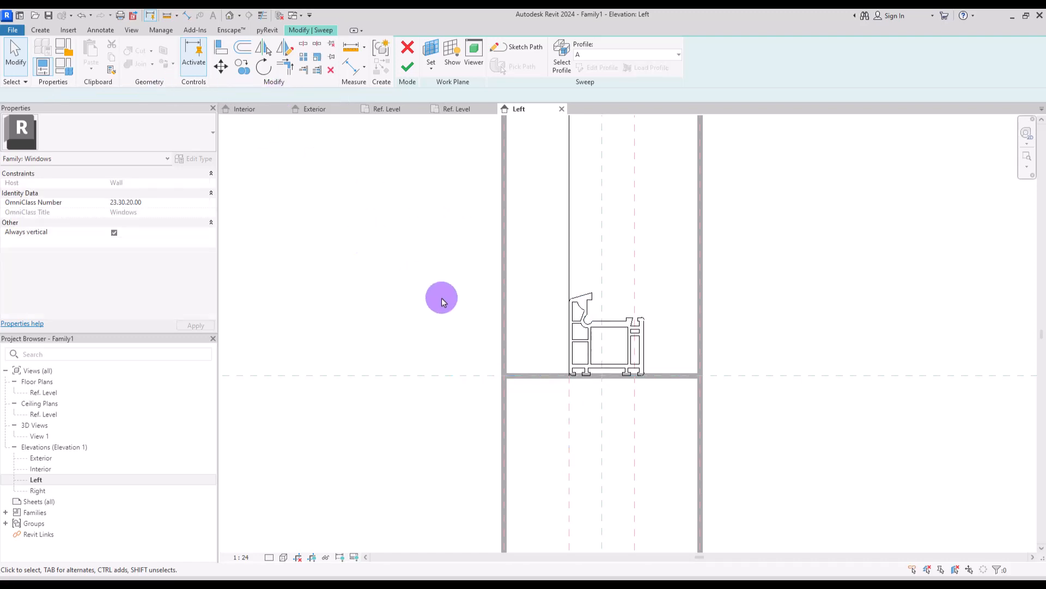
middle_drag(822, 369, 632, 437)
scroll(379, 412, up, 1)
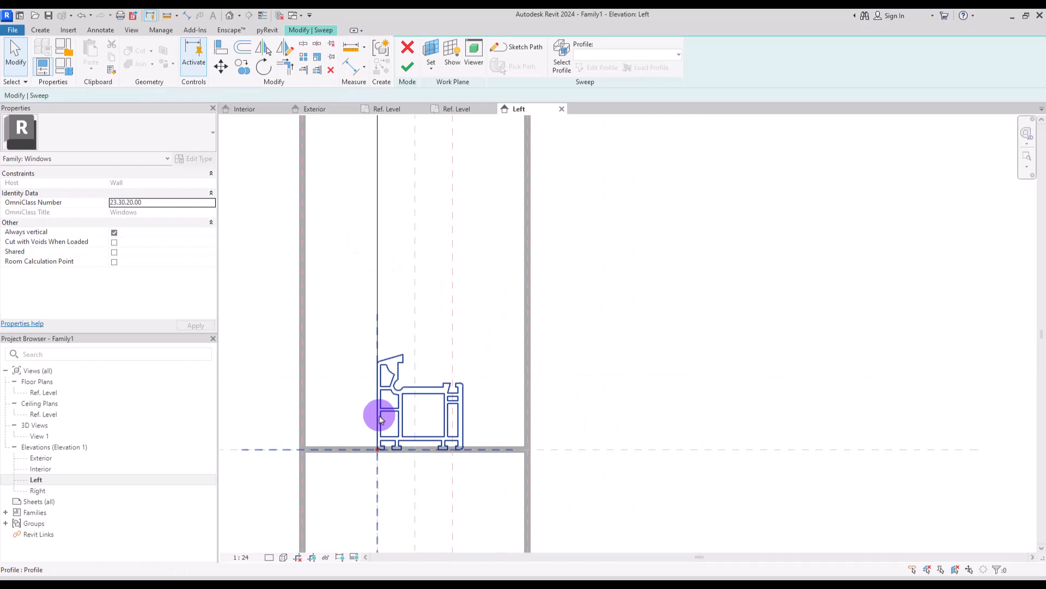
click(405, 71)
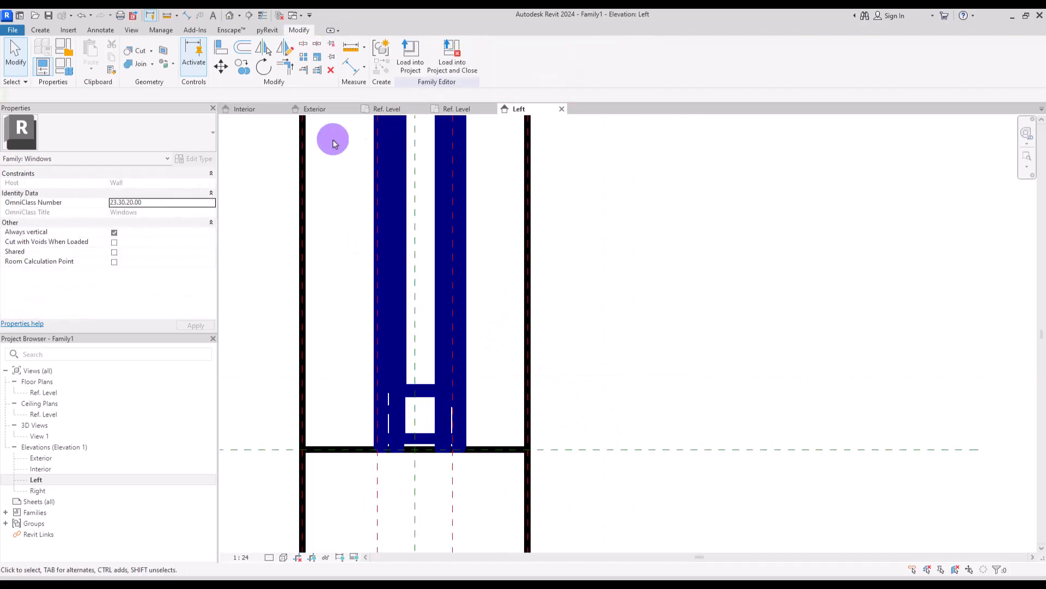
In the 3D view, associate the frame sweep's material with a new Frame type parameter under Materials and Finishes.
click(230, 17)
shift+middle_drag(813, 497, 832, 493)
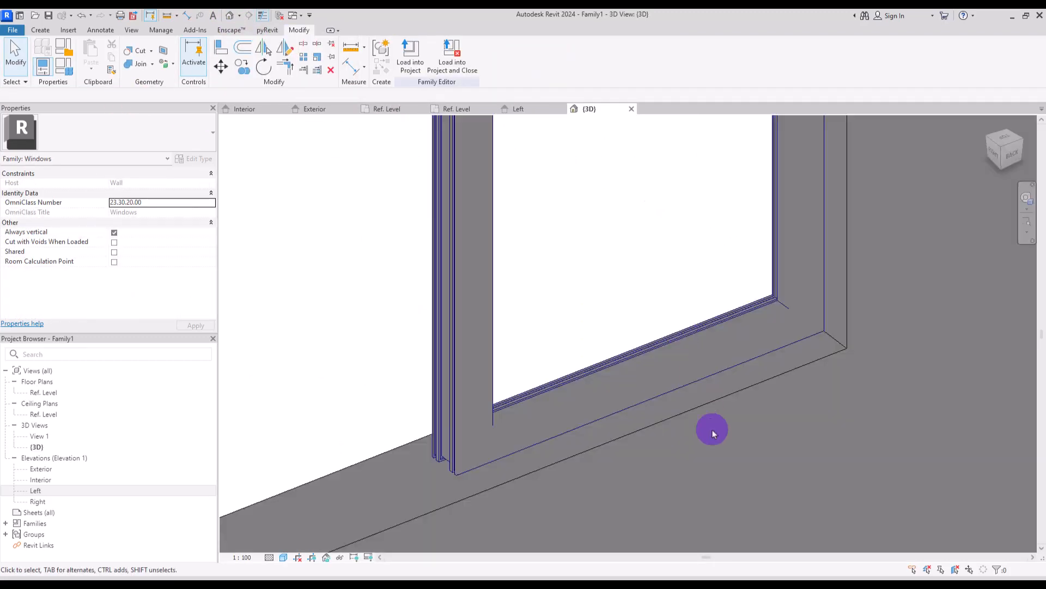
mouse_move(713, 432)
shift+middle_down()
mouse_move(899, 423)
mouse_move(518, 285)
shift+middle_up()
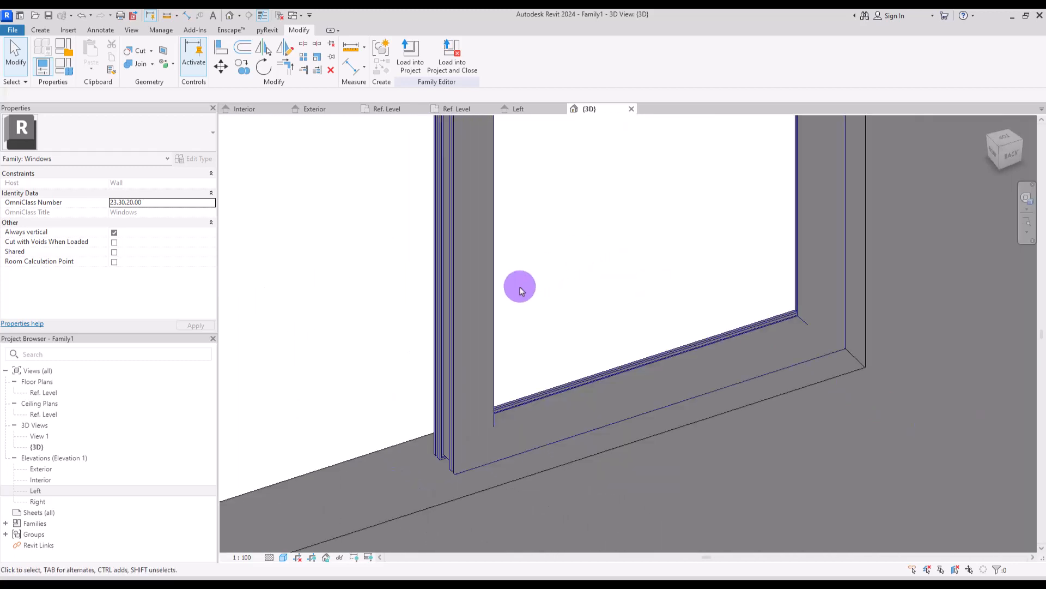
click(455, 287)
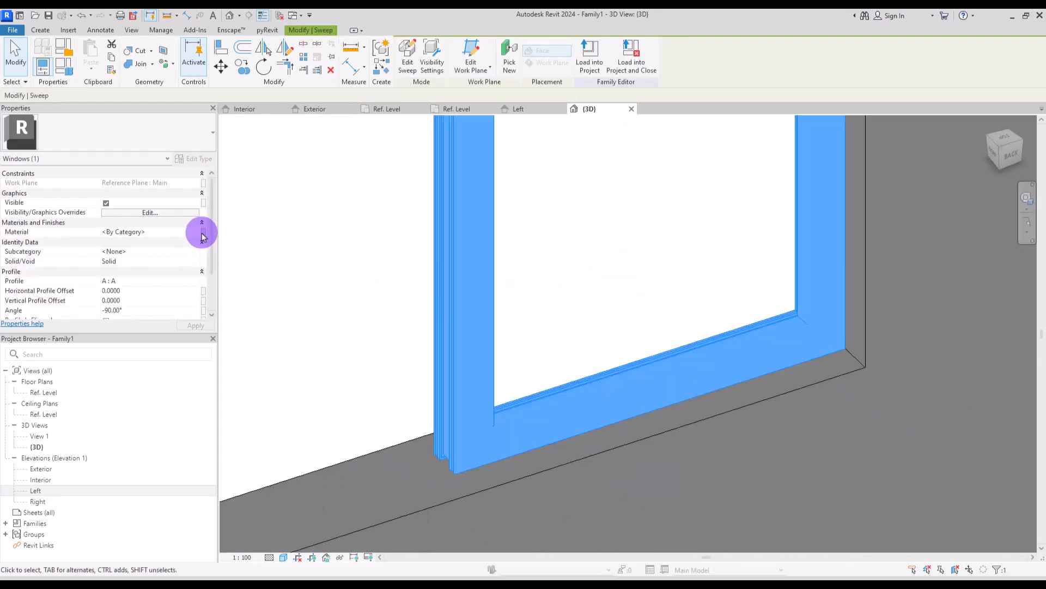
click(203, 236)
click(591, 333)
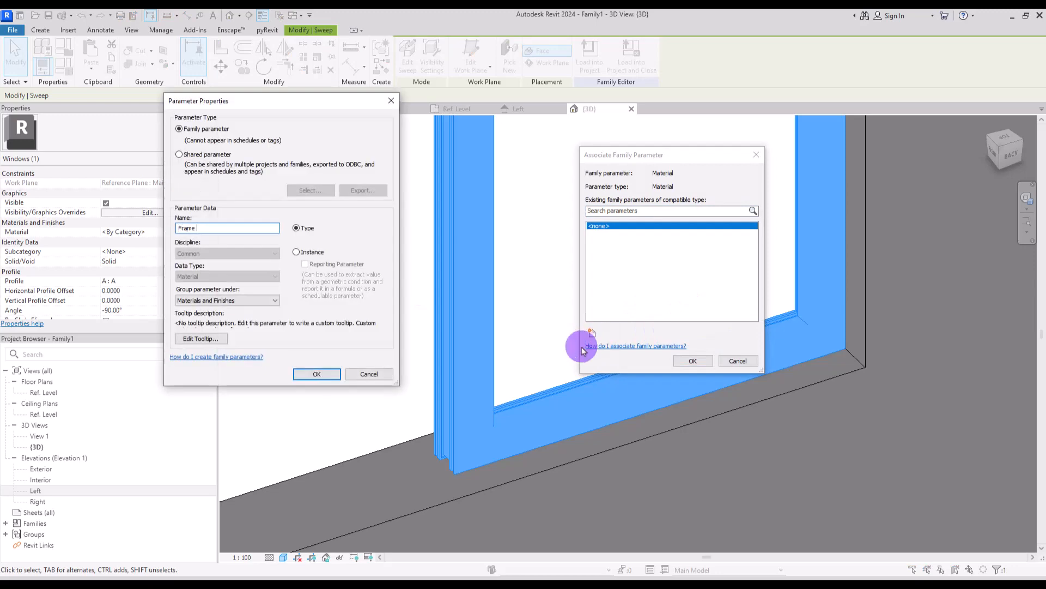
click(317, 374)
click(693, 361)
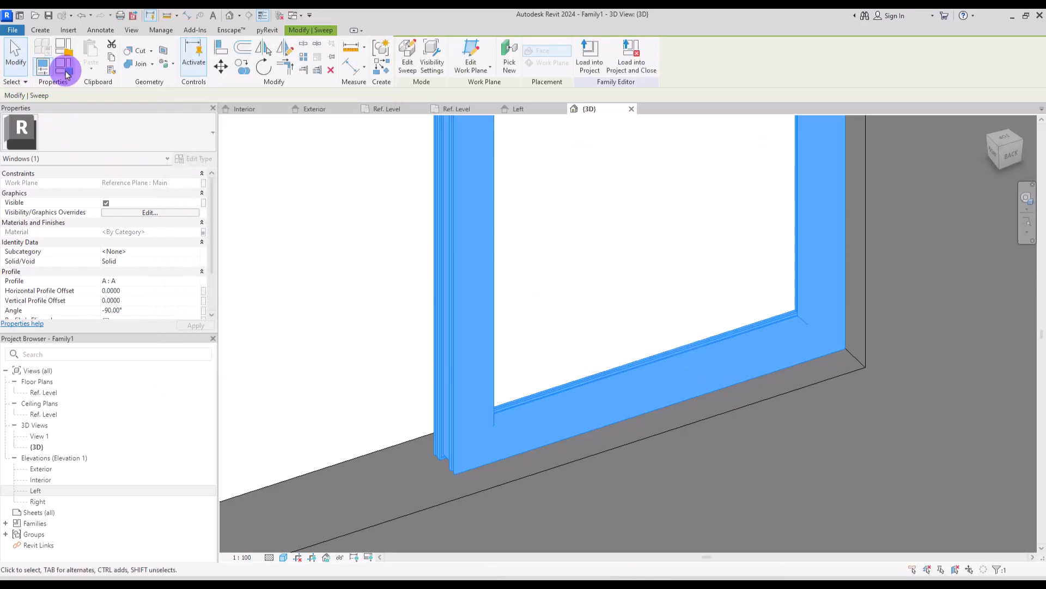
Create a new material named Frame for the frame's material parameter in the family types.
click(64, 65)
click(221, 139)
click(225, 139)
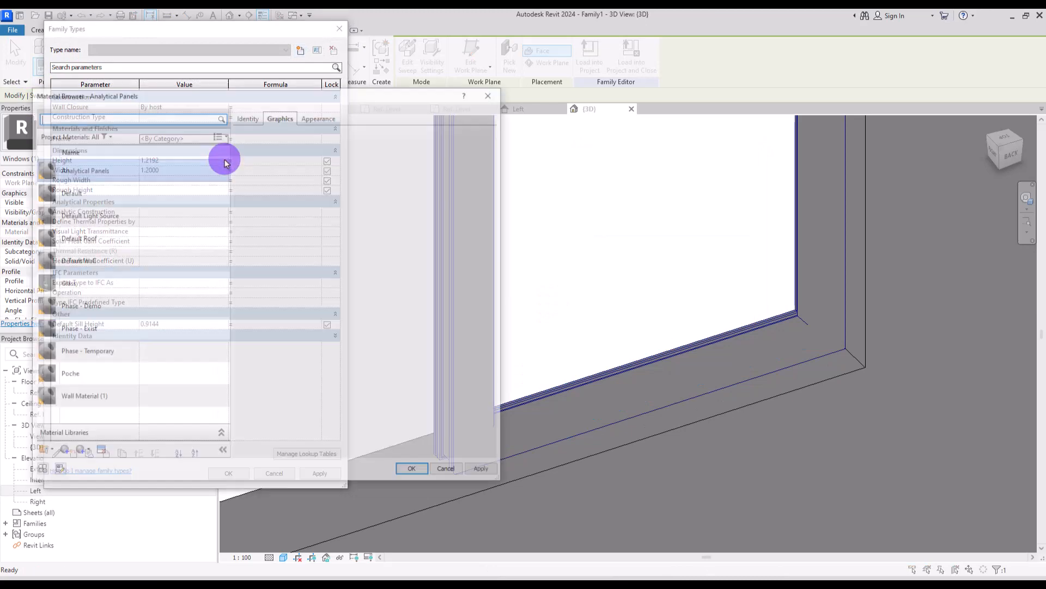
click(66, 451)
click(73, 467)
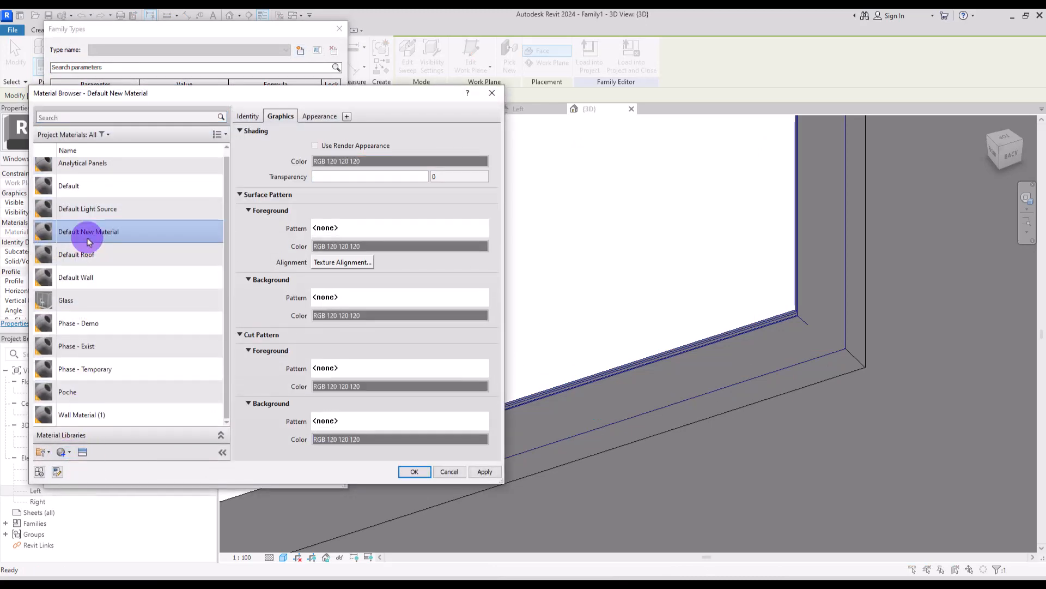
right_click(86, 235)
click(117, 282)
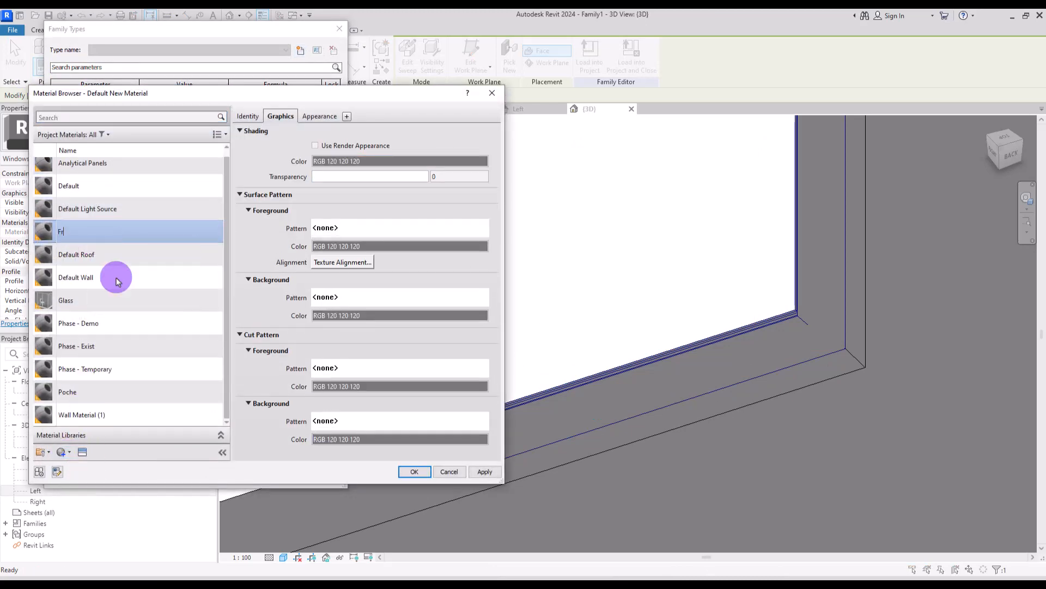
key(Return)
Set the Frame material's shading color to RGB 242 242 242 and apply the material to the family type.
click(413, 162)
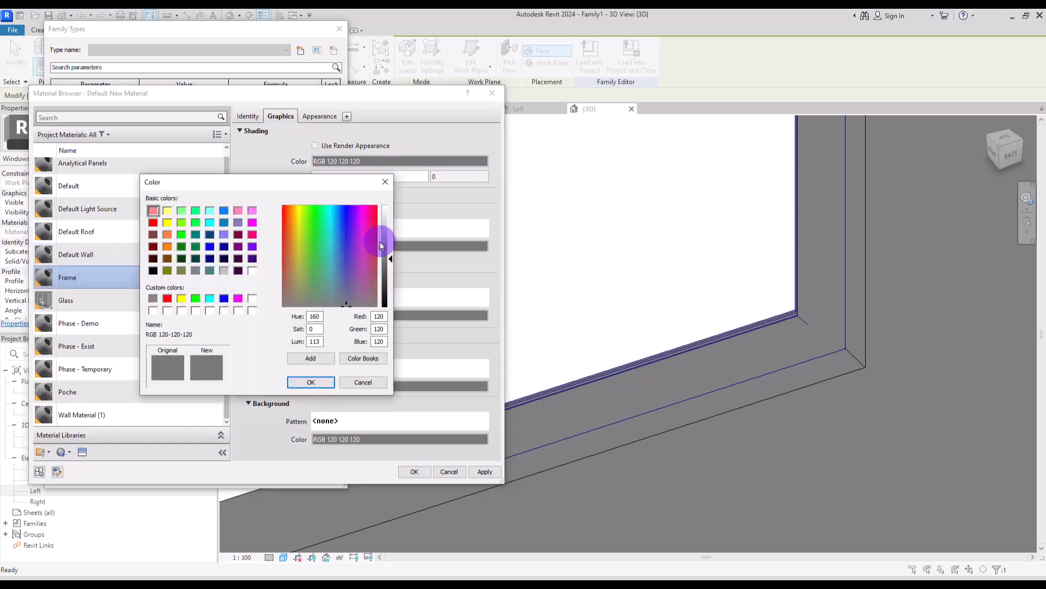
drag(386, 221, 391, 213)
click(310, 381)
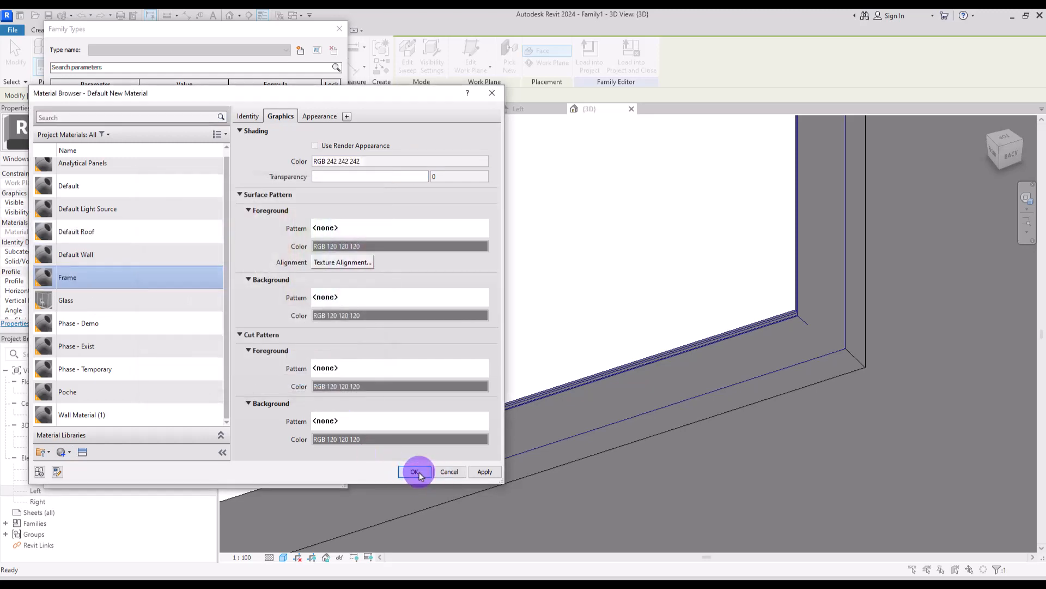
click(414, 471)
click(228, 473)
scroll(381, 306, down, 5)
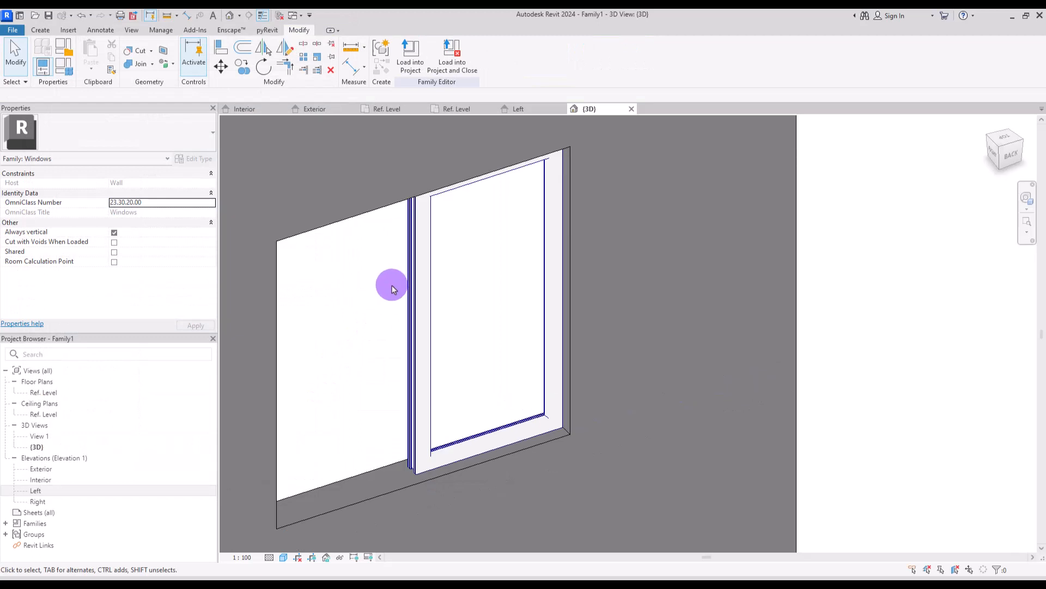
In the Interior elevation, start a second sweep and sketch a rectangular path about 0.42 by 1.00 in the opening's empty right half.
click(248, 109)
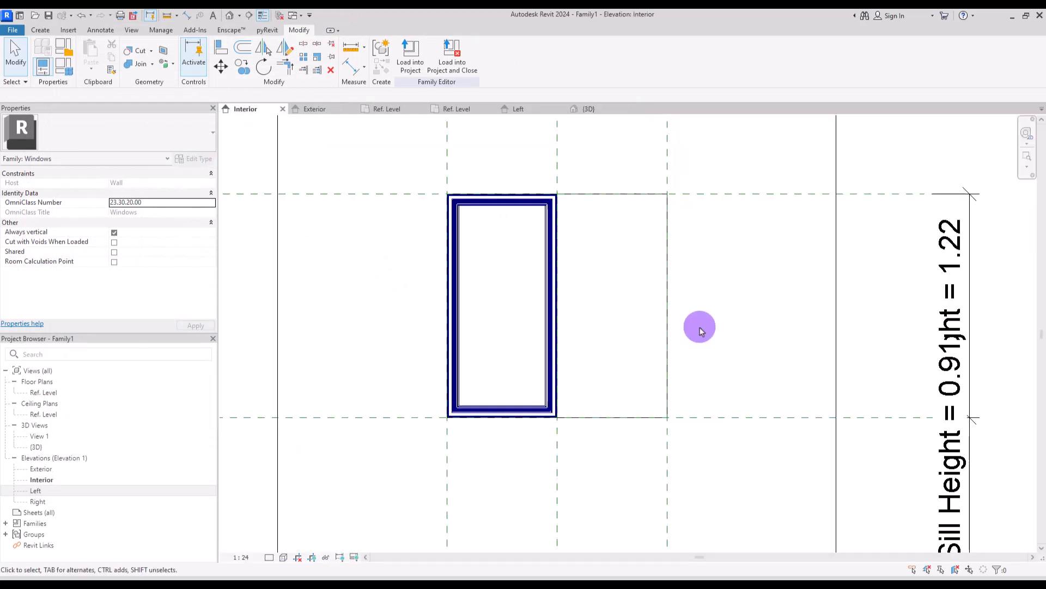
middle_drag(699, 327, 589, 313)
click(41, 30)
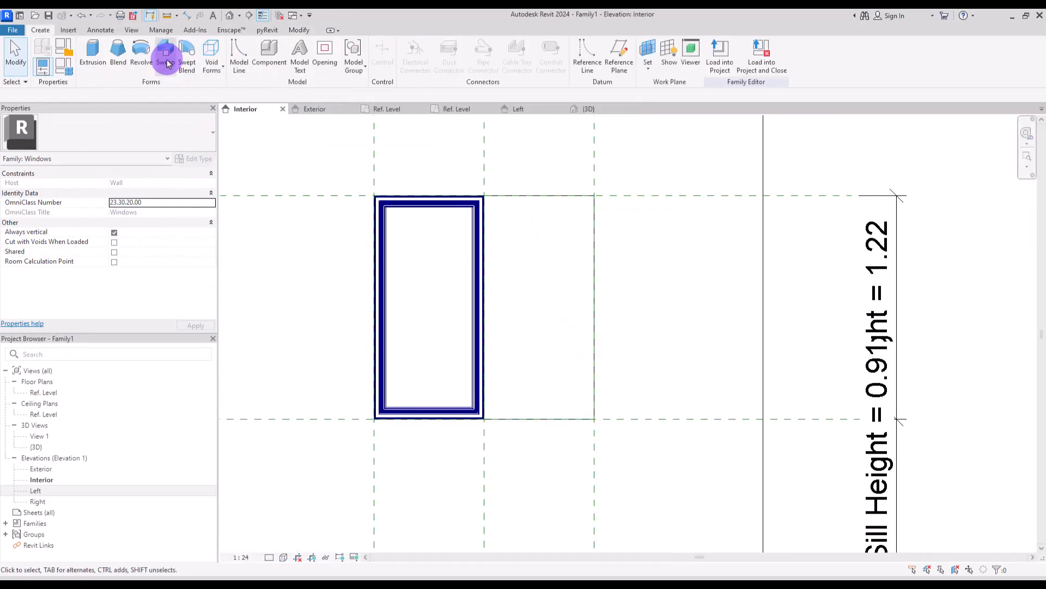
click(172, 52)
click(496, 48)
click(438, 44)
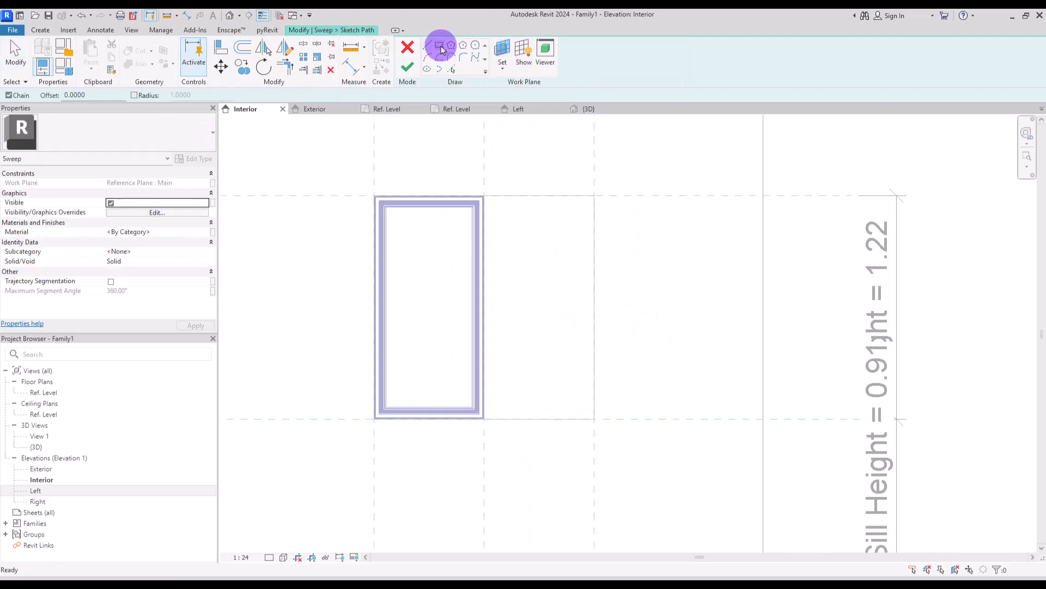
click(577, 407)
click(500, 224)
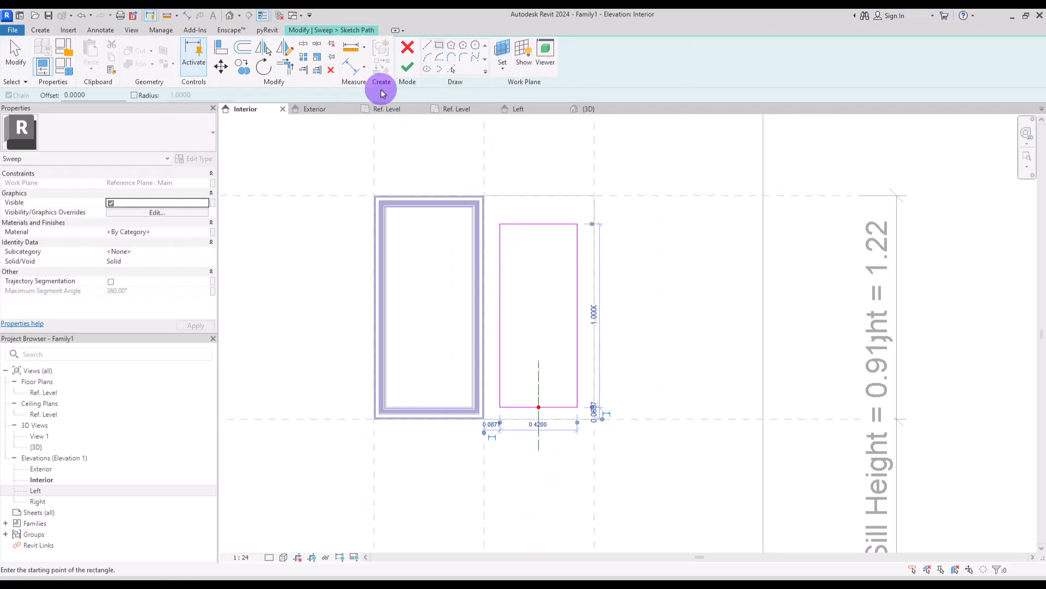
Align the path rectangle's four edges to the right, head, center and sill reference planes, and finish the path.
click(237, 48)
click(594, 143)
click(579, 283)
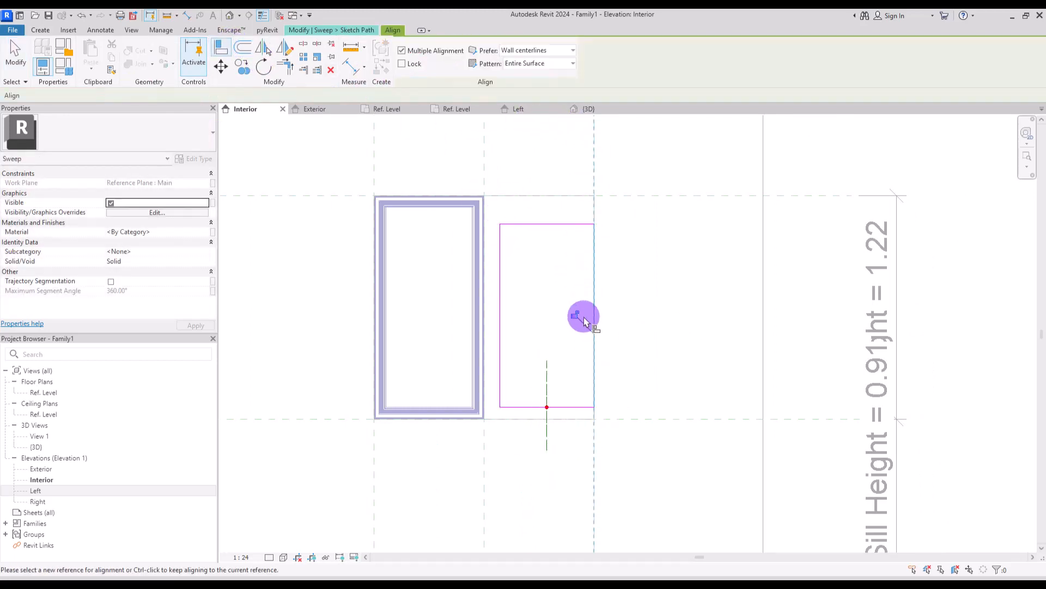
click(635, 202)
click(547, 228)
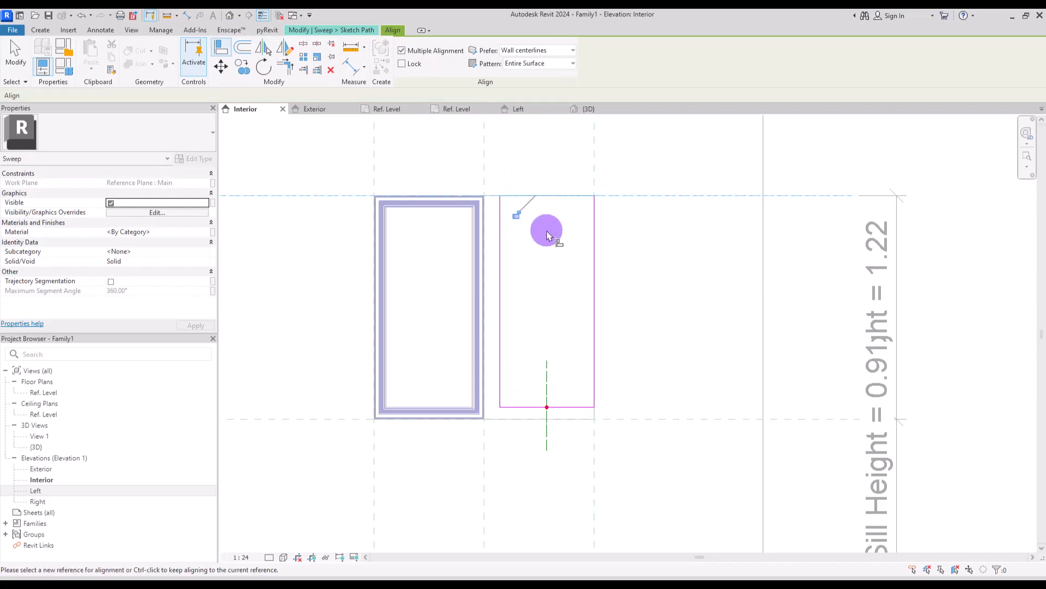
click(486, 160)
click(500, 268)
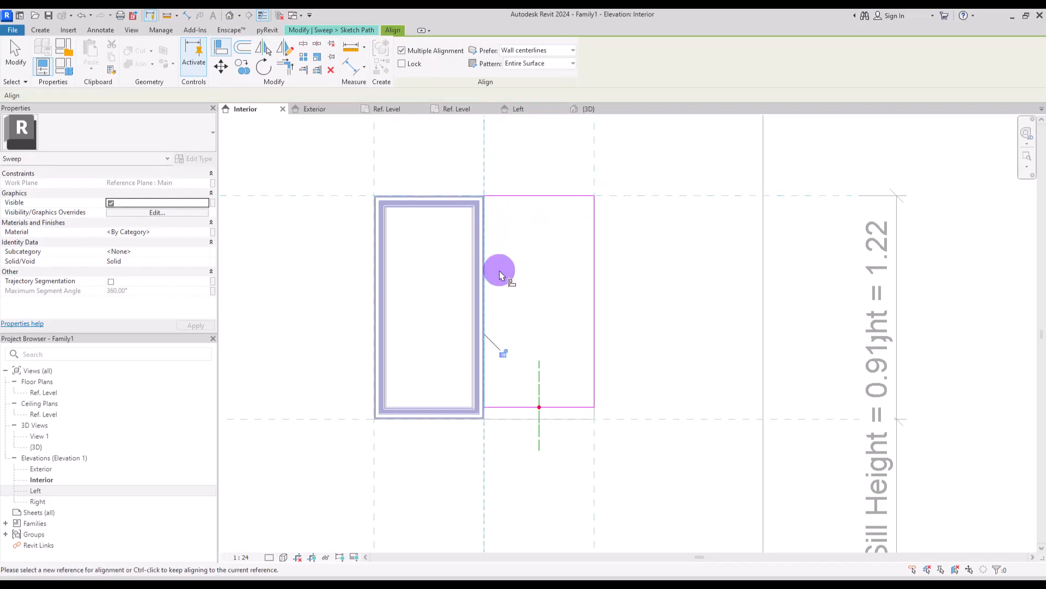
key(Escape)
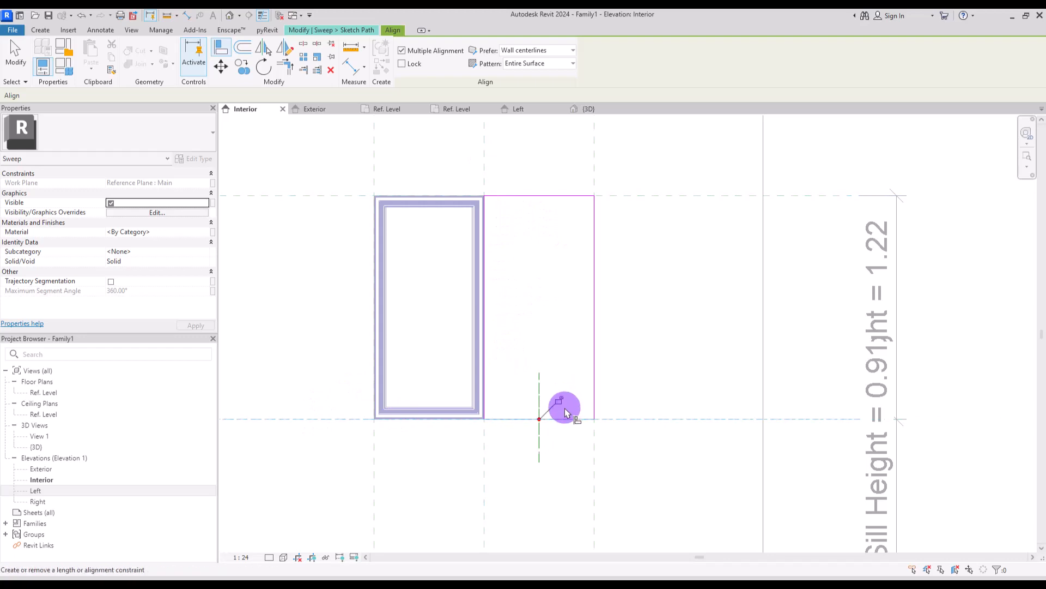
click(536, 318)
key(Escape)
click(388, 77)
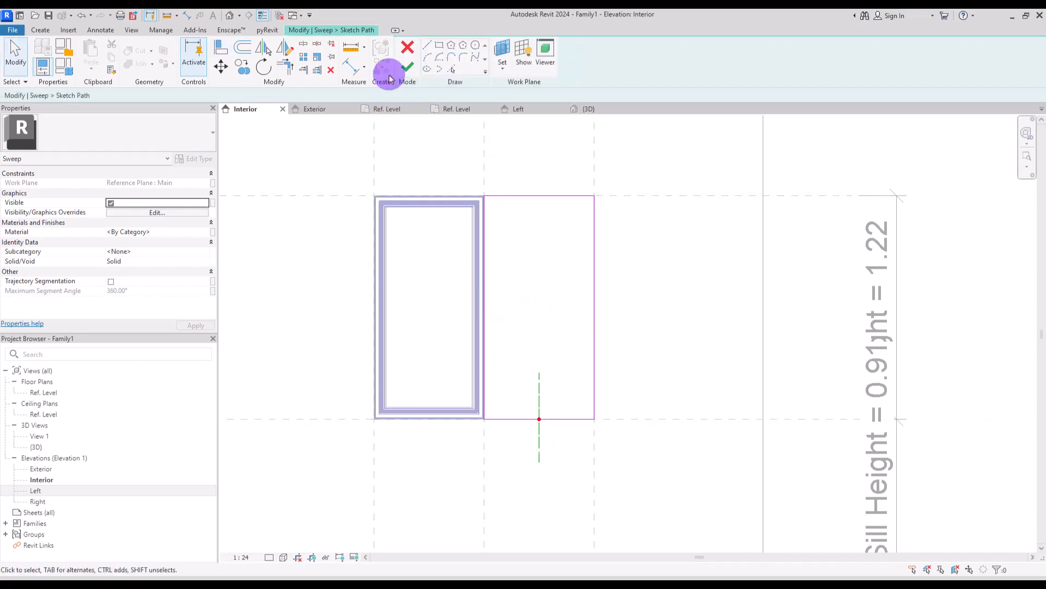
click(415, 68)
Use profile A at an angle of -90° for the second frame sweep and finish the sweep.
click(605, 55)
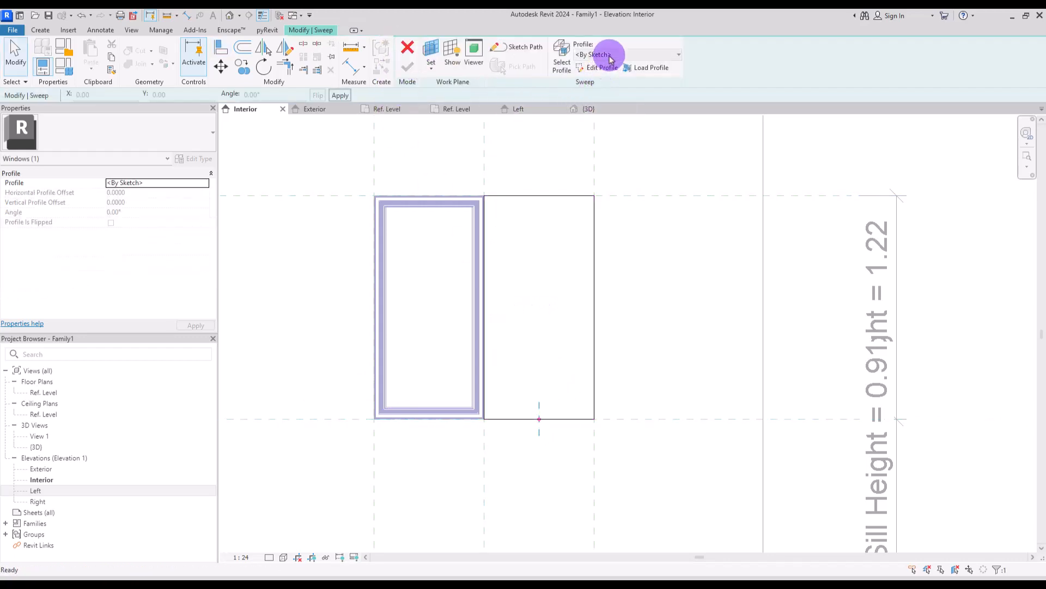
click(584, 78)
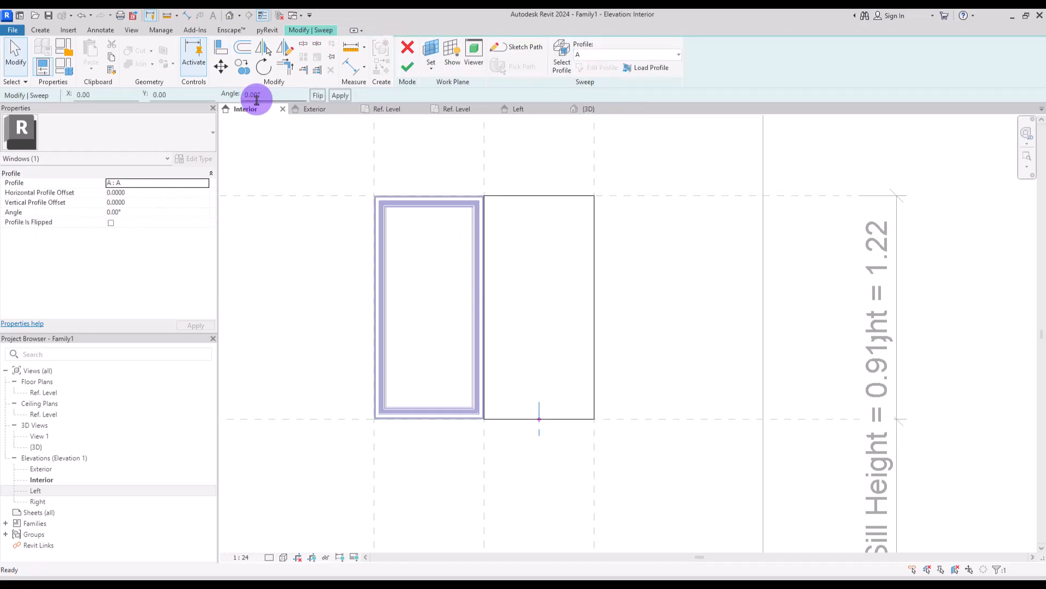
click(277, 94)
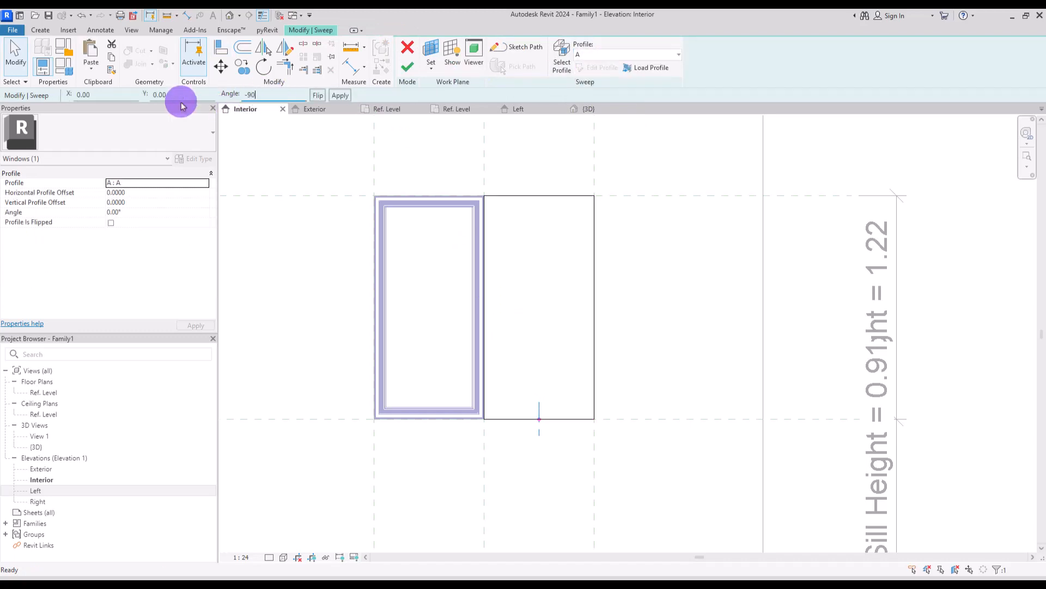
click(520, 109)
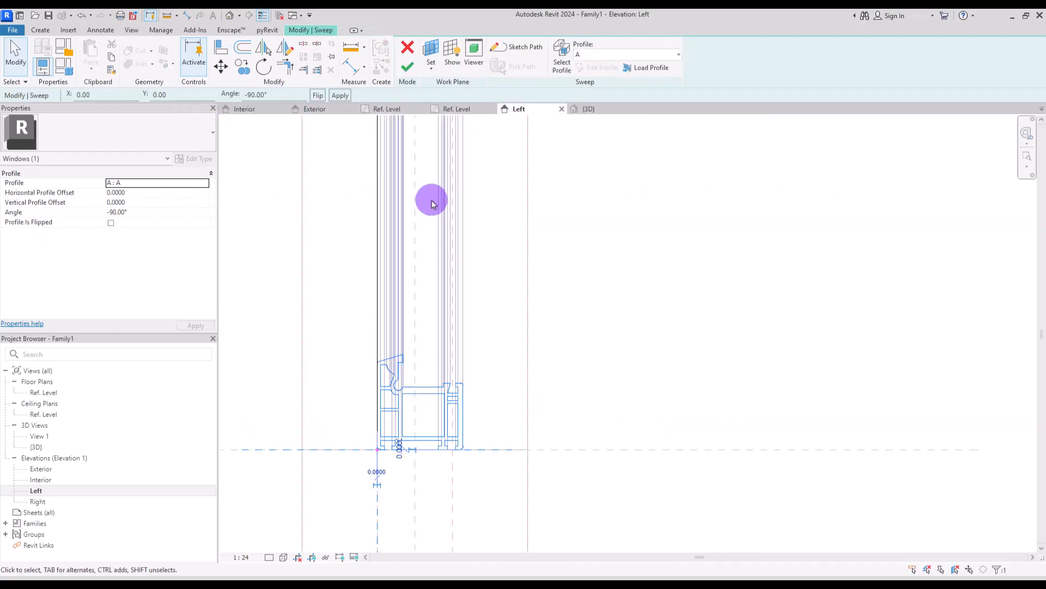
click(408, 65)
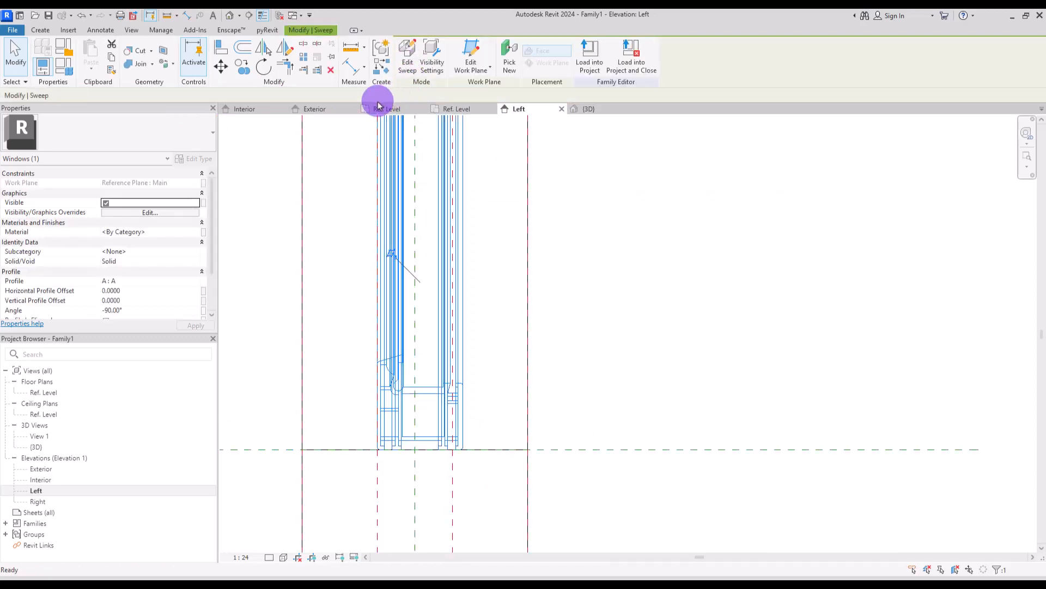
In the 3D view, associate the new frame sweep's material with the Frame family parameter.
click(589, 108)
click(496, 341)
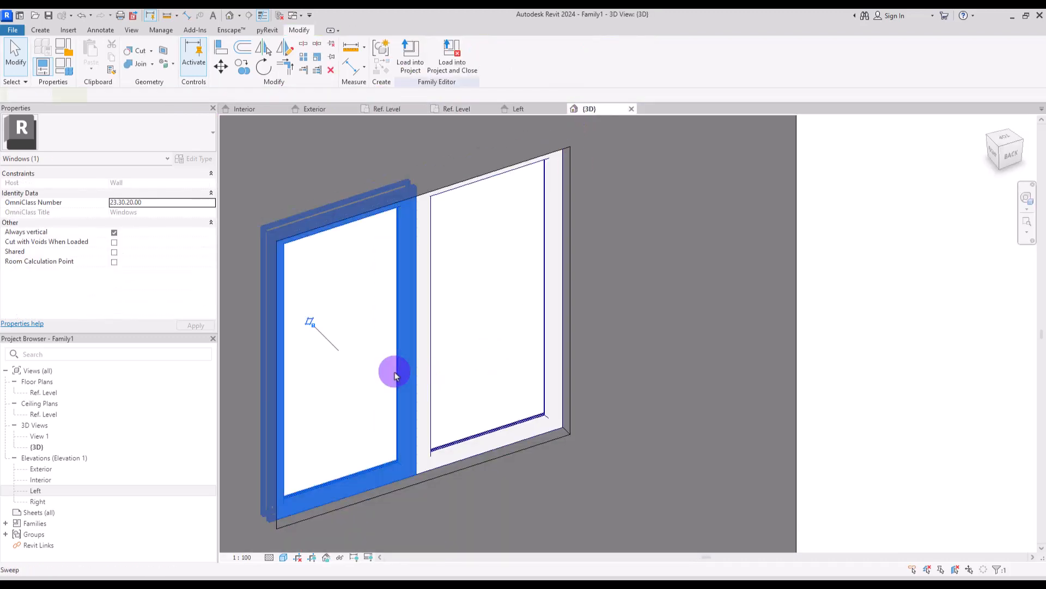
click(394, 375)
click(204, 233)
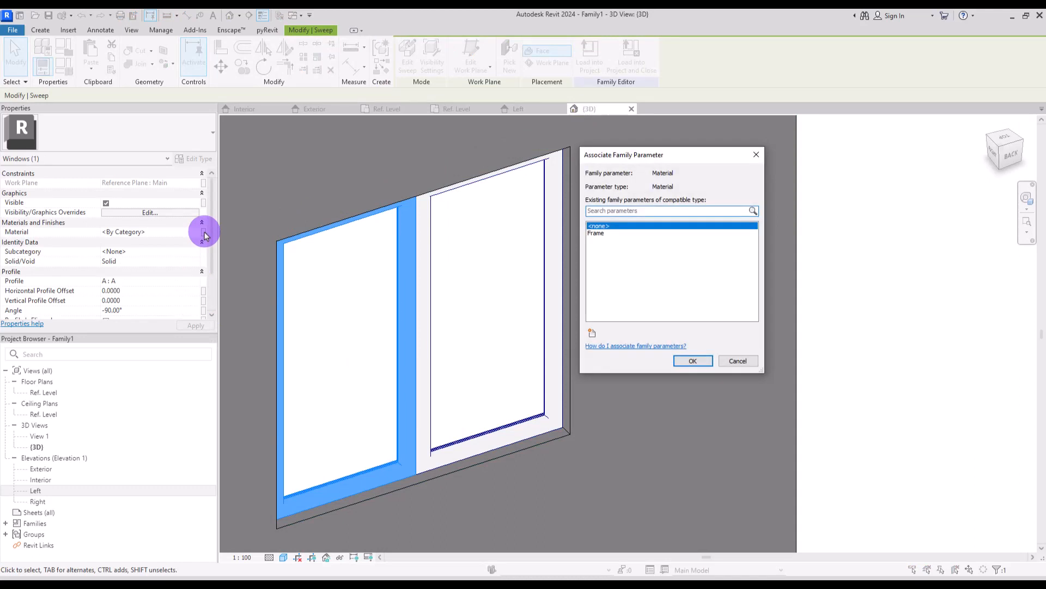
click(605, 233)
click(703, 364)
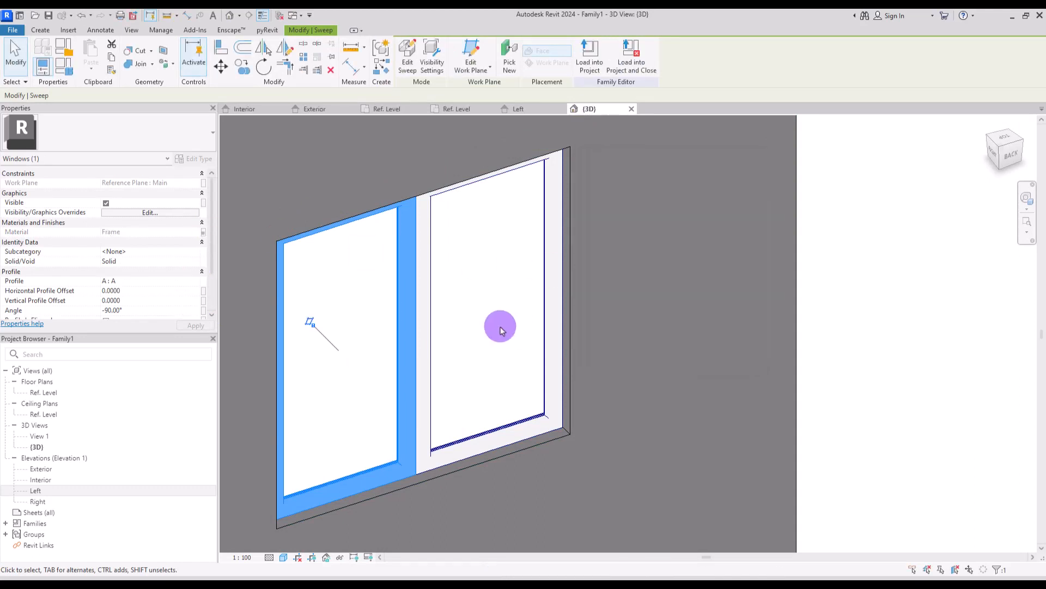
click(499, 329)
In profile family A, delete the frame profile lines except the short edge at the upper sealing and the outer edge beside the lower sealing.
scroll(497, 324, down, 2)
shift+middle_drag(495, 322, 472, 182)
middle_drag(506, 216, 537, 150)
click(523, 108)
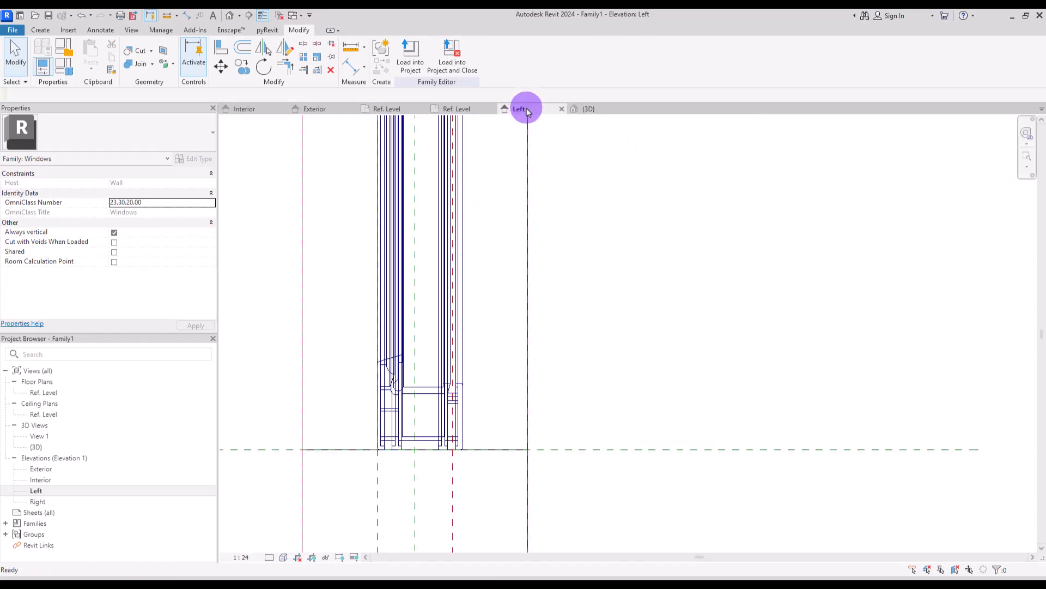
click(453, 108)
scroll(519, 278, down, 2)
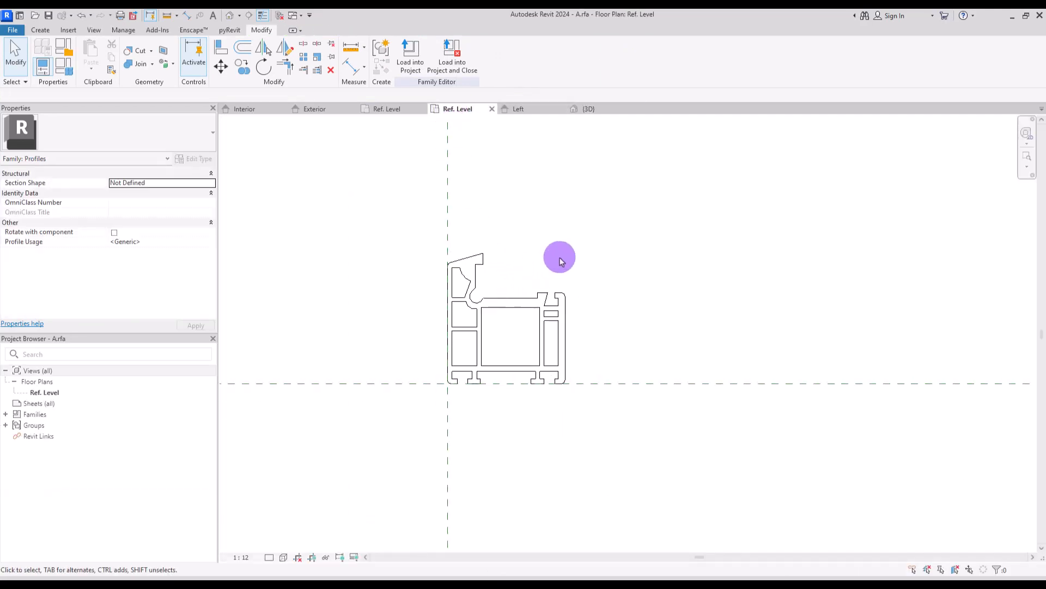
scroll(562, 261, up, 3)
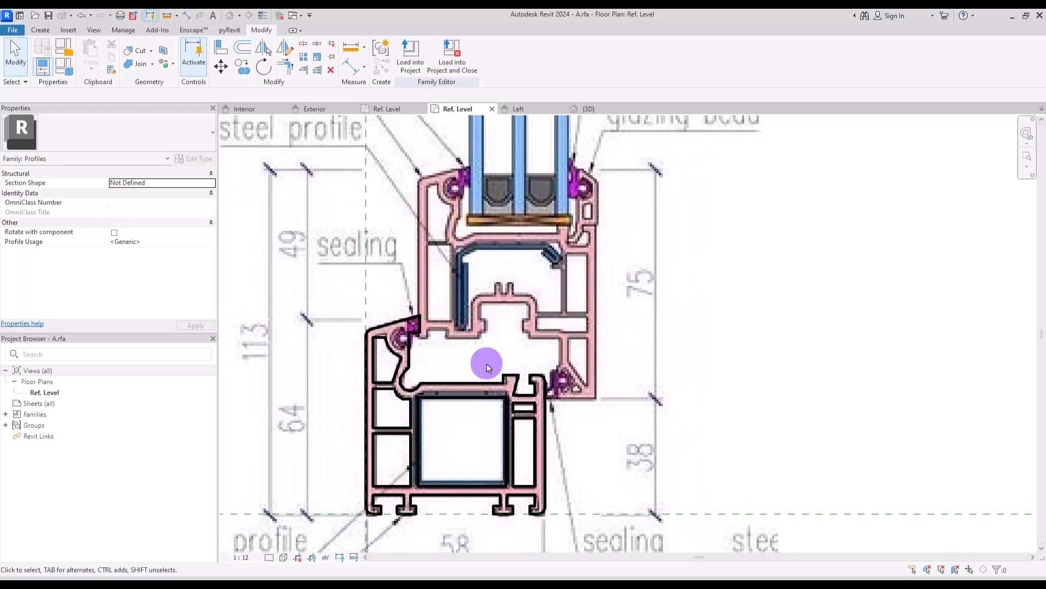
drag(341, 535, 593, 296)
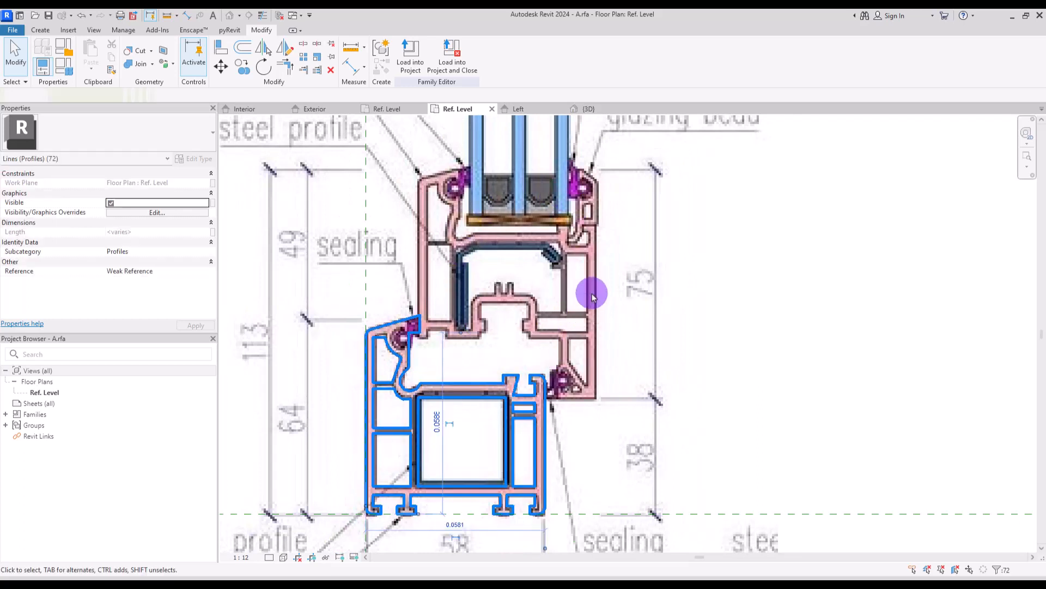
shift+click(423, 328)
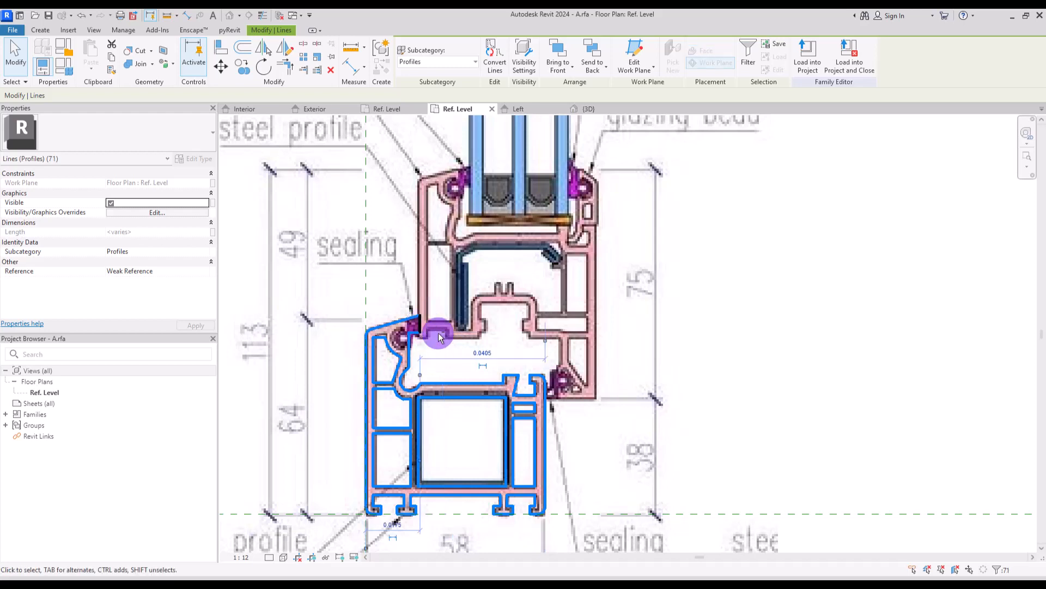
shift+click(547, 408)
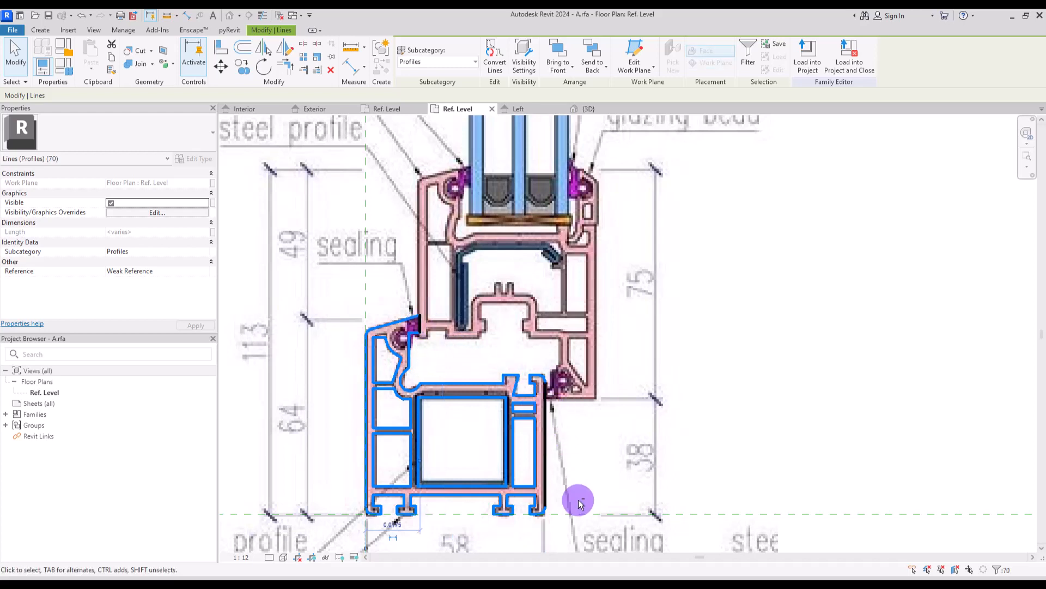
Trace the sash profile's outer contour with chained lines over the reference image, including the glazing rebate and the lower notches.
key(l)
key(i)
scroll(498, 284, up, 2)
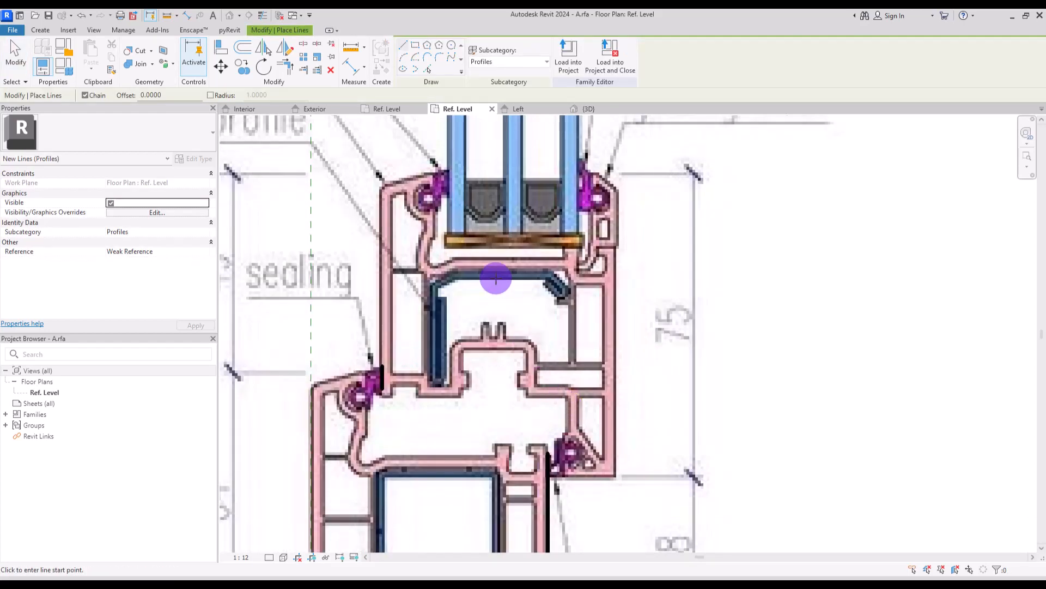
click(426, 256)
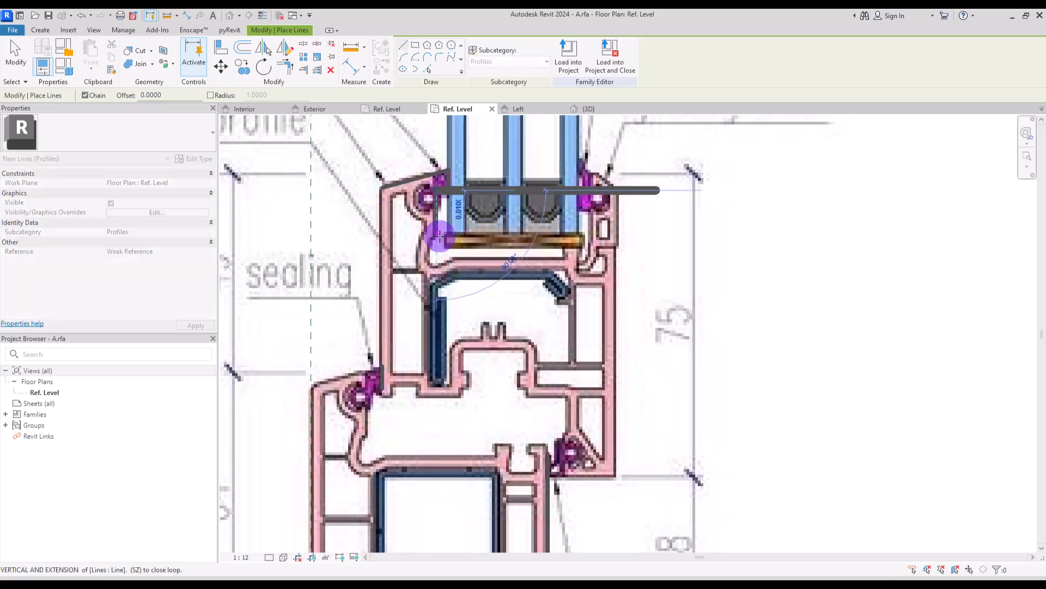
click(565, 256)
click(567, 247)
click(448, 247)
click(448, 234)
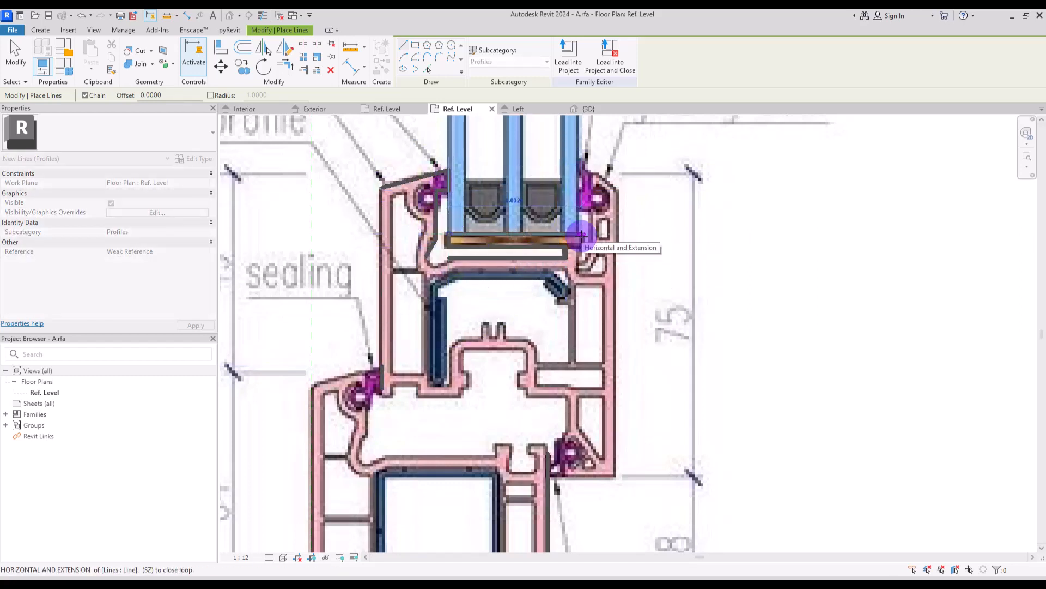
click(582, 235)
click(582, 158)
click(599, 173)
click(616, 189)
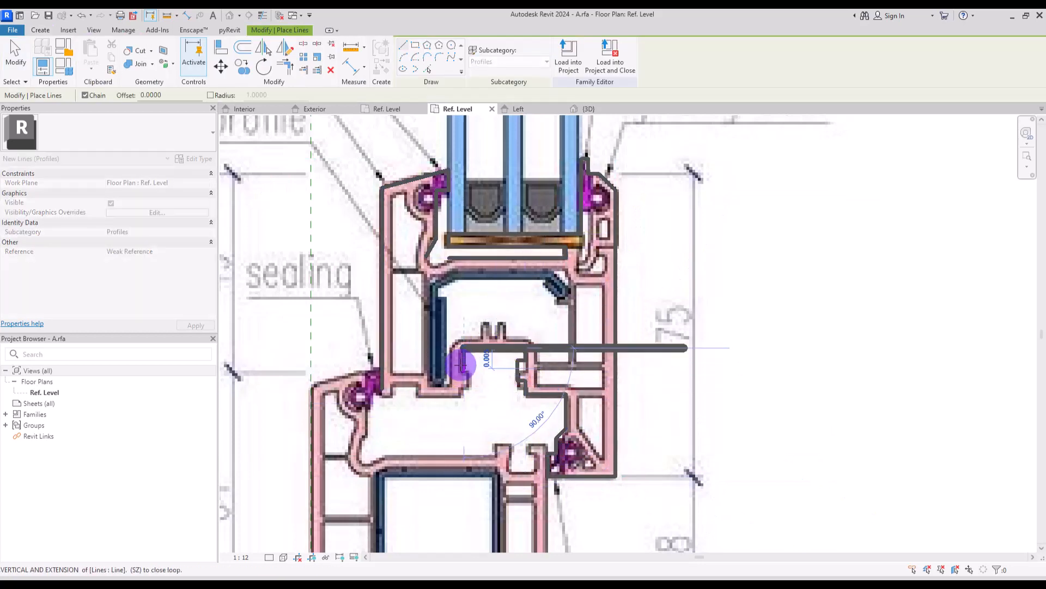
click(393, 384)
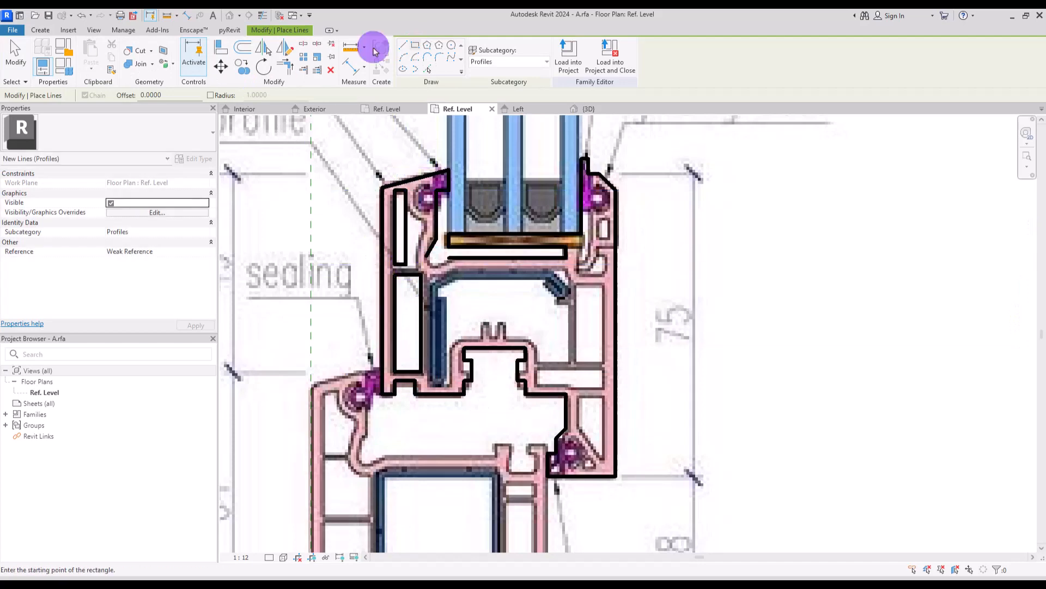
Trace the sash profile's inner chambers over the image, using lines for the steel reinforcement chamber and rectangles for the chambers beside it.
click(400, 267)
click(401, 267)
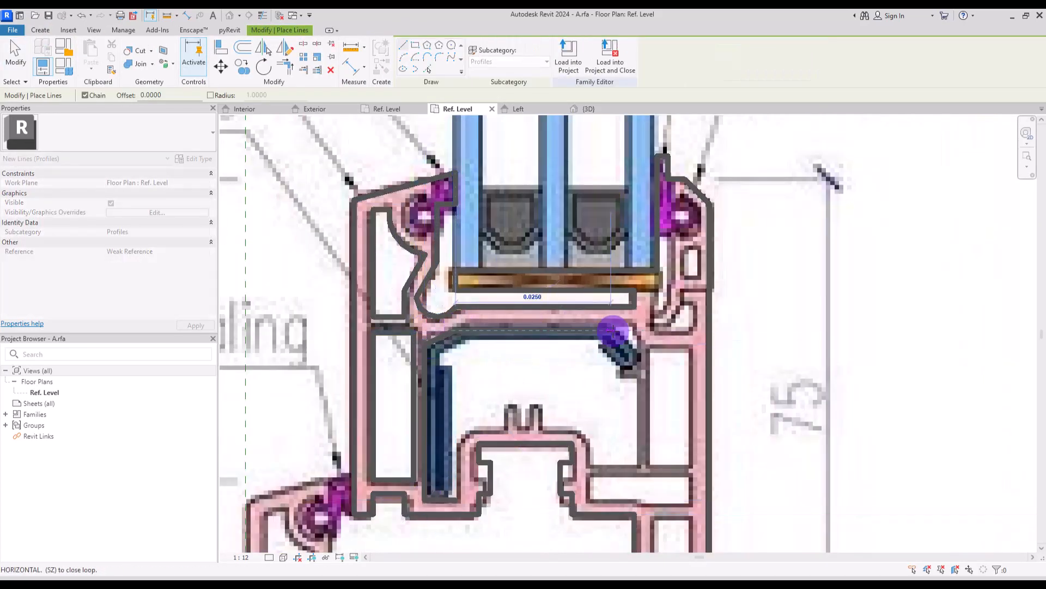
click(592, 467)
click(416, 46)
click(687, 481)
middle_drag(694, 346, 658, 254)
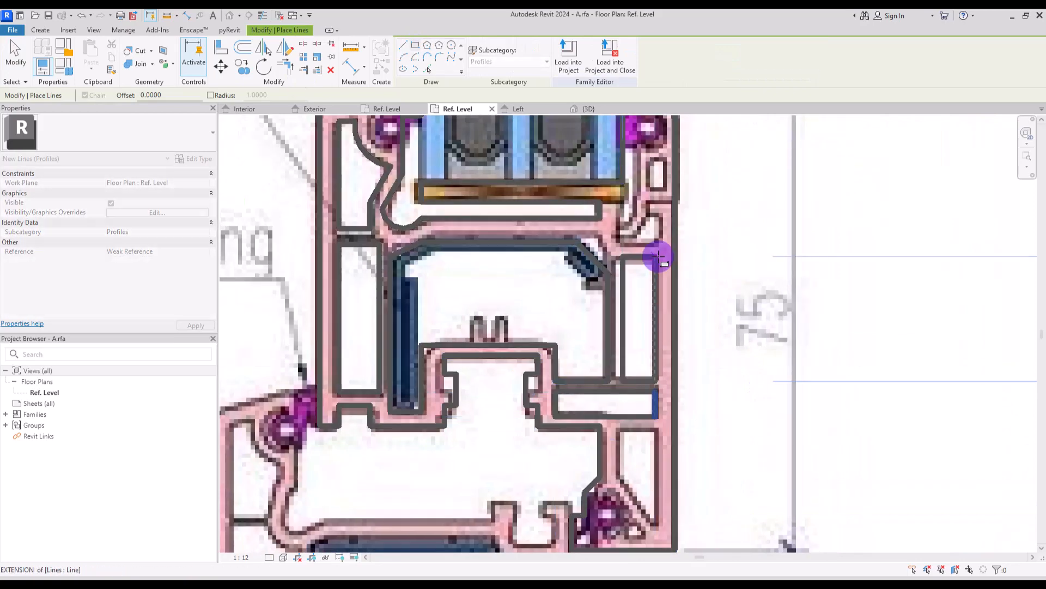
click(658, 254)
Trace the slanted chamber beside the lower sealing as a closed four-sided line loop.
middle_drag(654, 218, 624, 377)
key(Escape)
key(Escape)
scroll(635, 286, down, 1)
scroll(622, 436, up, 3)
key(l)
key(i)
click(612, 375)
click(656, 375)
click(655, 481)
click(612, 430)
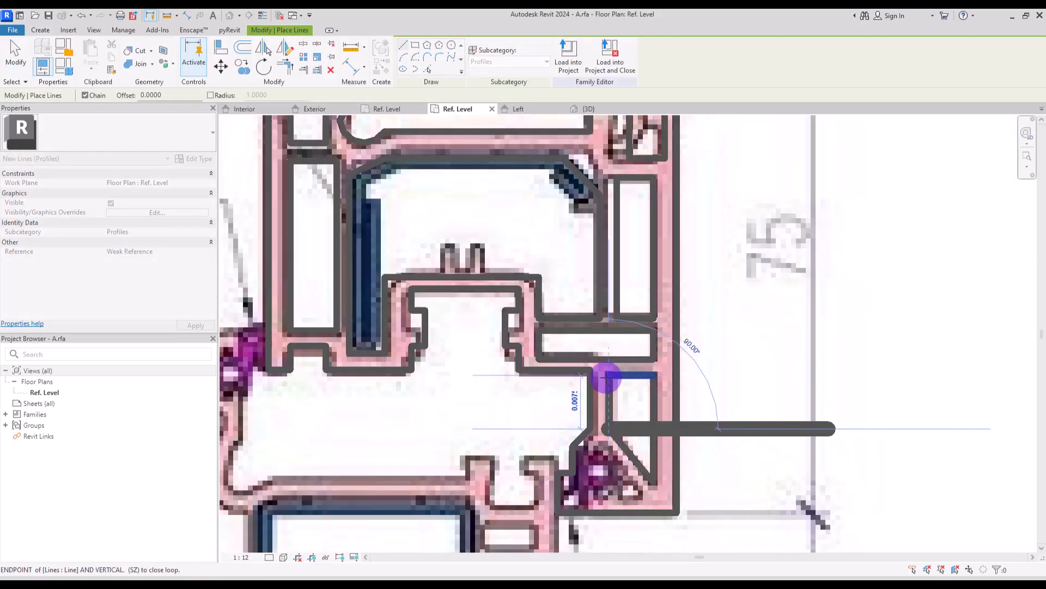
click(608, 376)
key(Escape)
key(Escape)
Delete the A.png reference image from the profile family.
click(761, 238)
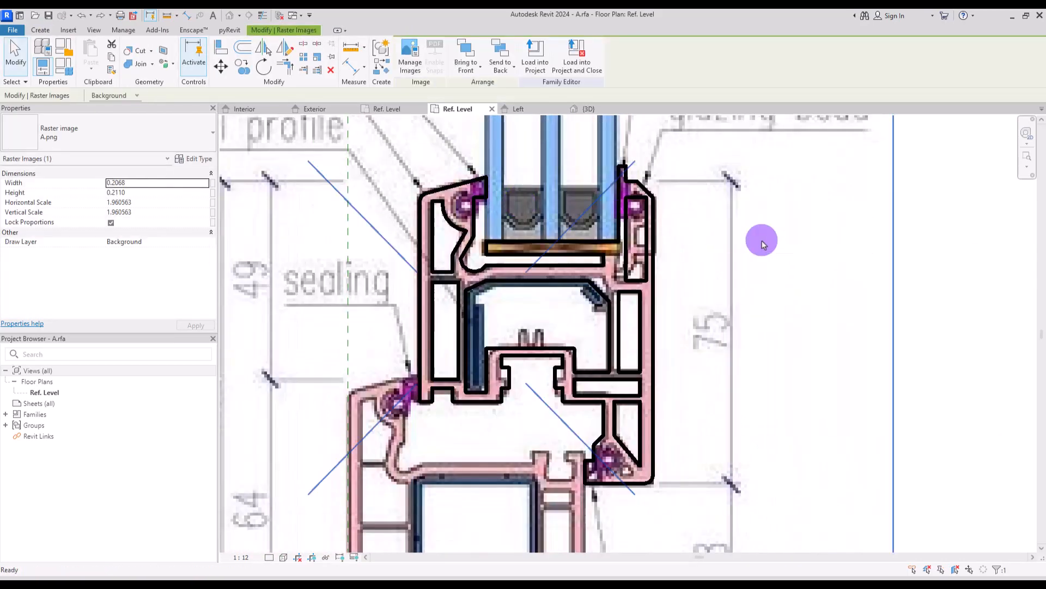
key(Delete)
scroll(605, 207, down, 1)
scroll(567, 210, up, 1)
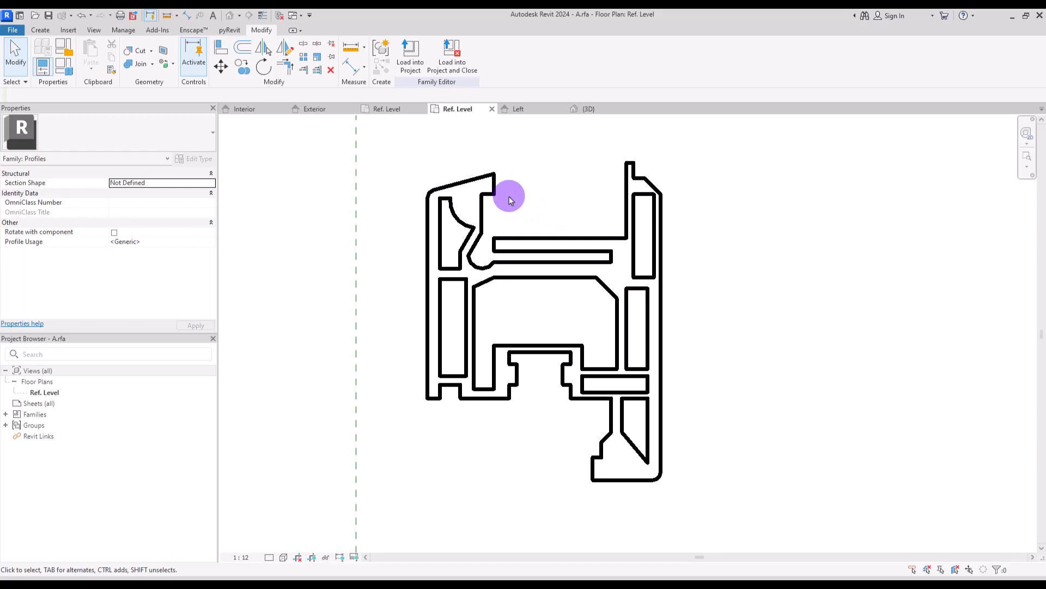
Save the sash profile as a new family named B and load it into the window family.
click(5, 30)
mouse_move(64, 149)
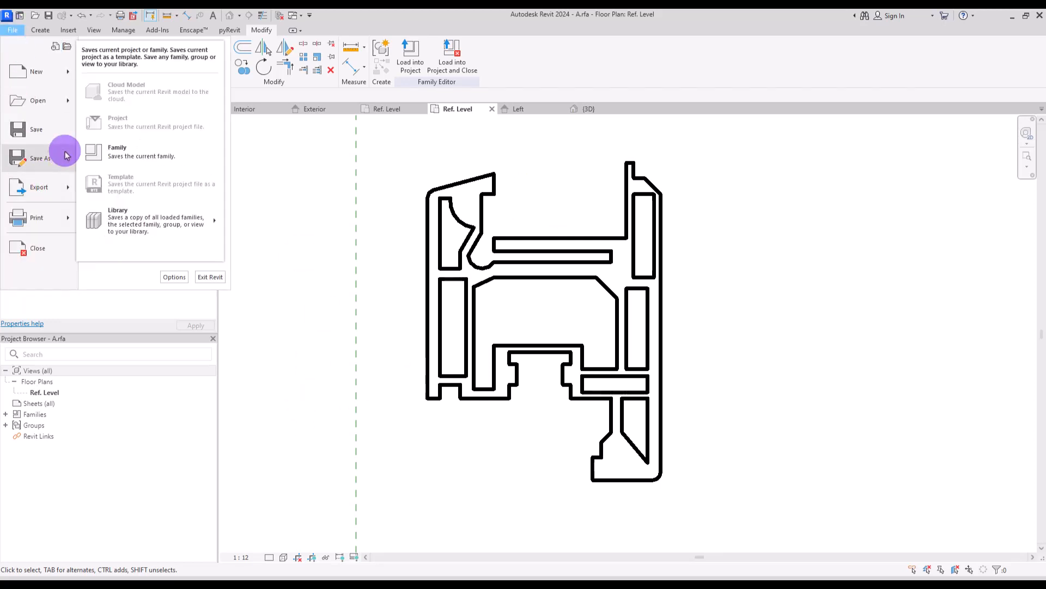
click(133, 154)
text(B)
click(560, 362)
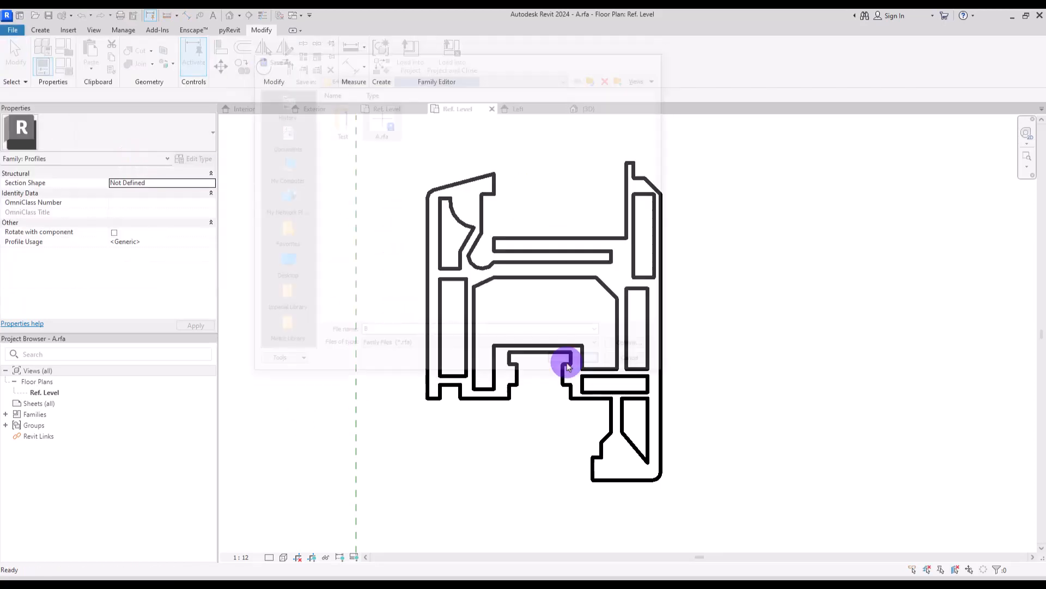
click(409, 61)
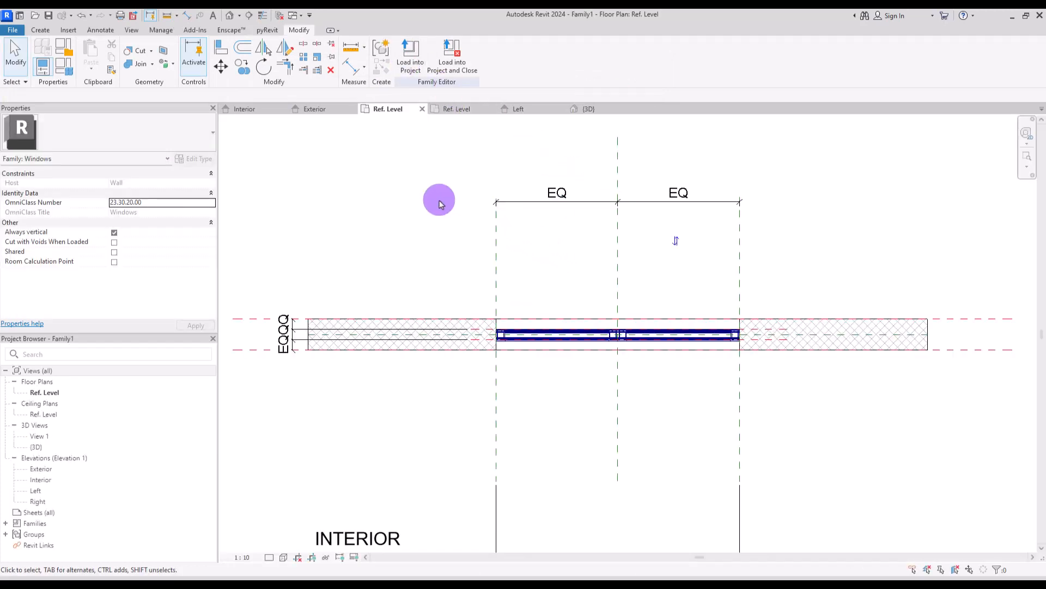
In the Interior elevation, start a new sweep and sketch a rectangular path about 0.34 by 0.94 inside the left frame.
click(246, 109)
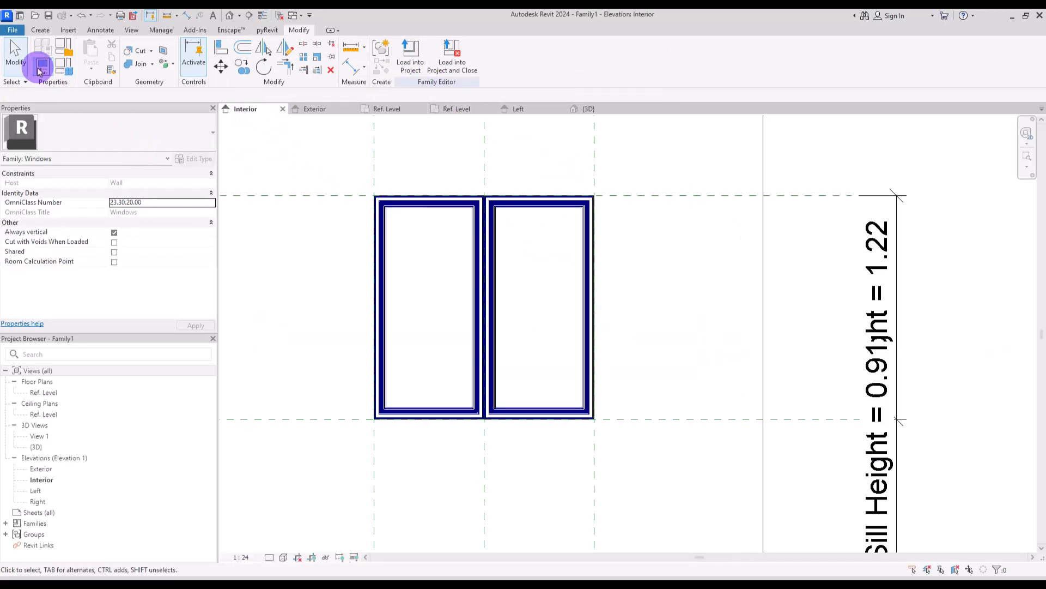
click(38, 30)
click(170, 52)
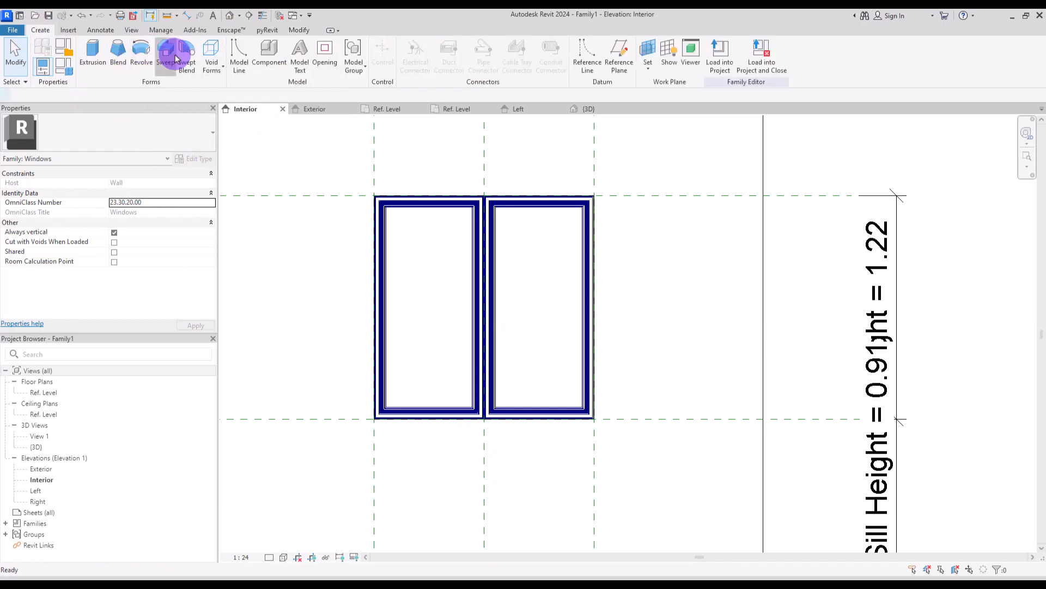
click(513, 48)
click(441, 48)
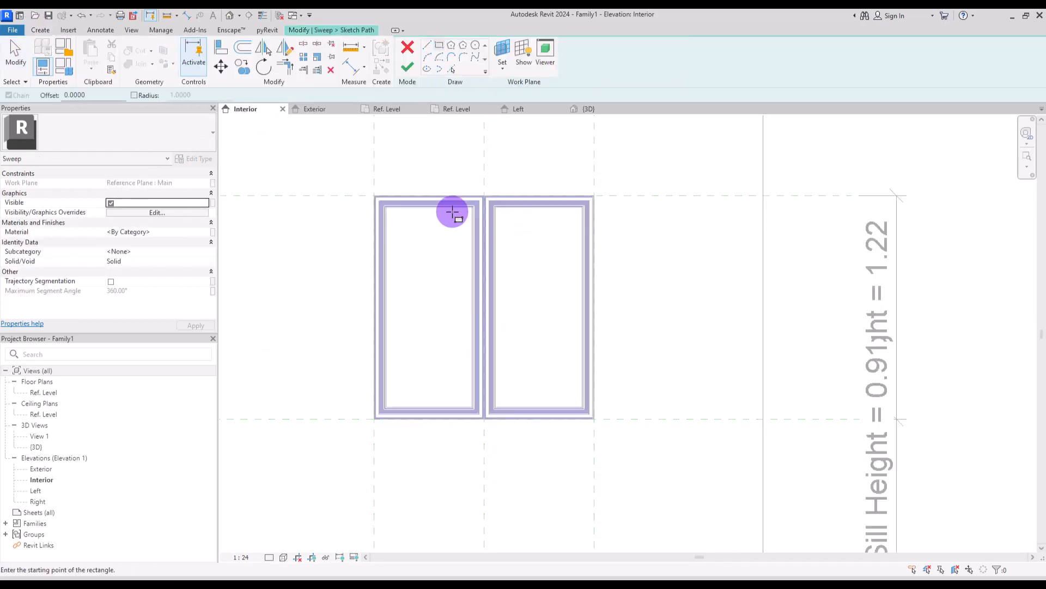
click(459, 394)
click(397, 222)
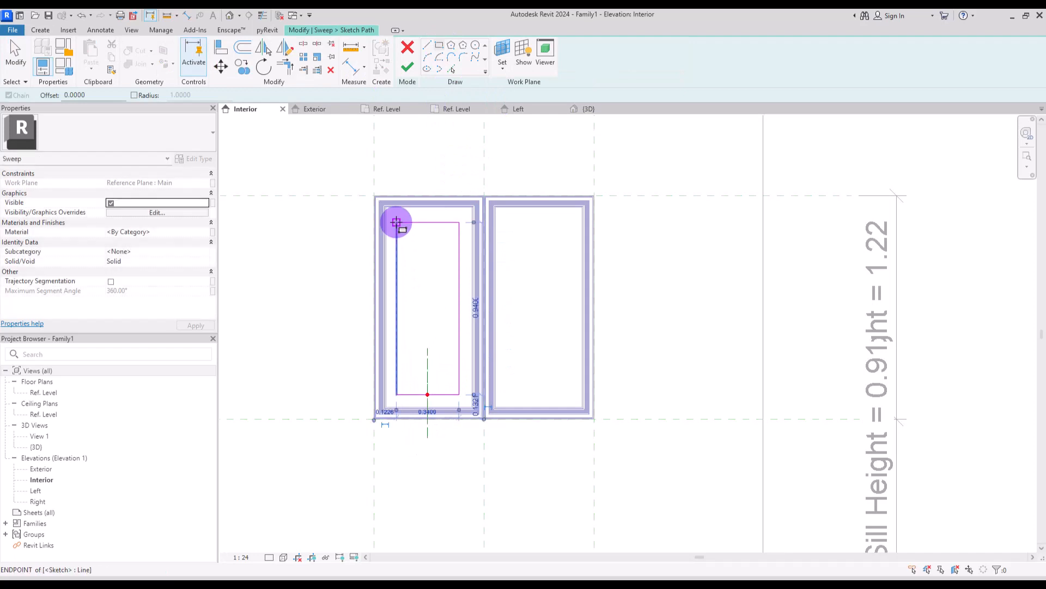
Align the path rectangle's four edges to the head, left, center and sill reference planes, and finish the path.
click(221, 48)
click(338, 196)
click(416, 223)
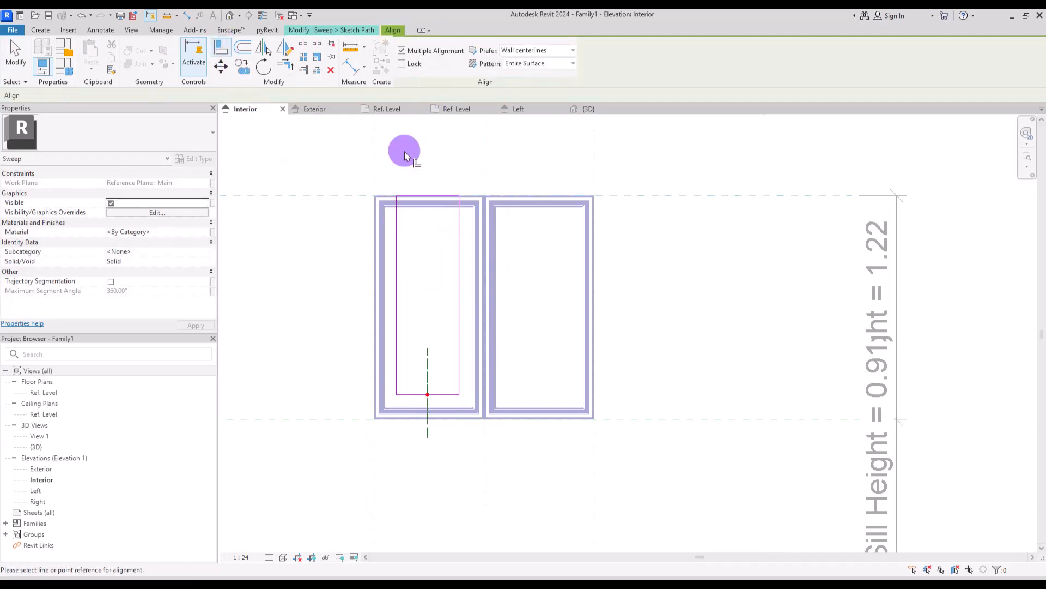
click(374, 164)
click(397, 235)
click(484, 176)
click(459, 250)
click(349, 420)
click(403, 394)
key(Escape)
key(Escape)
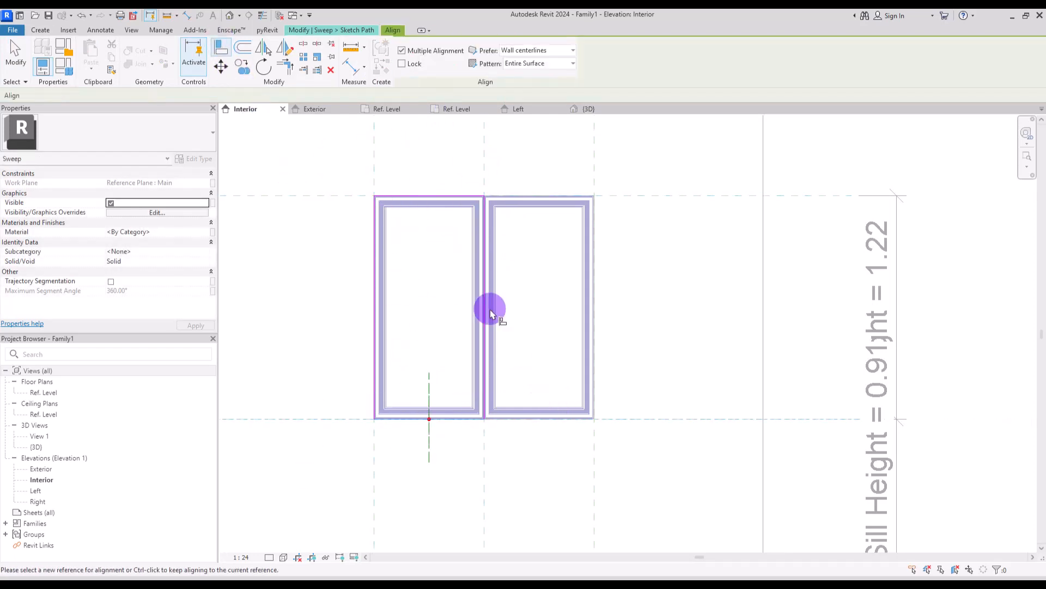
click(408, 68)
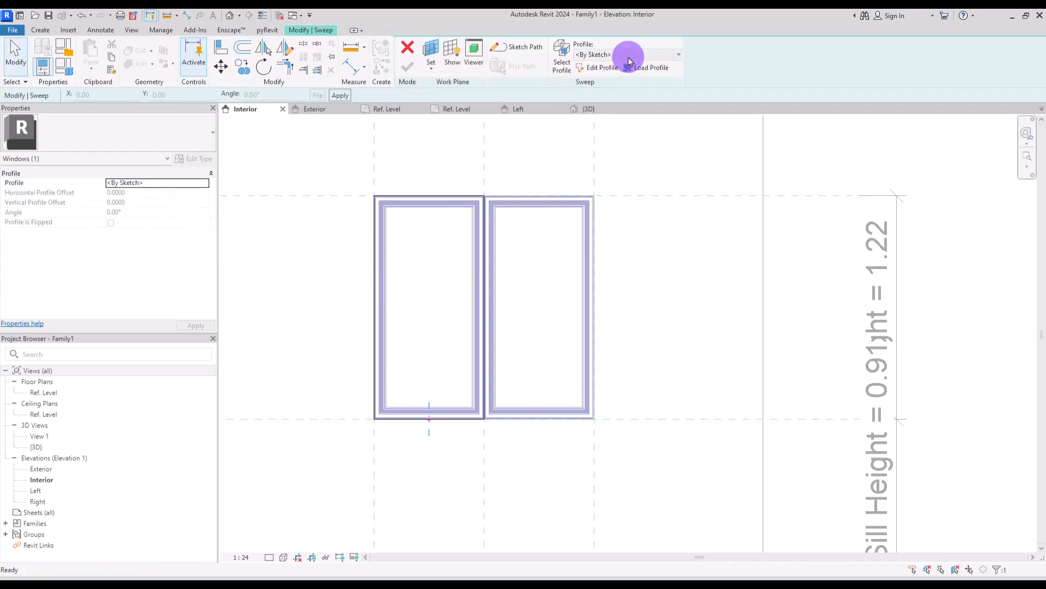
Assign profile B to the left sash sweep, rotate it to -90°, and finish the sweep.
click(630, 59)
click(585, 89)
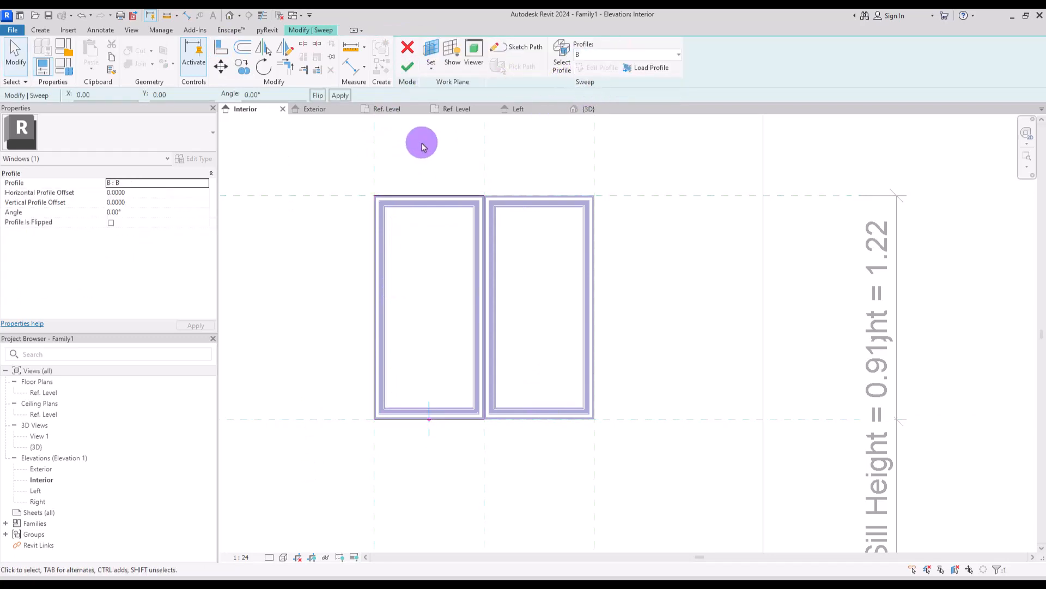
click(516, 109)
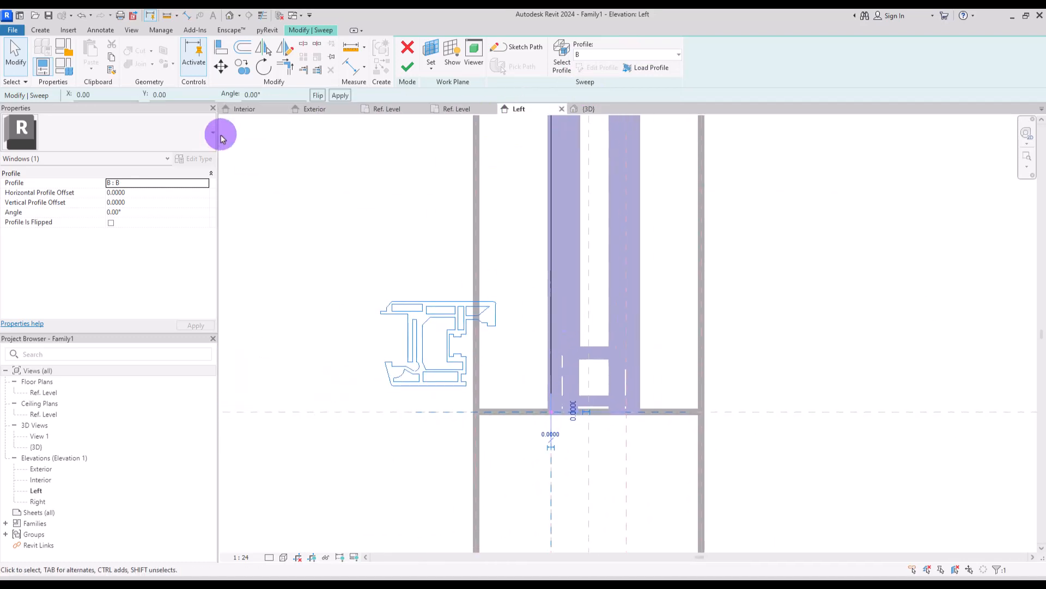
key(Return)
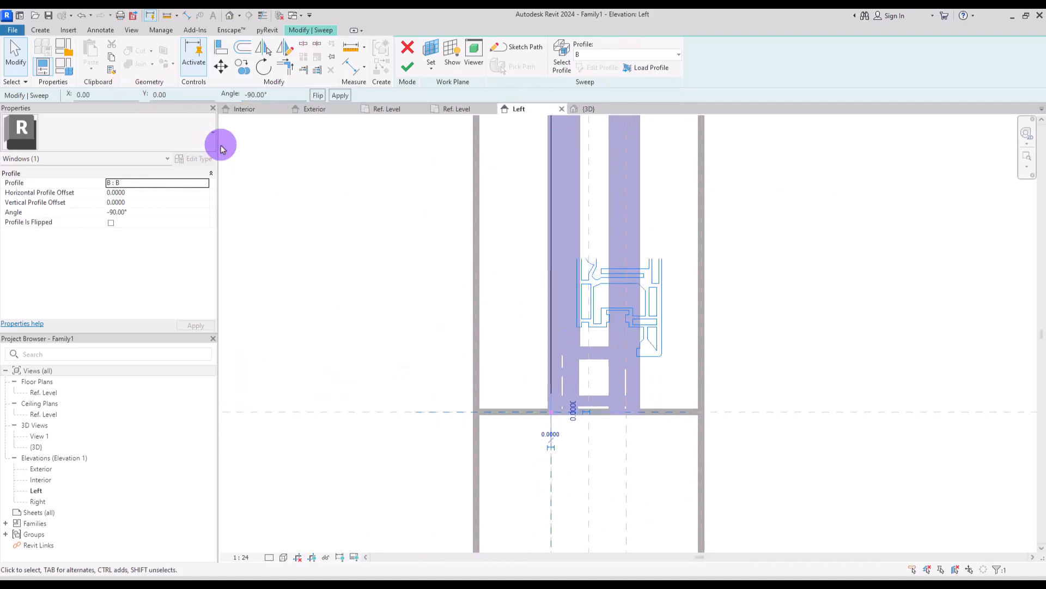
scroll(666, 343, up, 3)
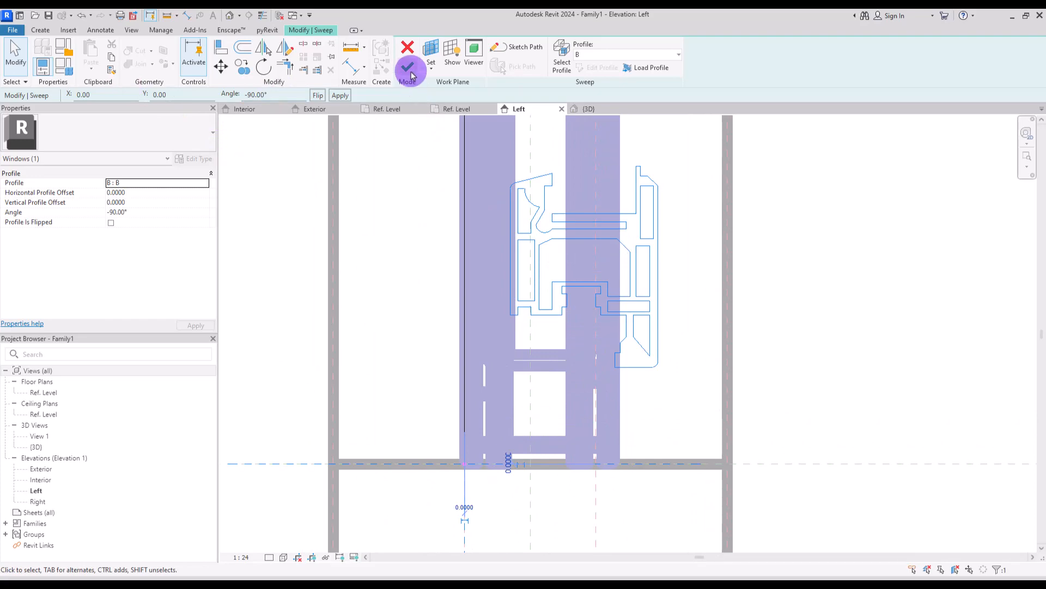
click(410, 69)
click(397, 314)
In the 3D view, associate the left sash sweep's material with the Frame family parameter.
click(589, 109)
scroll(505, 447, up, 3)
shift+middle_drag(469, 380, 378, 359)
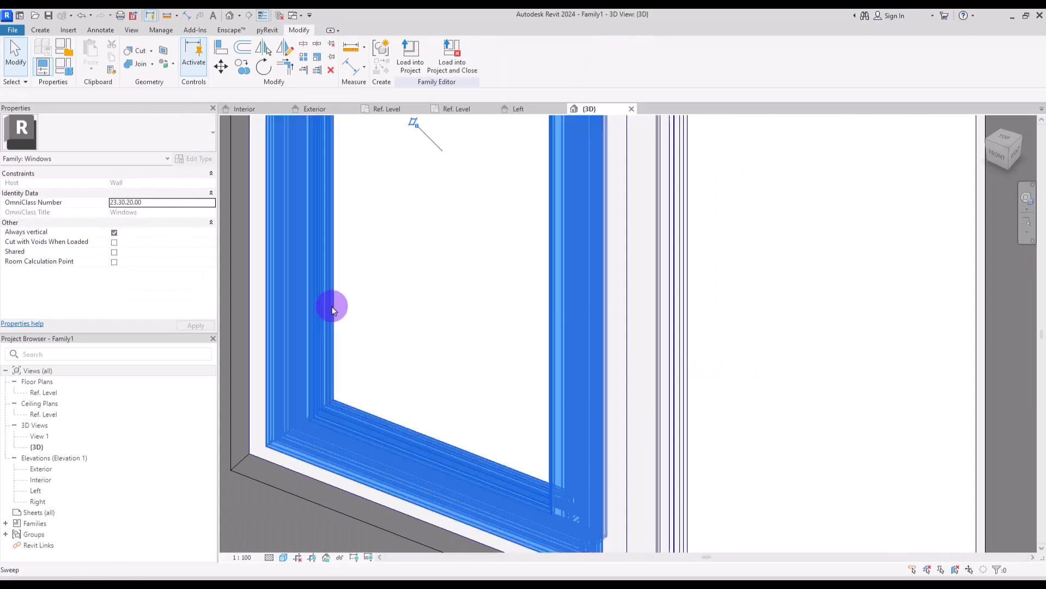
click(332, 309)
click(201, 234)
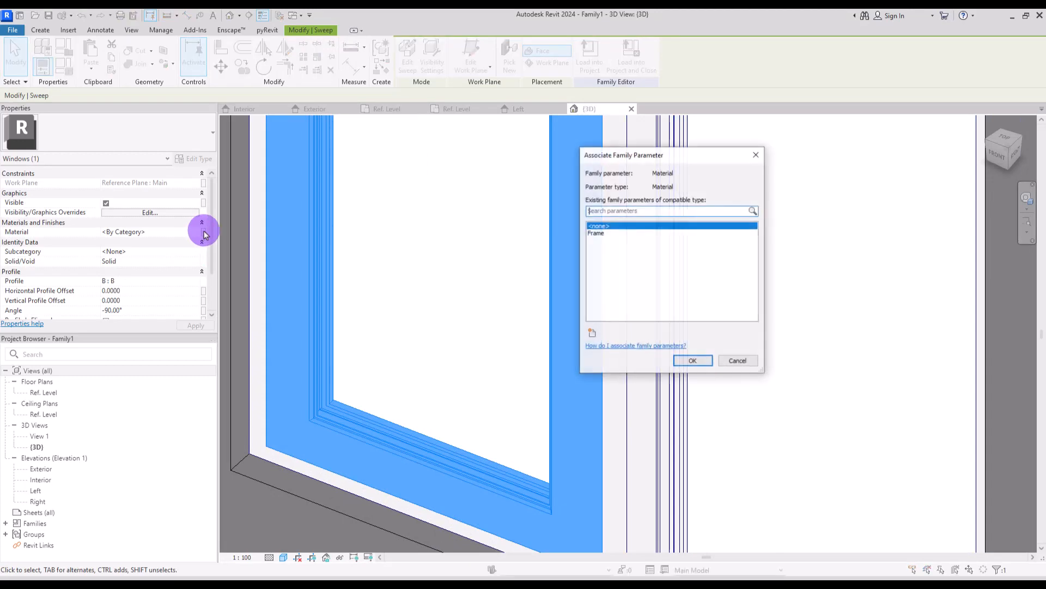
click(600, 232)
click(698, 364)
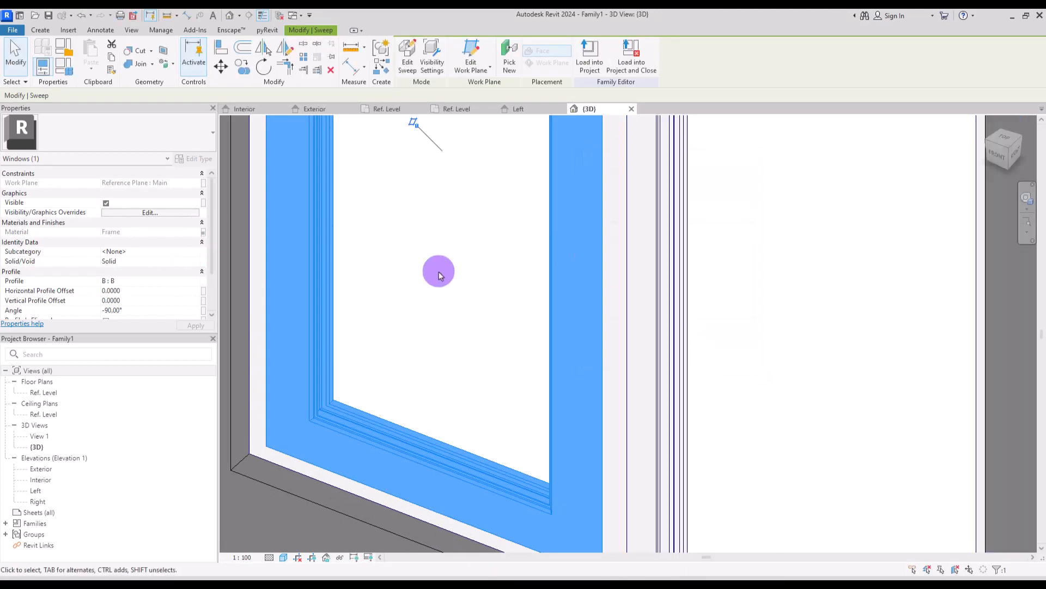
click(438, 273)
In the Interior elevation, start another sweep and sketch a rectangular path inside the right frame.
click(251, 110)
click(41, 31)
click(175, 51)
click(520, 50)
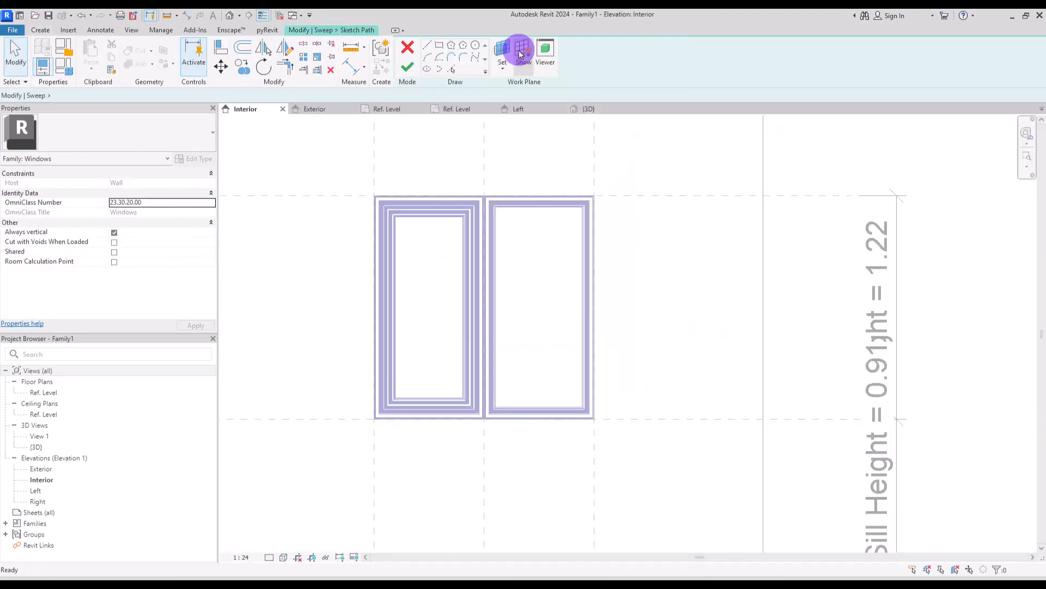
click(450, 46)
click(566, 389)
click(503, 224)
Align the path rectangle's upper, right and lower edges to the head, right and sill reference planes.
click(220, 48)
click(361, 196)
click(536, 224)
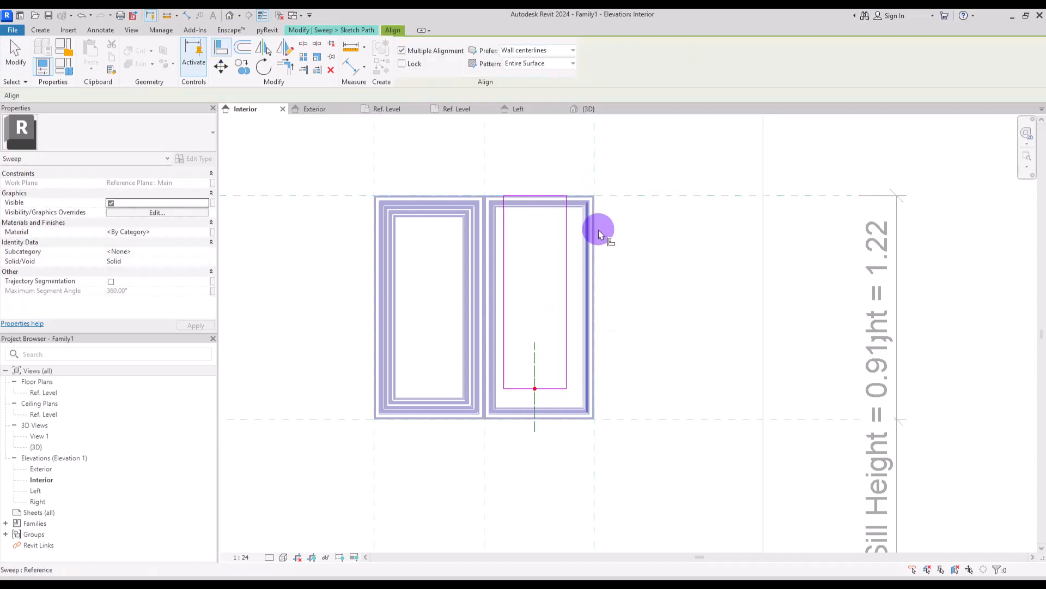
click(595, 170)
click(567, 326)
click(533, 389)
key(Escape)
Align the path rectangle's left edge to the center reference plane and finish the path.
click(484, 169)
click(503, 222)
key(Escape)
key(Escape)
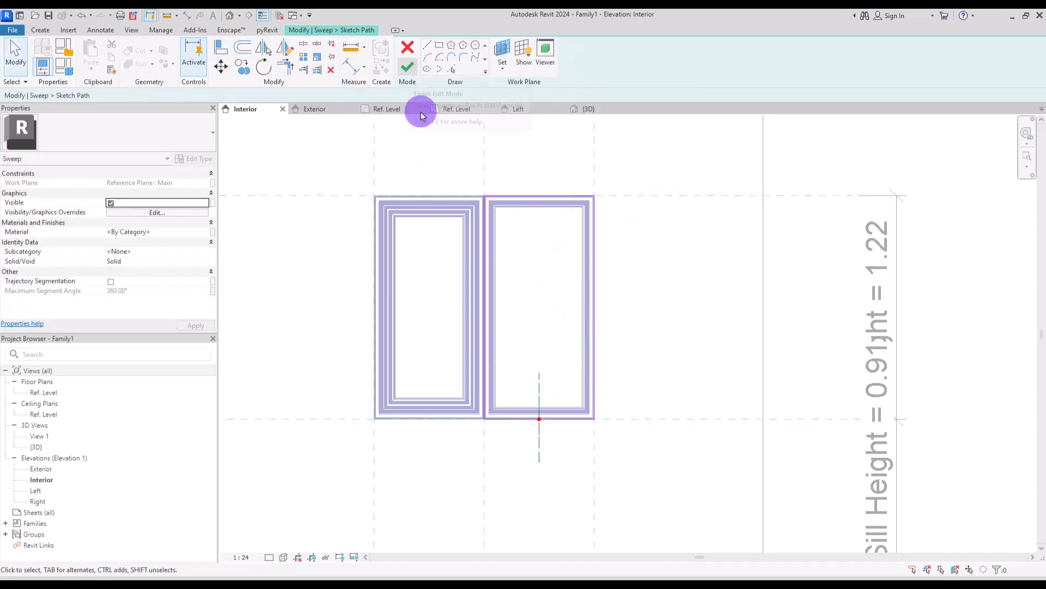
key(a)
key(l)
click(484, 158)
click(485, 334)
key(Escape)
click(408, 66)
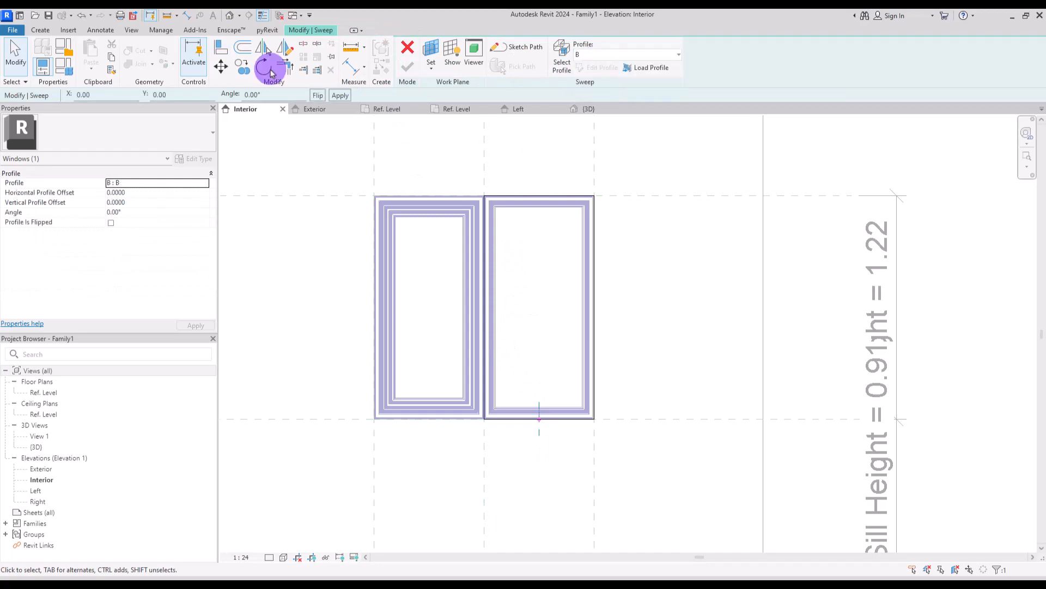
Finish the right sash sweep with profile B at -90° and associate its material with the Frame parameter.
click(517, 109)
click(410, 68)
click(589, 109)
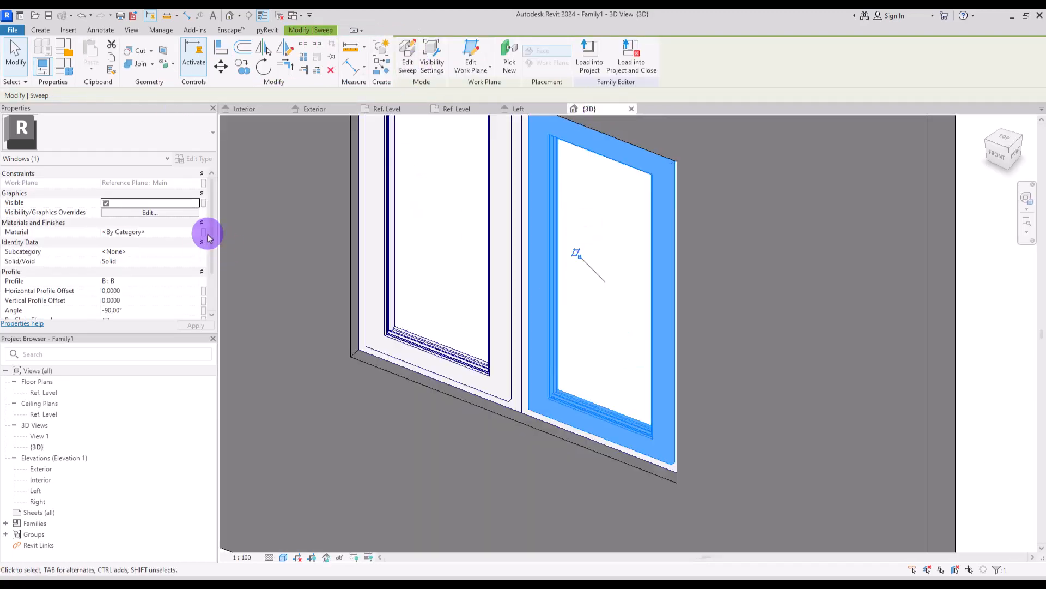
click(210, 233)
click(605, 233)
click(693, 361)
key(Escape)
scroll(599, 338, down, 2)
shift+middle_drag(736, 438, 467, 350)
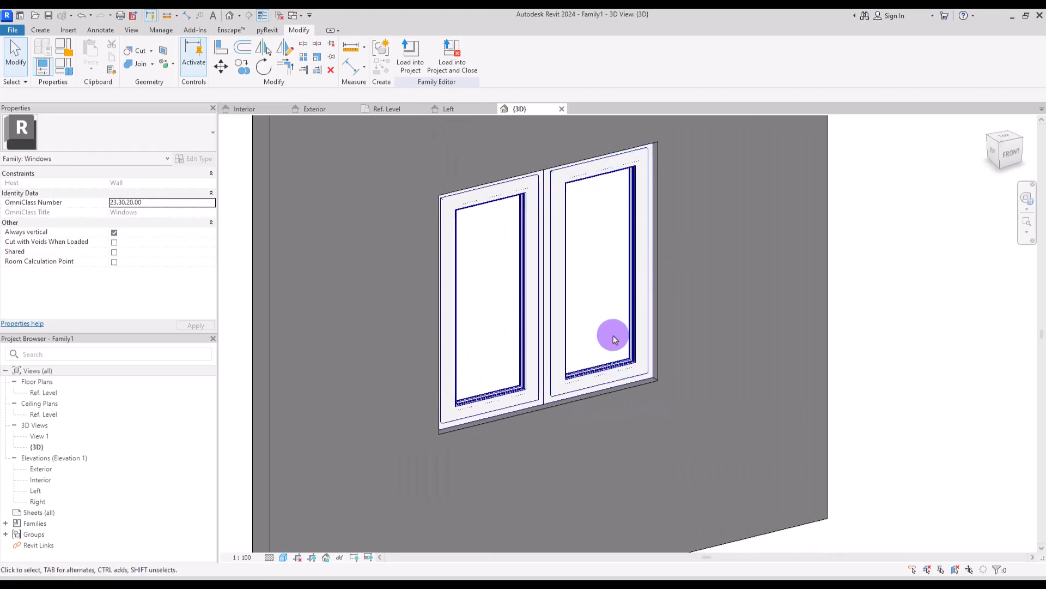
In the Ref. Level plan, draw a vertical section line across the wall through the left sash and open the section view.
click(382, 111)
click(248, 16)
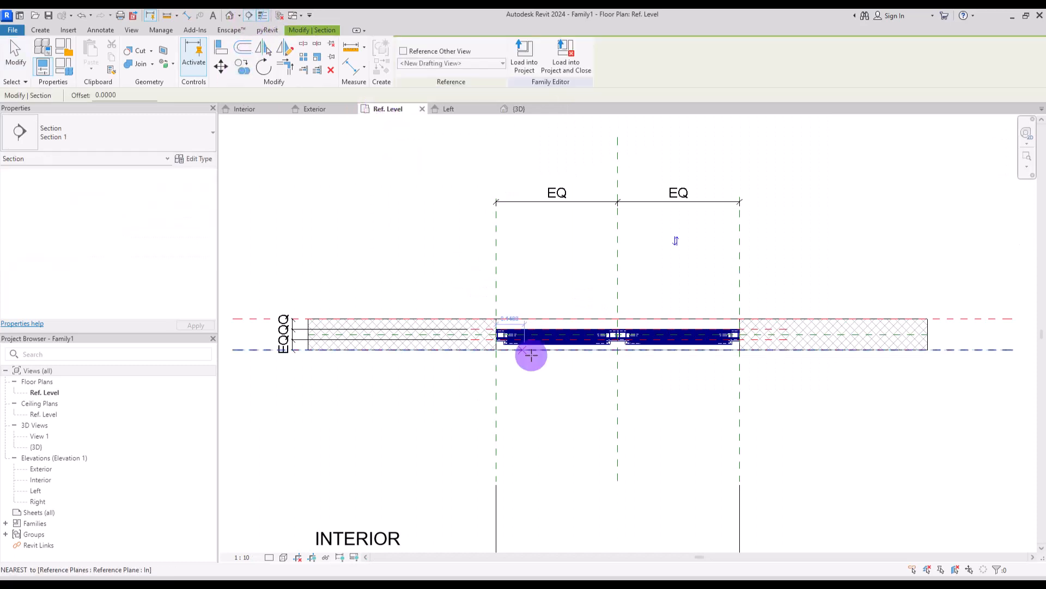
click(568, 296)
click(569, 436)
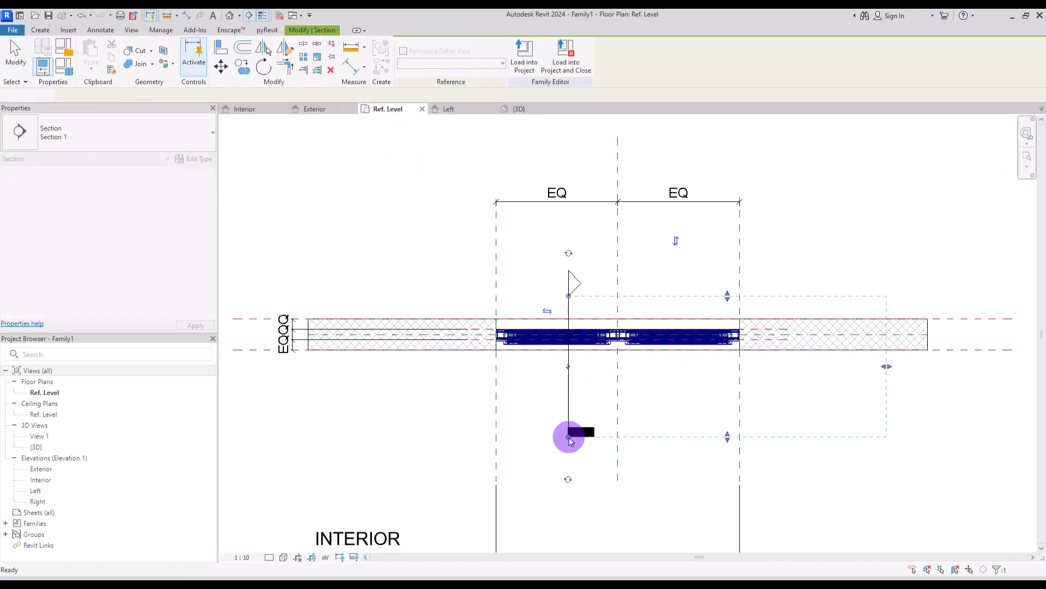
key(Escape)
key(Escape)
click(576, 293)
double_click(572, 284)
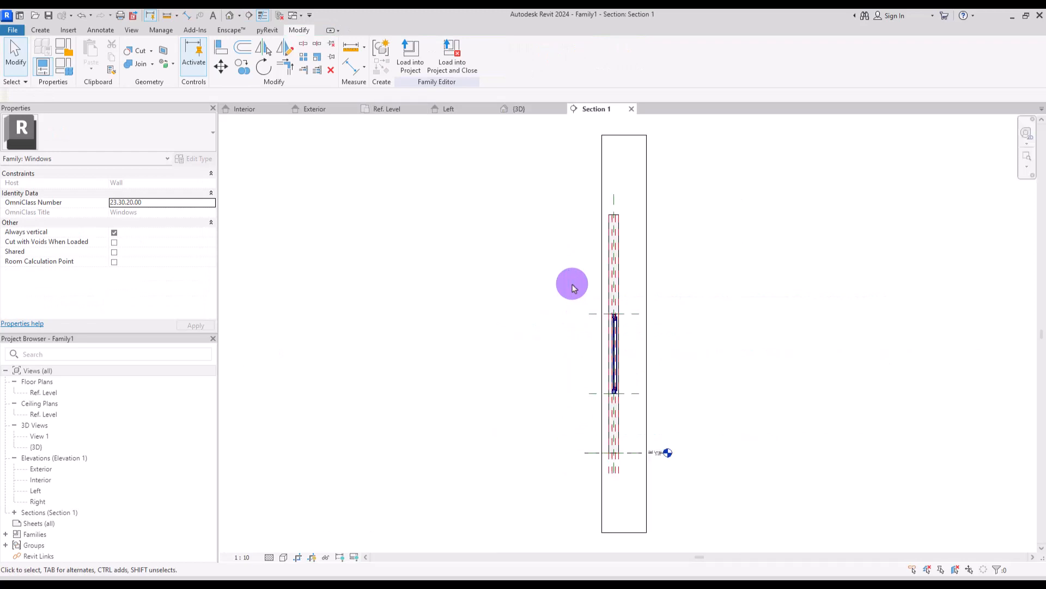
Examine how the frame and sash profiles meet at the sill in the section, comparing it with the Left elevation.
scroll(610, 339, up, 10)
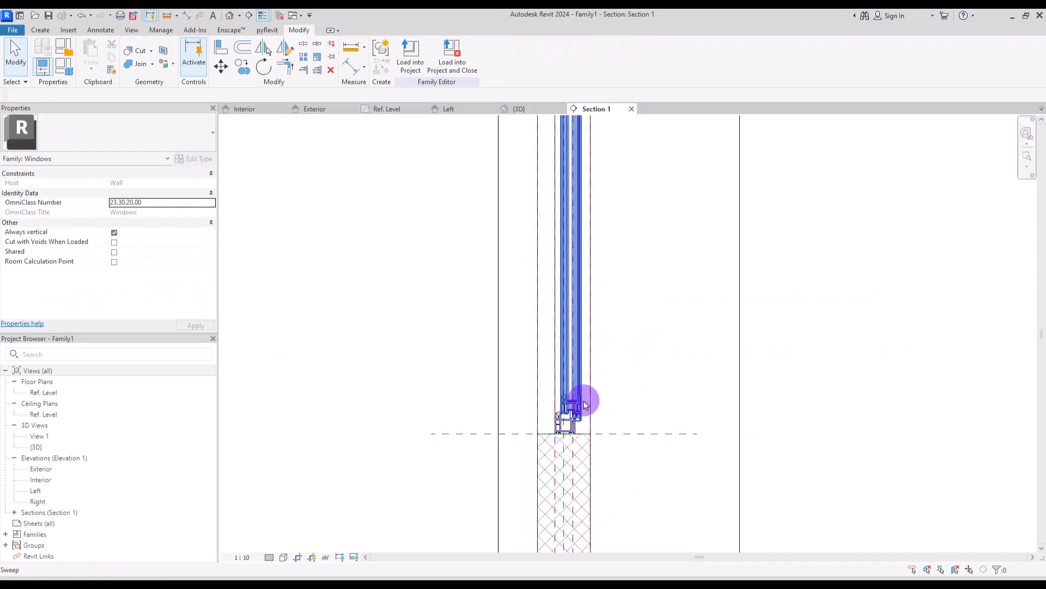
scroll(561, 457, up, 3)
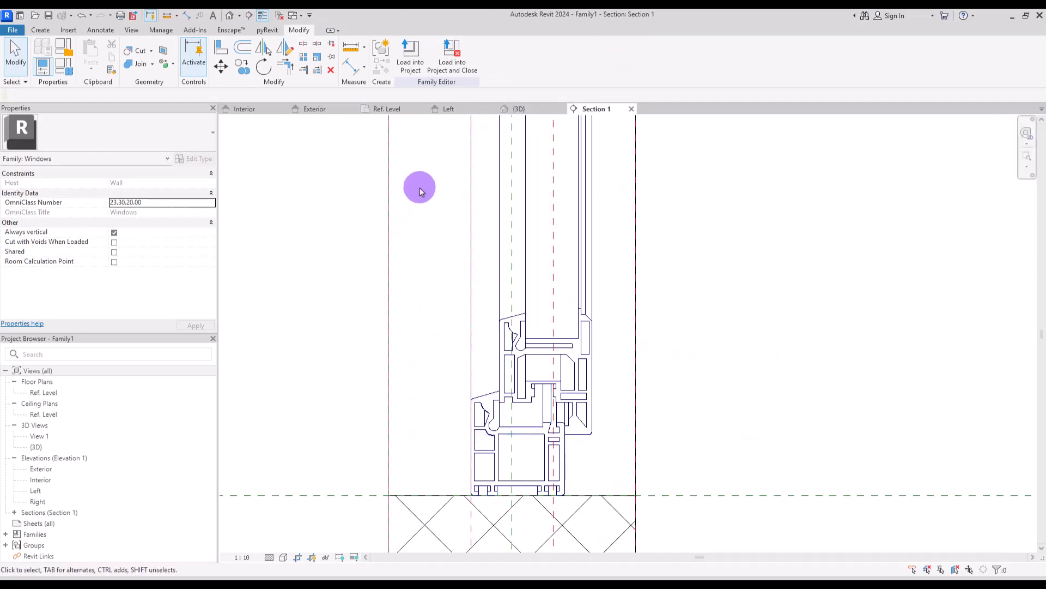
click(448, 108)
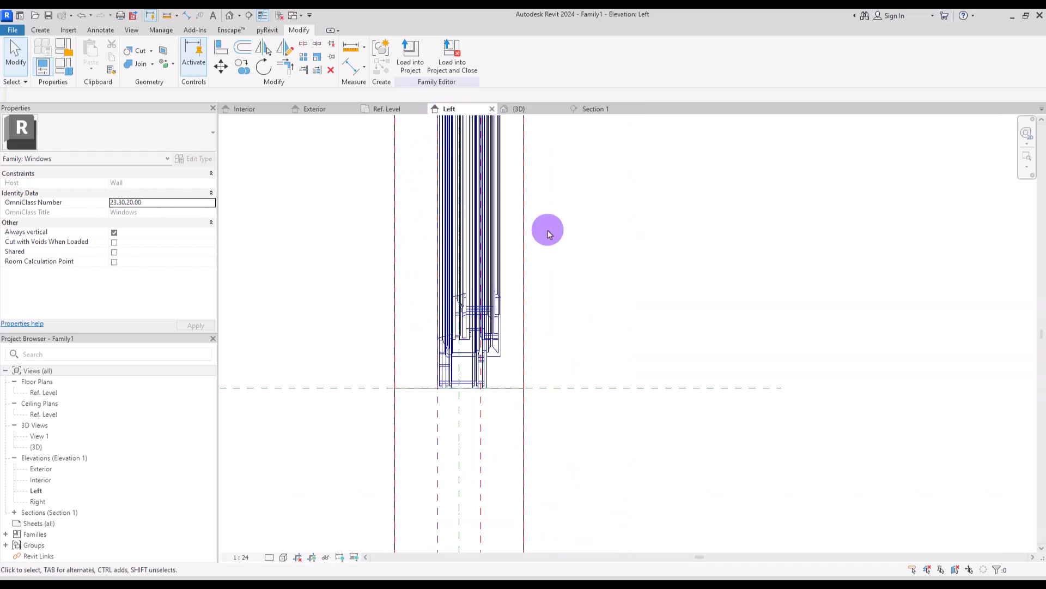
click(595, 108)
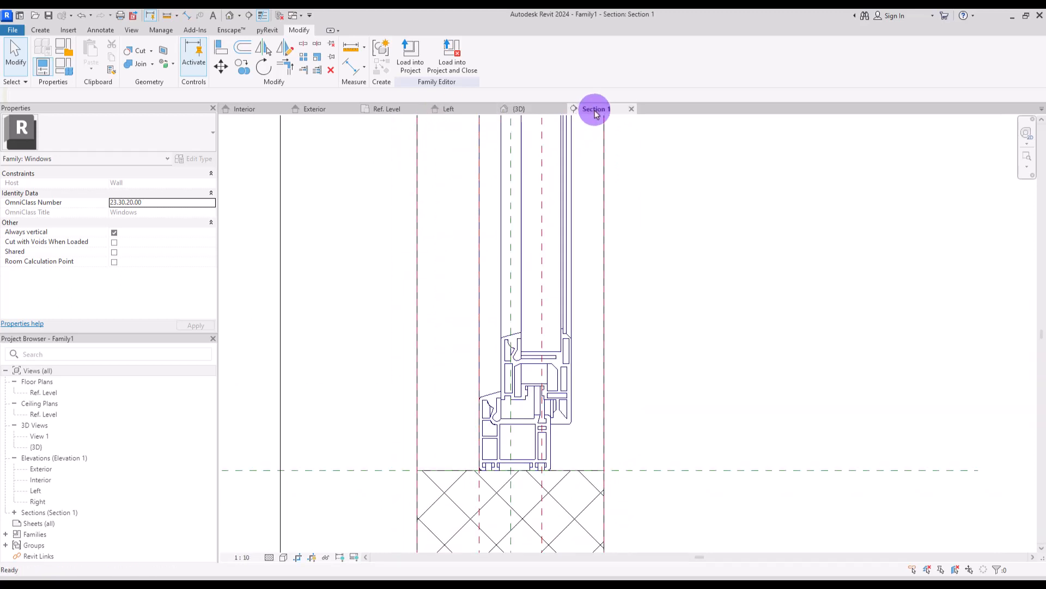
scroll(534, 434, down, 1)
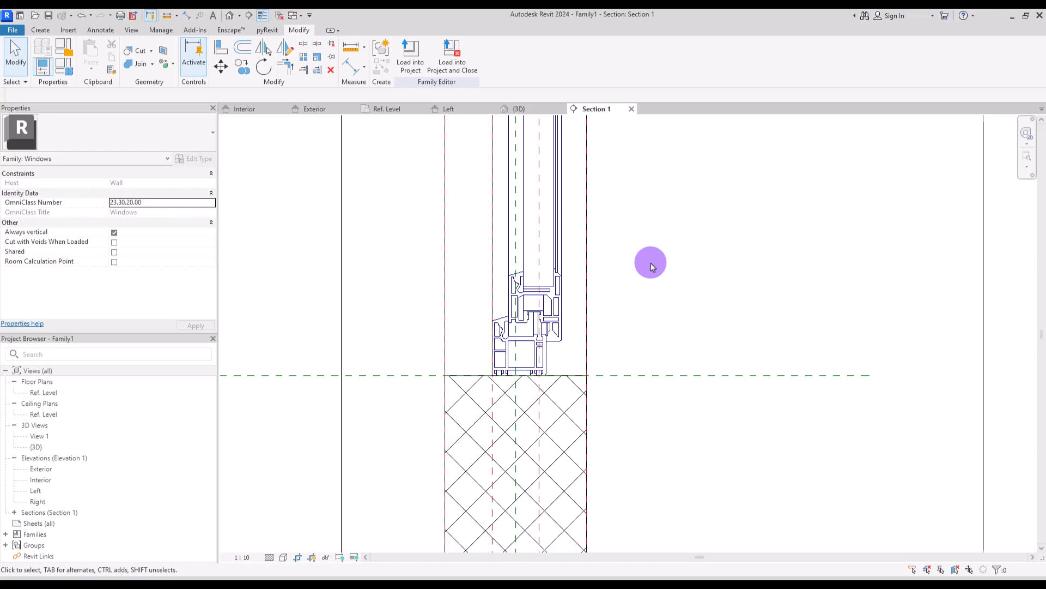
Start a reference plane and create a Blue subcategory for it with line color RGB 147-201-255 and the Aligning Line pattern.
click(40, 30)
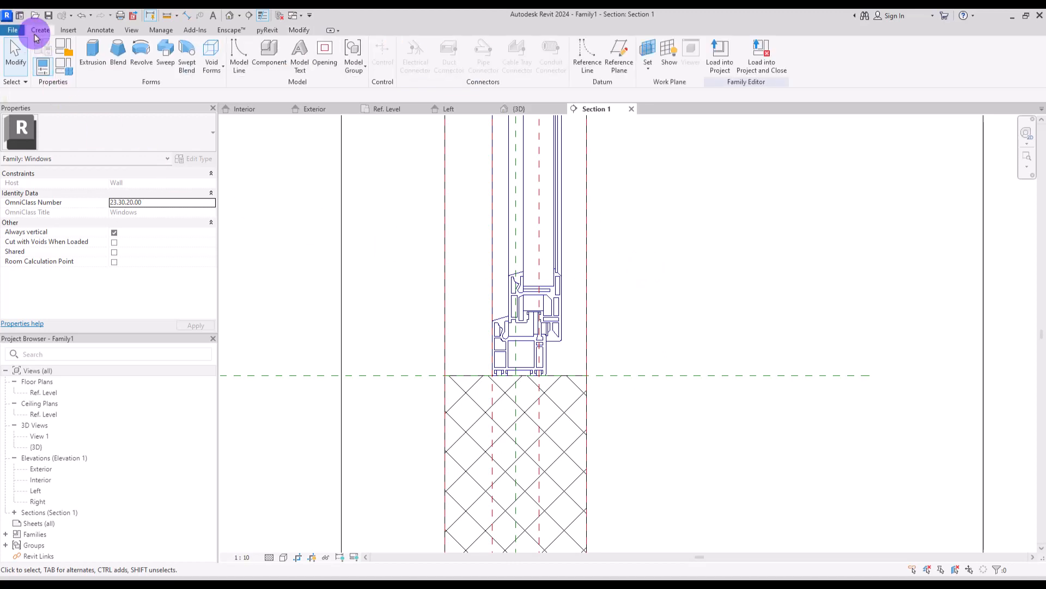
click(618, 52)
click(500, 62)
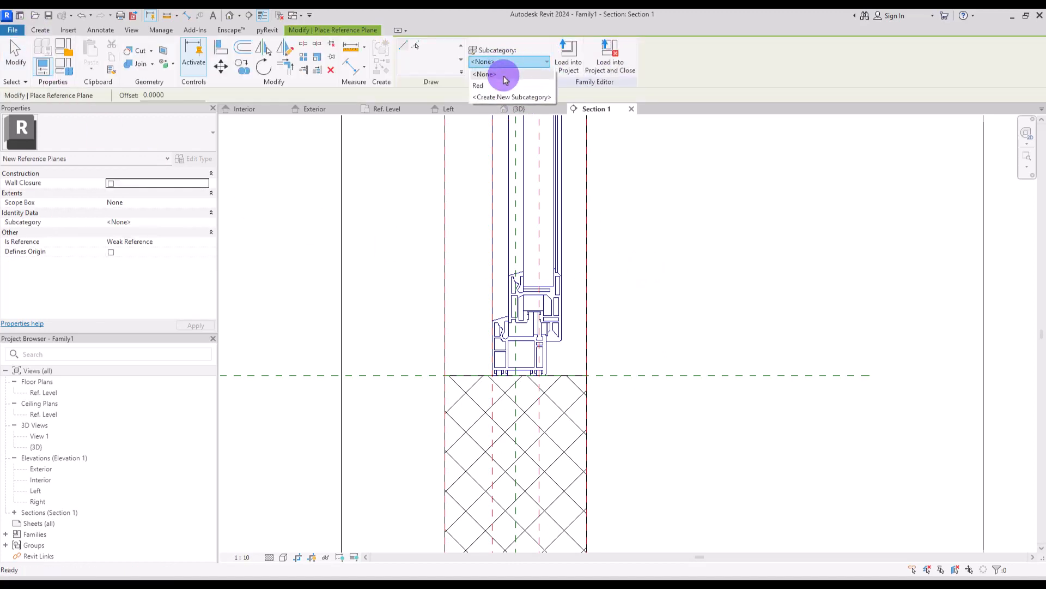
click(503, 97)
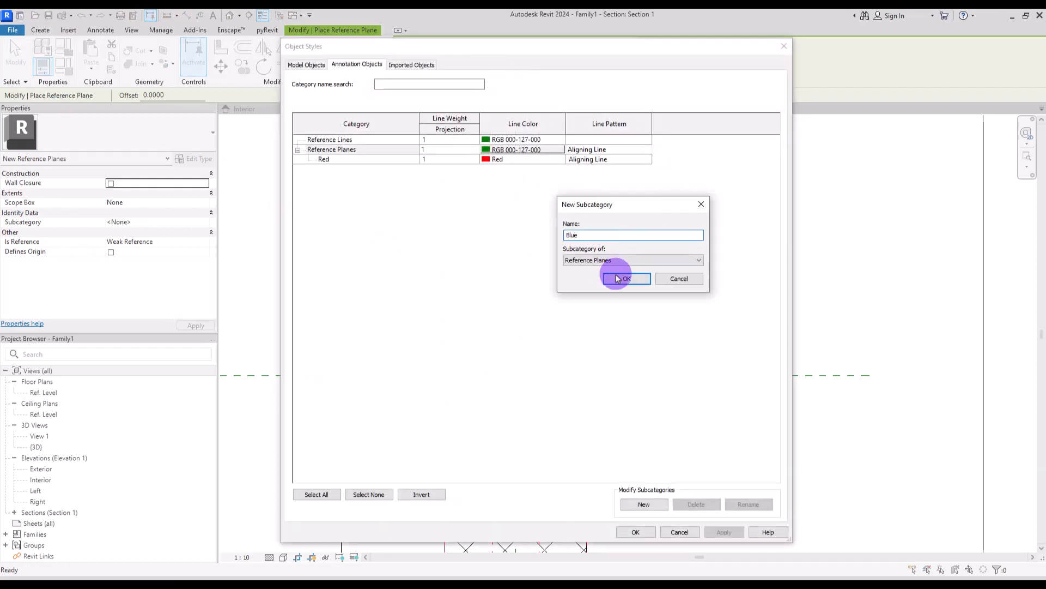
click(617, 279)
click(493, 159)
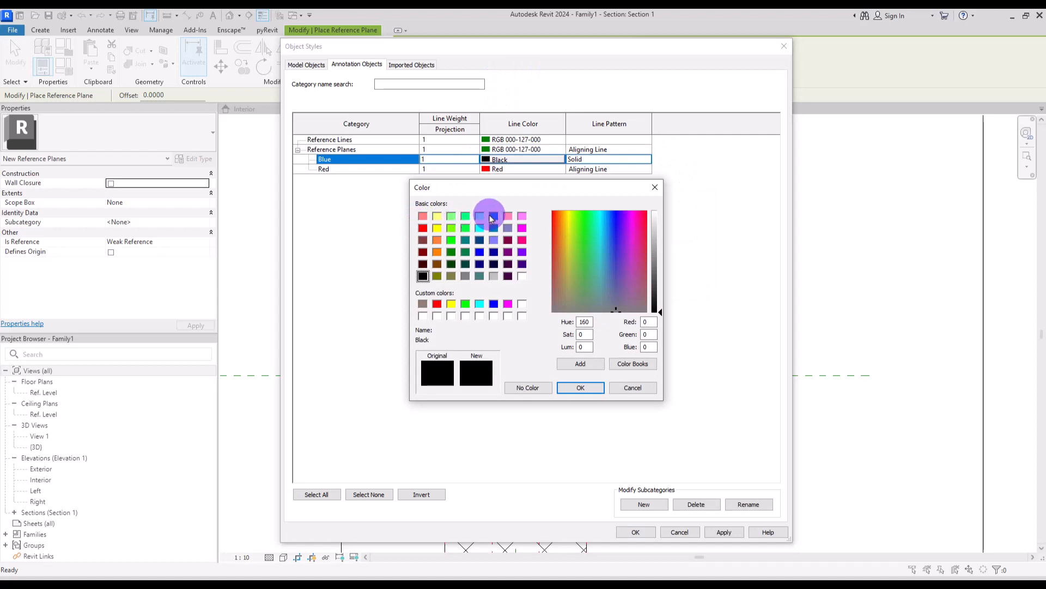
click(492, 217)
drag(663, 261, 660, 234)
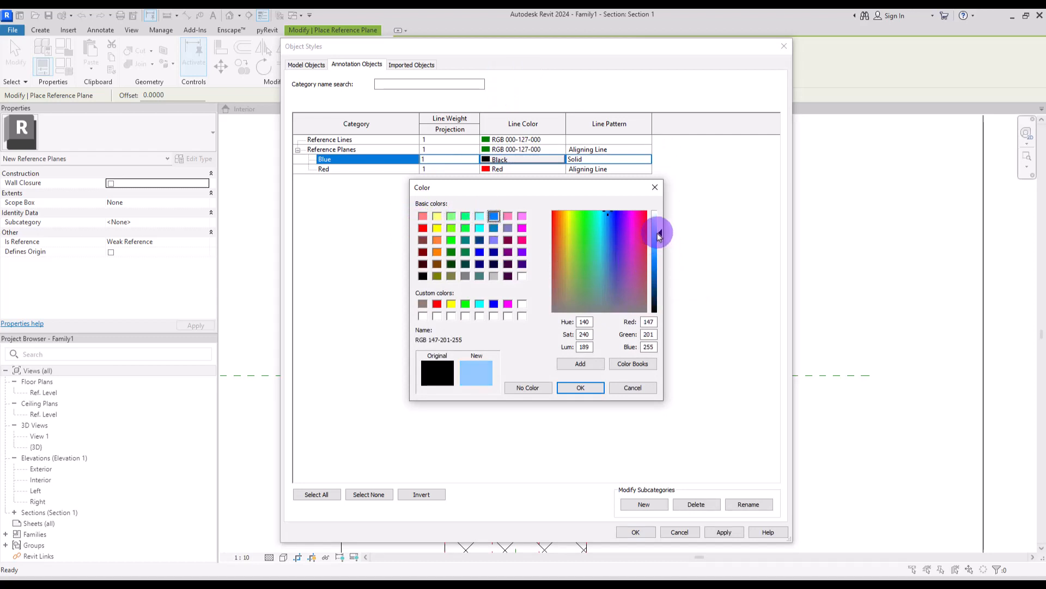
click(580, 387)
click(635, 160)
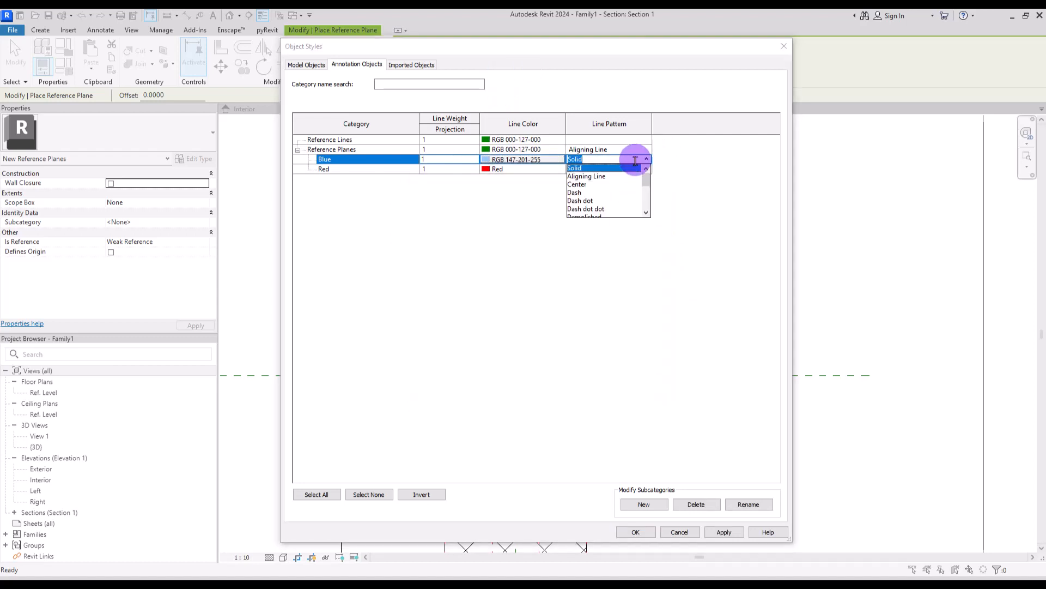
click(594, 176)
click(635, 532)
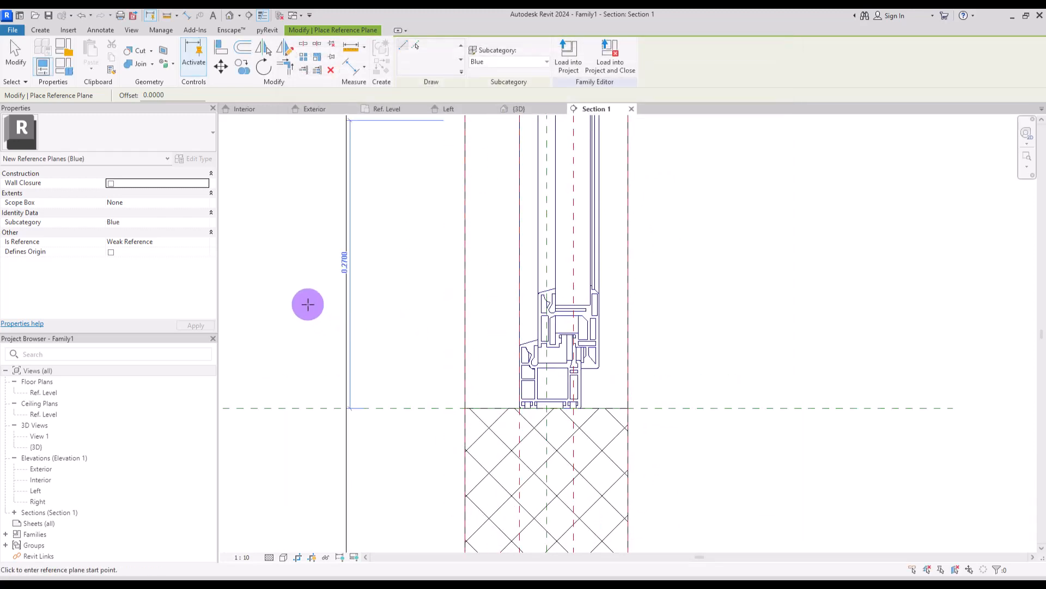
Draw a horizontal Blue reference plane across the section about 0.116 above the sill reference plane.
click(302, 284)
click(805, 288)
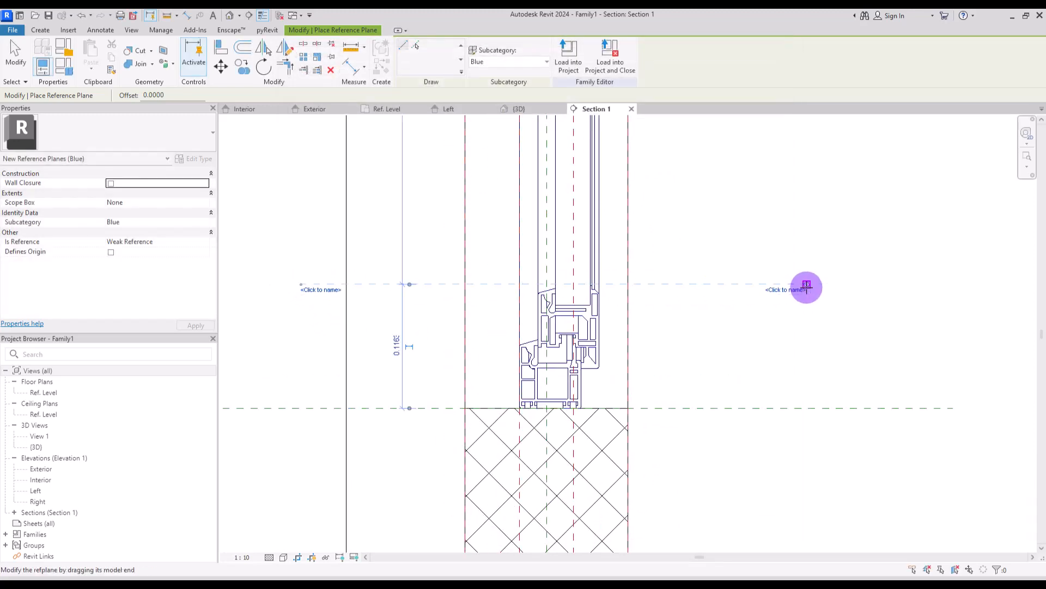
key(Escape)
key(Escape)
Align the Blue reference plane to the sash profile's horizontal glazing ledge, between the bead and the outer lip.
scroll(564, 315, up, 4)
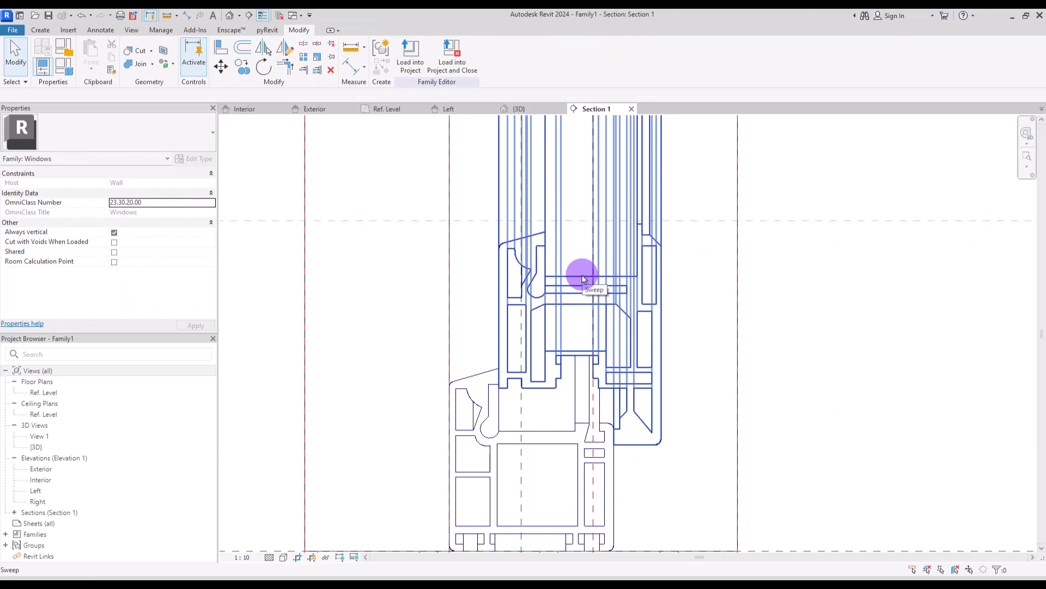
click(221, 48)
click(565, 276)
click(565, 220)
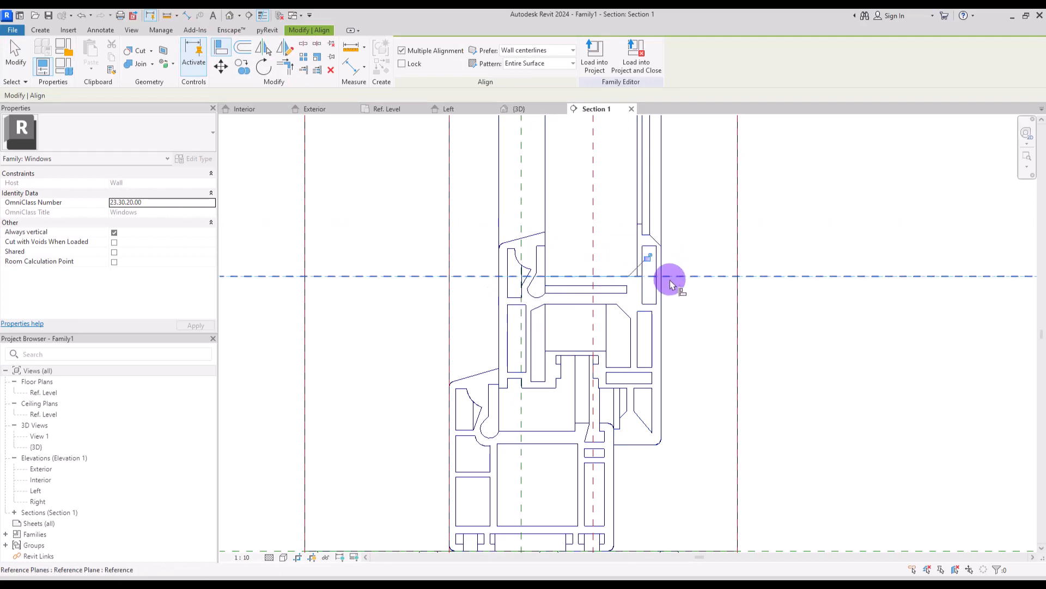
scroll(600, 256, down, 3)
scroll(600, 269, up, 2)
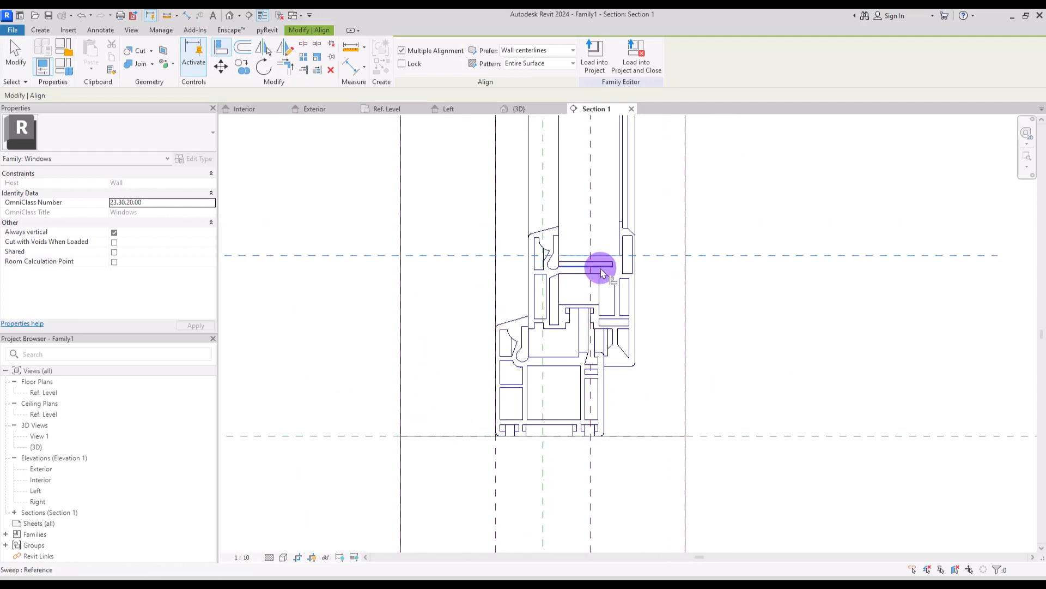
Add an aligned dimension between the Blue reference plane and the sill reference plane, and select it.
click(350, 69)
click(769, 256)
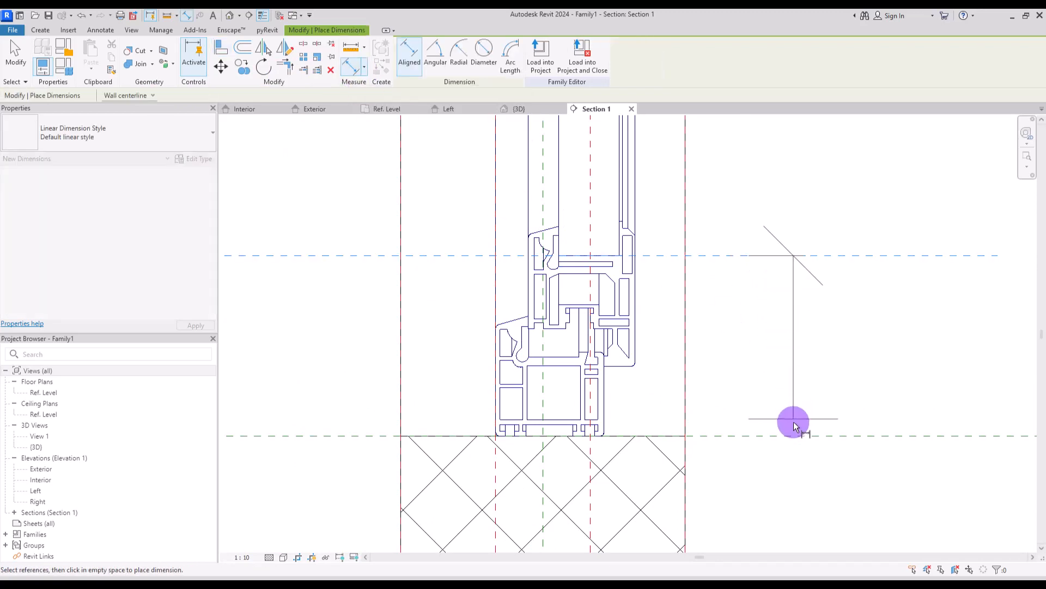
click(790, 436)
scroll(783, 447, down, 3)
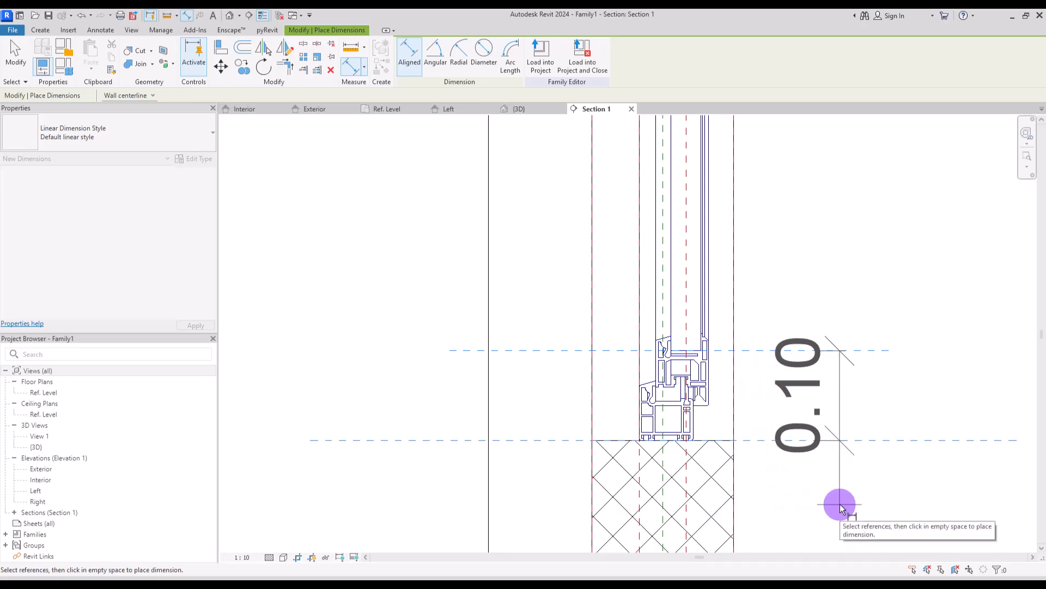
click(840, 508)
key(Escape)
key(Escape)
click(828, 423)
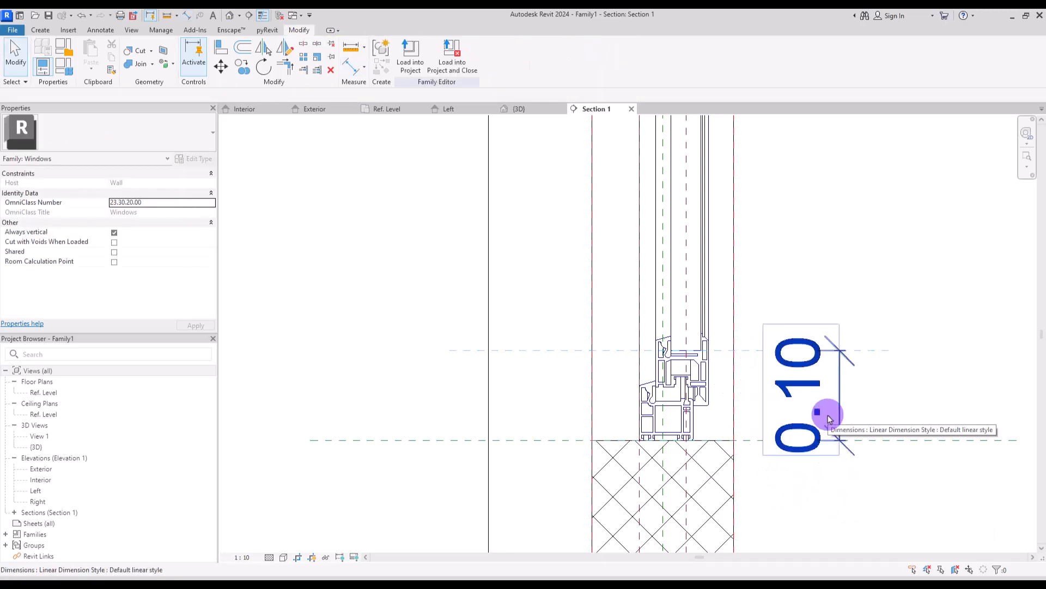
Draw a horizontal reference plane across the section at the window head, about 0.086 below the Top reference plane.
scroll(778, 404, up, 2)
middle_drag(778, 404, 746, 361)
scroll(732, 438, down, 3)
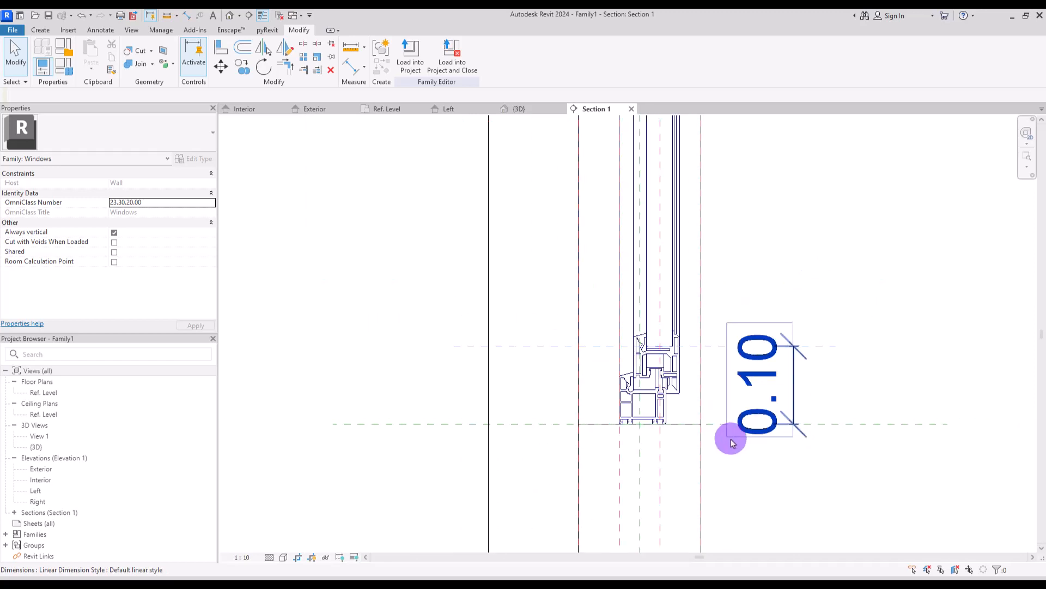
middle_drag(790, 202, 723, 490)
middle_drag(733, 281, 711, 520)
scroll(576, 305, up, 4)
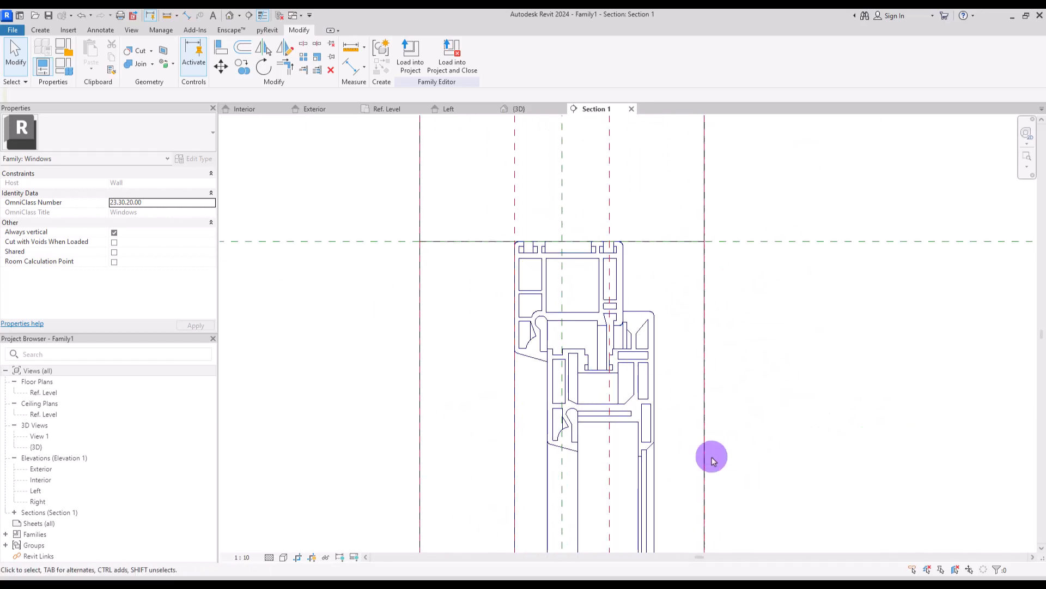
middle_drag(722, 470, 721, 407)
click(40, 30)
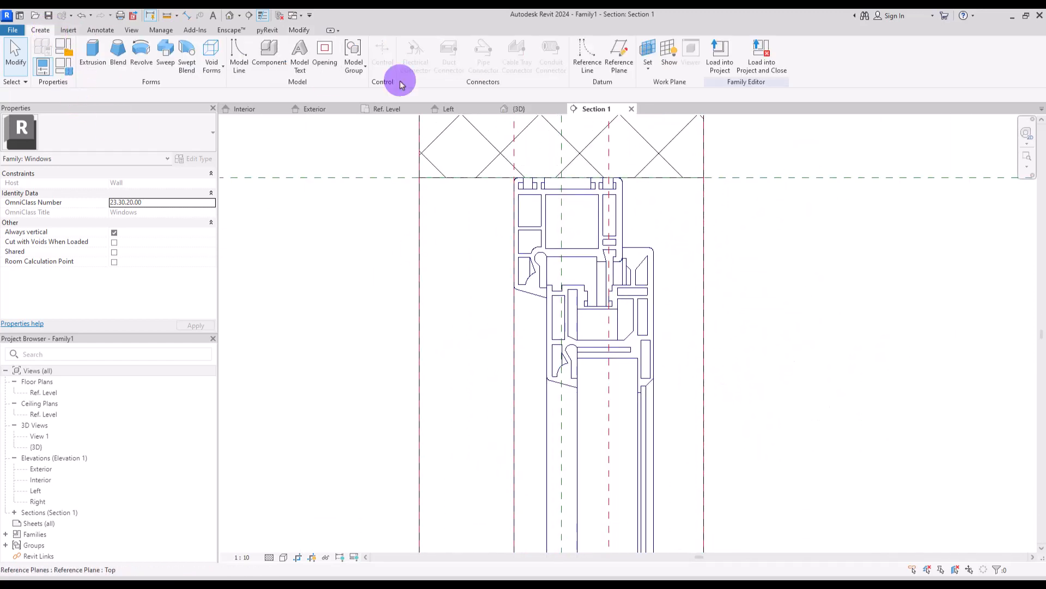
click(613, 52)
click(308, 338)
click(943, 338)
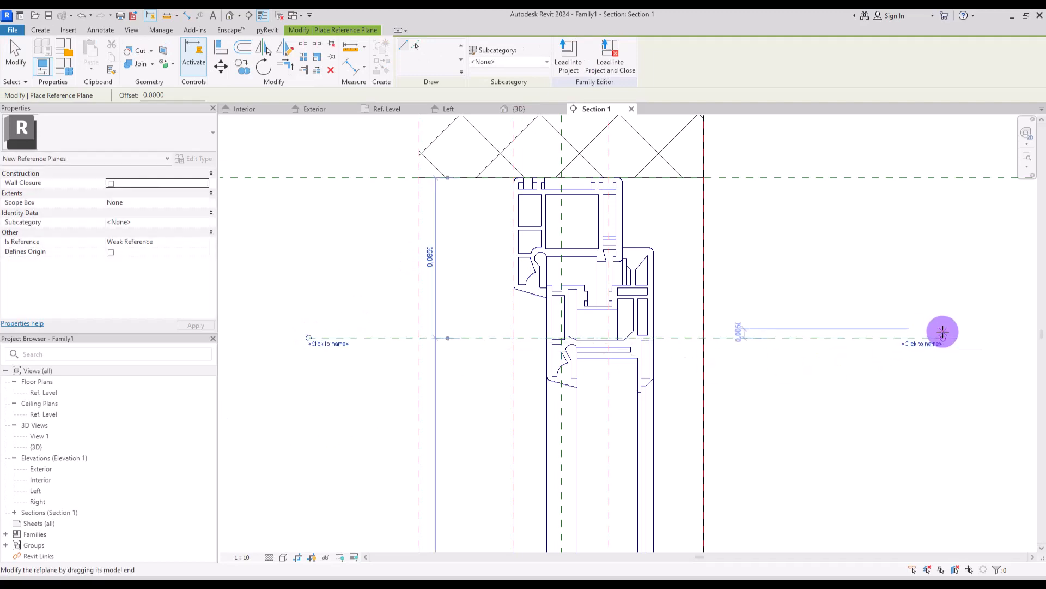
Assign the Blue subcategory to the new horizontal reference plane at the window head.
key(Escape)
key(Escape)
click(839, 339)
click(469, 62)
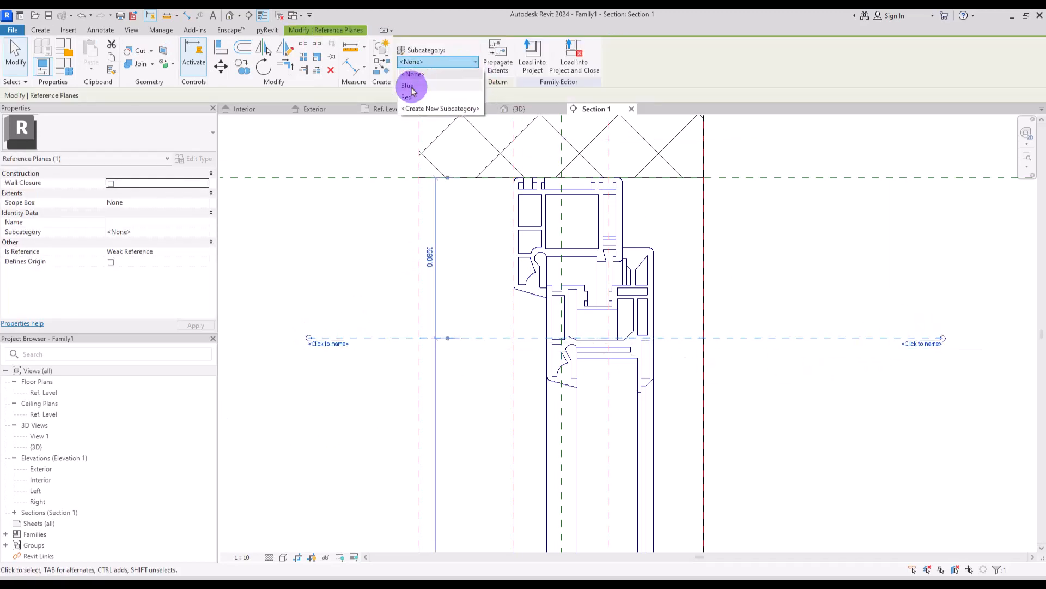
click(411, 82)
click(323, 290)
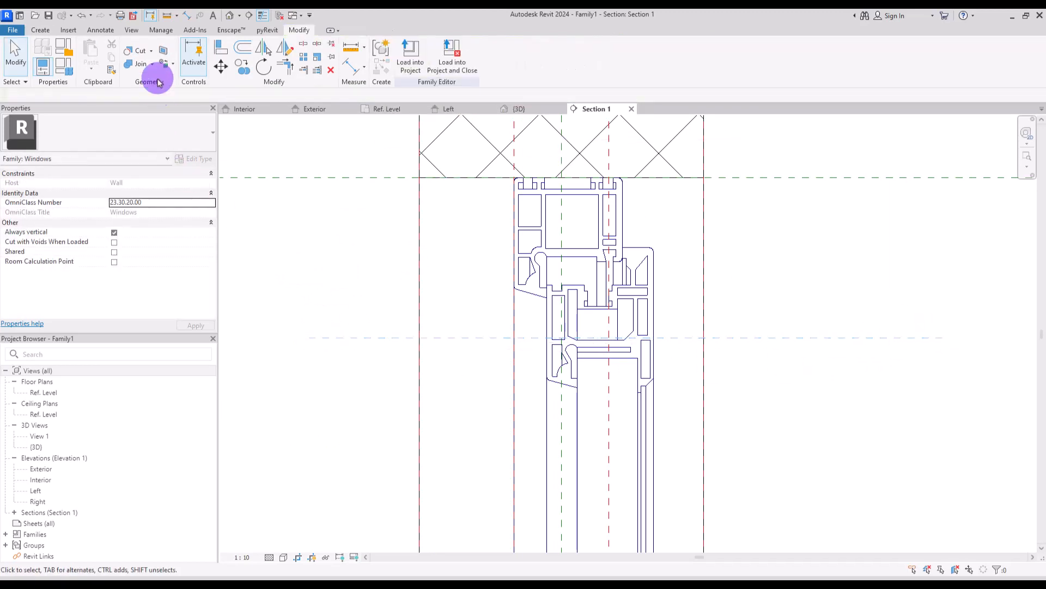
Align the head's Blue reference plane to the horizontal glazing ledge of the upper sash profile.
click(220, 47)
click(589, 358)
click(490, 338)
key(Escape)
key(Escape)
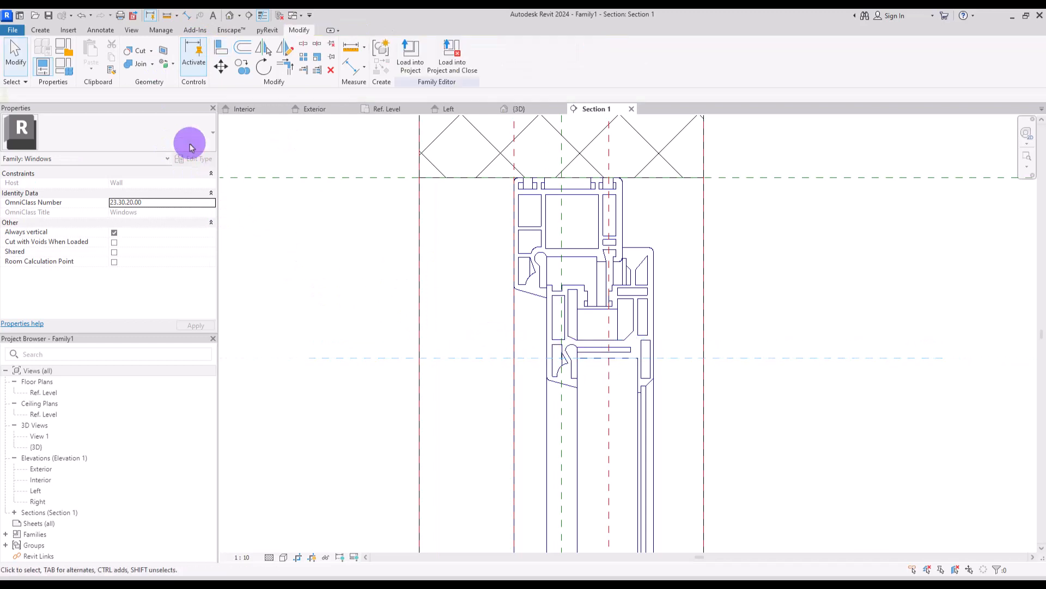
Add an aligned dimension between the head's Blue reference plane and the Top reference plane.
click(351, 67)
click(340, 357)
click(332, 177)
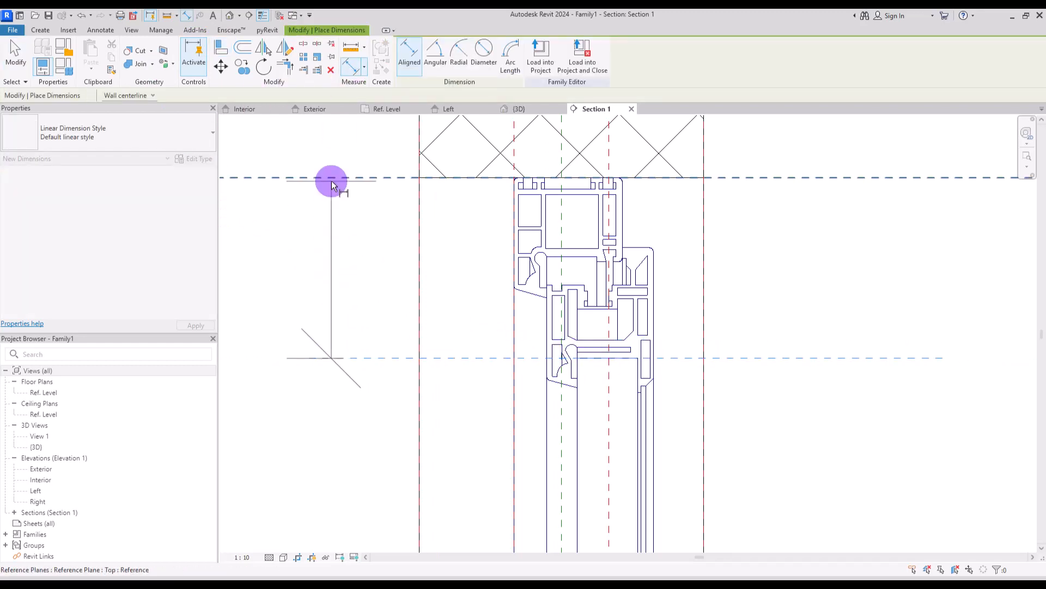
click(332, 139)
scroll(431, 273, down, 4)
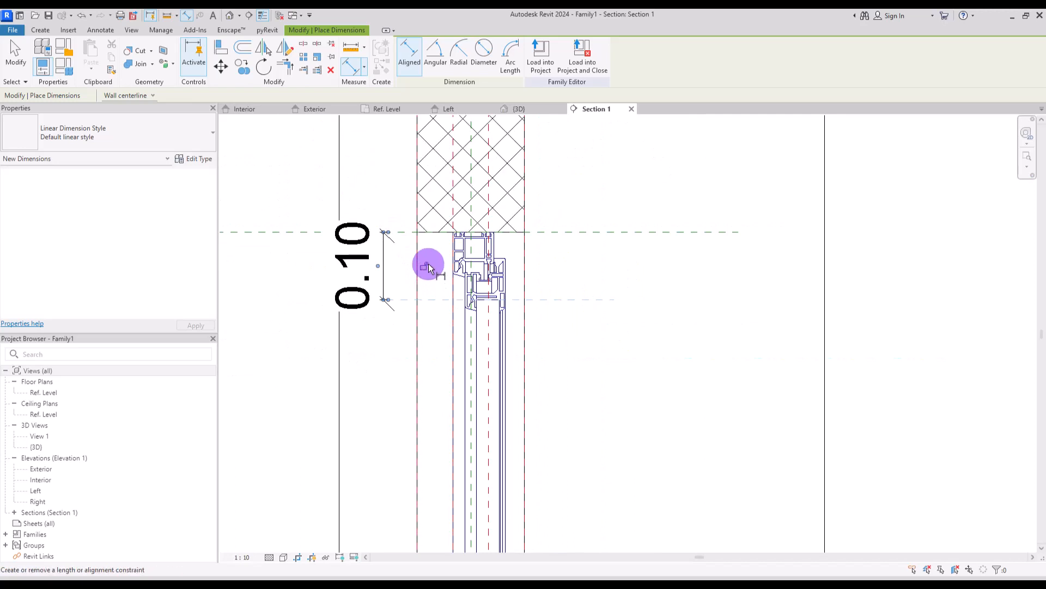
scroll(435, 296, down, 3)
middle_drag(540, 356, 613, 112)
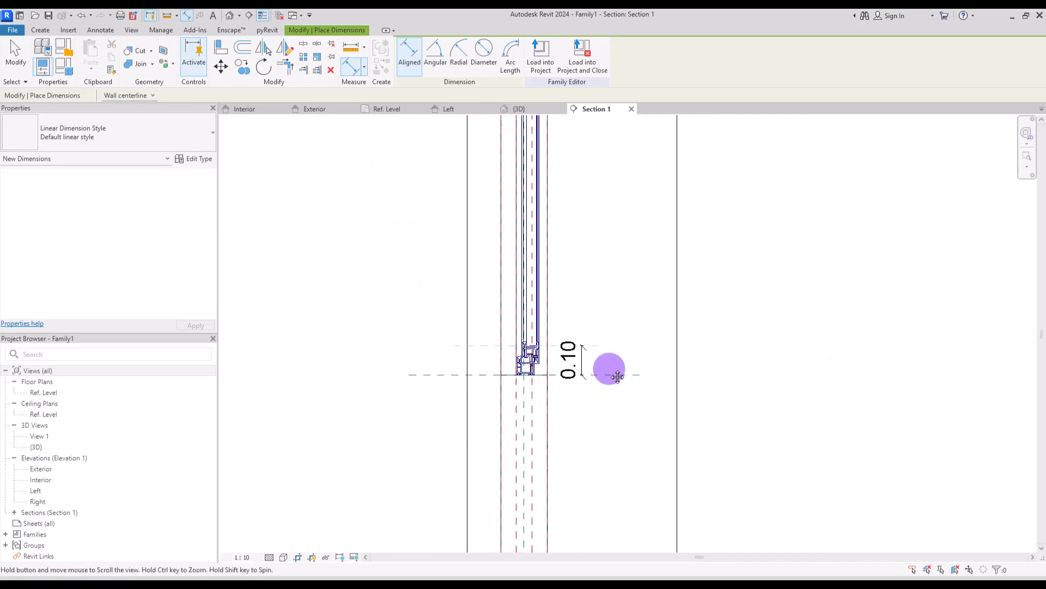
key(Escape)
key(Escape)
click(584, 365)
click(598, 271)
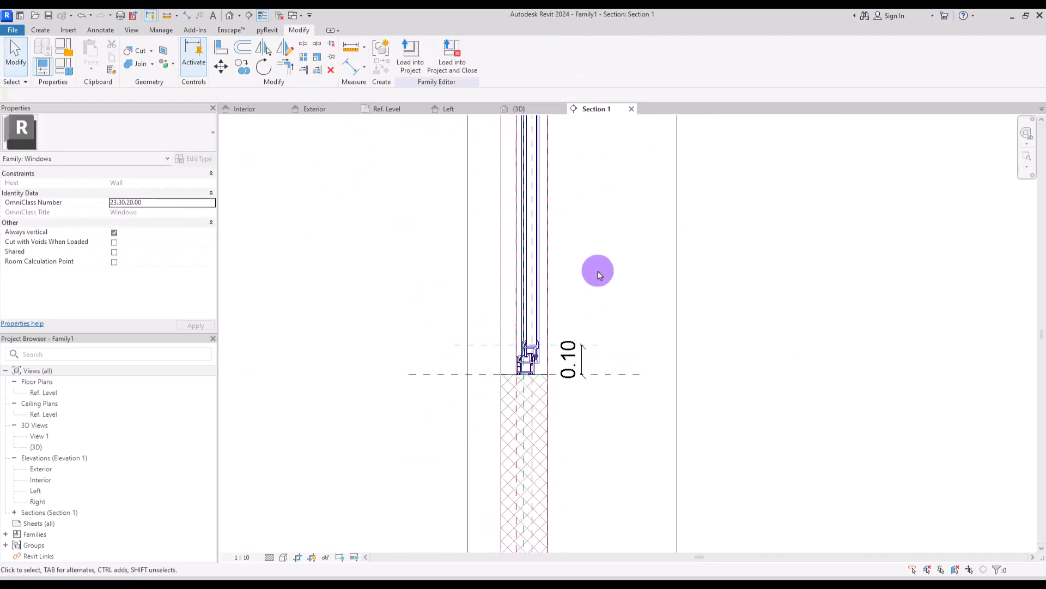
Draw two vertical reference planes through the lower sash profile, within the glazing gap above the sill.
scroll(564, 273, up, 3)
scroll(563, 251, up, 4)
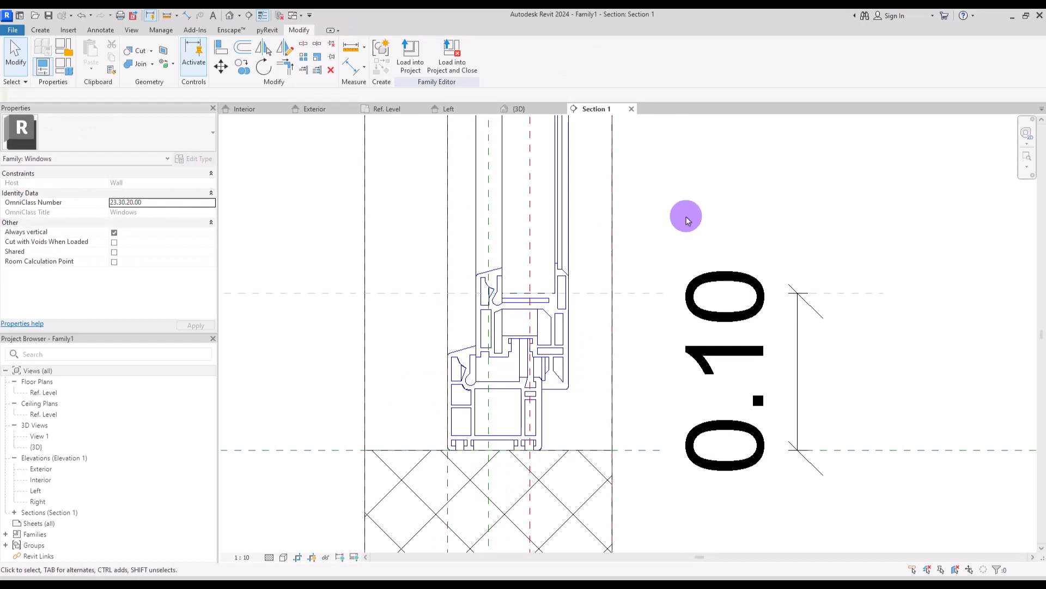
click(40, 31)
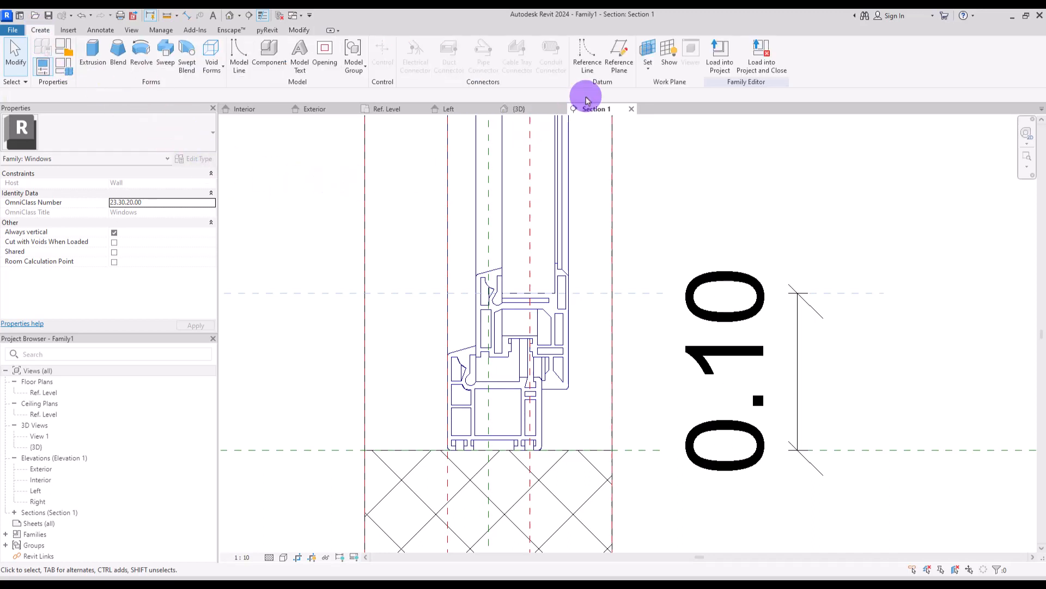
click(619, 58)
click(507, 227)
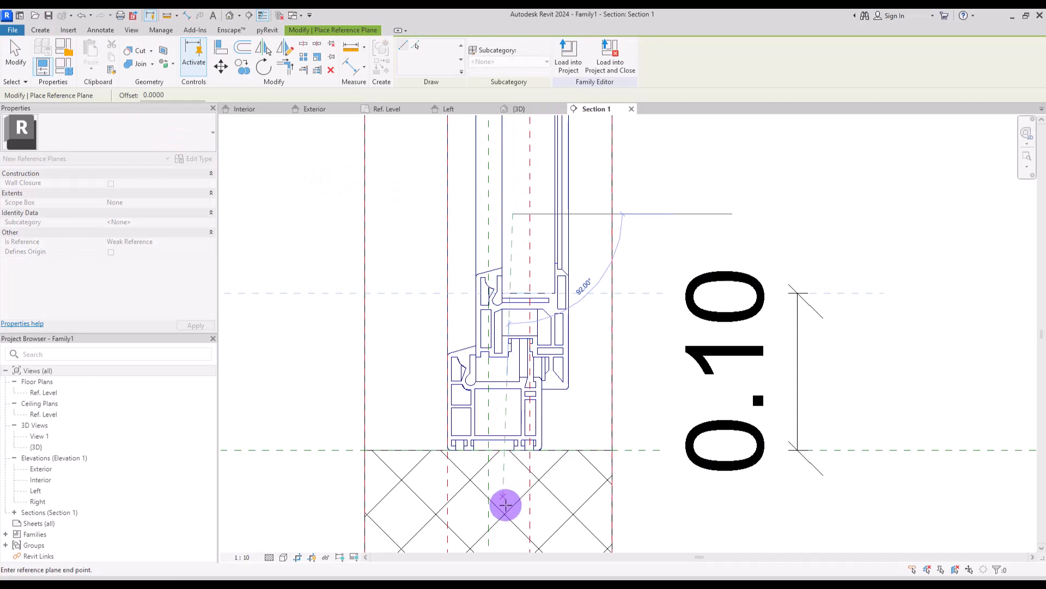
click(506, 504)
click(546, 214)
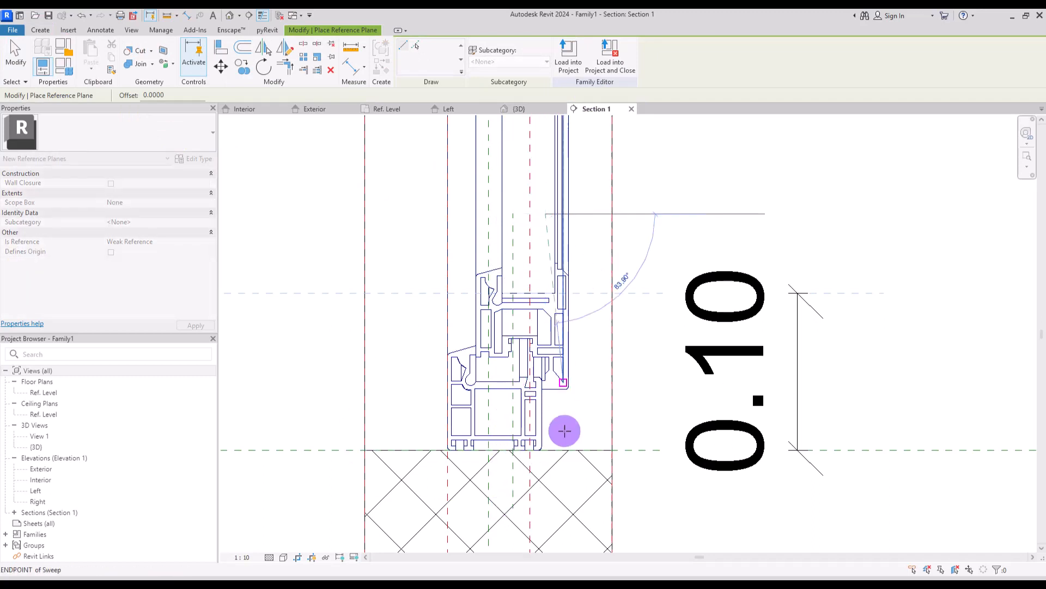
click(550, 502)
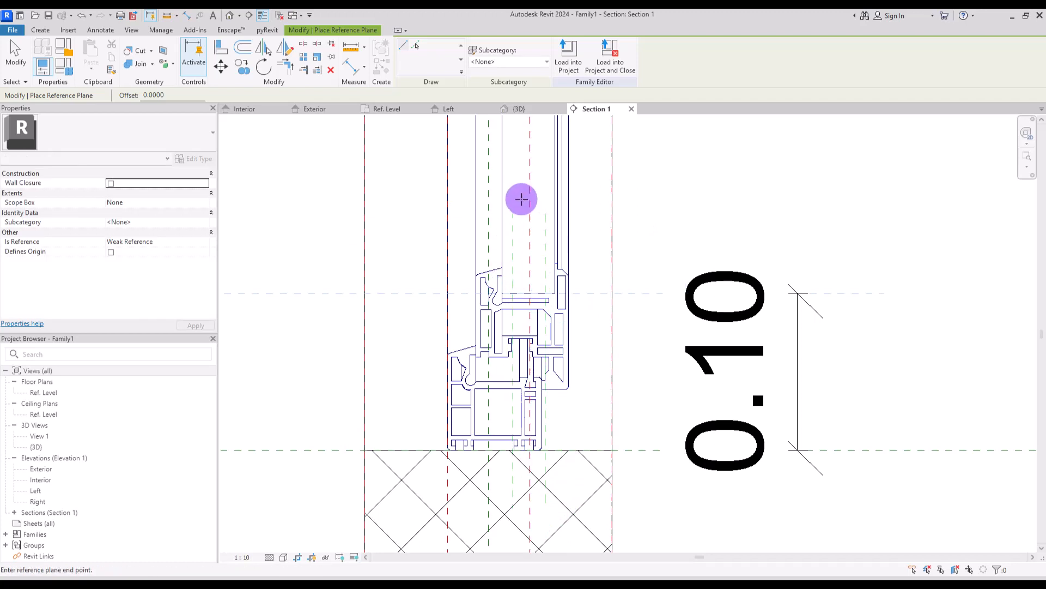
Draw four more vertical reference planes in the glazing gap, between and beside the first two, making six.
click(521, 199)
scroll(545, 288, up, 3)
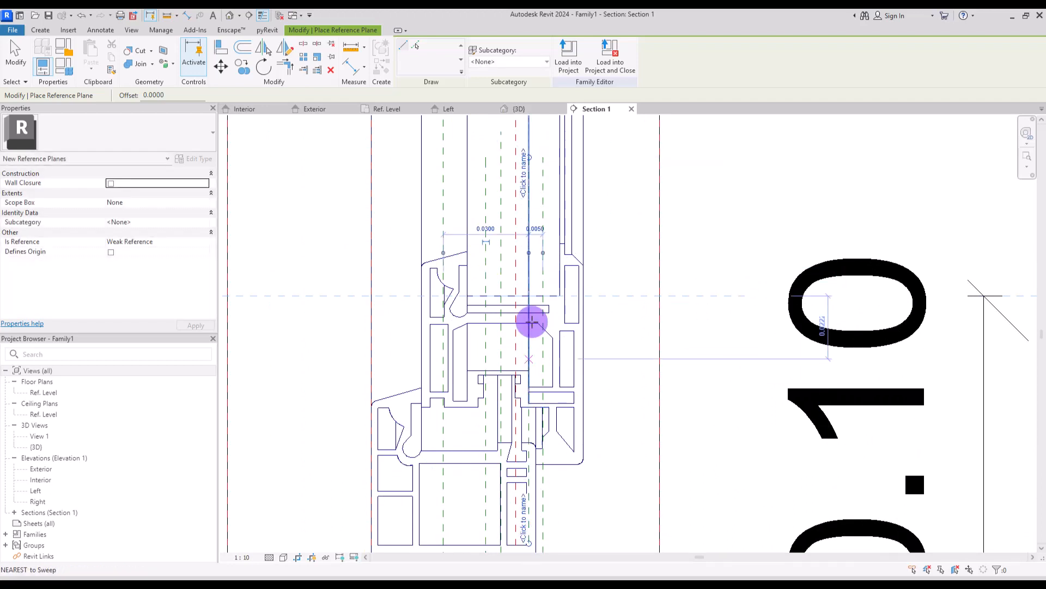
scroll(512, 206, up, 3)
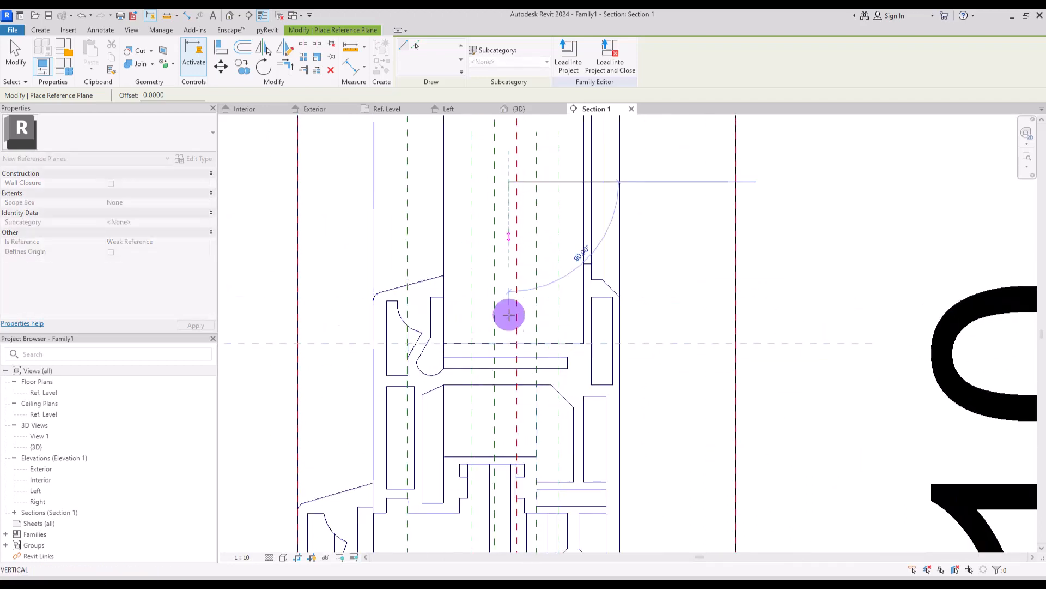
click(503, 413)
click(524, 175)
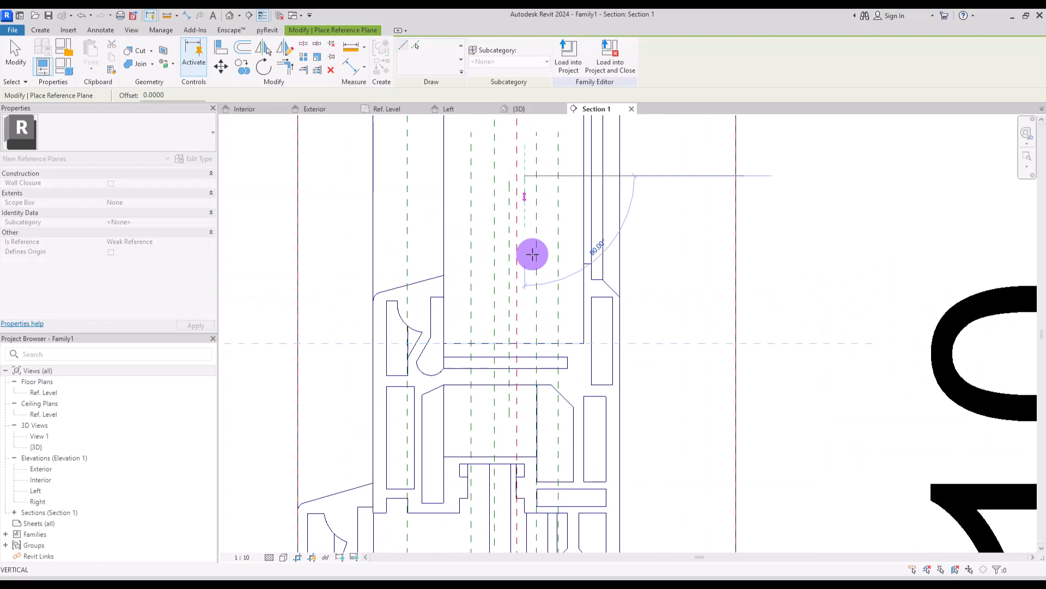
click(523, 428)
scroll(512, 305, down, 2)
key(Escape)
Assign the Blue subcategory to all six vertical reference planes in the glazing gap.
ctrl+click(533, 309)
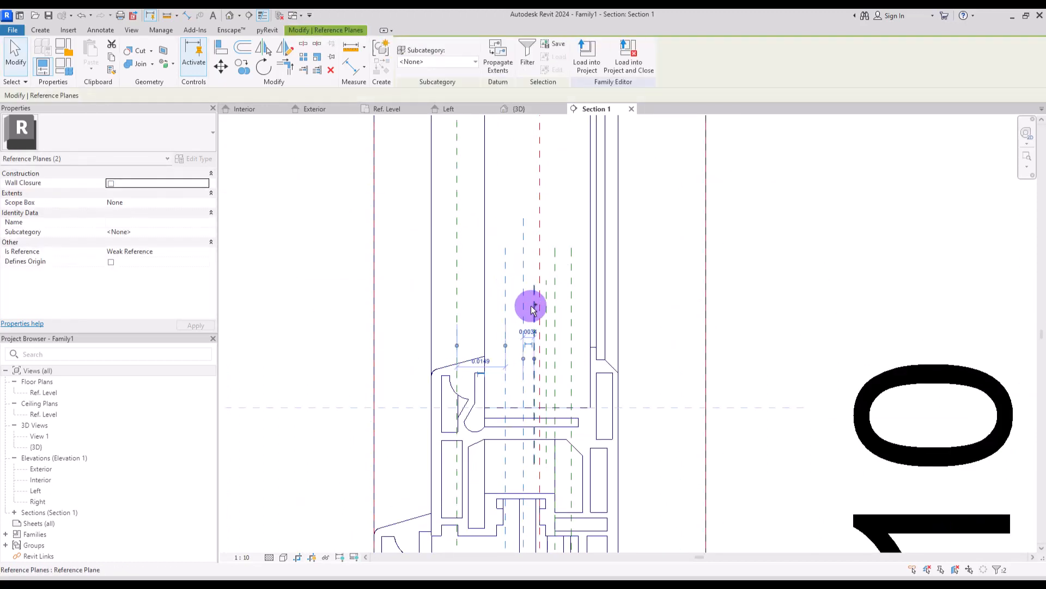
ctrl+click(554, 290)
ctrl+click(570, 281)
click(459, 64)
click(418, 86)
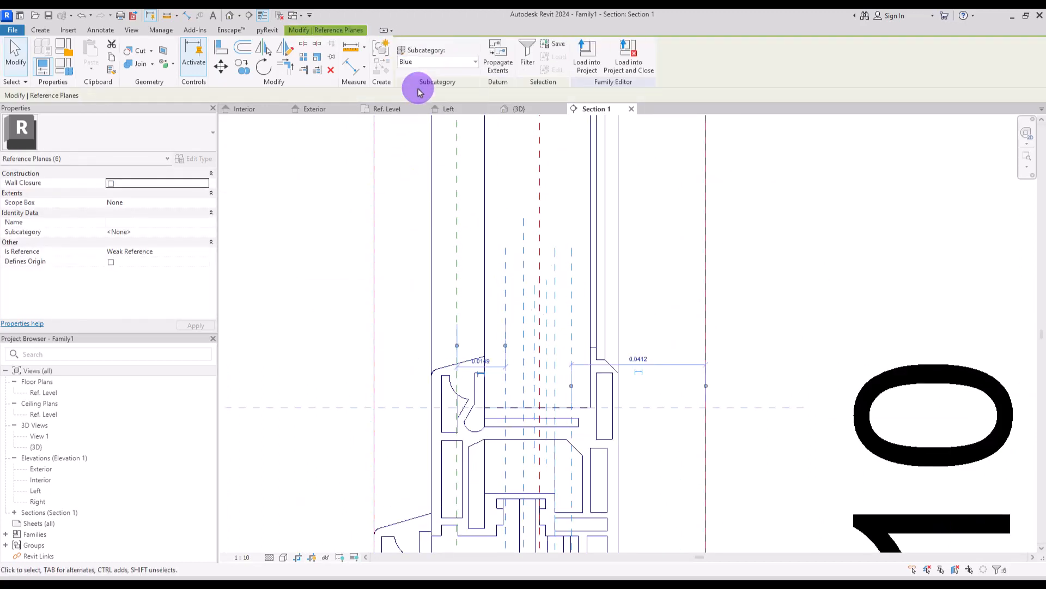
click(657, 241)
Align the two outermost vertical Blue planes to the opposite inner faces of the sash's glazing gap and lock the alignments.
scroll(410, 219, up, 1)
key(a)
key(l)
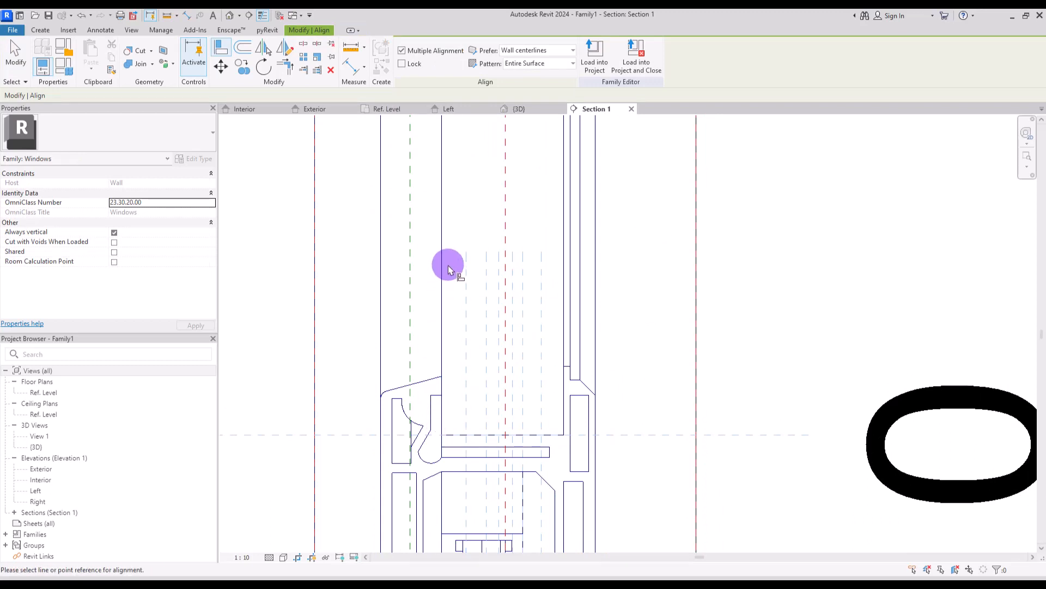
click(442, 220)
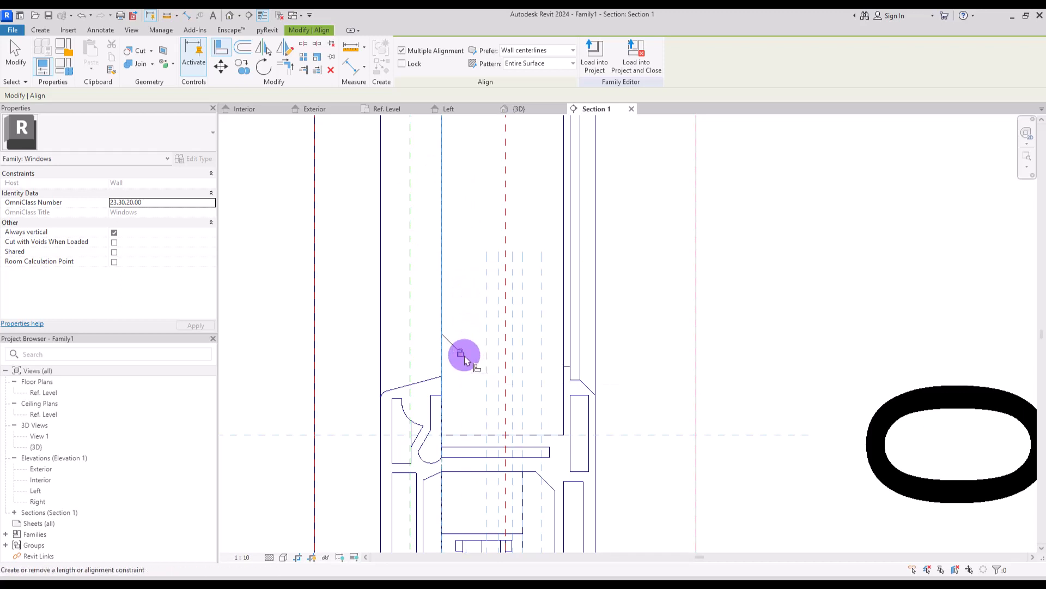
key(Escape)
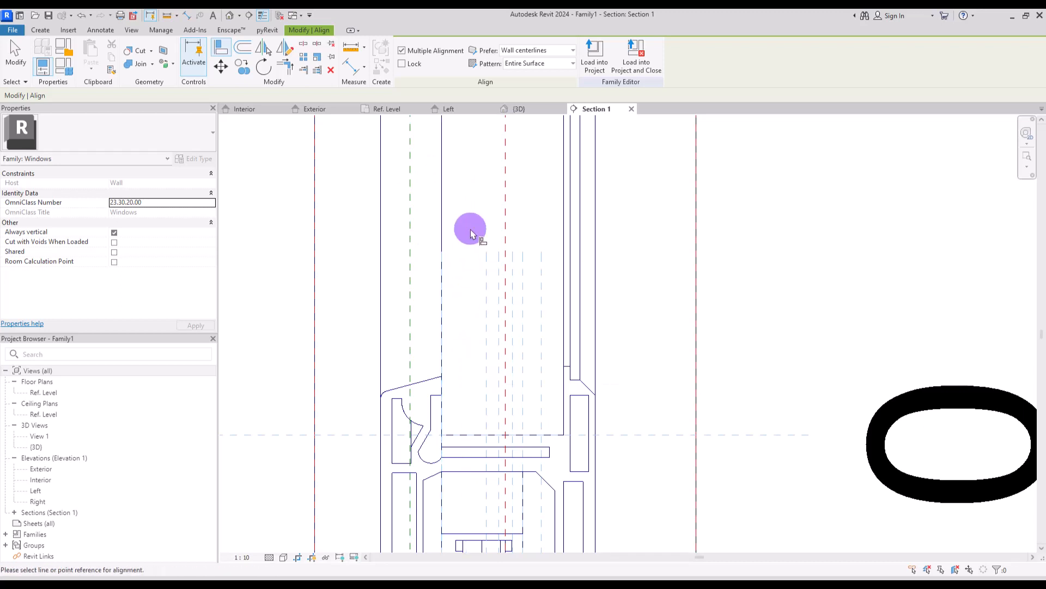
click(563, 244)
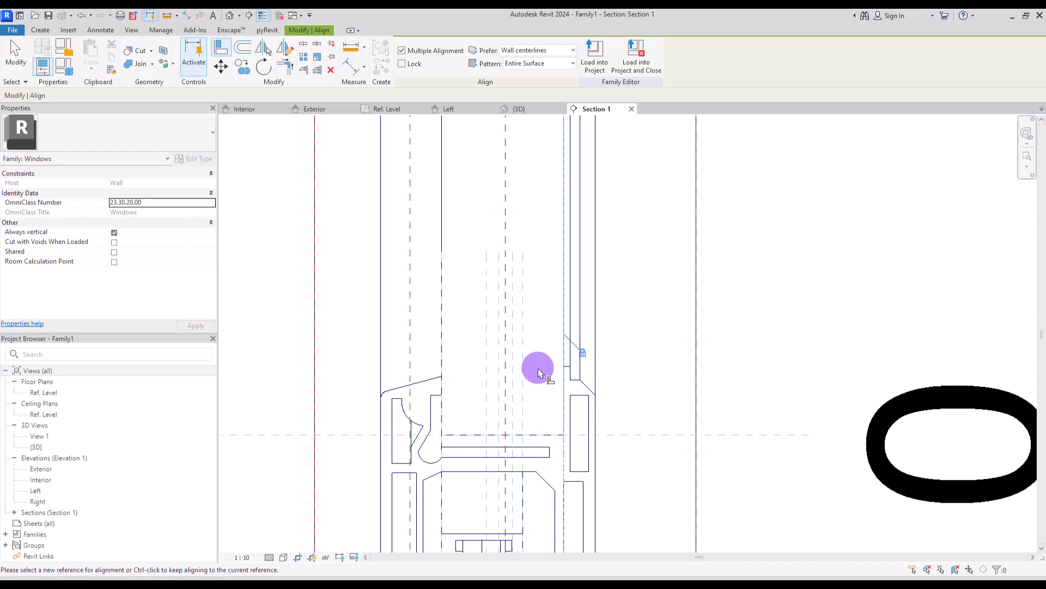
key(Escape)
key(Escape)
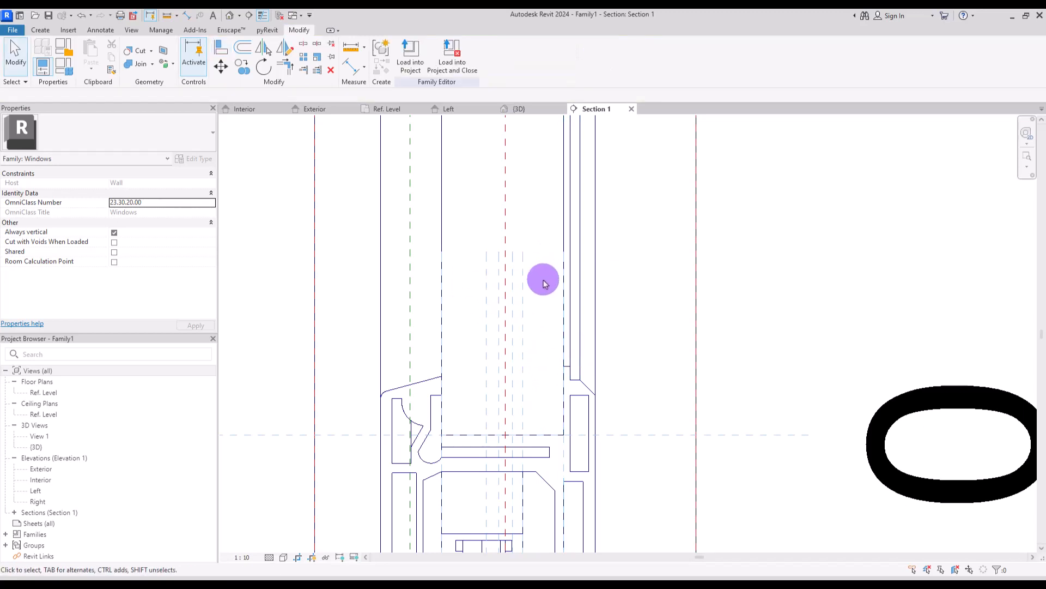
Place a continuous aligned dimension string across all six vertical Blue reference planes, below the sill.
click(347, 66)
middle_drag(600, 454, 587, 65)
middle_drag(564, 377, 557, 156)
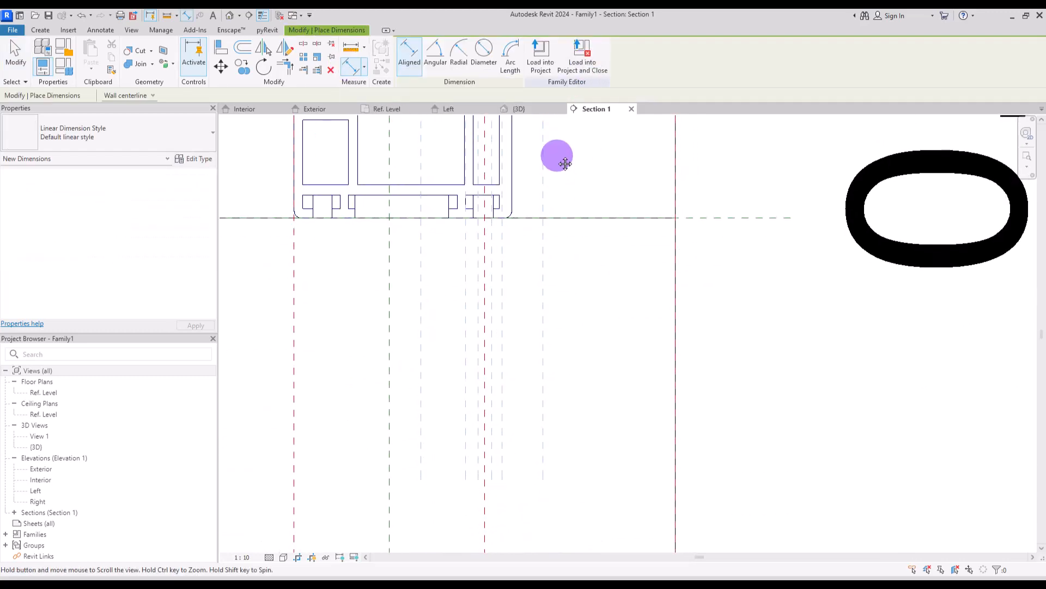
click(422, 323)
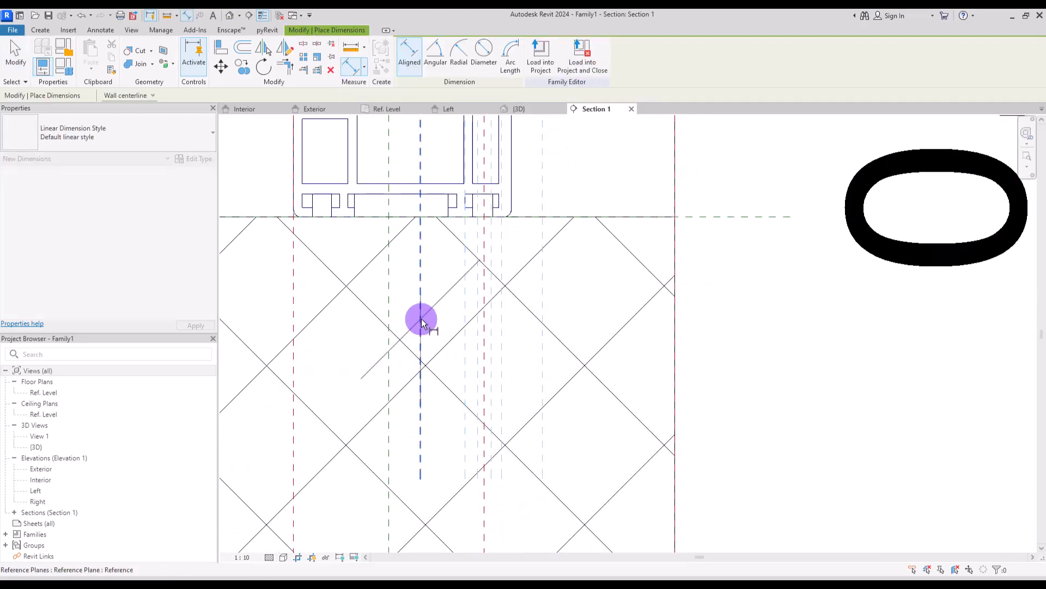
click(490, 304)
click(501, 306)
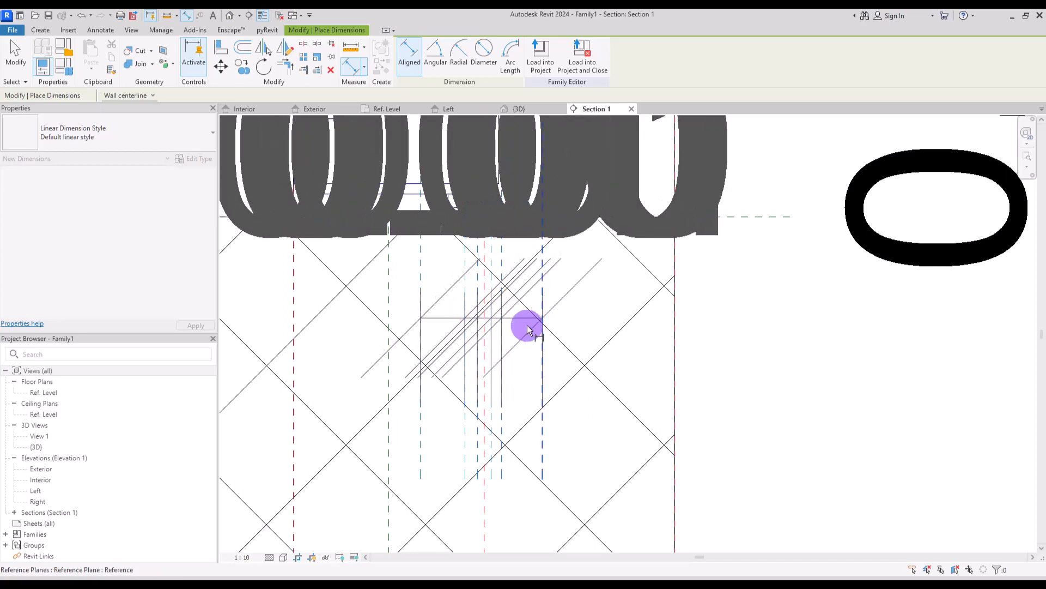
scroll(527, 327, down, 5)
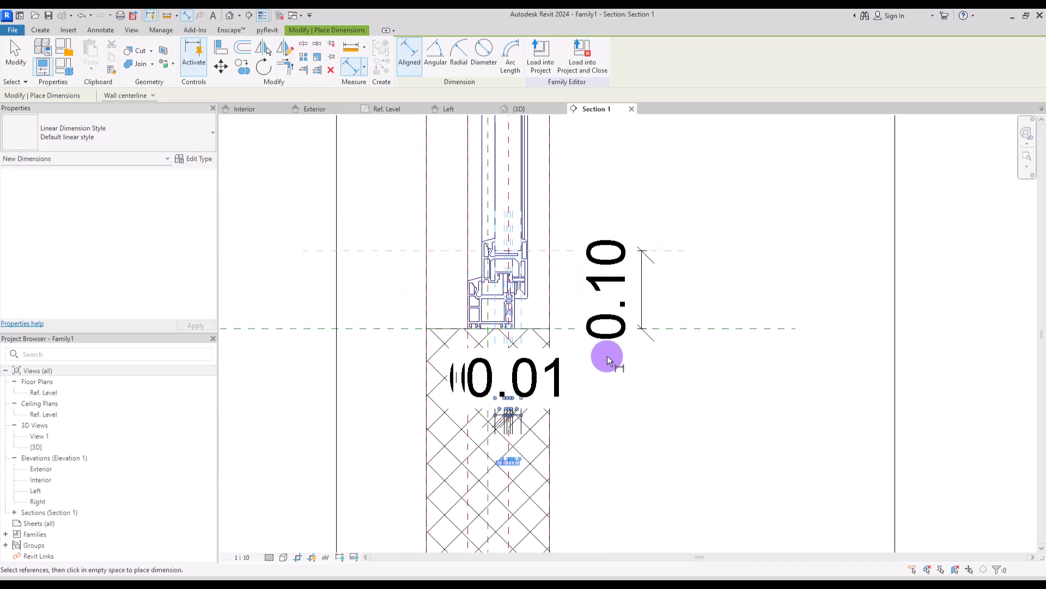
Apply the equality constraint to the dimension chain across the closely spaced glazing reference planes and set the section's view scale to 1:2.
click(509, 310)
scroll(509, 191, up, 5)
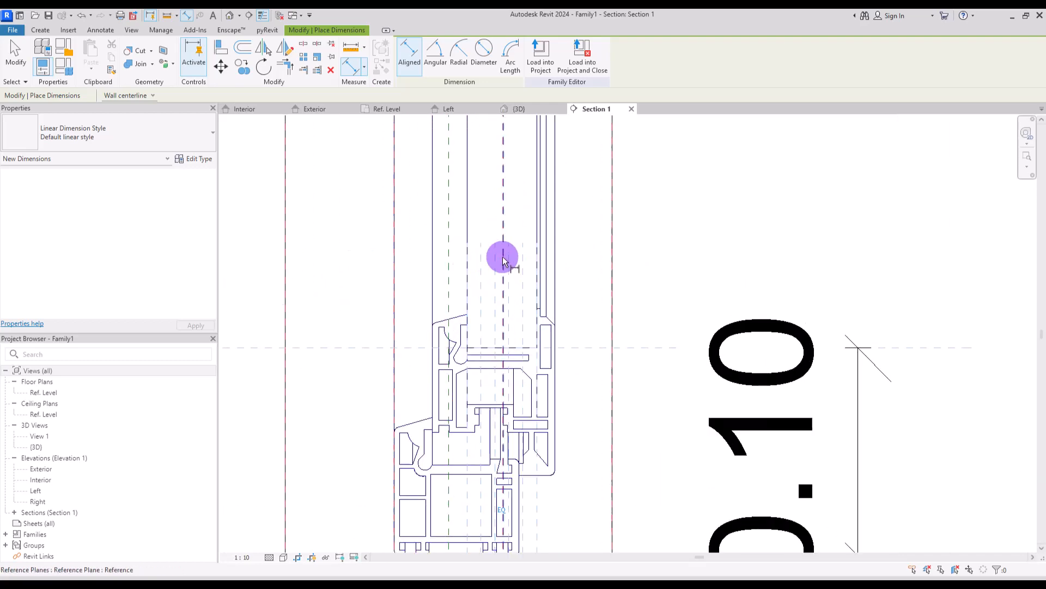
scroll(501, 259, up, 4)
scroll(507, 234, down, 4)
scroll(506, 234, down, 5)
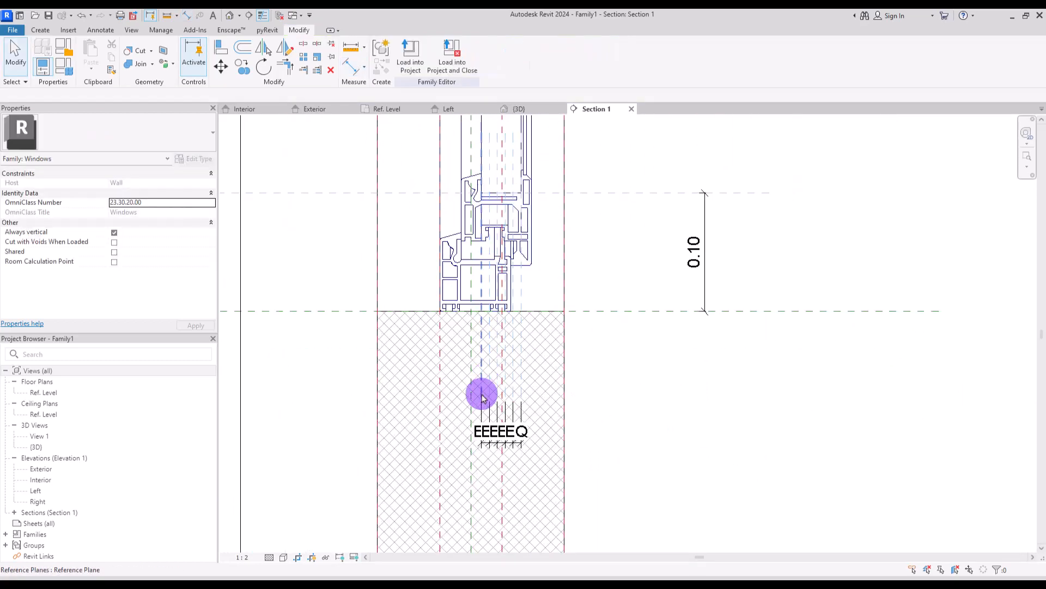
scroll(472, 414, up, 2)
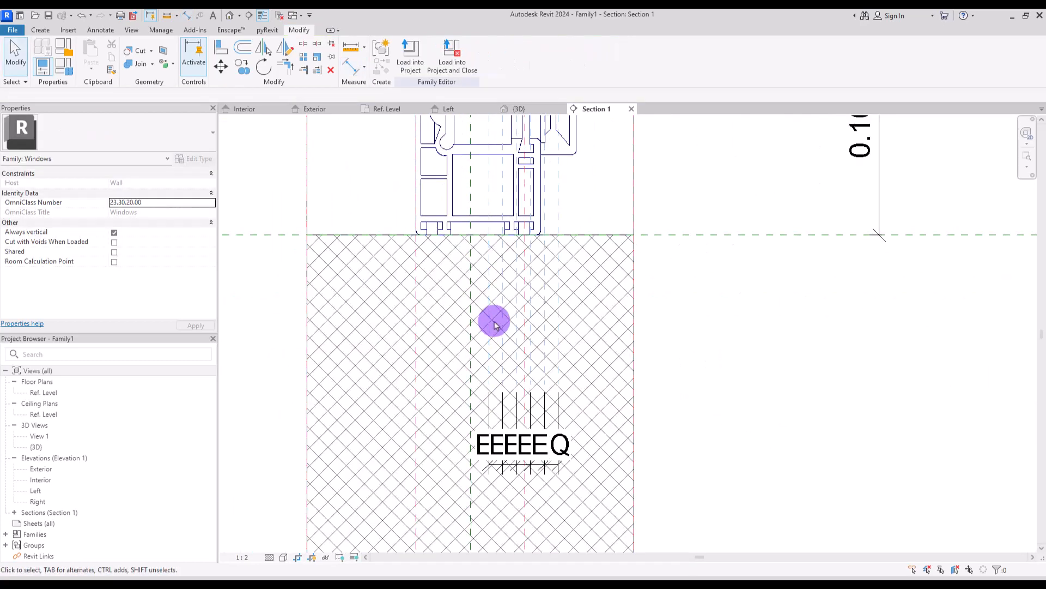
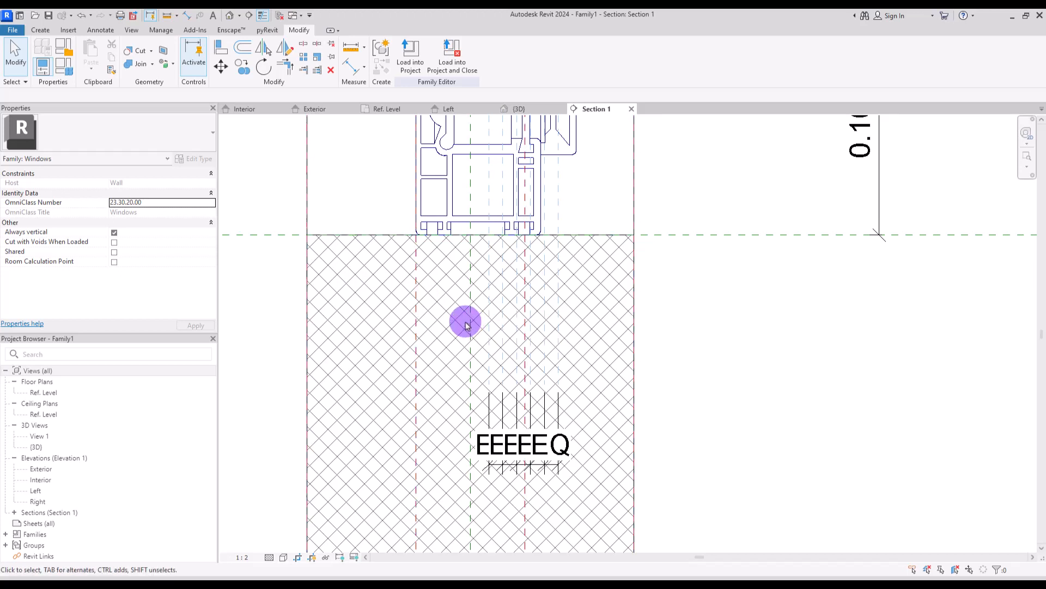
Add an aligned dimension below the frame between the frame's left-face reference plane and the nearest glazing reference plane.
key(d)
key(i)
click(490, 334)
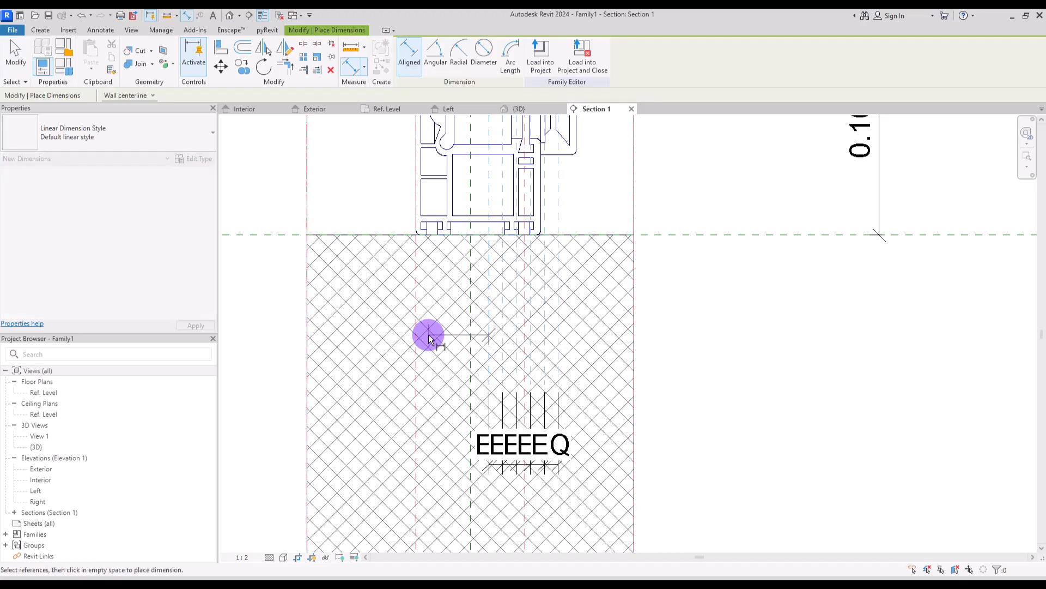
click(416, 334)
click(318, 384)
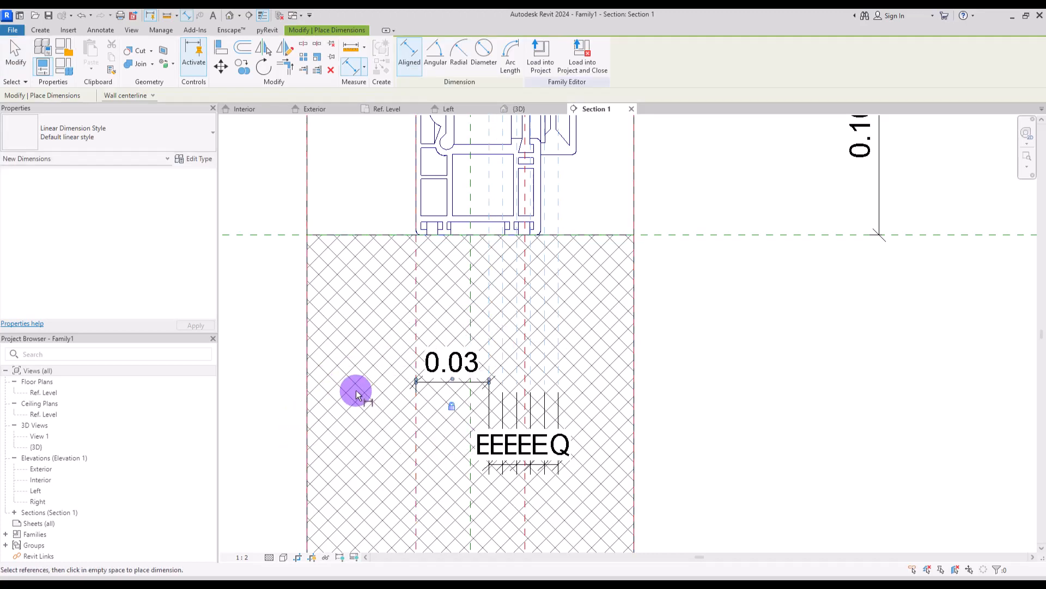
key(Escape)
key(Escape)
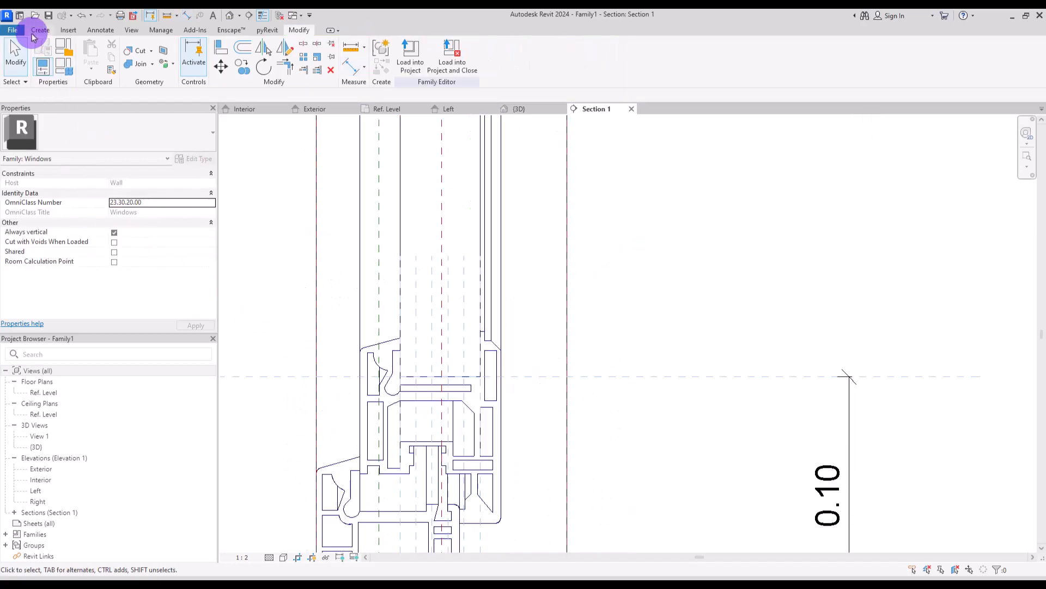
Start an extrusion on the work plane Reference Plane : Center (Left/Right).
click(40, 30)
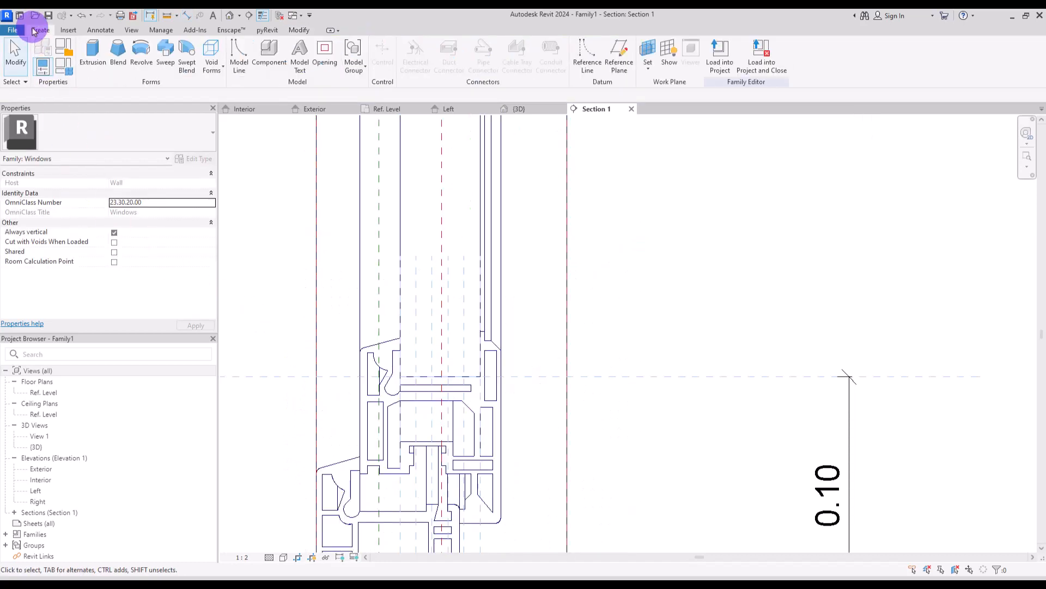
click(92, 51)
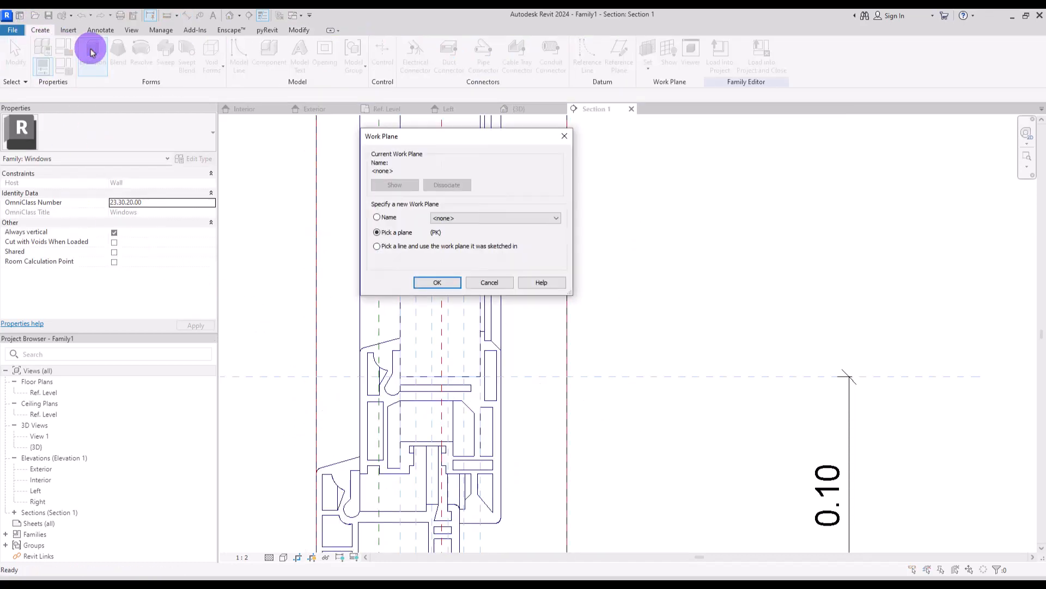
click(494, 218)
click(484, 250)
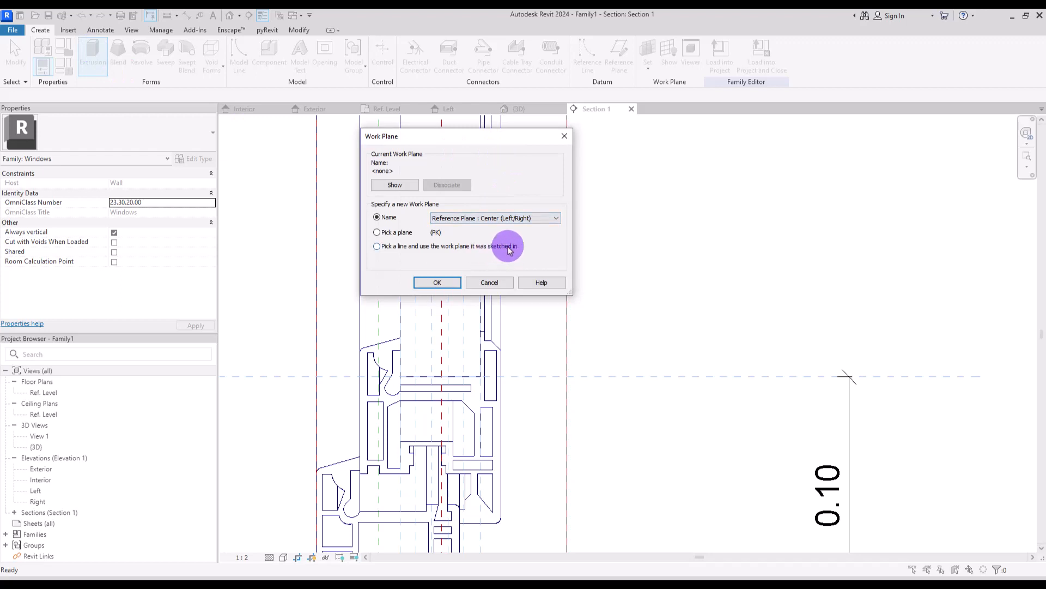
click(450, 284)
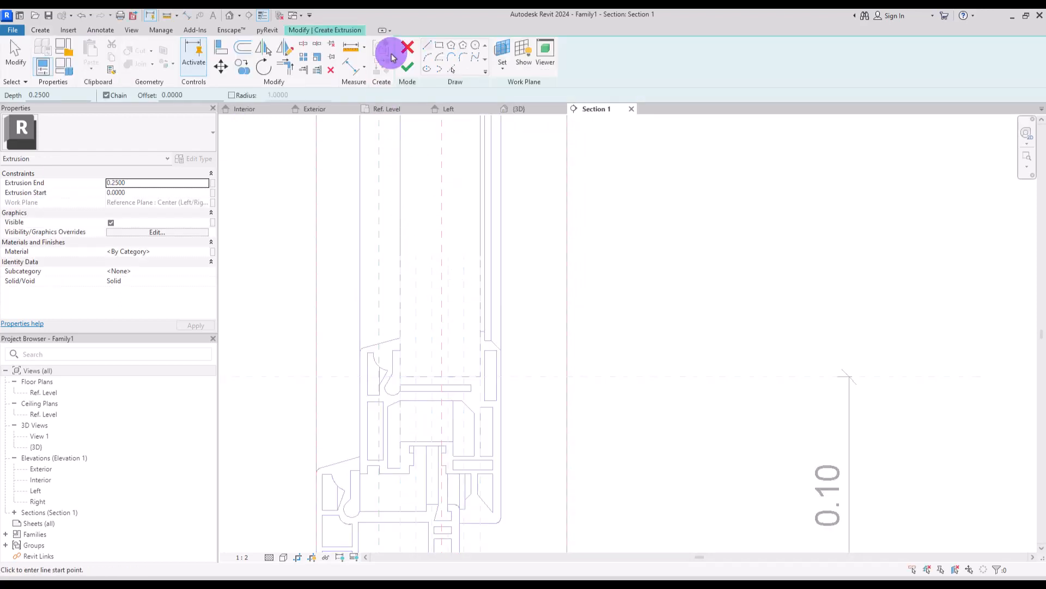
Sketch three narrow upright rectangles side by side between the glazing reference planes above the lower frame profile.
click(441, 52)
click(408, 181)
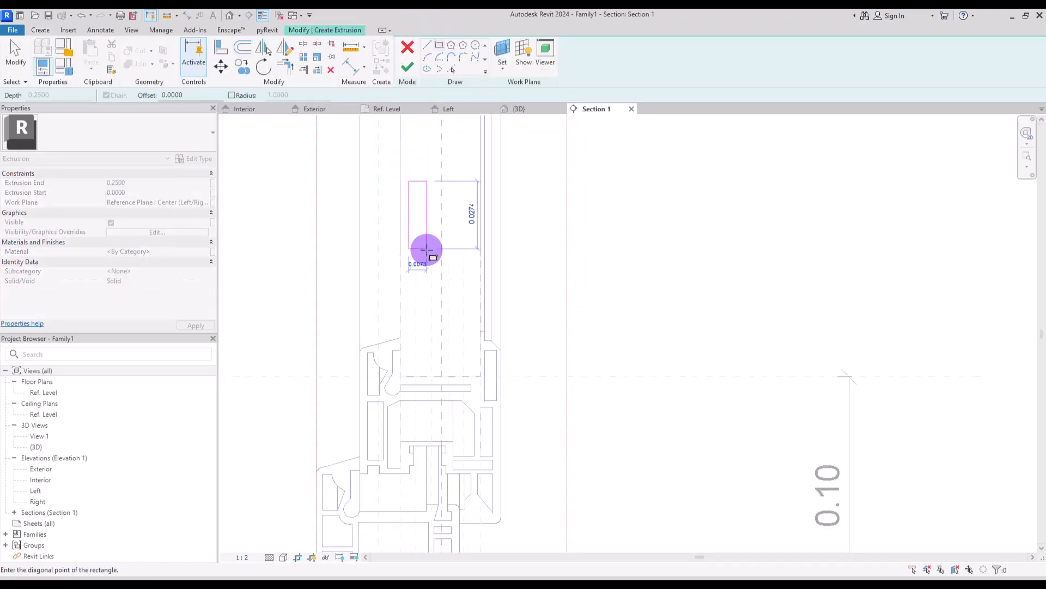
click(417, 247)
click(466, 172)
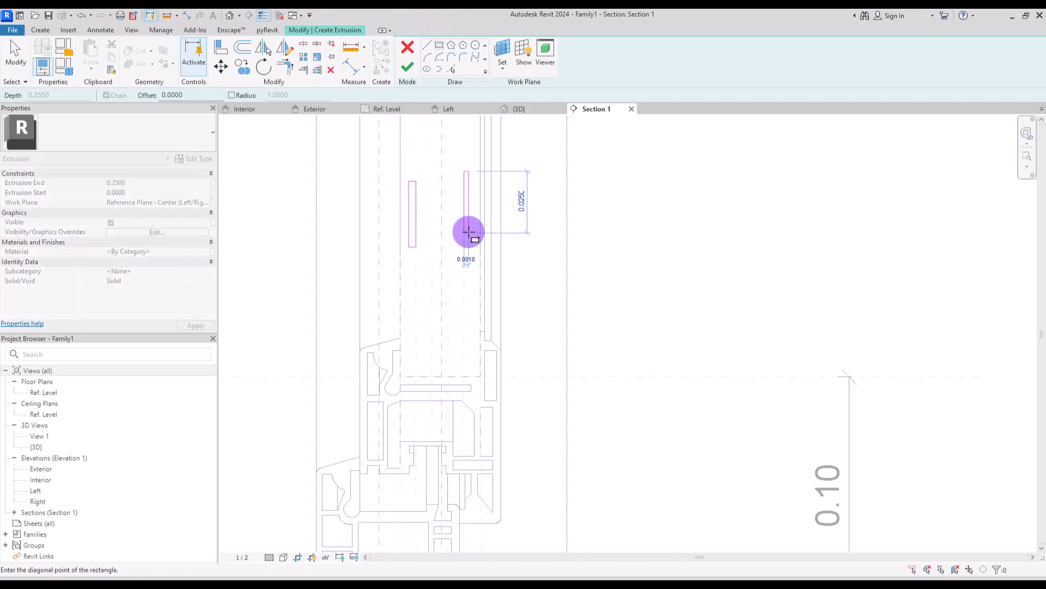
click(469, 248)
click(432, 152)
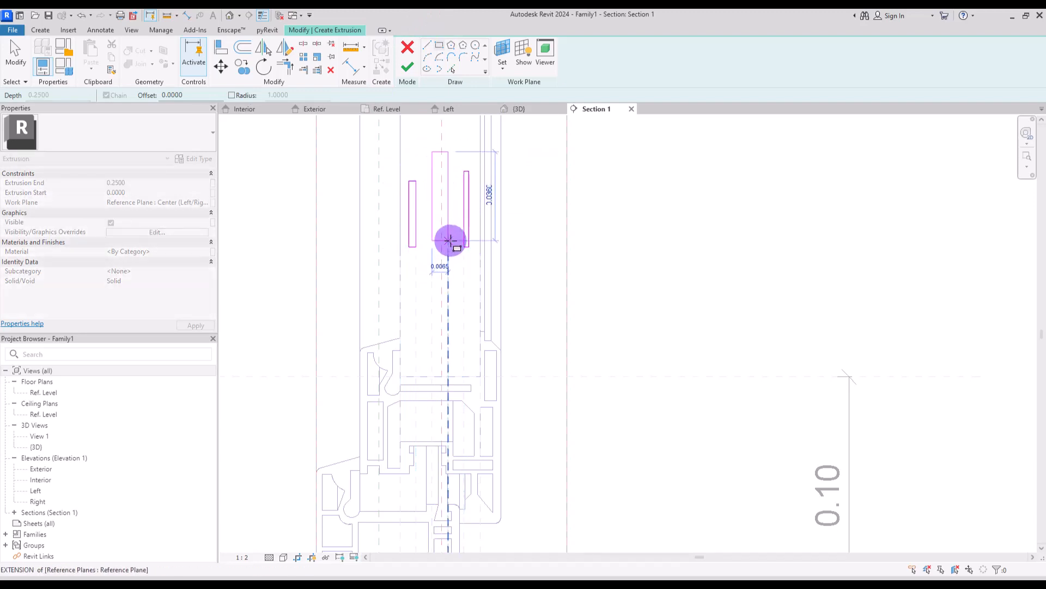
click(449, 240)
scroll(408, 236, up, 2)
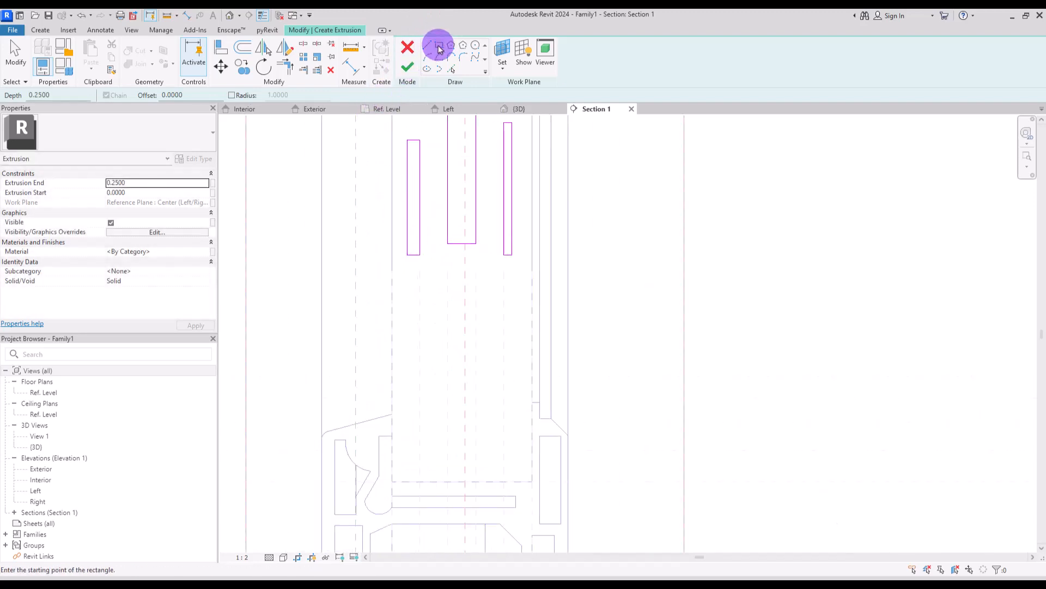
Align the vertical sides of the sketched glass rectangles to their glazing reference planes.
click(221, 47)
scroll(420, 310, down, 3)
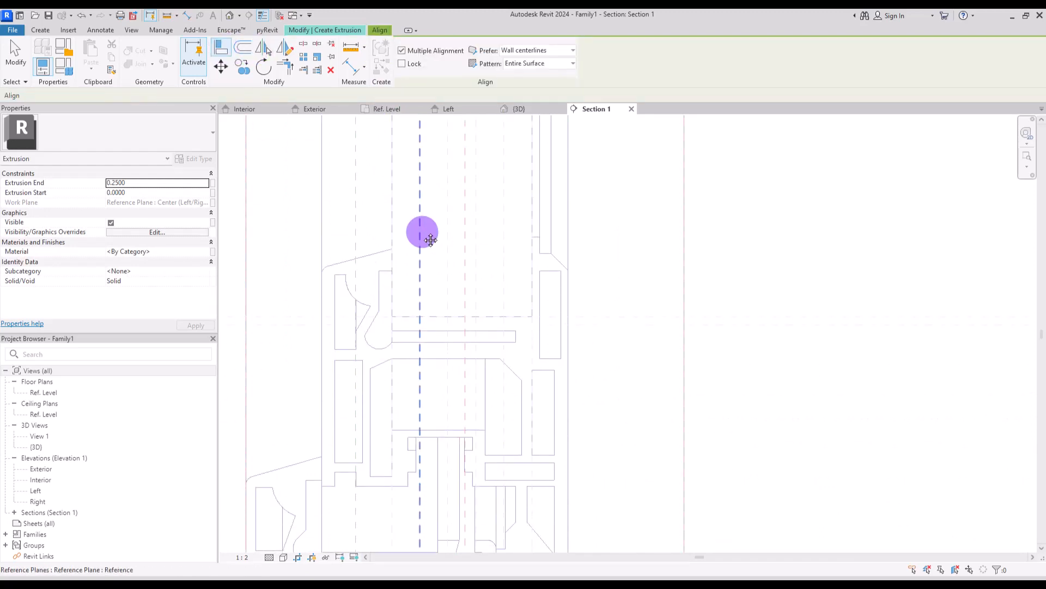
click(412, 205)
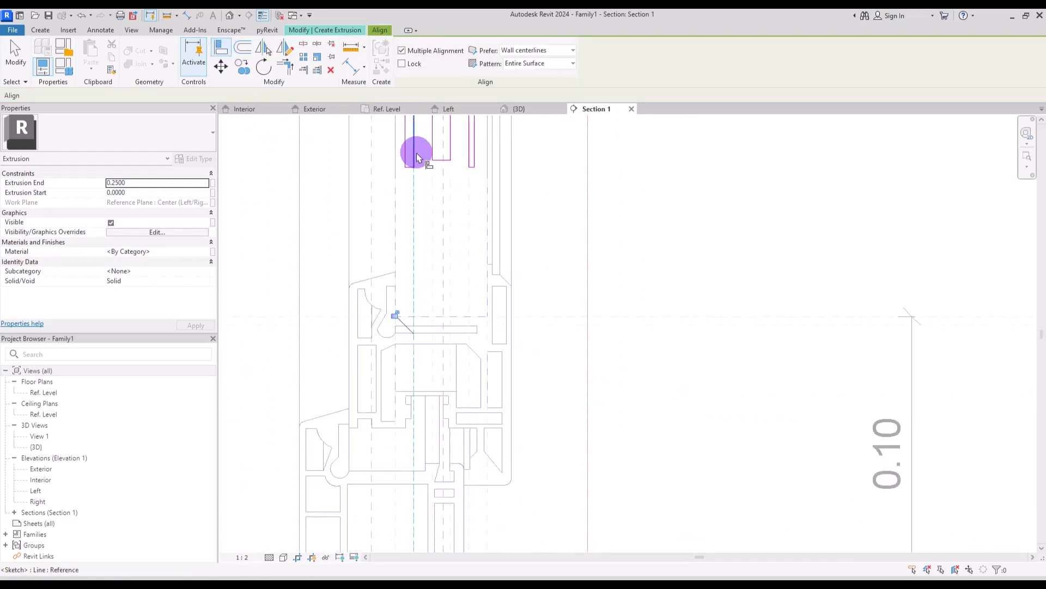
click(397, 315)
click(430, 213)
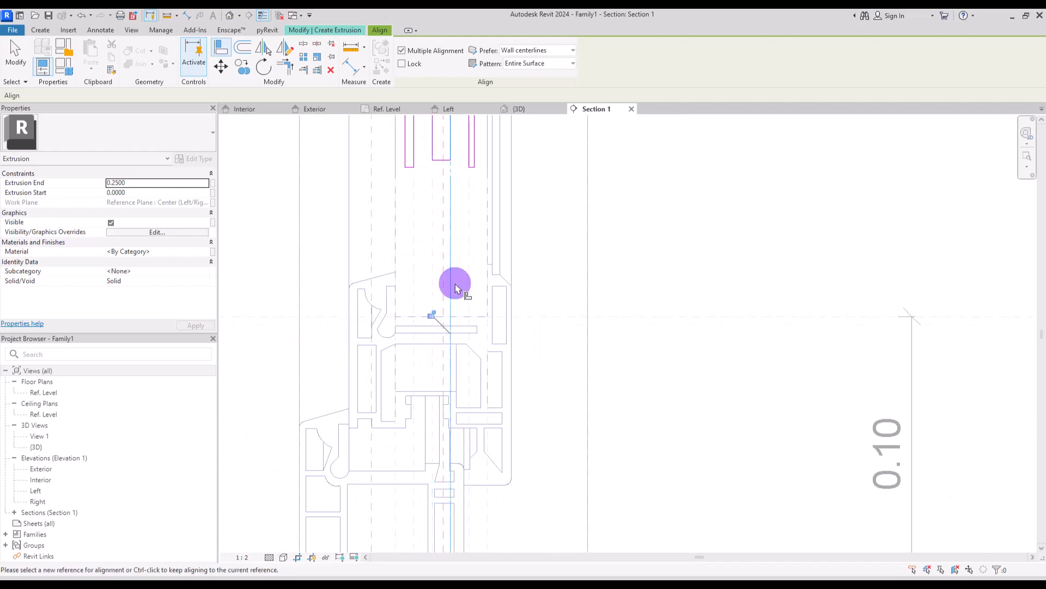
key(Escape)
middle_drag(514, 535, 512, 457)
scroll(511, 458, down, 1)
click(491, 258)
click(481, 163)
key(Escape)
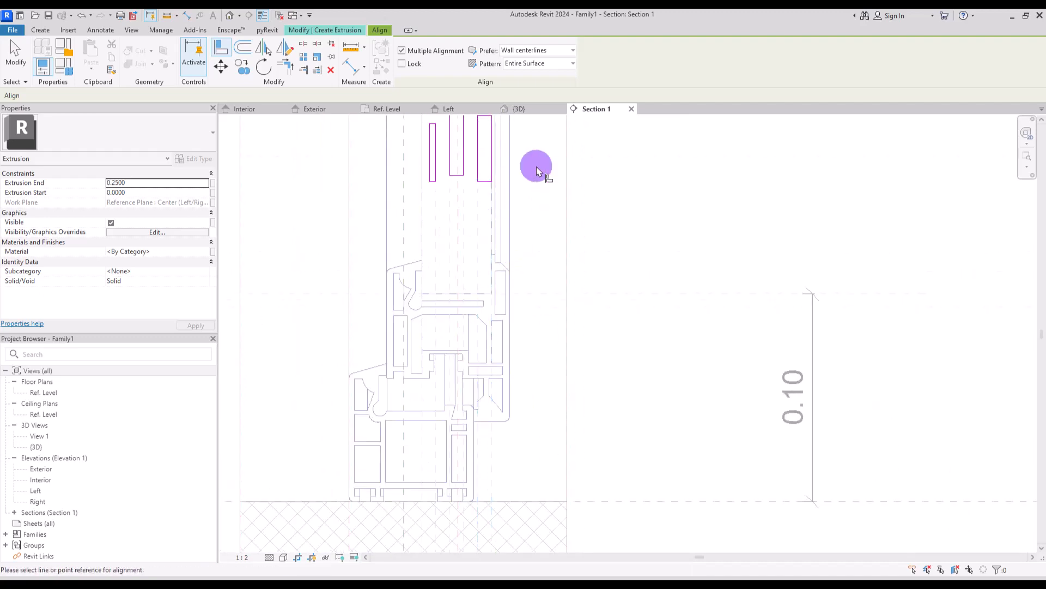
Align the leftmost rectangle's outer side to its reference plane and lock the three rectangles' bottom edges to the lower horizontal reference plane.
click(429, 156)
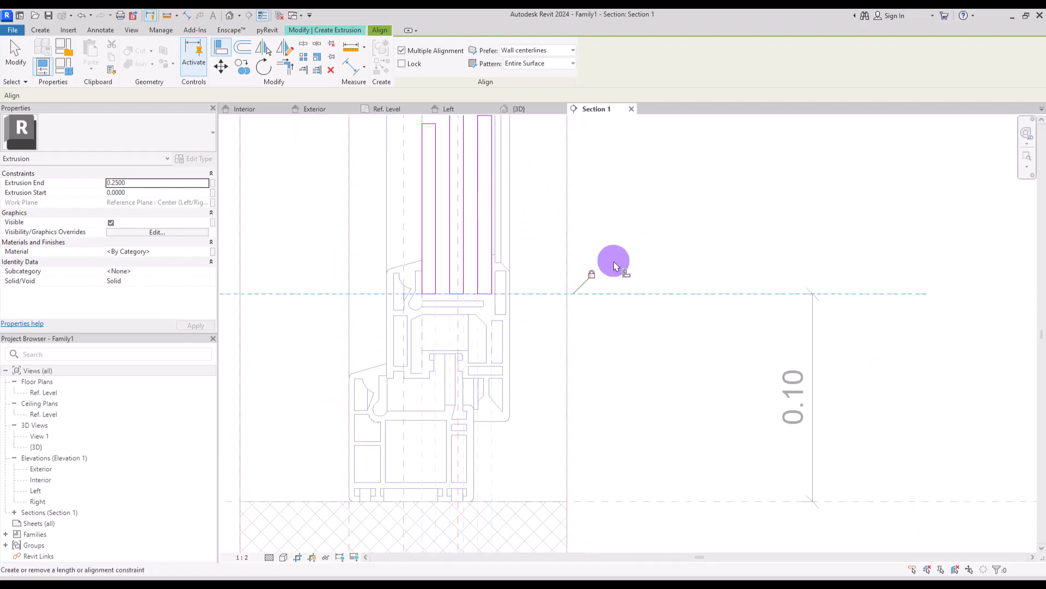
click(485, 295)
scroll(469, 439, down, 6)
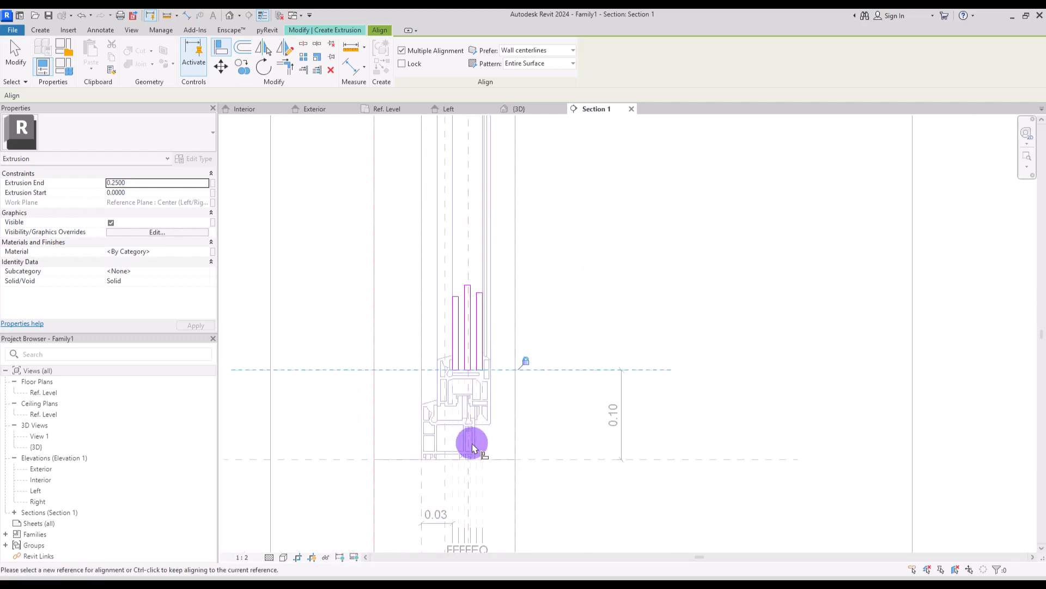
Align the top edges of the three glass rectangles to the horizontal reference plane at the upper sash profile.
middle_drag(552, 266, 526, 469)
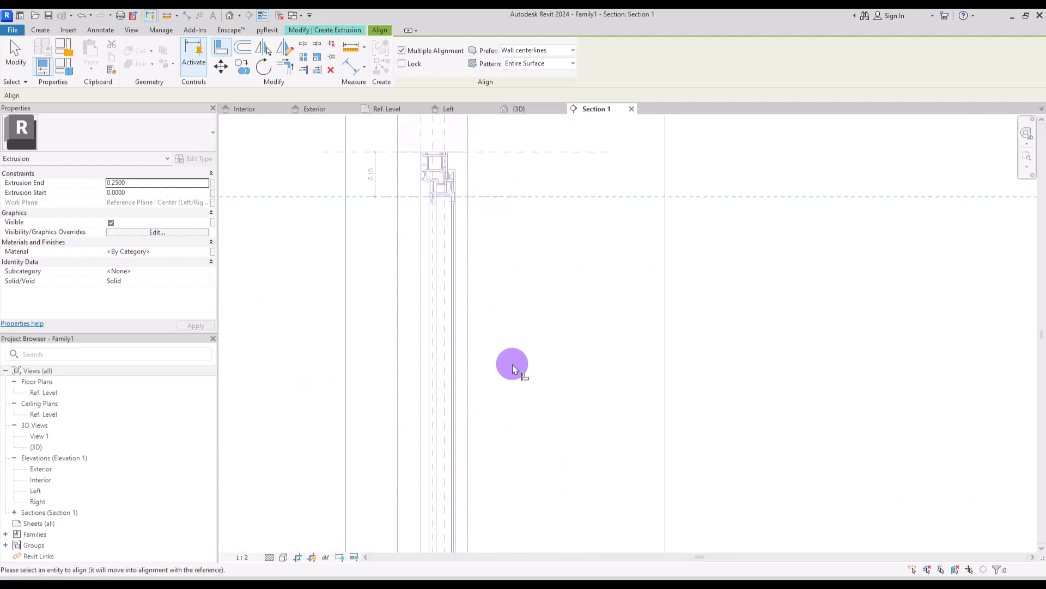
middle_drag(512, 372, 517, 186)
scroll(443, 427, up, 5)
click(540, 372)
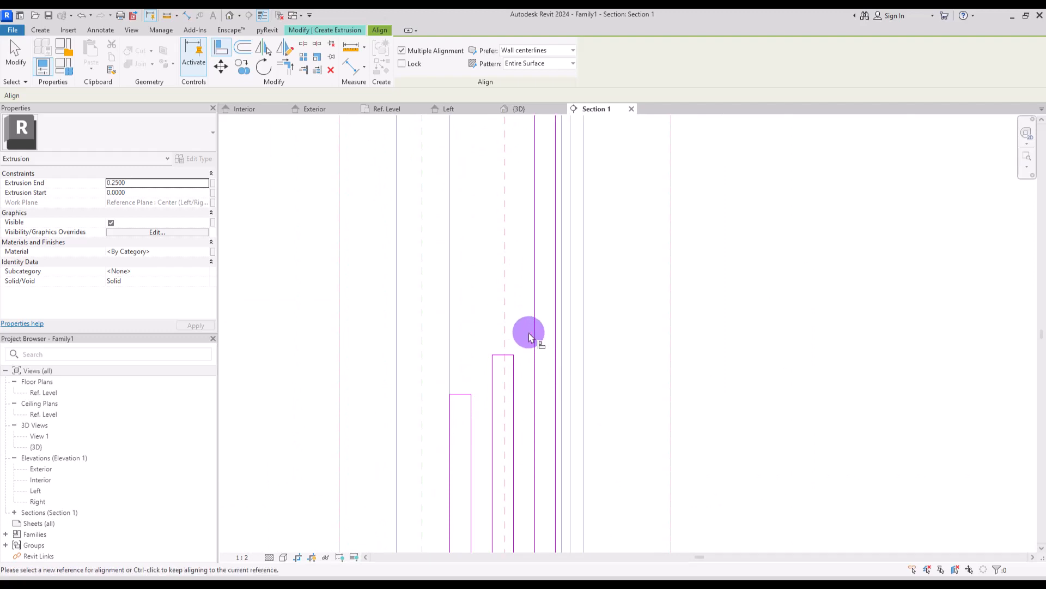
click(498, 361)
click(461, 393)
scroll(463, 382, down, 3)
middle_drag(526, 283, 498, 469)
middle_drag(580, 218, 549, 458)
middle_drag(591, 244, 594, 477)
scroll(408, 364, up, 3)
key(Escape)
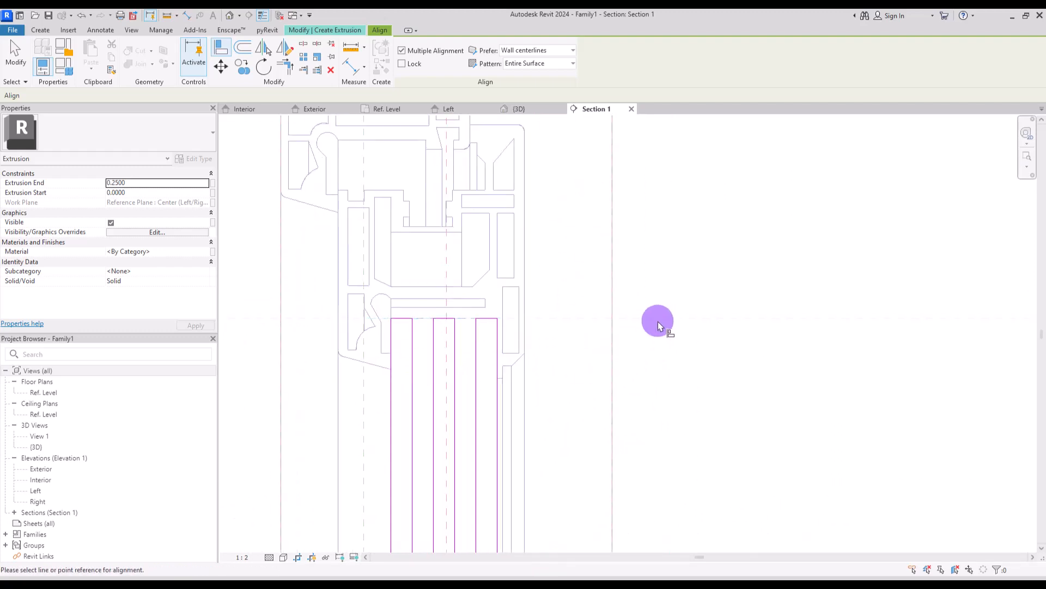
click(642, 318)
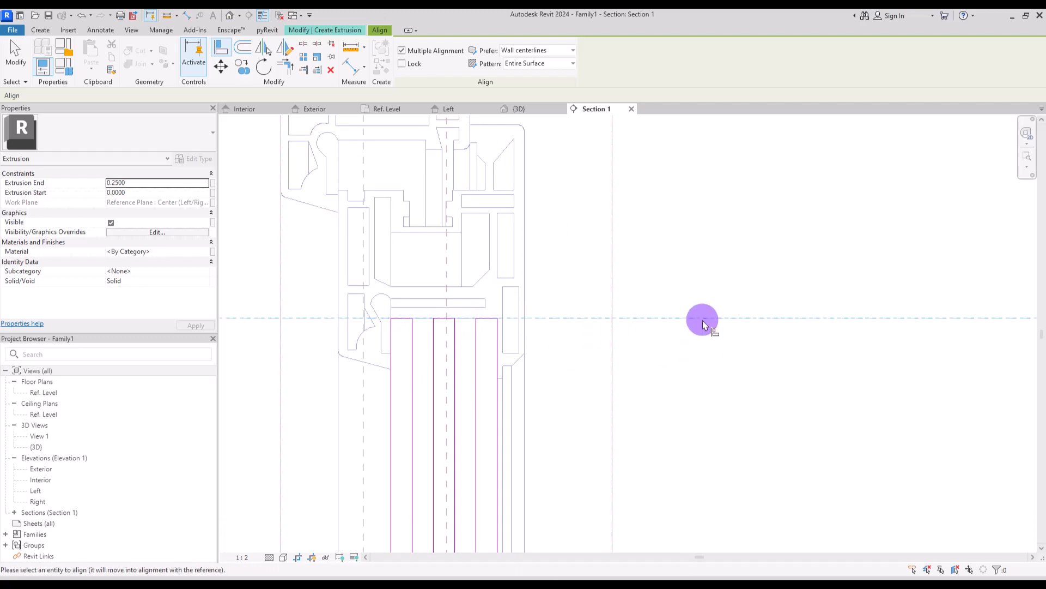
click(606, 339)
Finish the sketch of the three-pane glass extrusion.
scroll(602, 339, down, 3)
key(Escape)
key(Escape)
scroll(433, 427, down, 5)
middle_drag(434, 431, 438, 164)
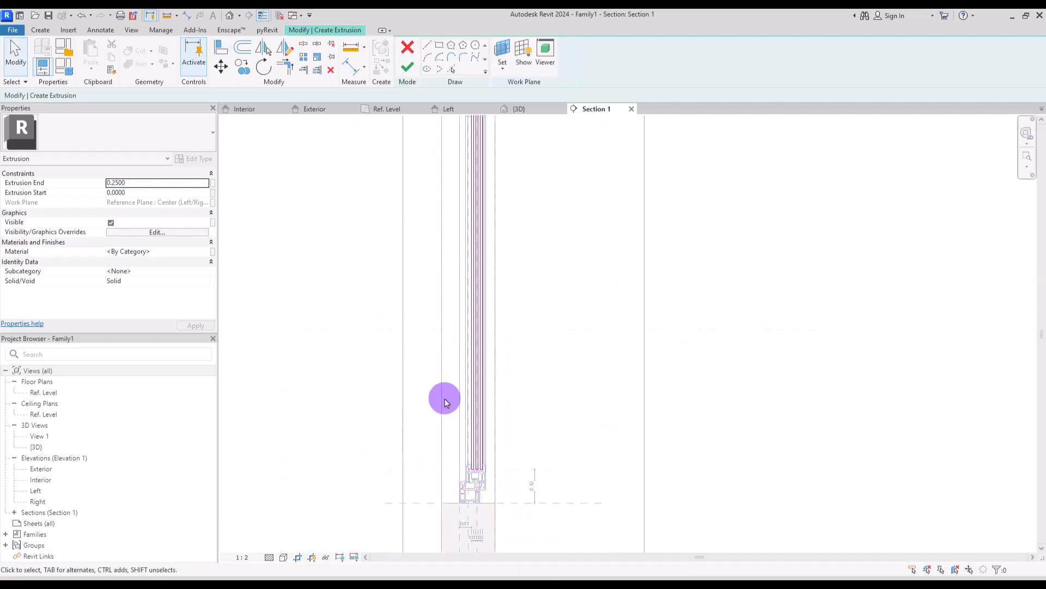
middle_drag(529, 290, 523, 349)
click(408, 67)
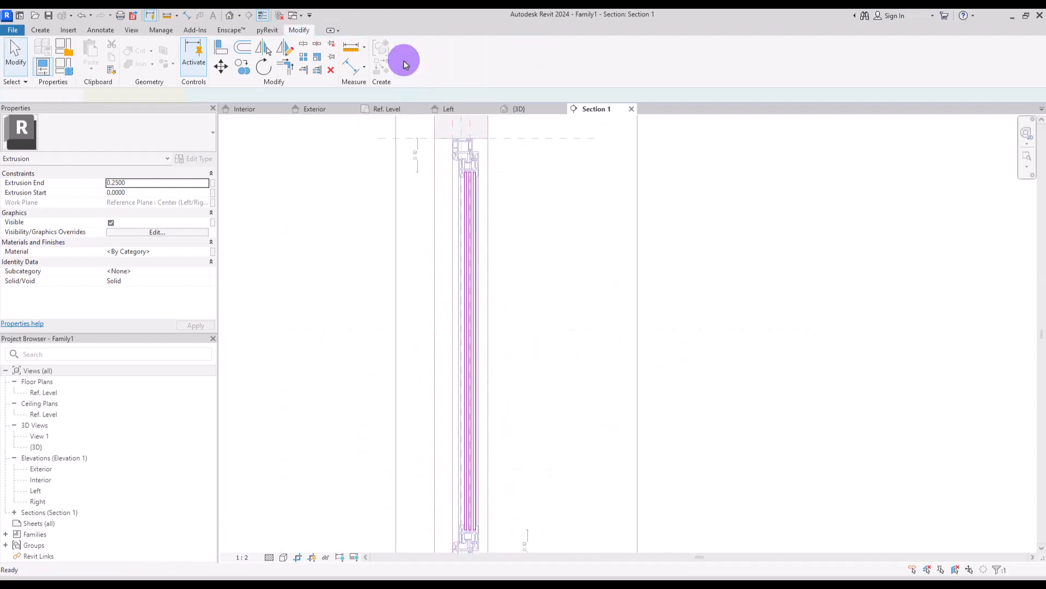
In the Interior elevation, stretch the glass extrusion's ends into the left sash opening, from about -0.2142 to -0.3667.
click(246, 108)
scroll(404, 300, up, 2)
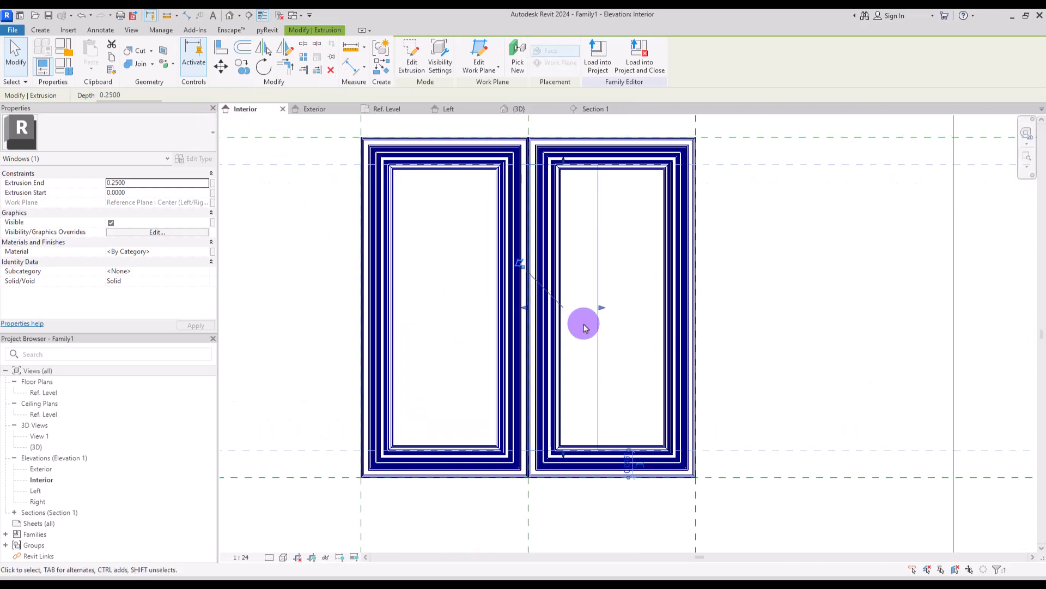
drag(601, 307, 423, 307)
drag(533, 307, 469, 311)
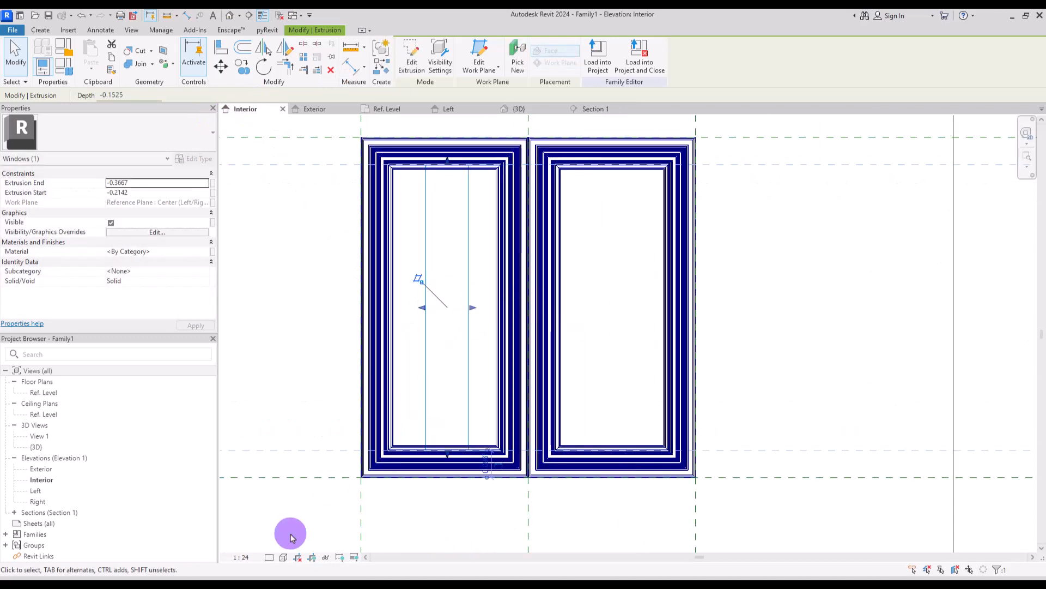
Set the Interior elevation to Fine detail level and a shaded visual style.
click(270, 557)
click(278, 545)
click(299, 536)
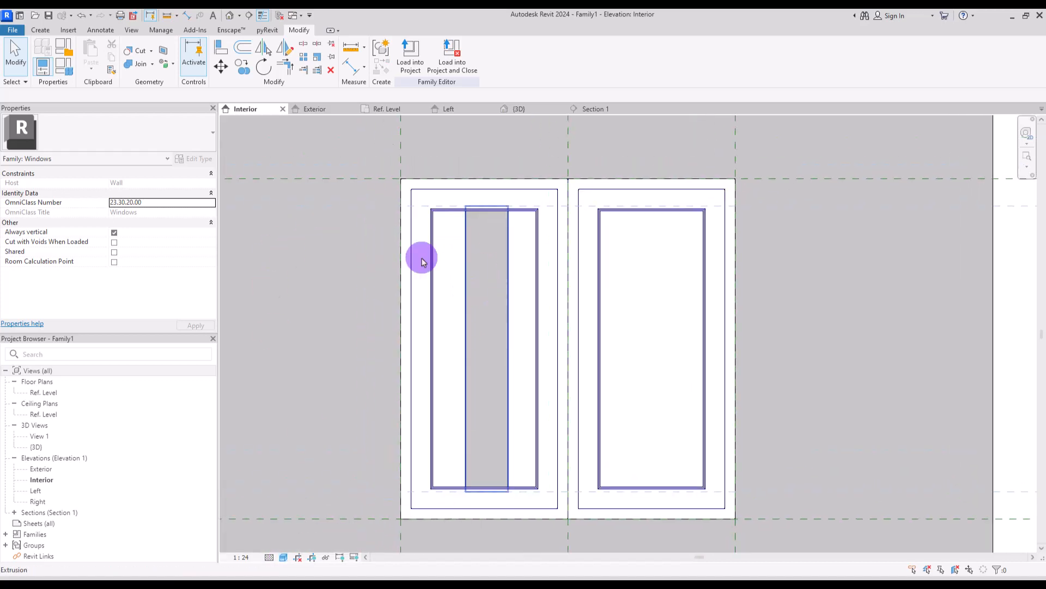
Draw two vertical reference planes in the Blue subcategory through the left and right members of the left sash.
click(40, 30)
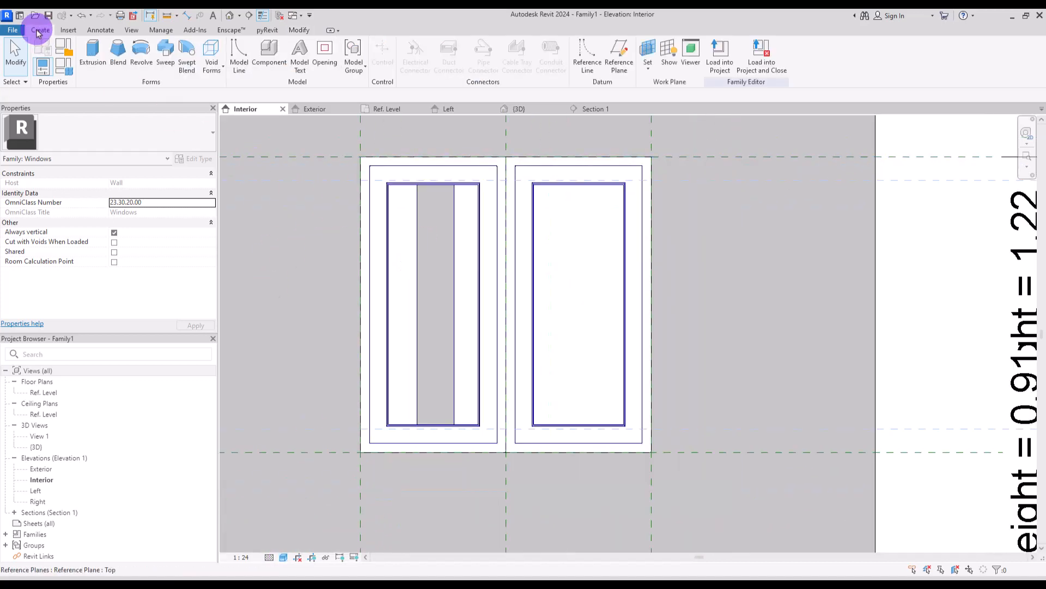
click(615, 52)
click(514, 63)
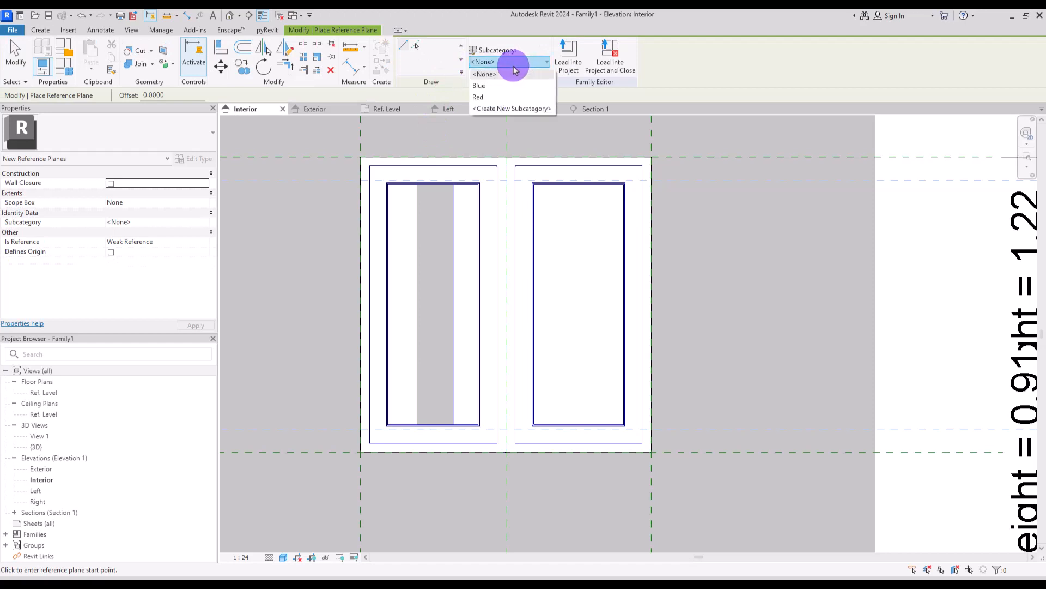
click(480, 86)
click(380, 127)
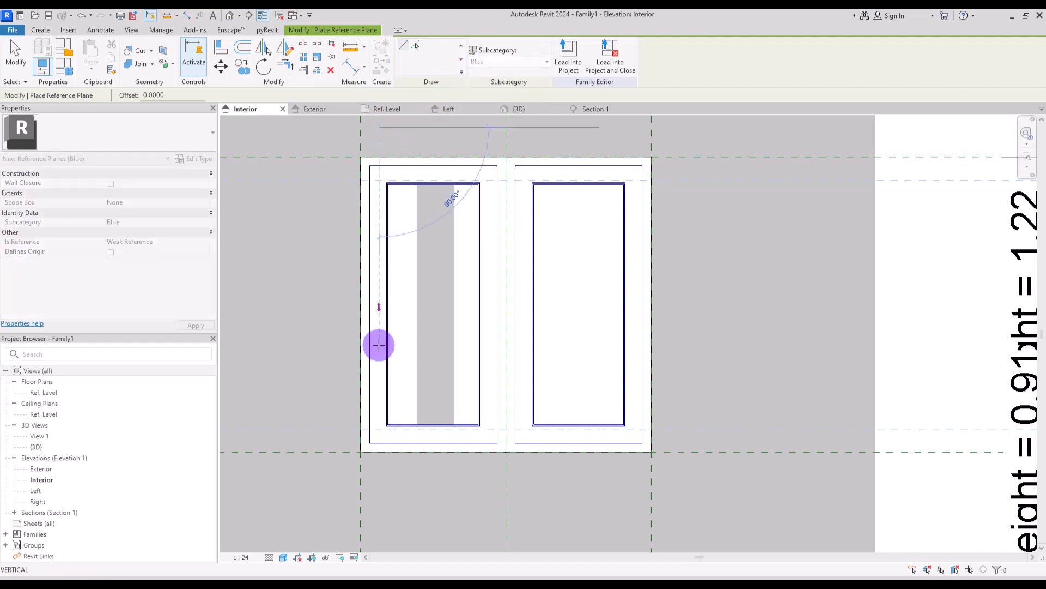
click(380, 495)
click(496, 133)
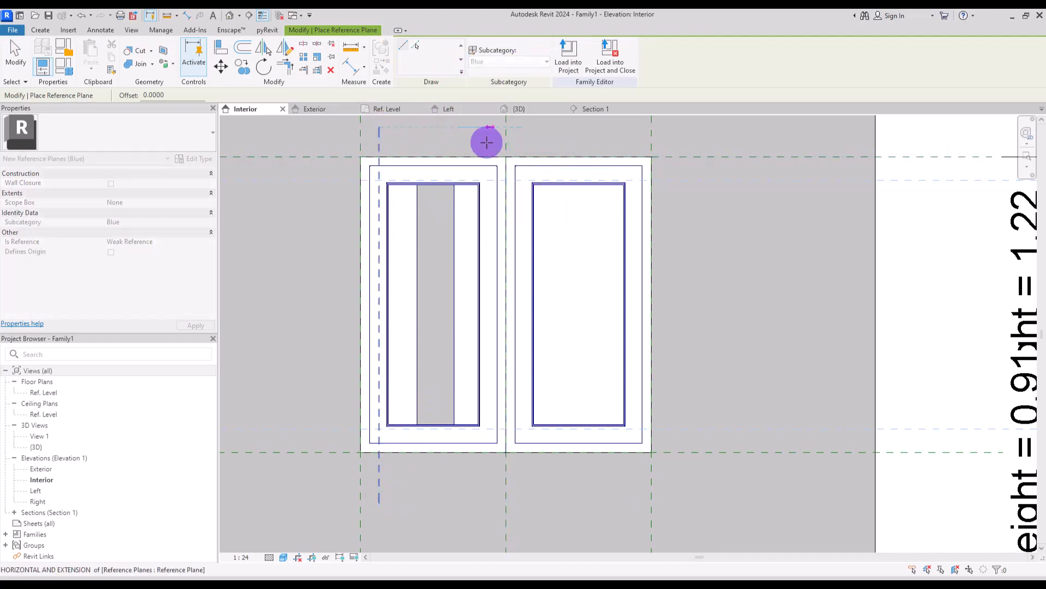
click(485, 472)
key(Escape)
key(Escape)
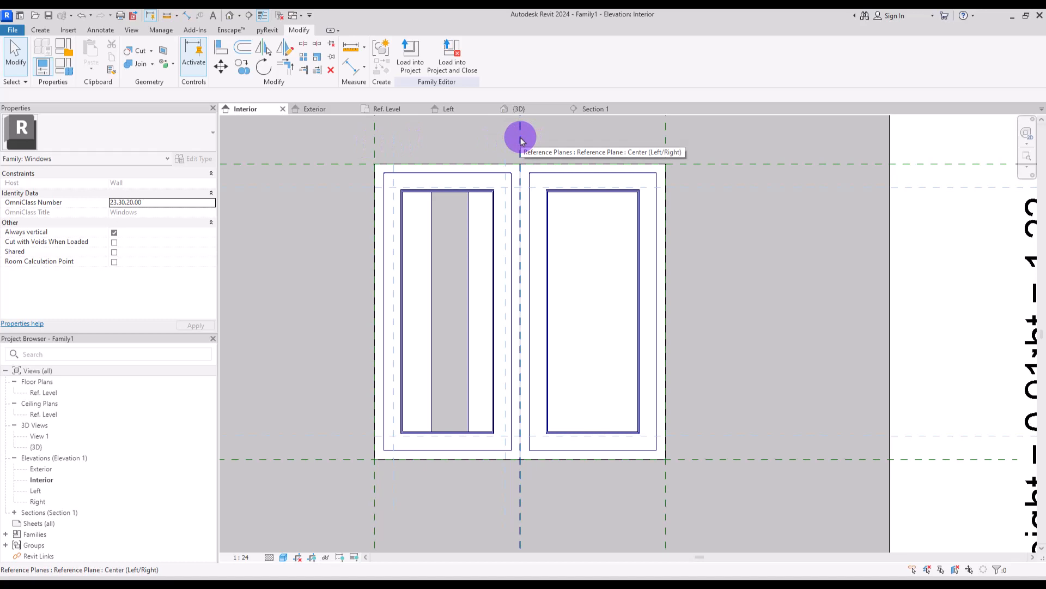
In Section 1, measure the vertical distance from the sill reference plane to the lower glazing plane using a temporary model line.
click(595, 108)
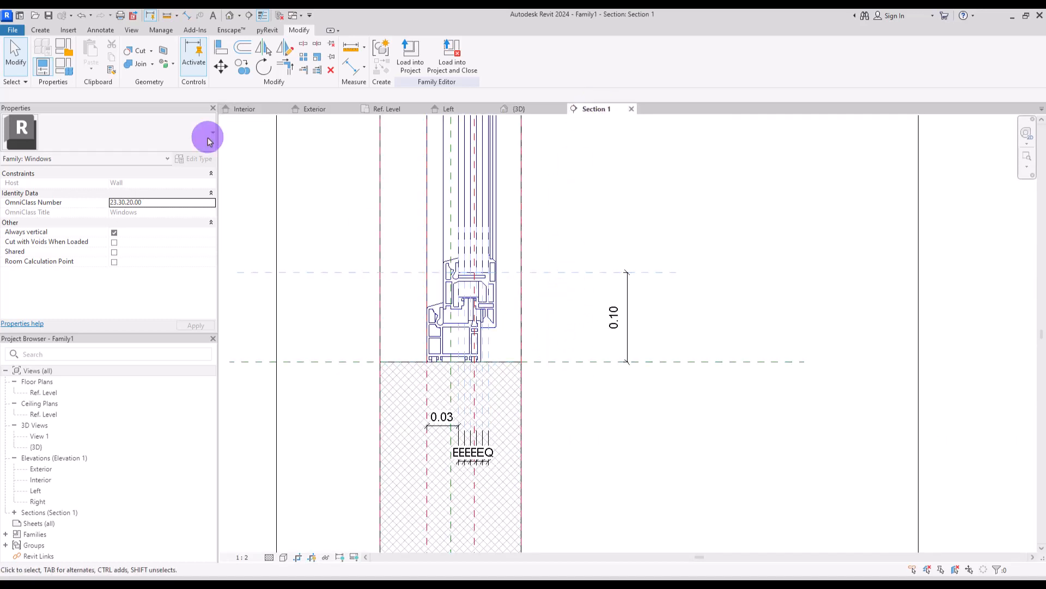
click(41, 30)
click(239, 50)
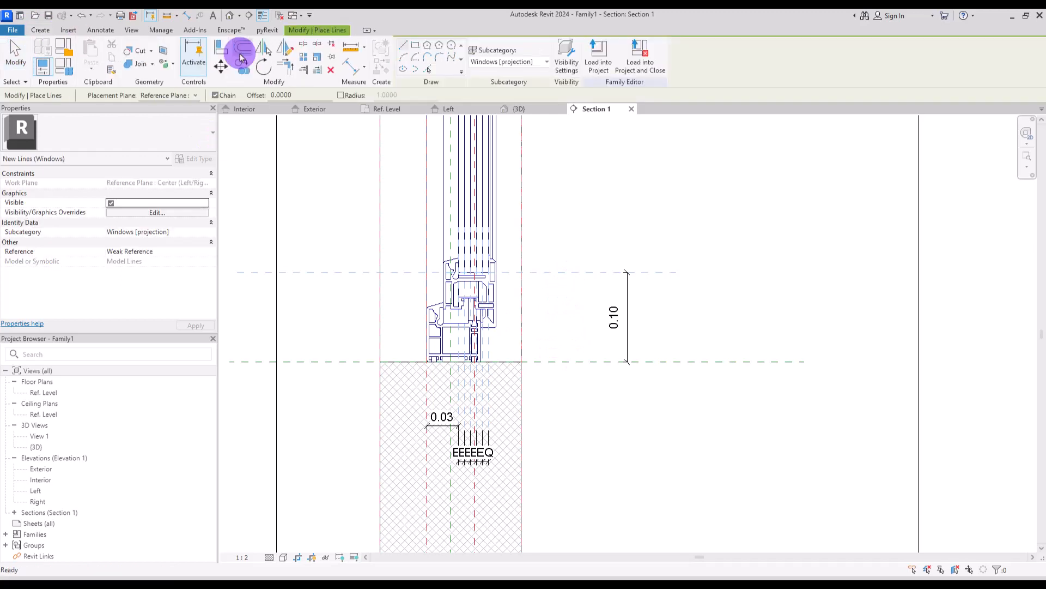
click(566, 272)
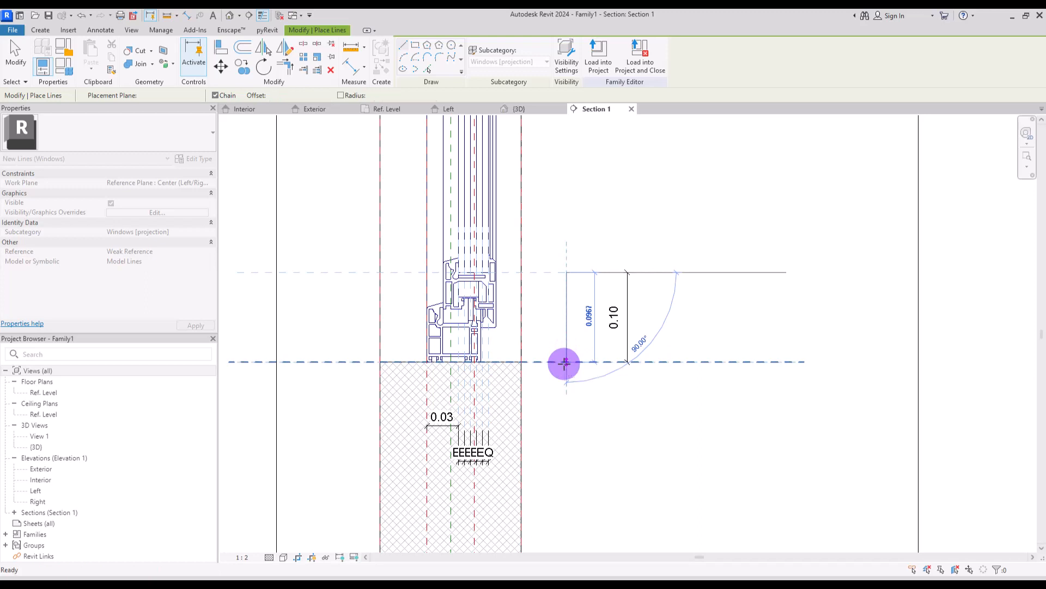
key(Escape)
key(Escape)
In the Interior elevation, set the left sash's two Blue reference planes 0.0967 from the window's left edge and the centre plane respectively.
click(248, 110)
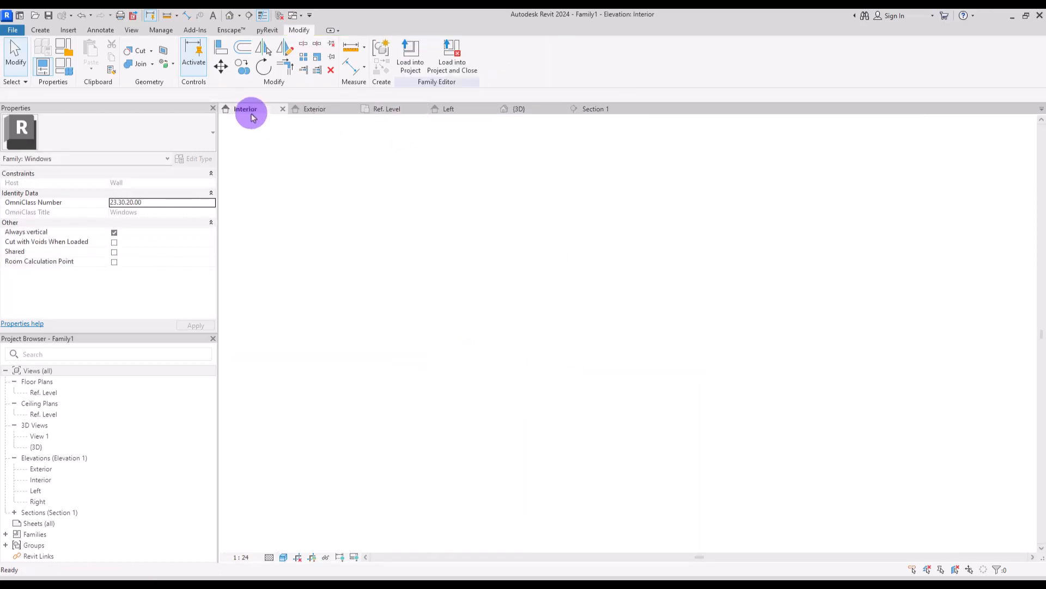
click(394, 154)
click(376, 200)
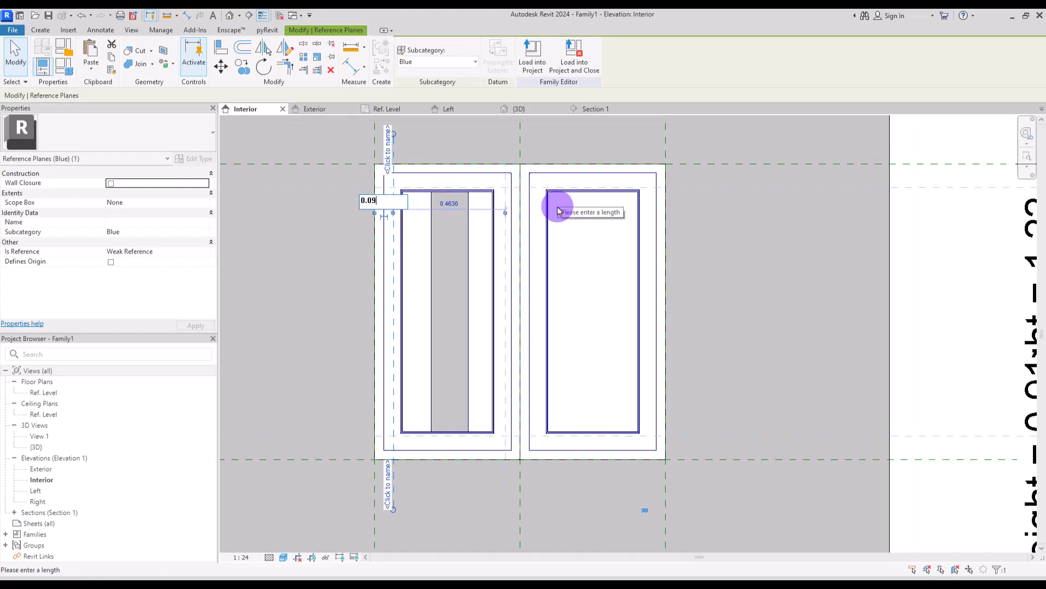
key(Return)
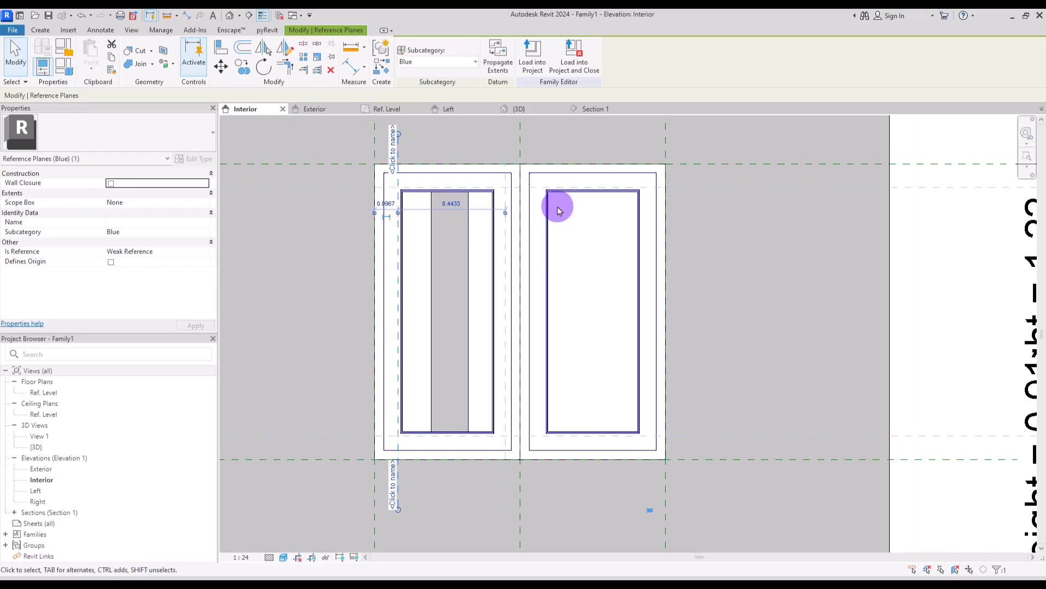
click(506, 155)
click(512, 204)
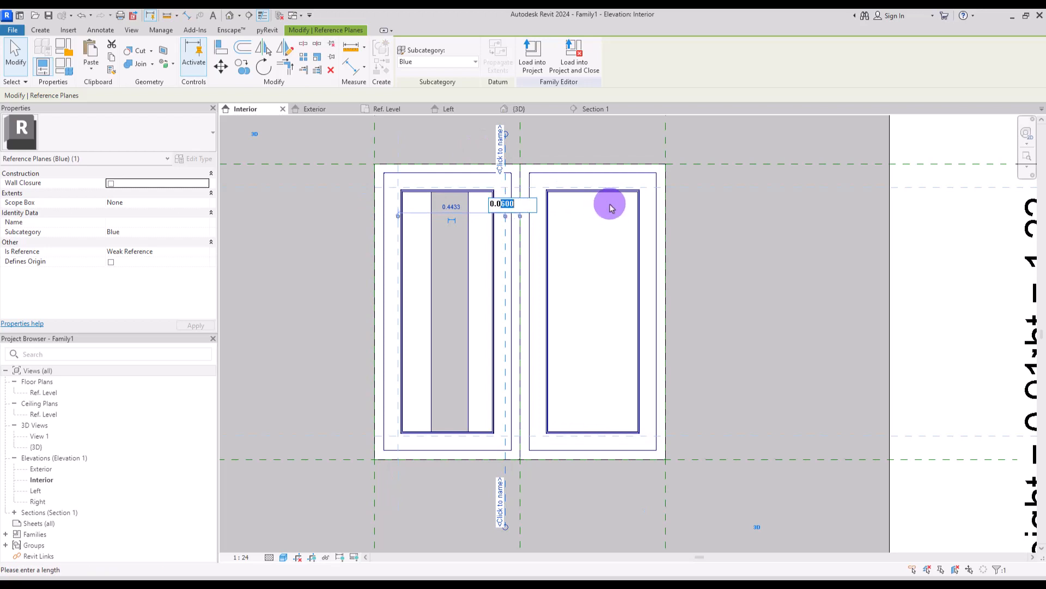
key(Return)
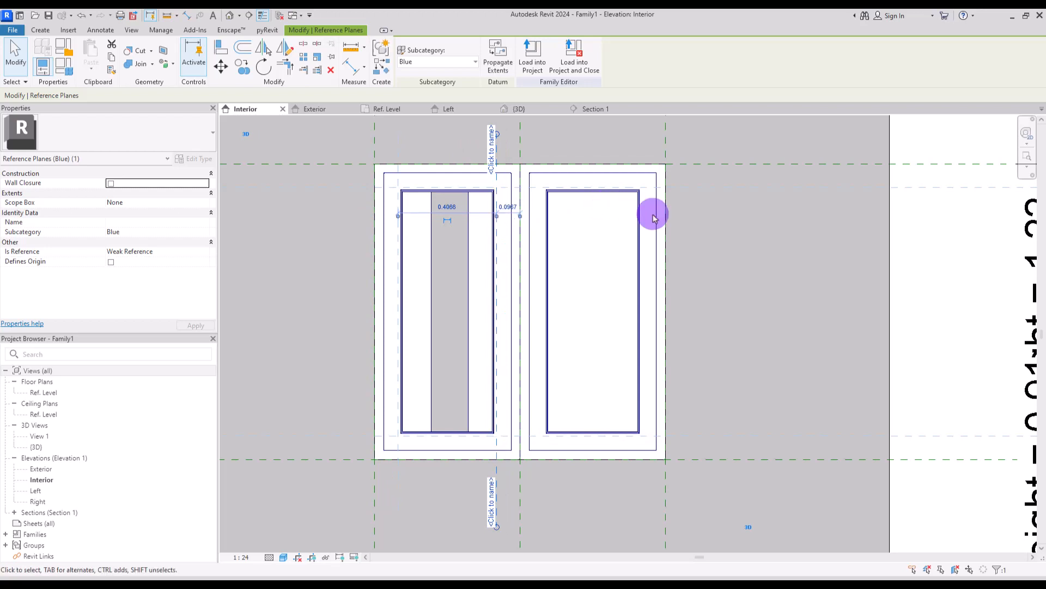
click(550, 179)
Dimension each Blue plane of the left sash to its neighbouring left-edge or centre plane, and lock both dimensions.
click(342, 79)
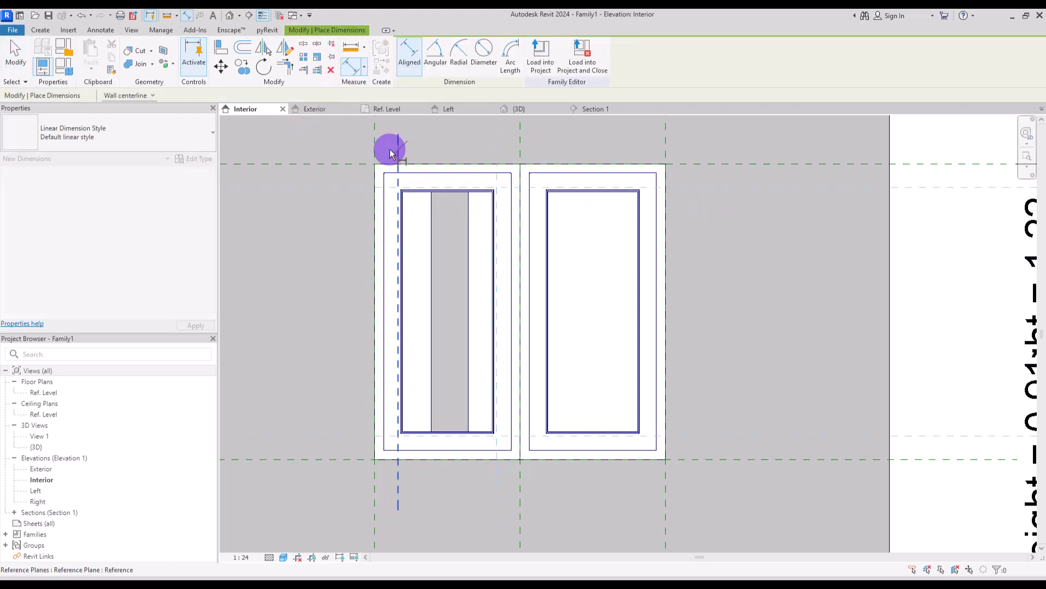
click(372, 153)
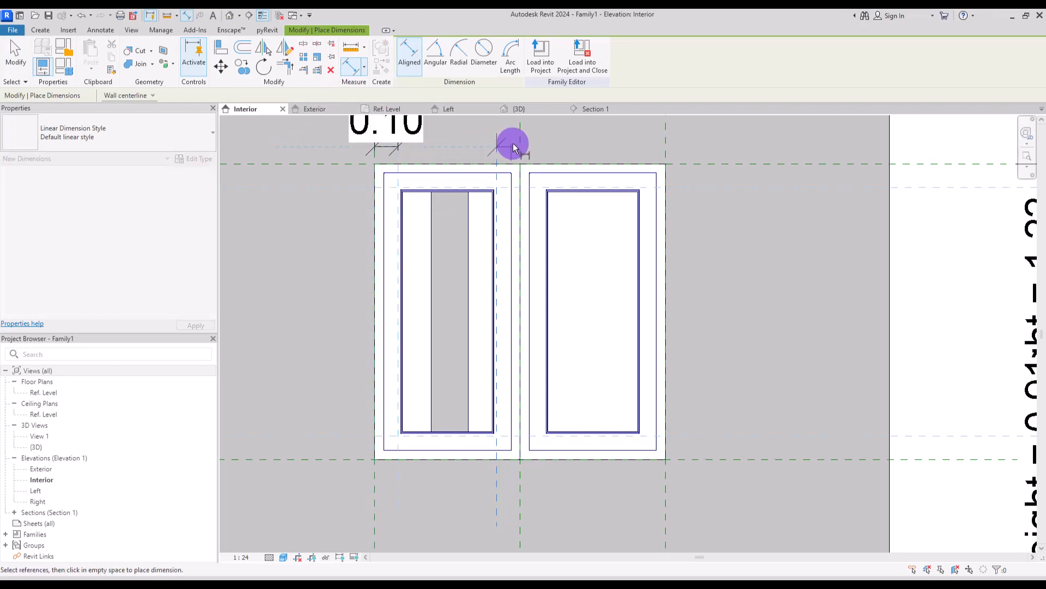
click(599, 141)
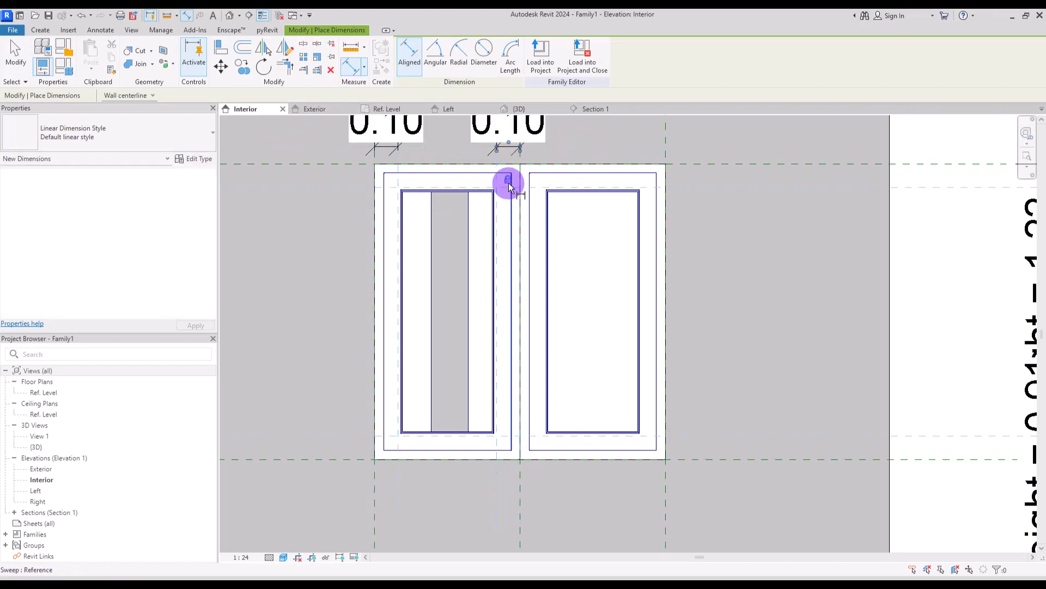
key(Escape)
click(394, 149)
click(389, 181)
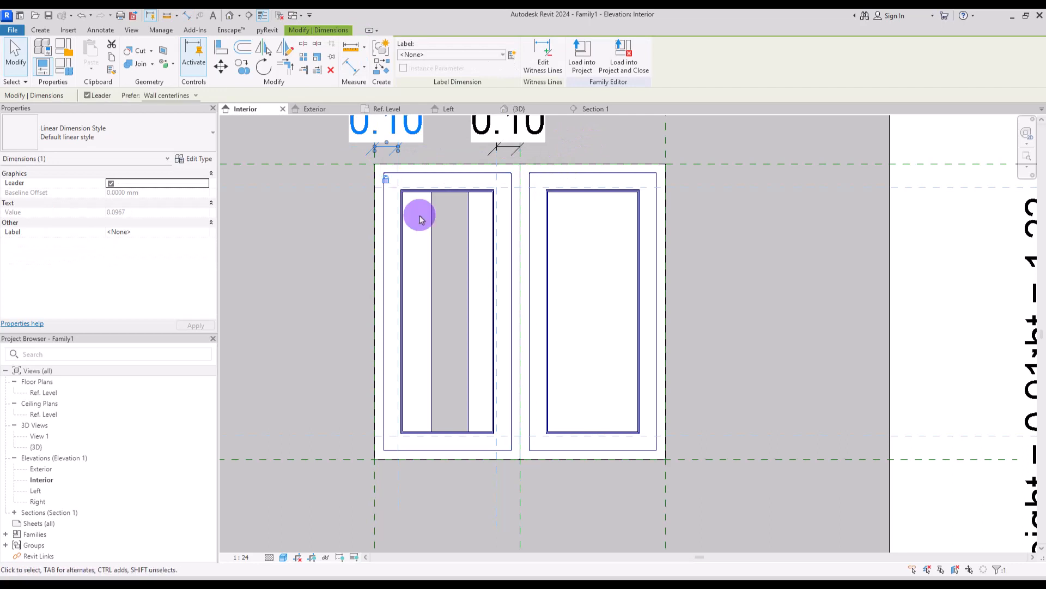
click(439, 232)
Align both vertical edges of the left sash's glass with the two Blue reference planes and lock them.
click(220, 47)
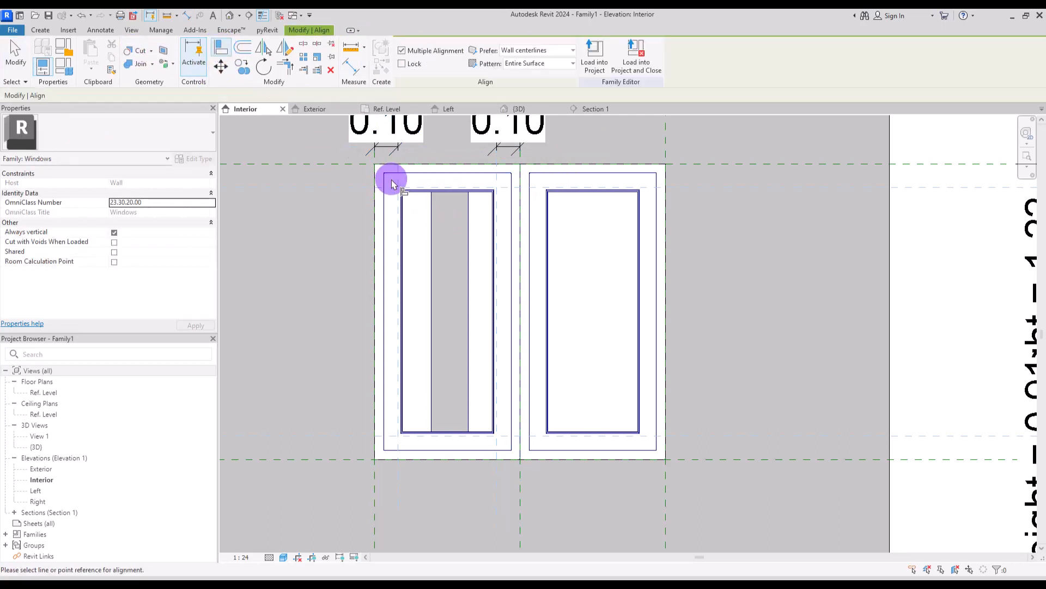
click(398, 161)
click(428, 230)
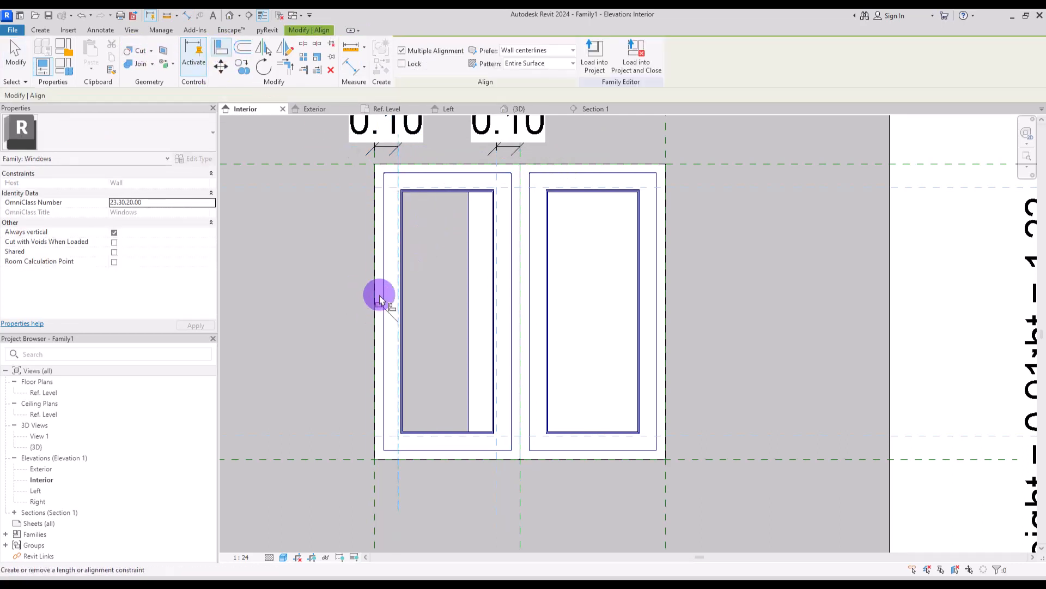
click(496, 158)
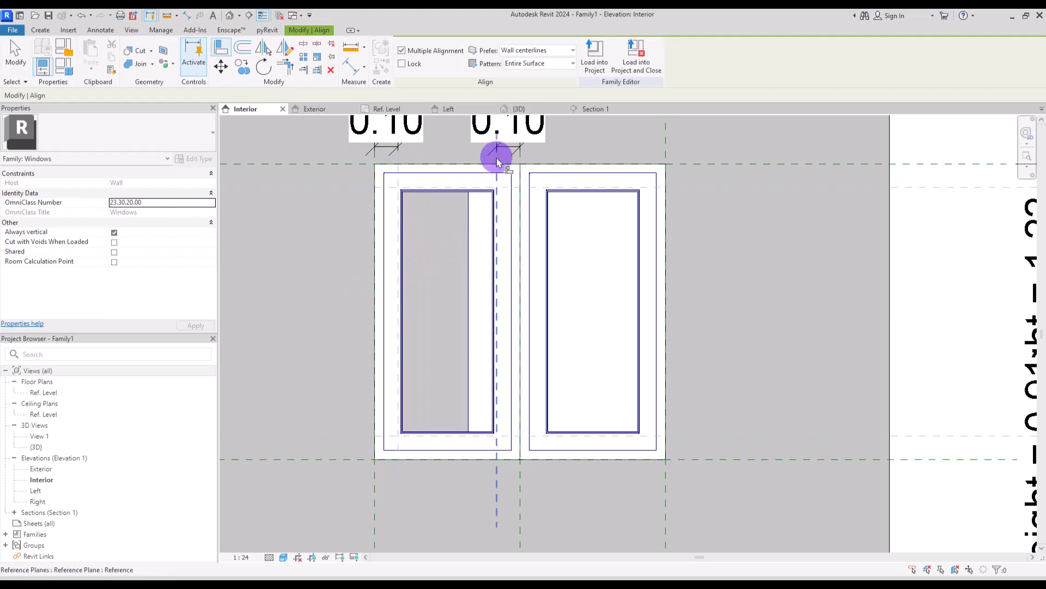
click(468, 234)
key(Escape)
key(Escape)
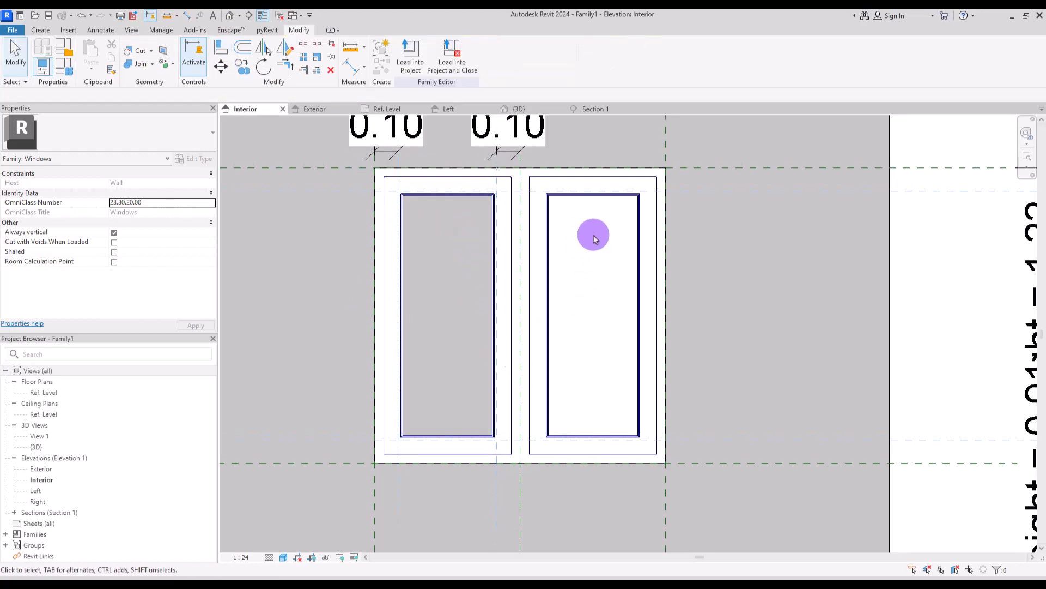
Associate the material of both sashes' glass extrusions with a new type parameter named Glass.
scroll(583, 234, down, 2)
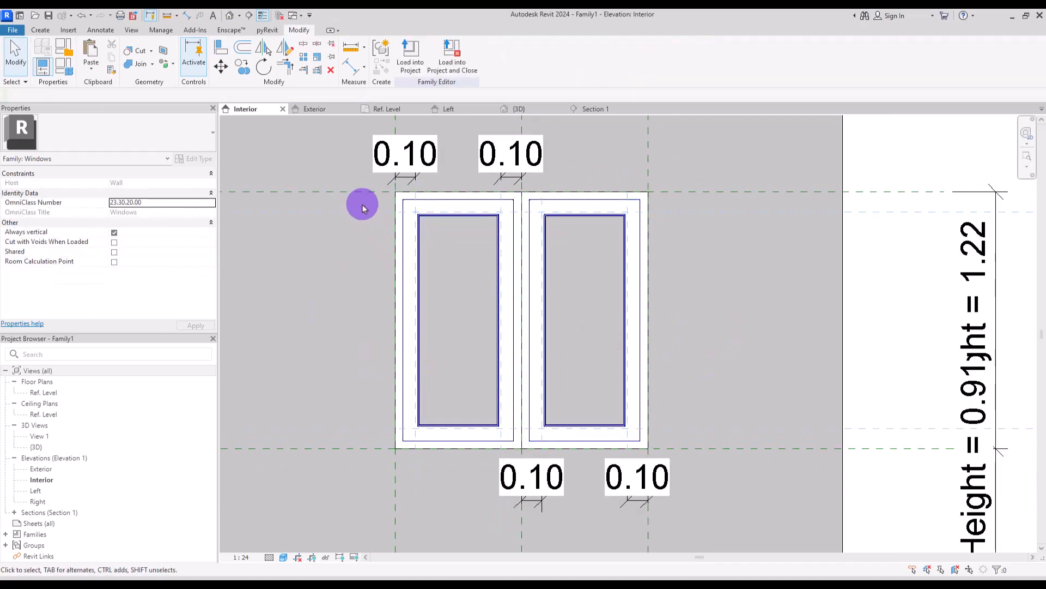
drag(363, 207, 714, 433)
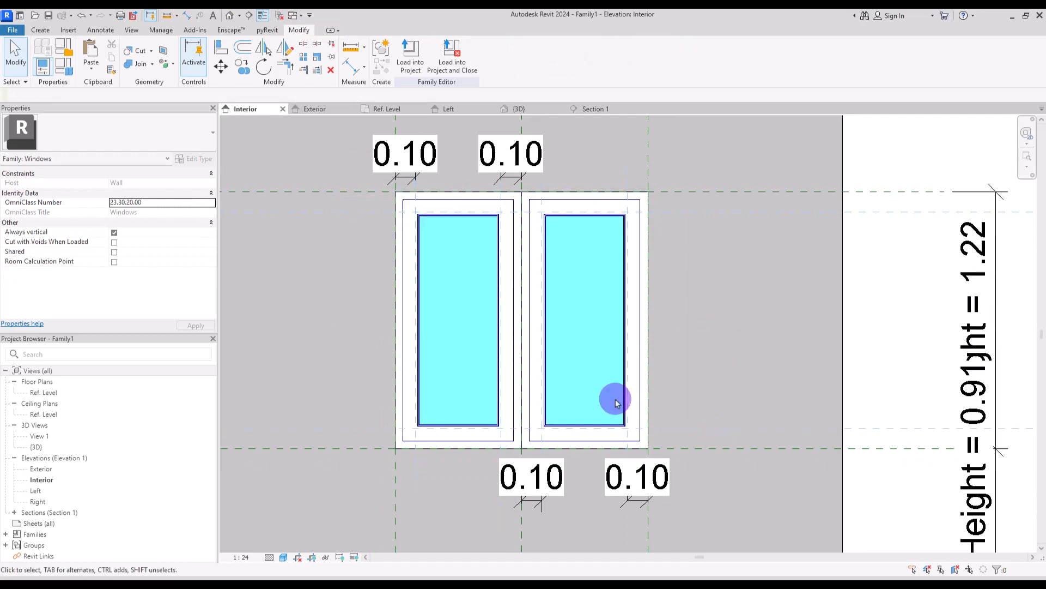
click(212, 251)
click(593, 333)
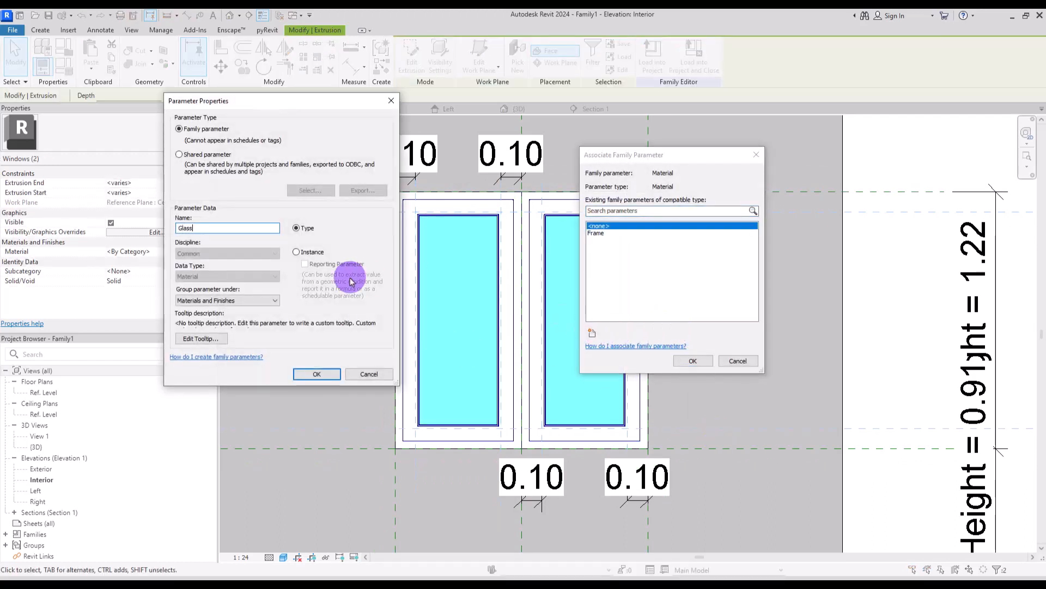
click(310, 374)
click(695, 361)
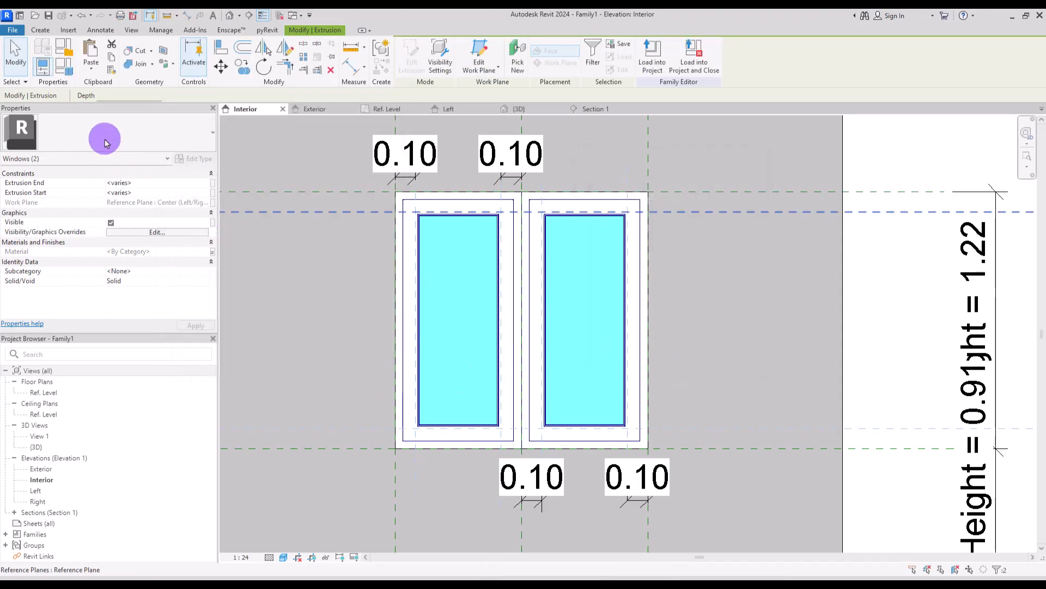
In the family types, create a new material named Glazing for the Glass parameter.
click(70, 68)
click(223, 146)
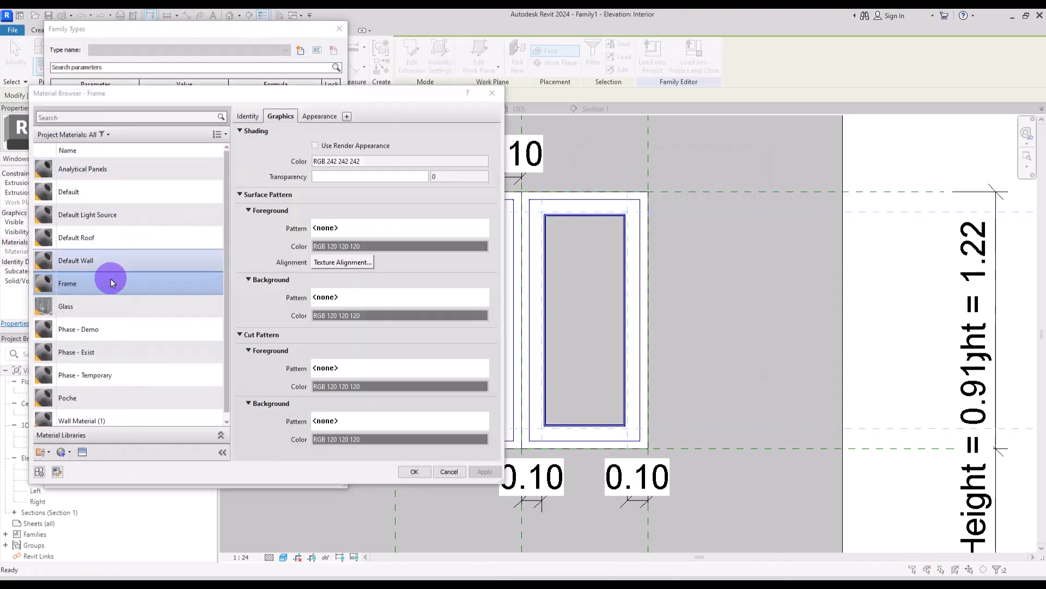
scroll(132, 418, down, 1)
click(68, 453)
click(78, 465)
right_click(104, 228)
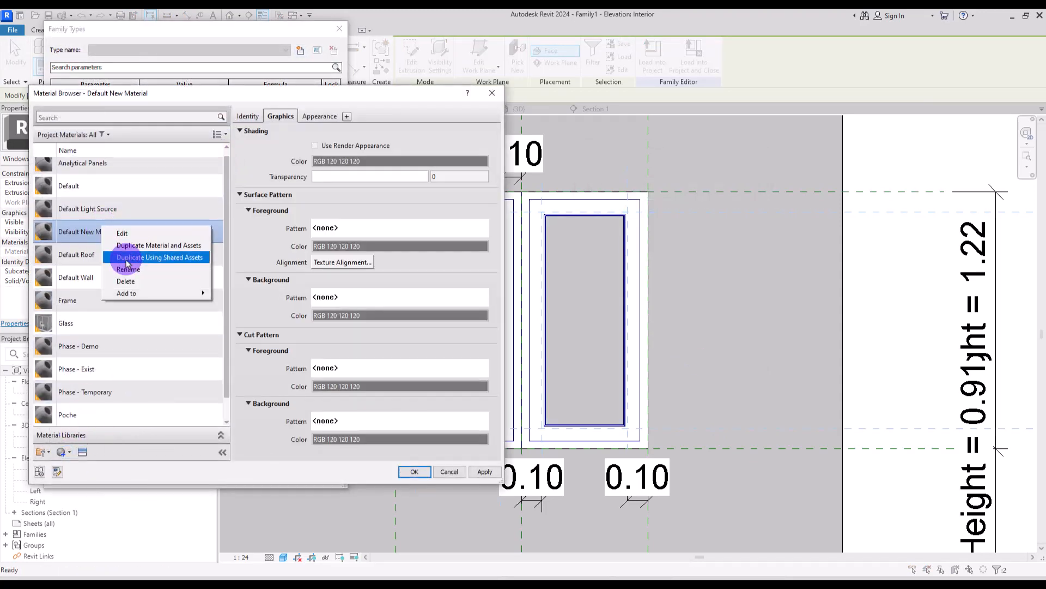
click(130, 270)
text(Glazing)
key(Return)
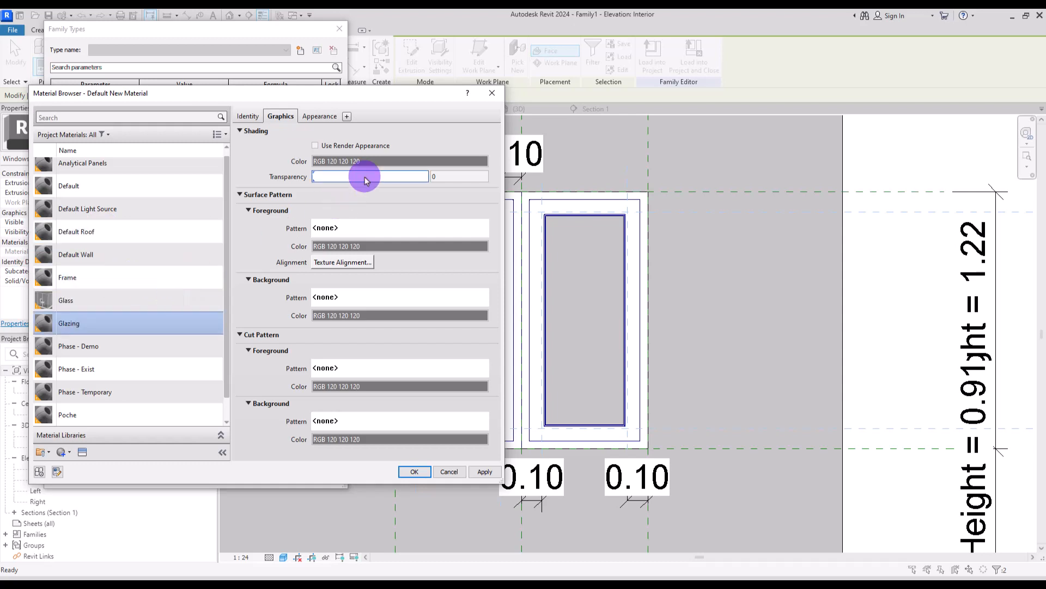
Give the Glazing material shading colour RGB 206 249 253, increase its transparency, and apply it to the Glass parameter.
click(398, 161)
click(332, 214)
click(311, 382)
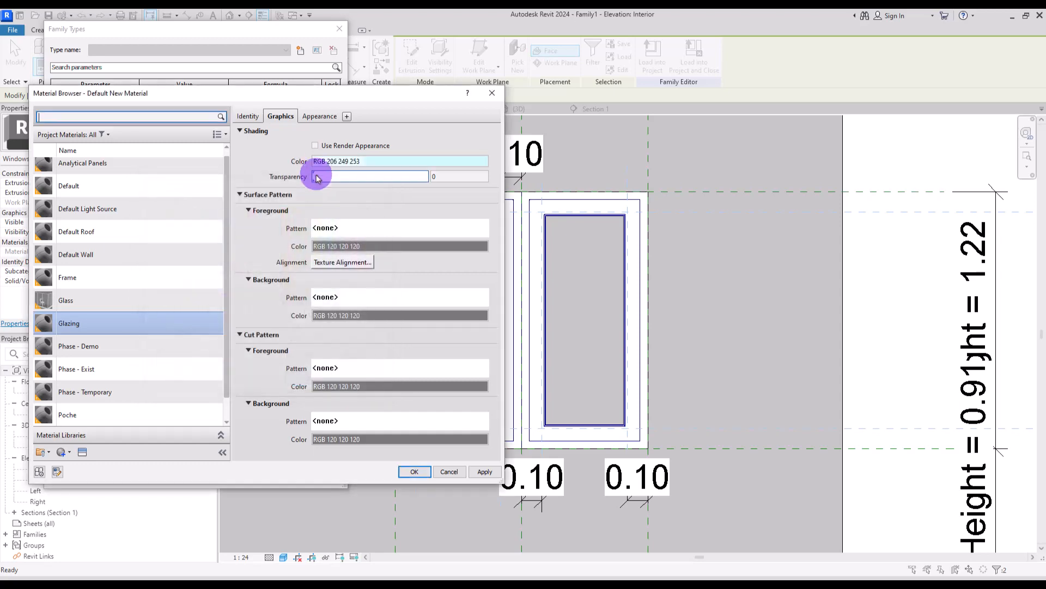
drag(315, 176, 391, 176)
click(414, 472)
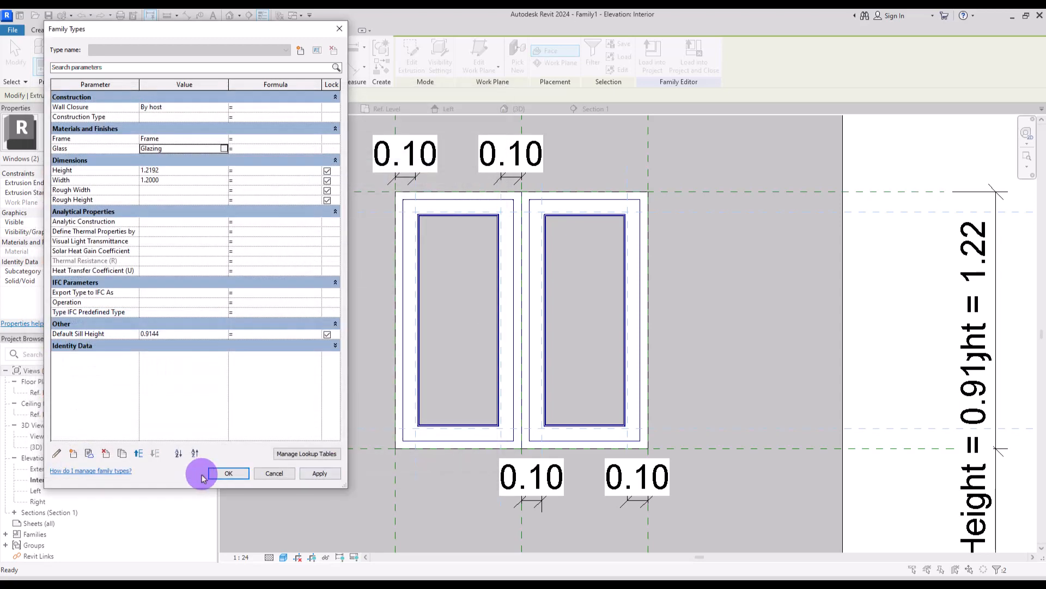
click(229, 473)
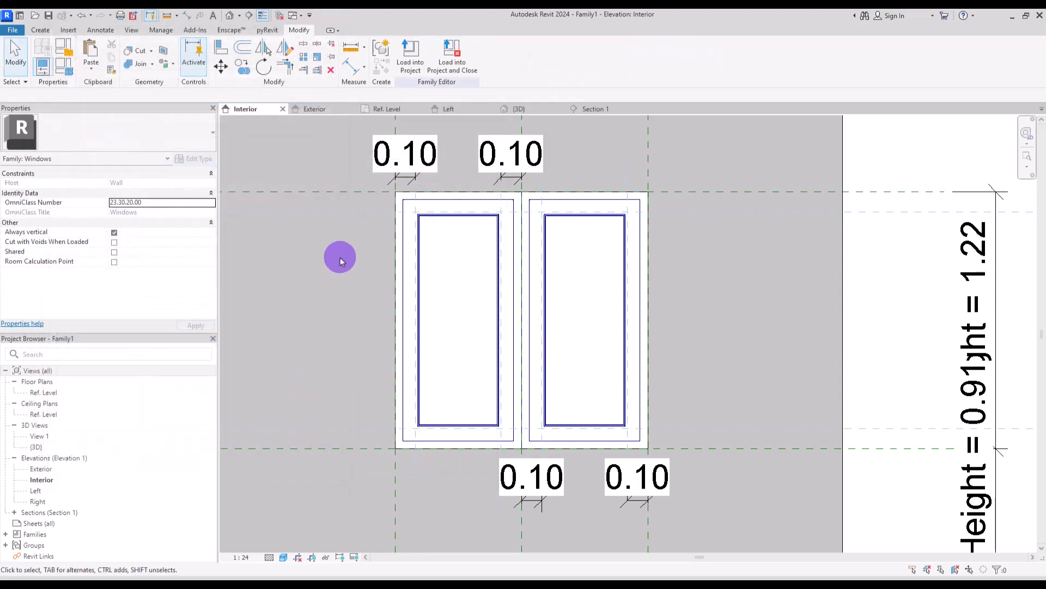
Examine the glazed window in the 3D view and the bottom frame and sash profiles in Section 1.
click(532, 108)
shift+middle_drag(585, 480, 358, 294)
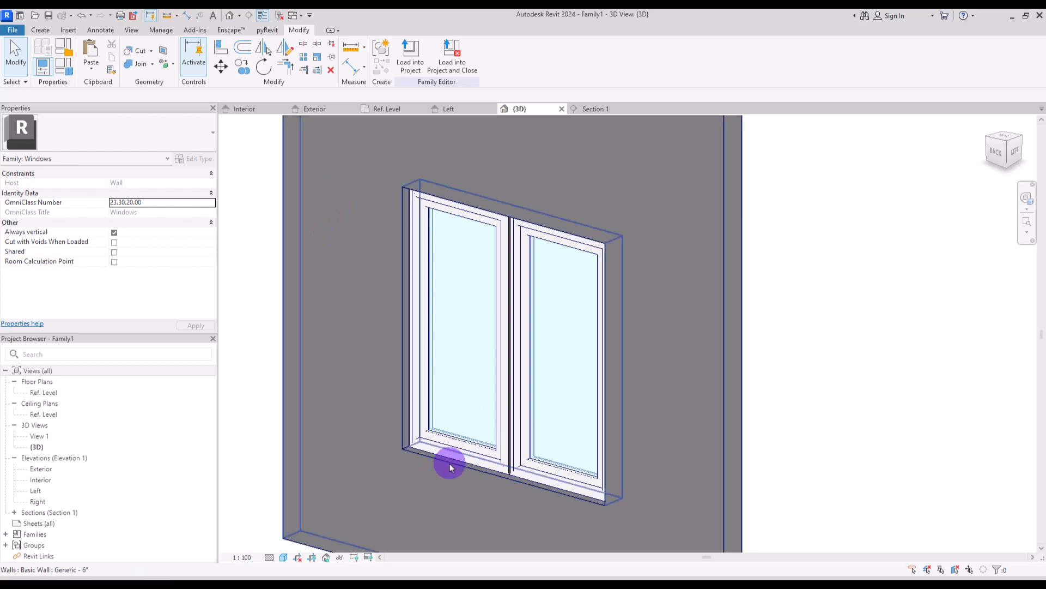
click(593, 115)
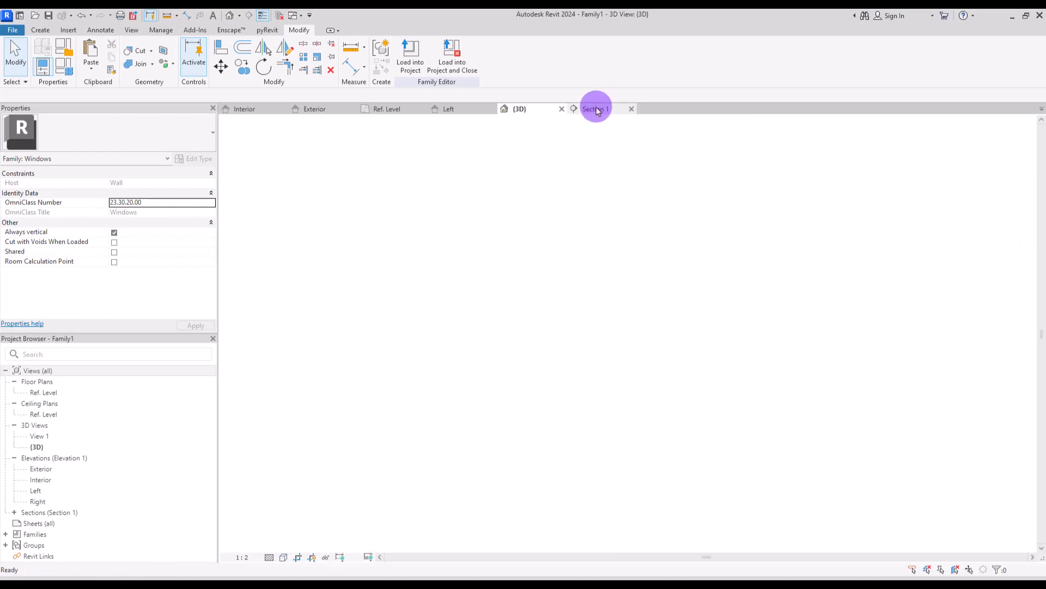
middle_drag(537, 465, 608, 268)
scroll(555, 311, up, 4)
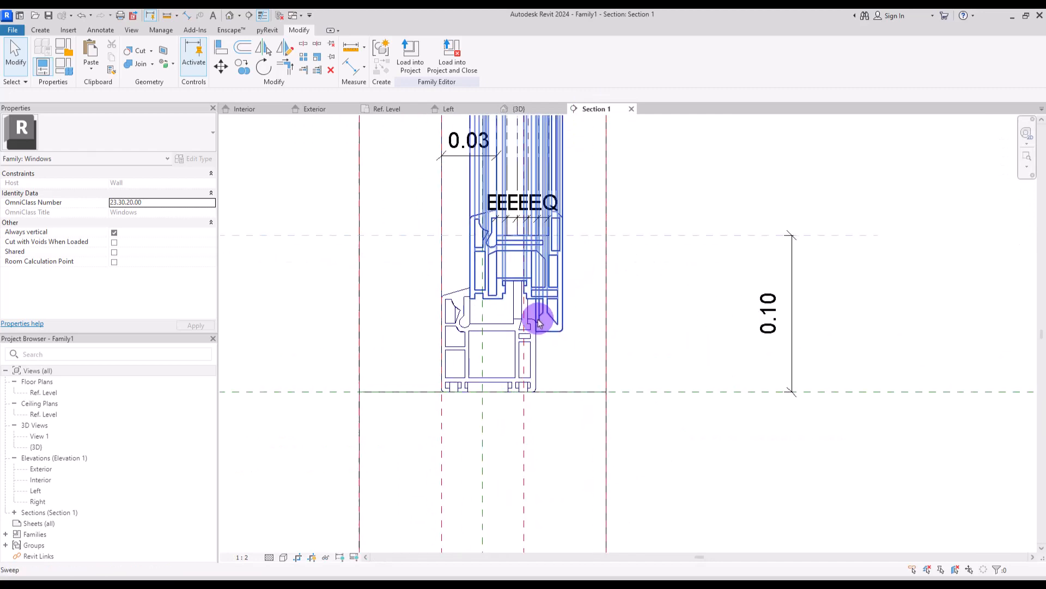
scroll(444, 356, up, 1)
middle_drag(445, 356, 467, 360)
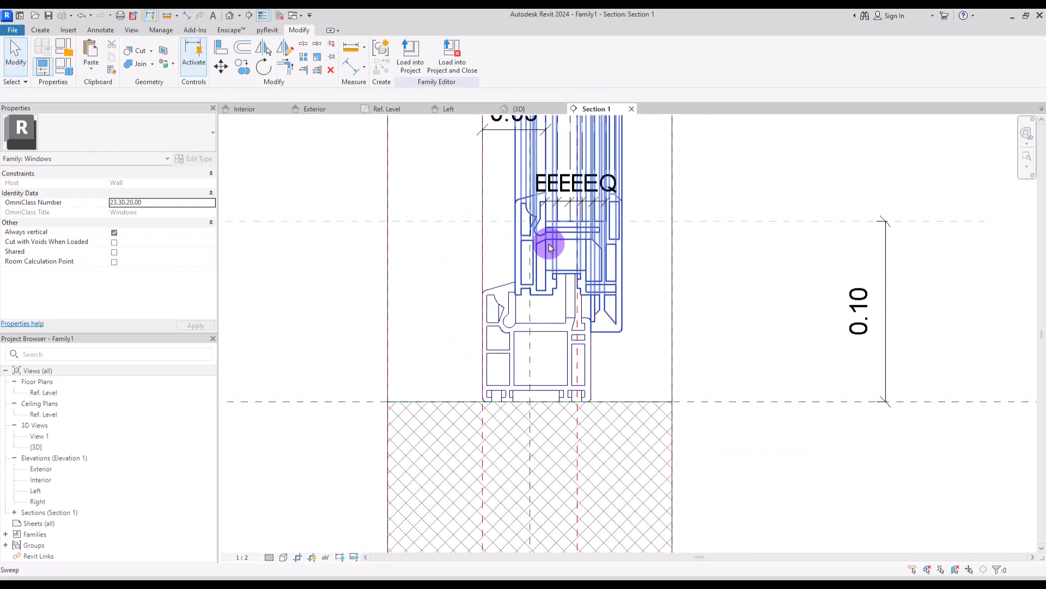
scroll(484, 322, down, 2)
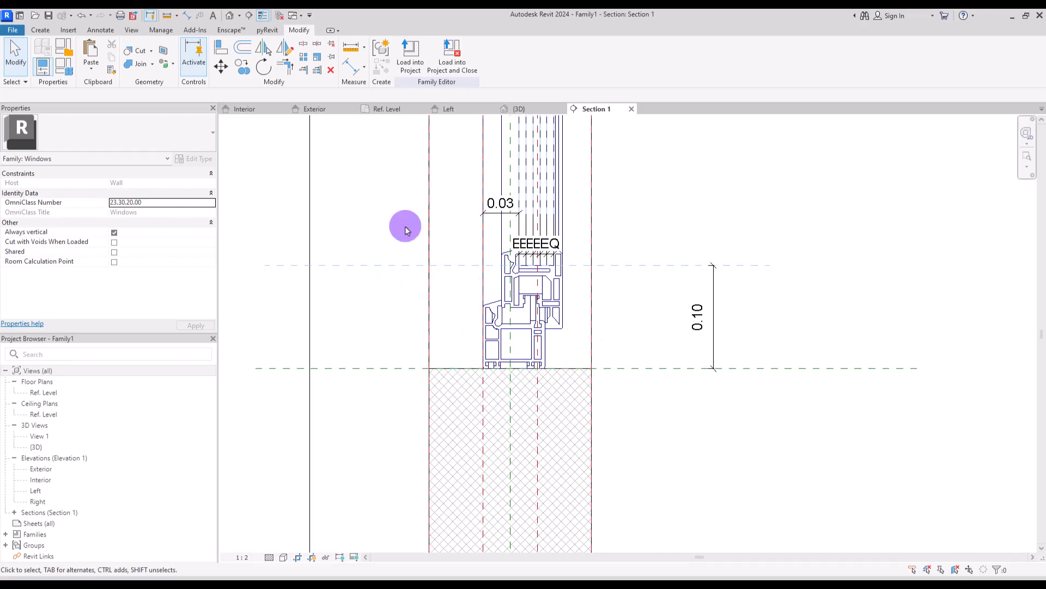
Start a reference plane and create a new reference plane subcategory named Purple in the object styles.
click(41, 32)
click(626, 48)
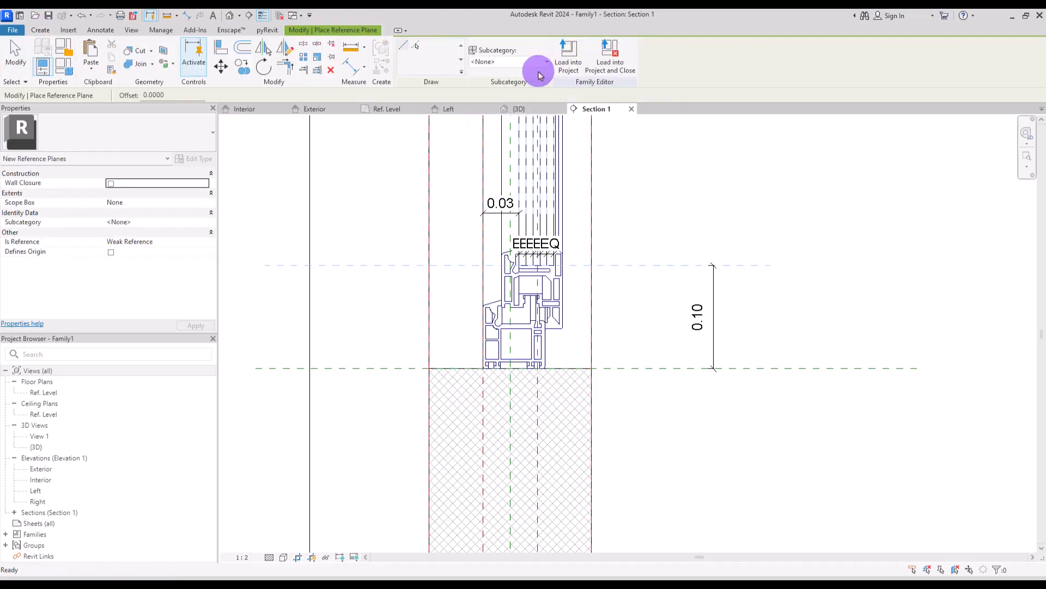
click(512, 62)
click(496, 108)
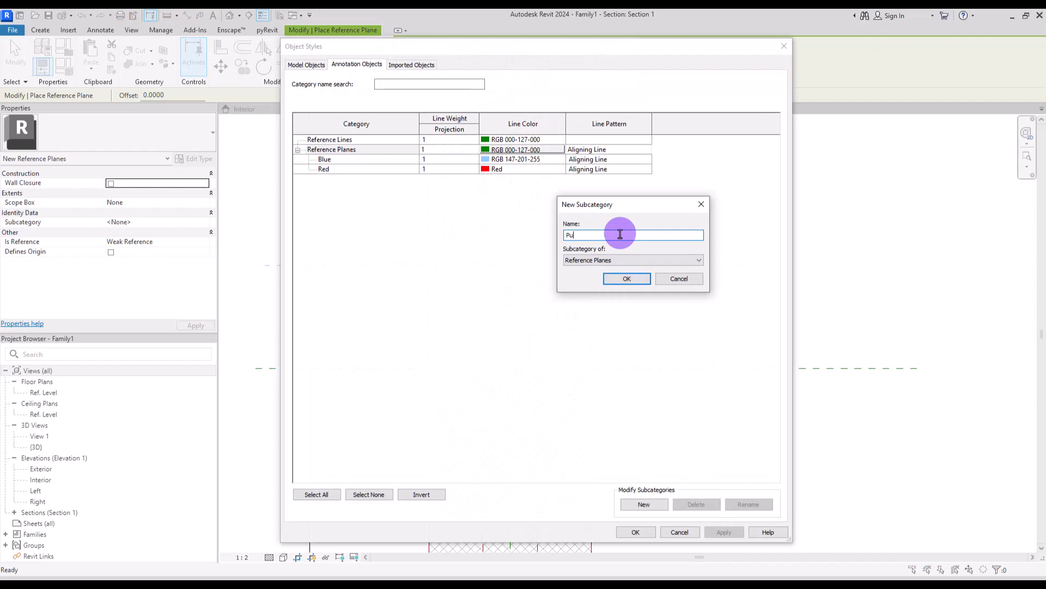
key(Return)
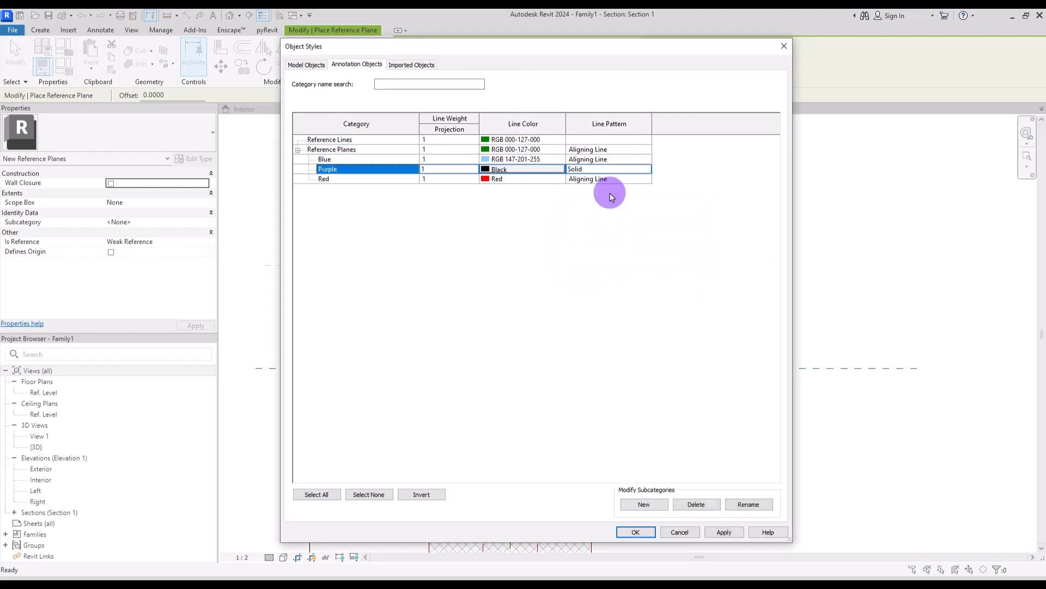
Give the Purple subcategory line colour RGB 128-000-255 and the Aligning Line pattern, and apply the object styles.
click(481, 173)
click(522, 252)
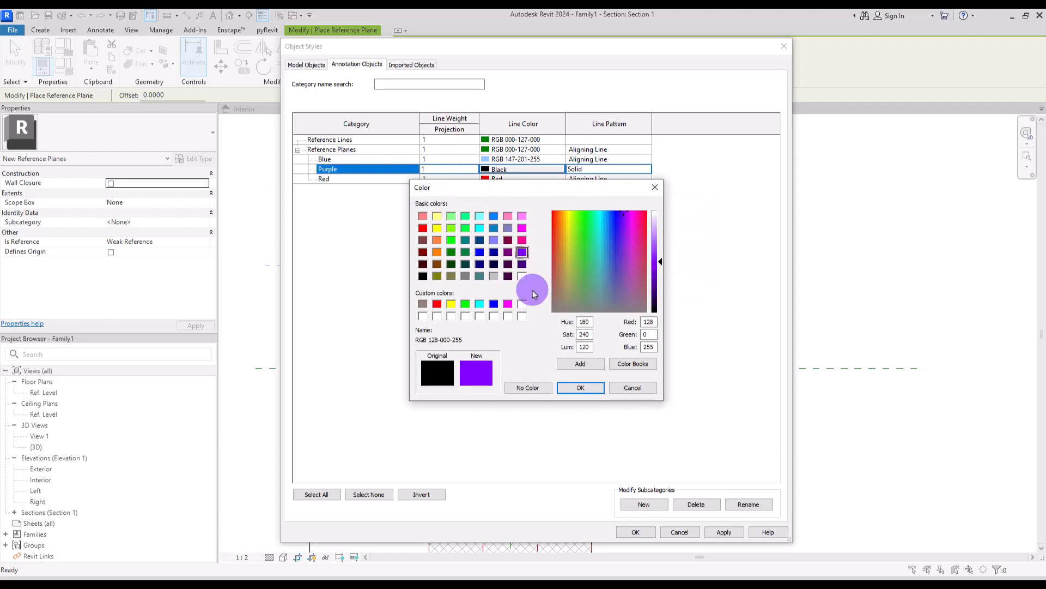
click(575, 388)
click(647, 168)
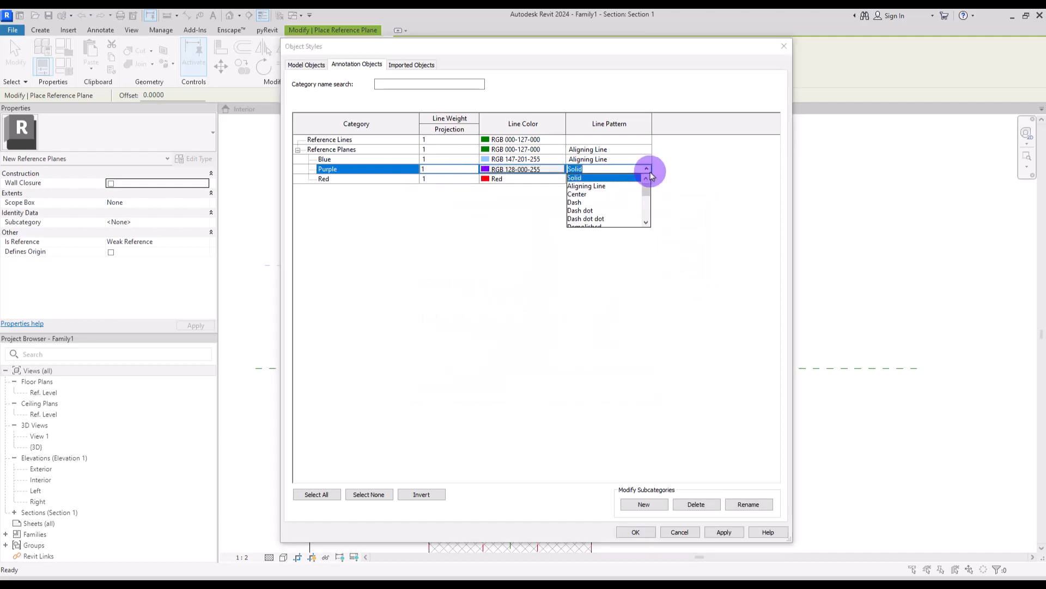
click(587, 185)
click(641, 532)
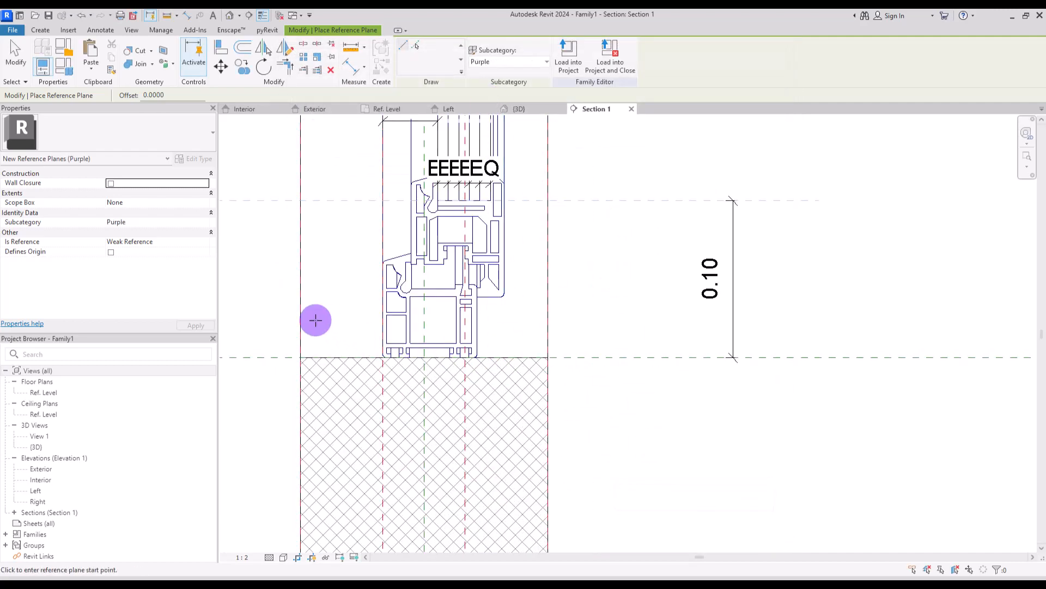
Draw a horizontal Purple reference plane about 0.03 m above the sill and two vertical ones on the interior side of the frame.
click(265, 307)
click(863, 315)
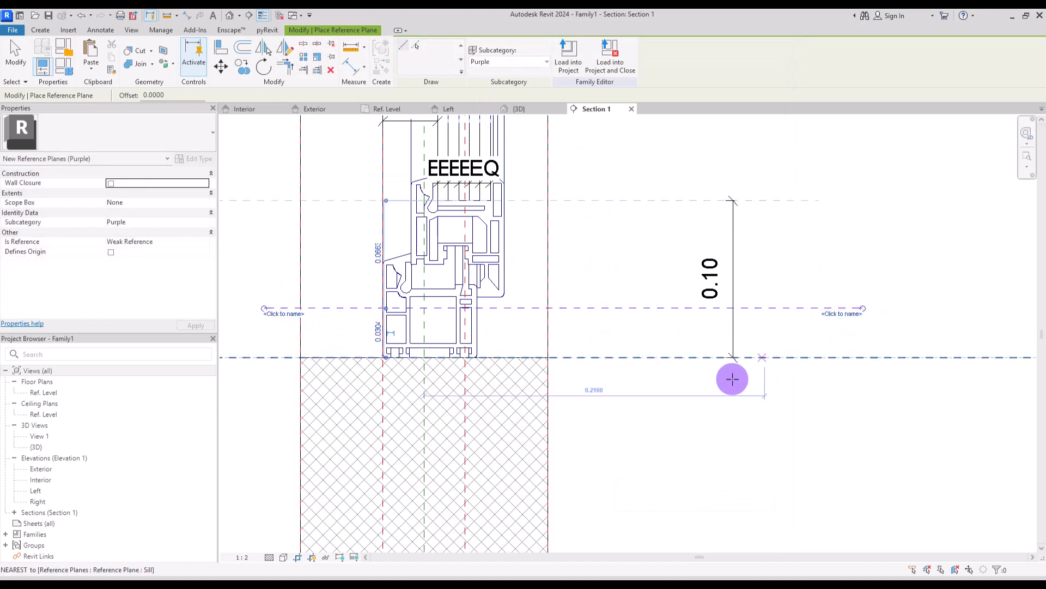
click(680, 273)
click(680, 463)
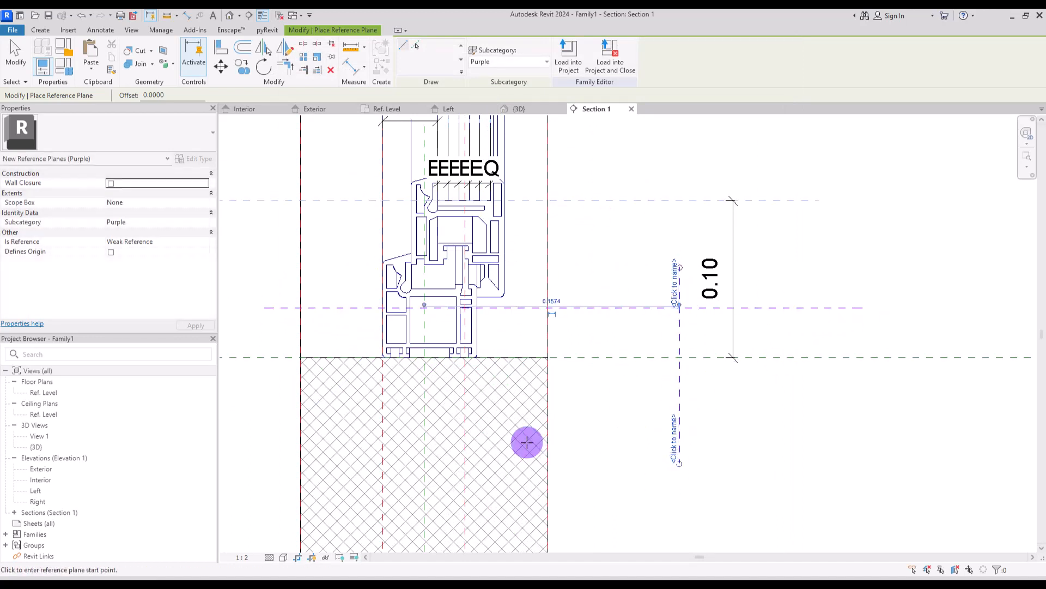
click(490, 324)
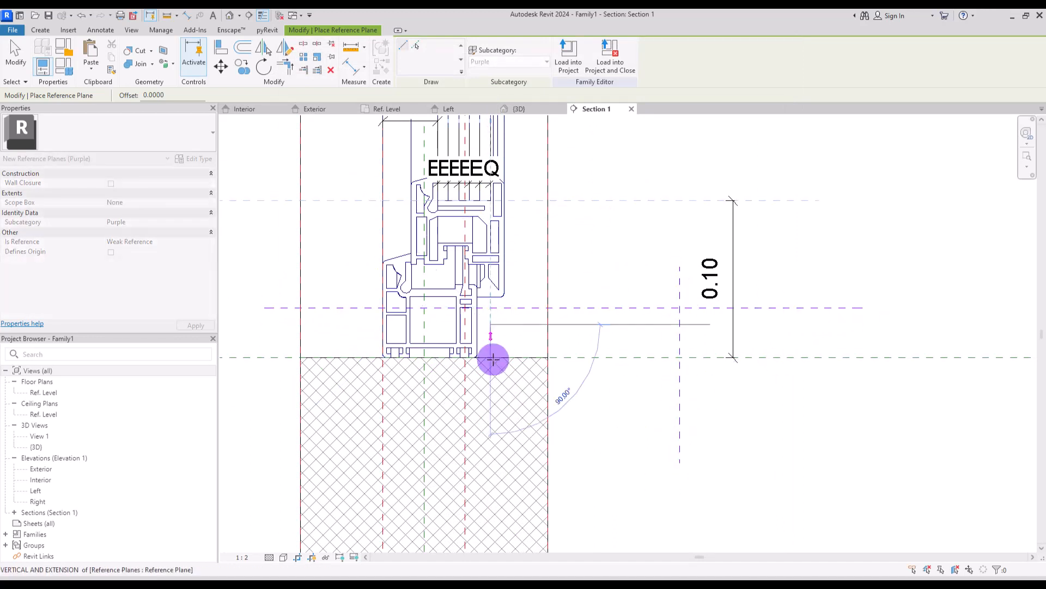
click(495, 495)
key(Escape)
key(Escape)
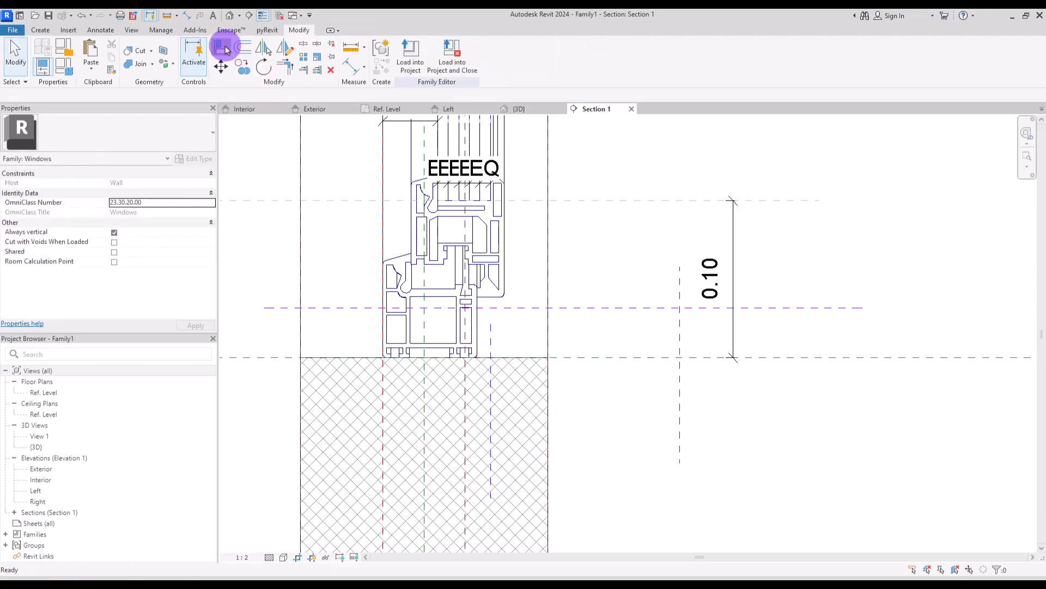
Align the vertical Purple plane nearest the frame with the interior face of the bottom frame profile.
click(225, 49)
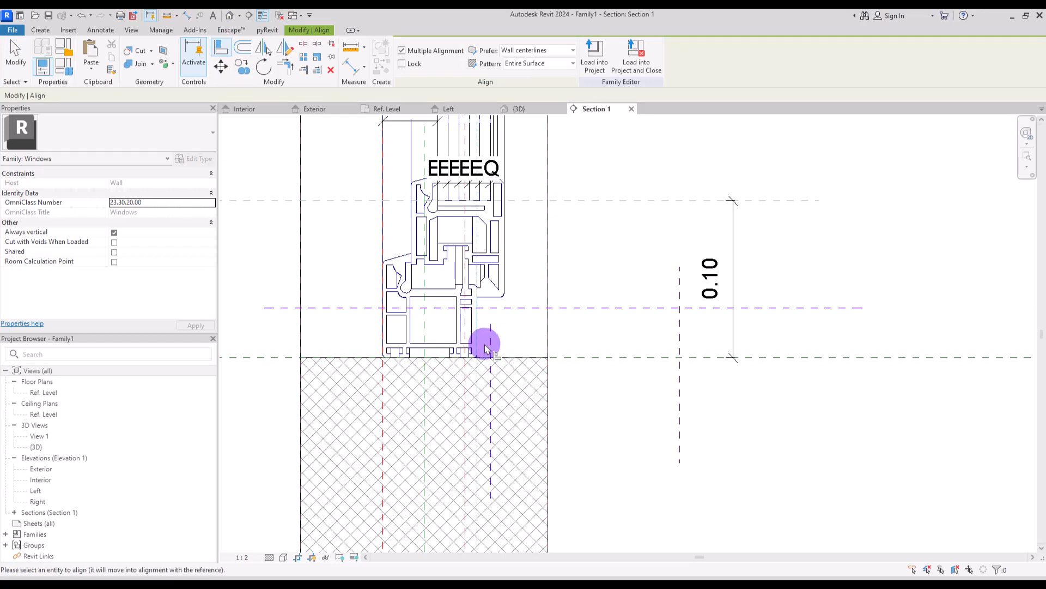
click(489, 348)
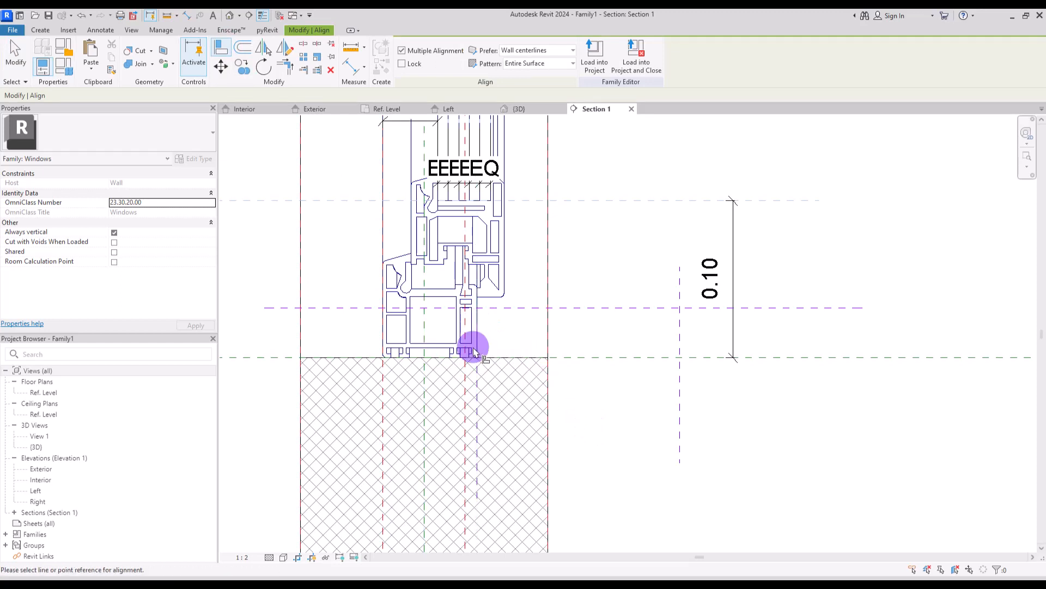
key(Escape)
key(Escape)
Dimension between the reference plane at the frame's exterior face and the aligned Purple plane, and lock the dimension.
click(349, 70)
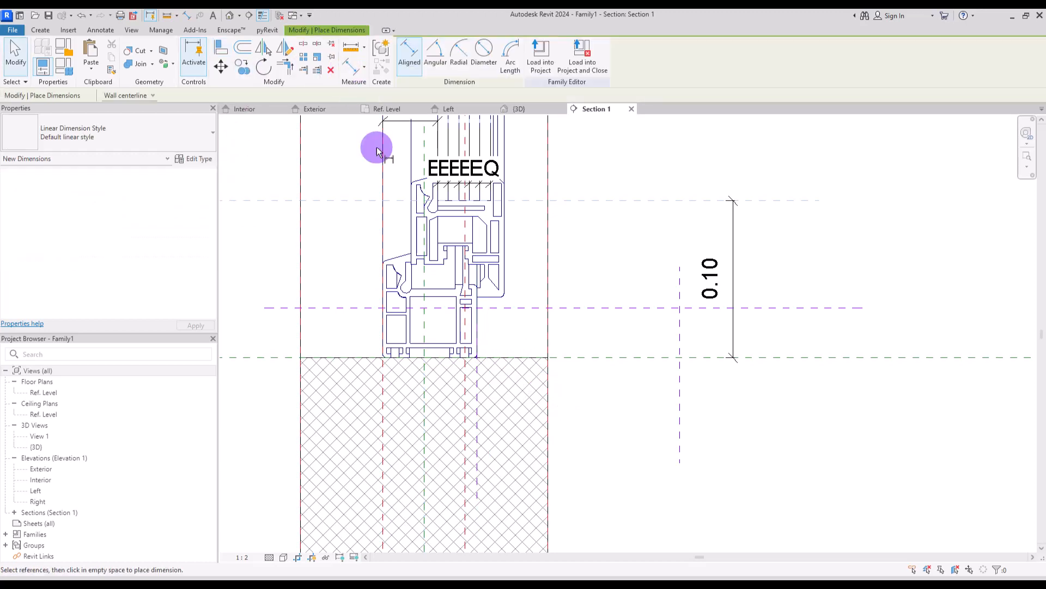
click(478, 432)
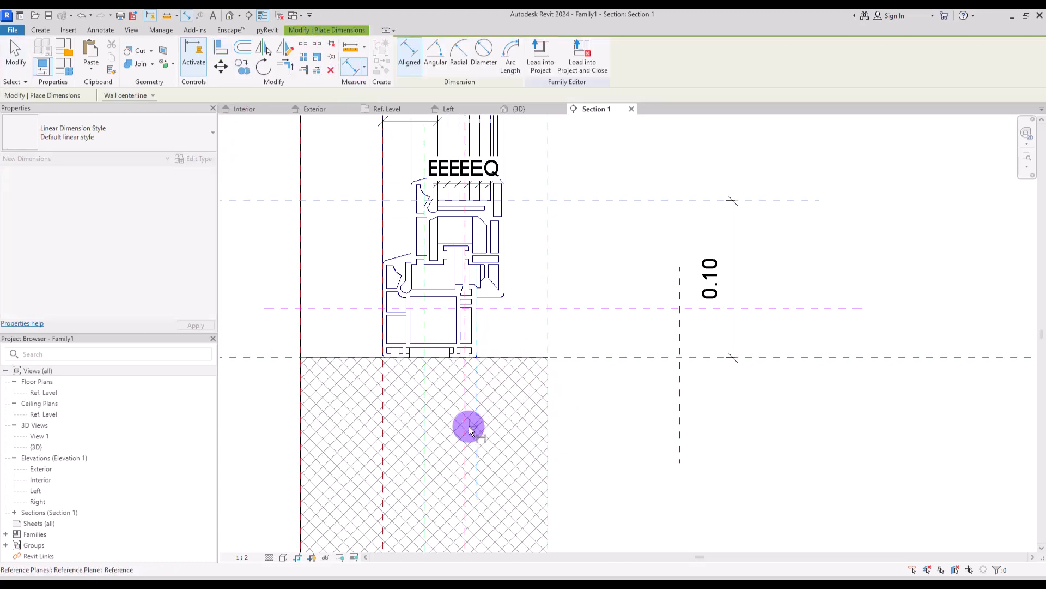
click(383, 431)
click(247, 438)
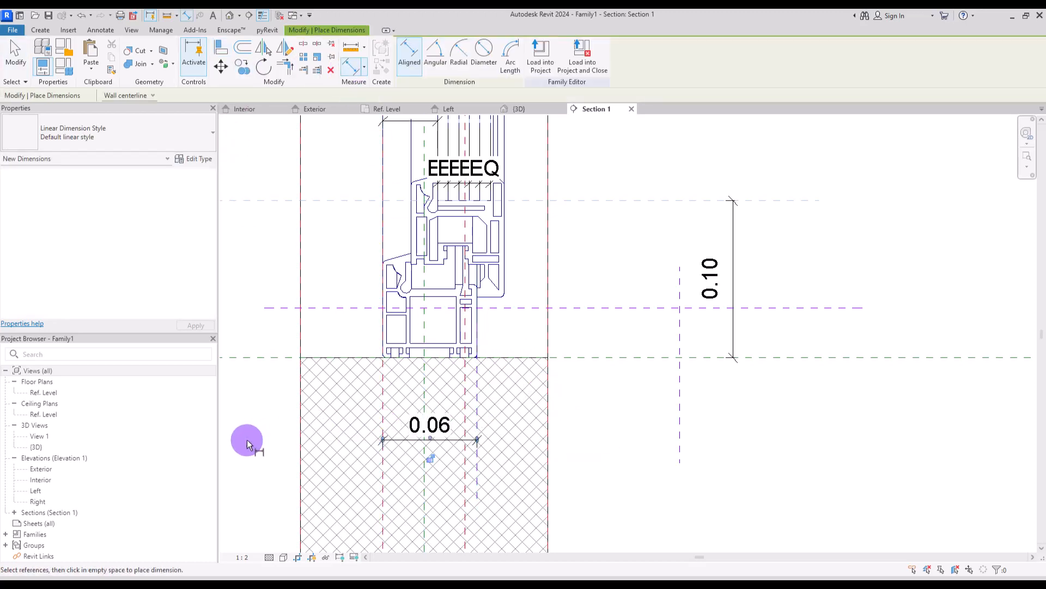
click(431, 459)
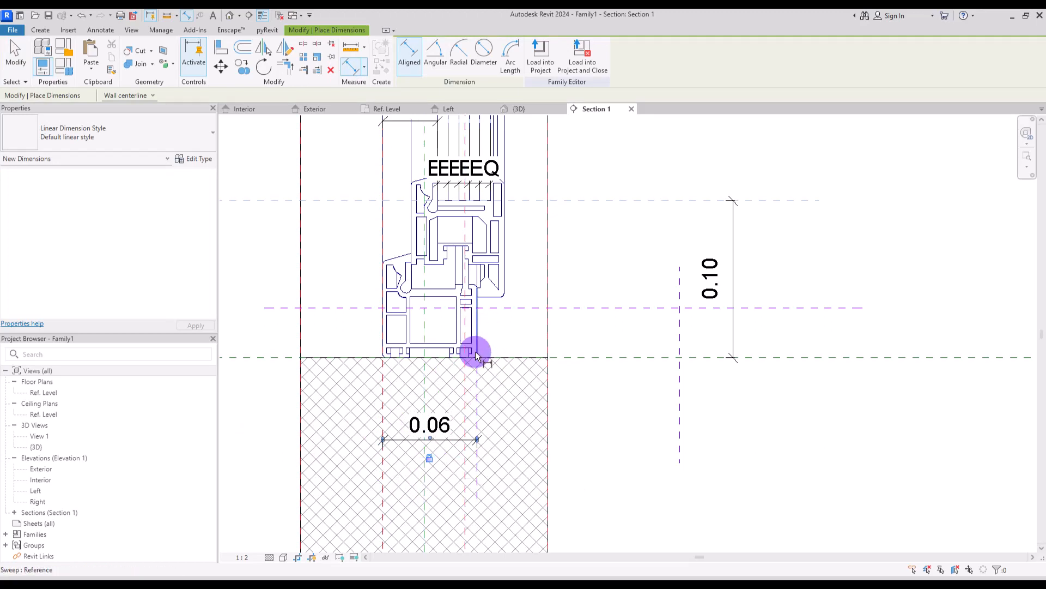
key(Escape)
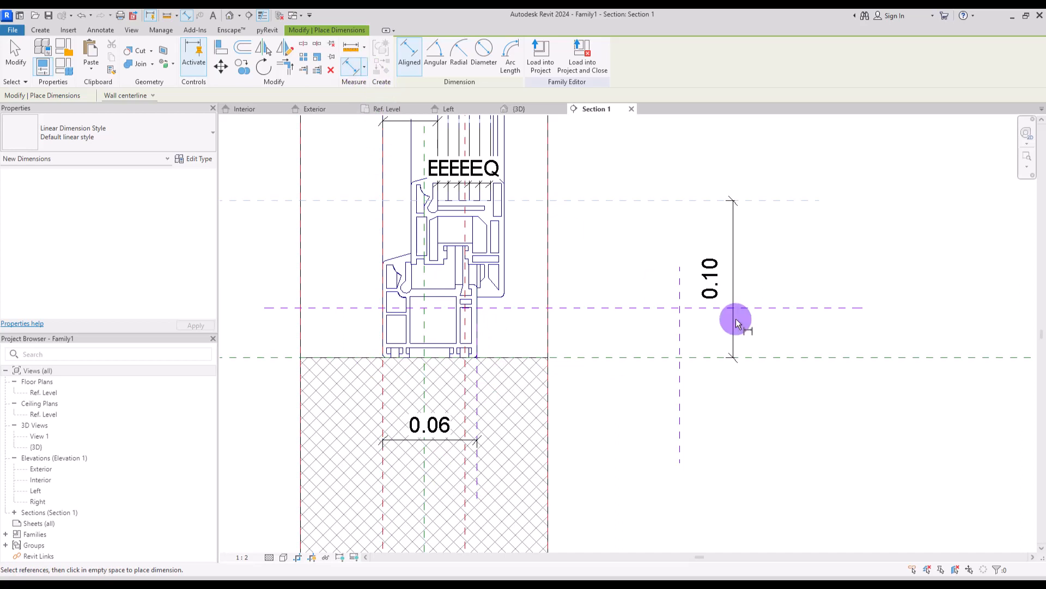
Dimension the horizontal Purple plane from the sill, and the distance between the two vertical Purple planes.
click(771, 308)
click(774, 358)
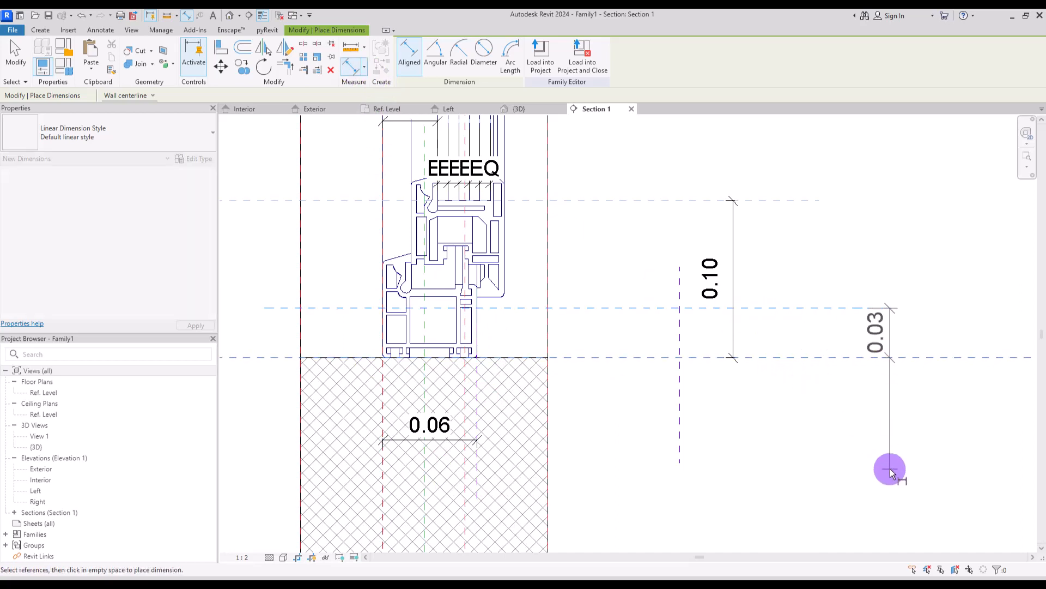
click(890, 472)
click(682, 400)
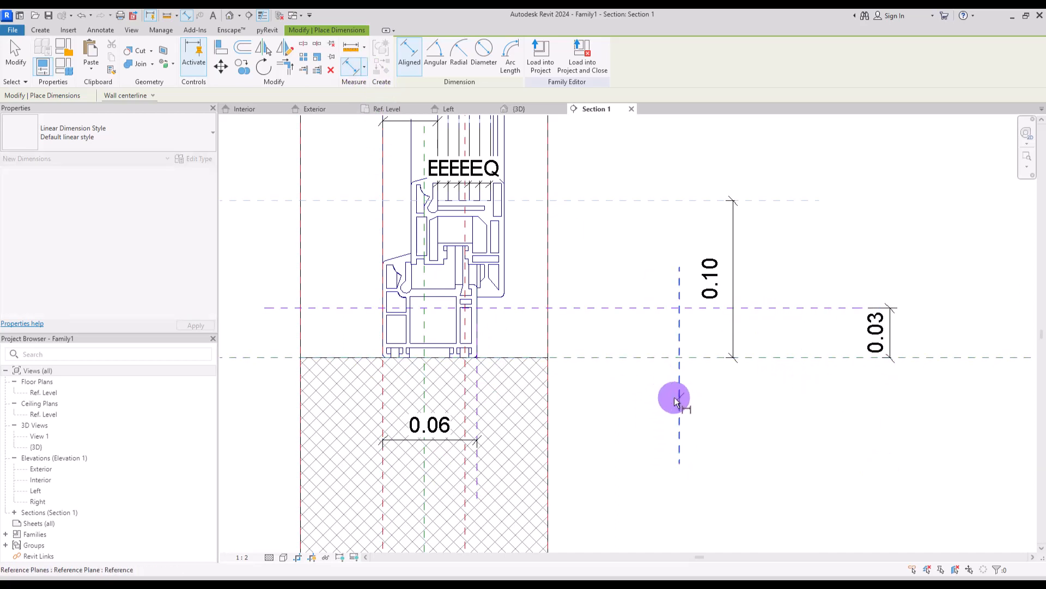
click(213, 420)
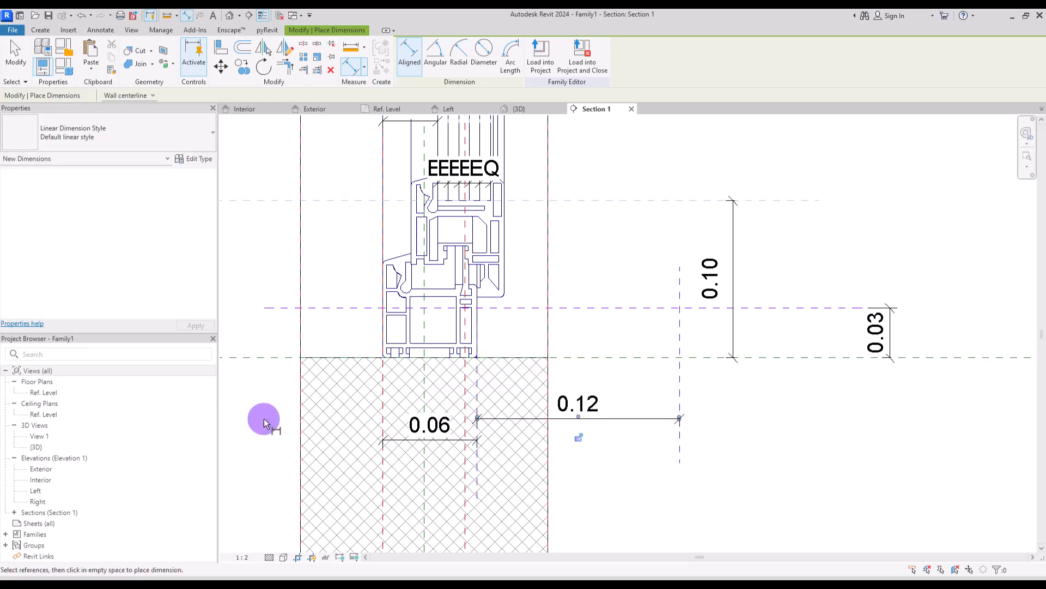
key(Escape)
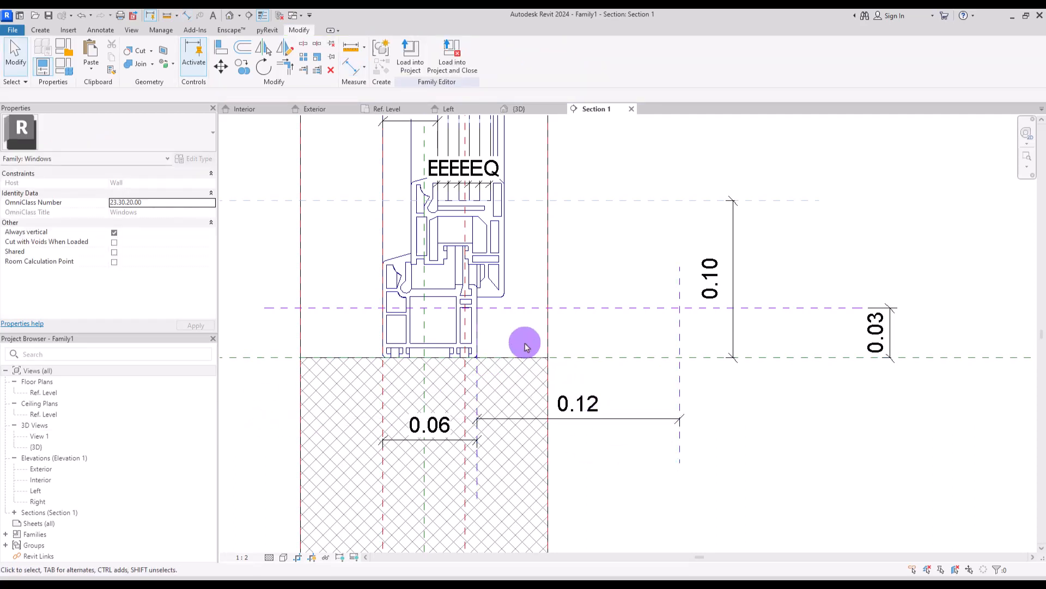
Label the dimension between the two vertical Purple planes with a new type parameter named Stool W.
click(636, 419)
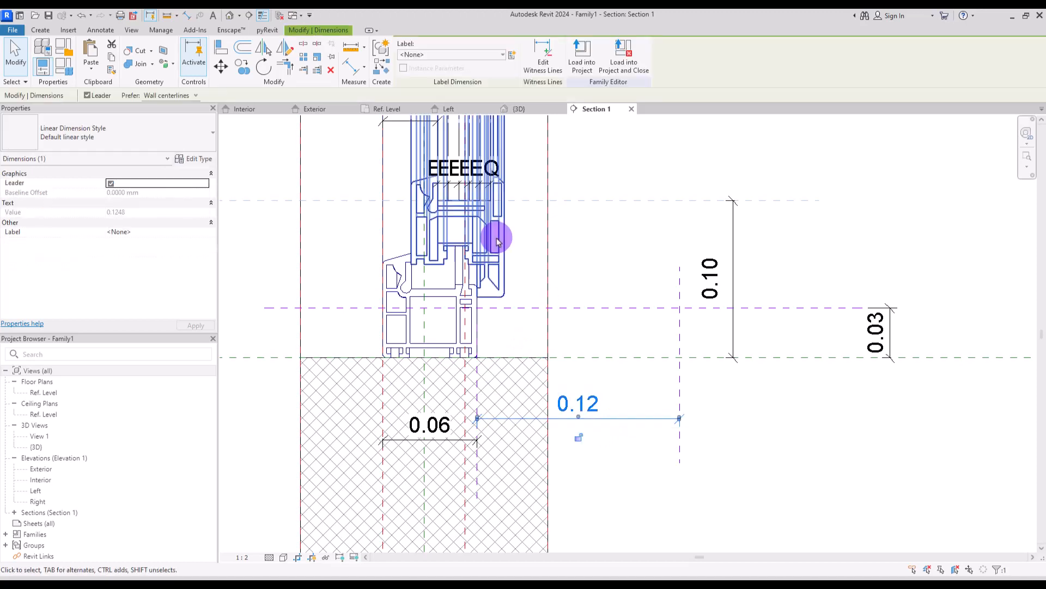
click(514, 55)
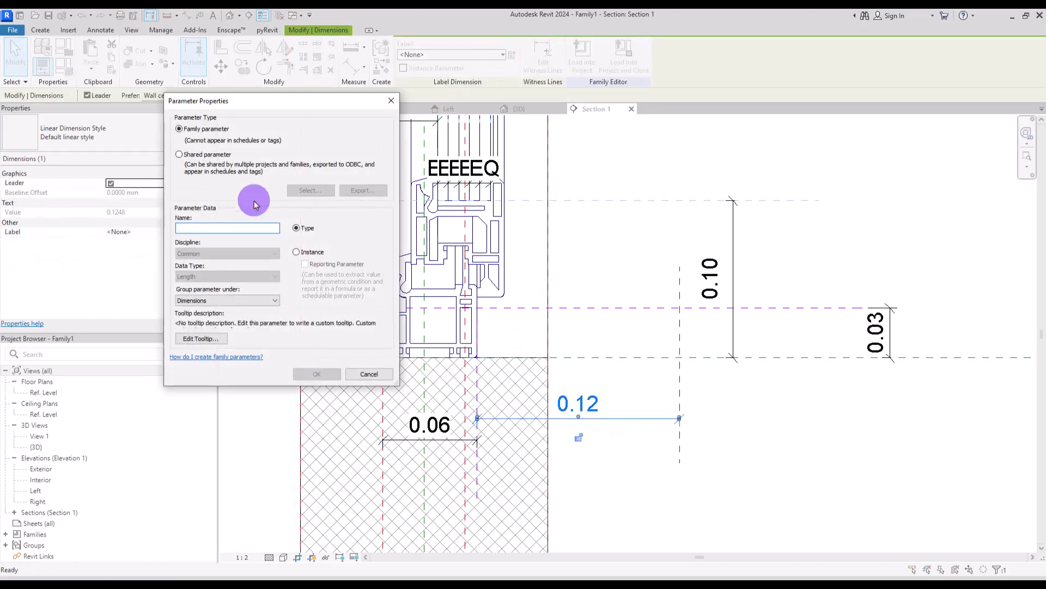
drag(259, 95, 245, 82)
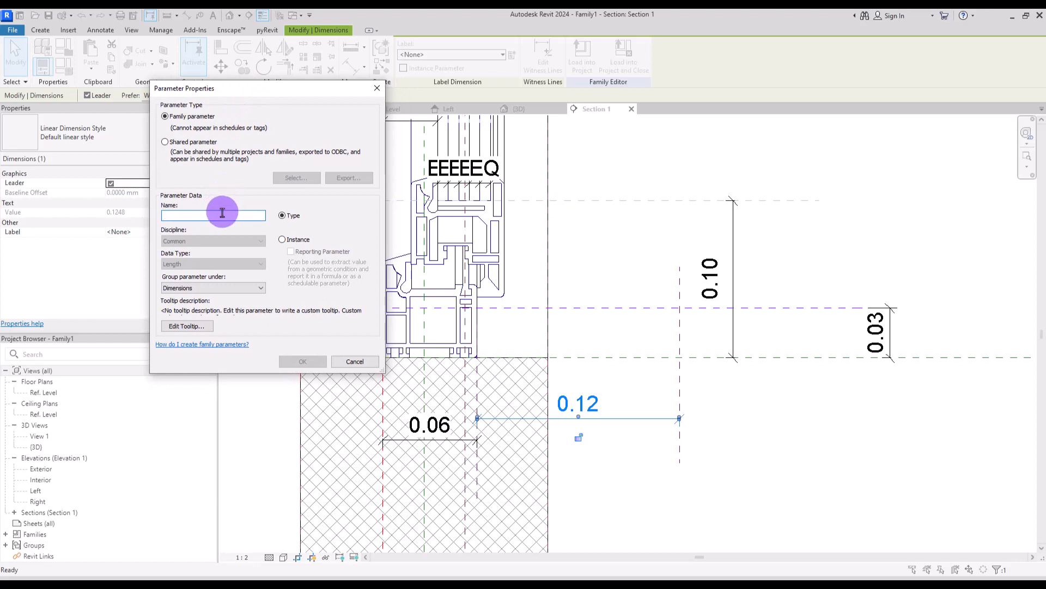
click(302, 361)
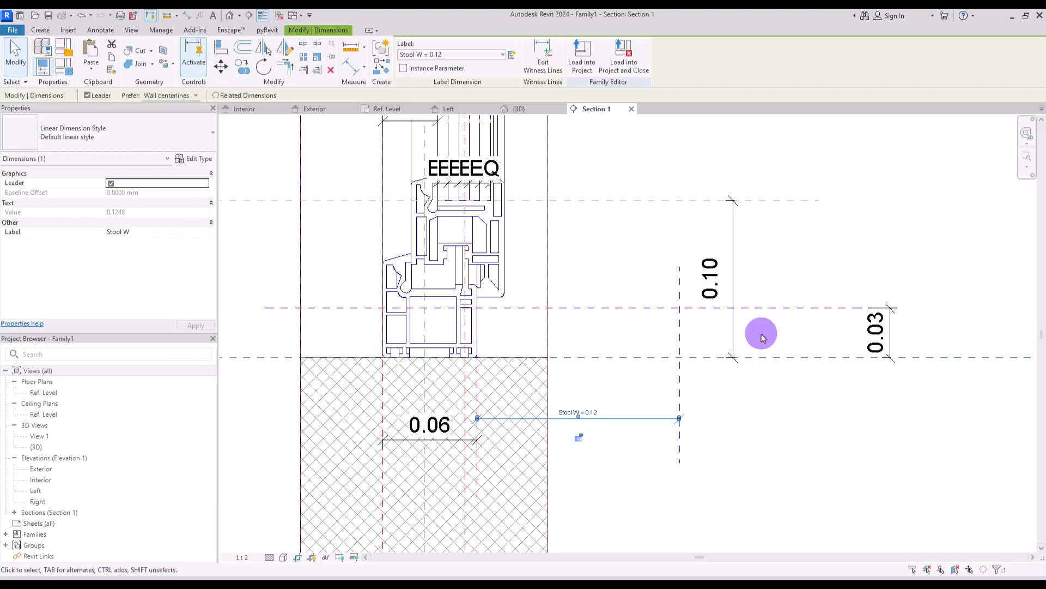
Label the dimension between the sill and the horizontal Purple plane with a new type parameter named Stool Th.
click(876, 327)
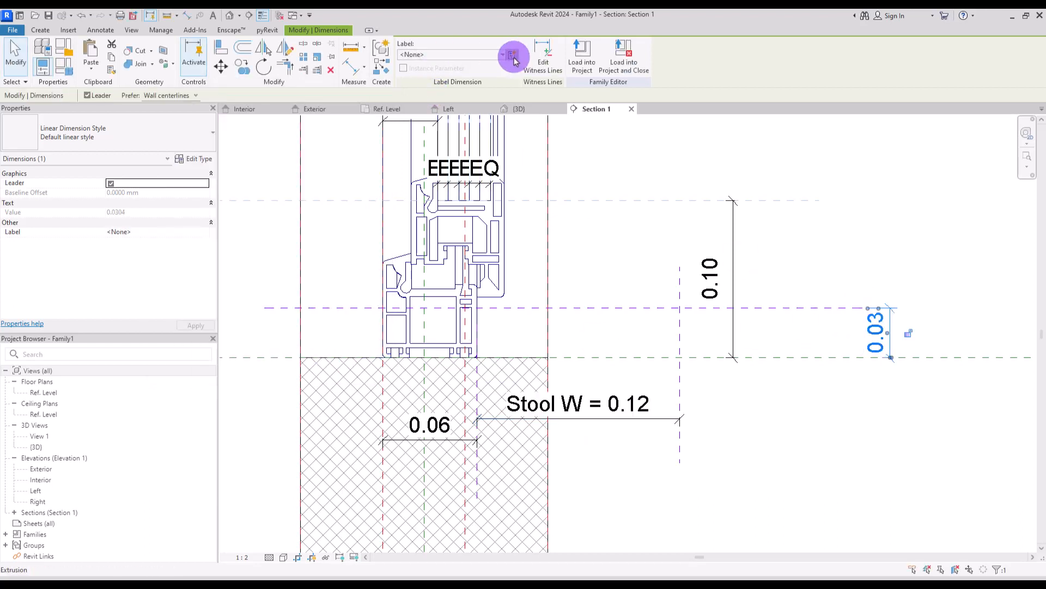
click(513, 55)
text(Stool )
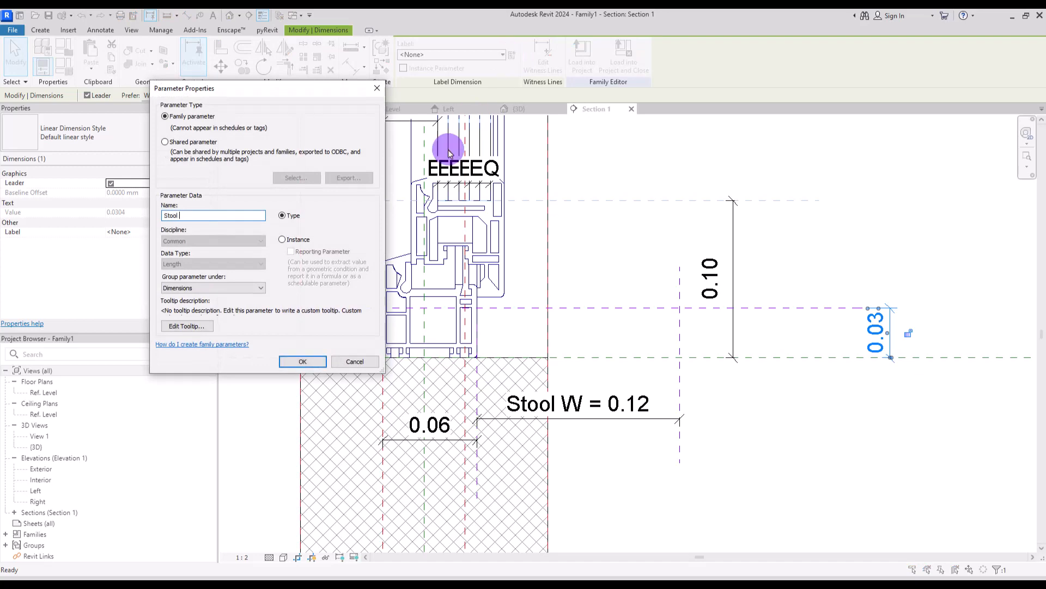
text(Th)
click(294, 361)
click(848, 248)
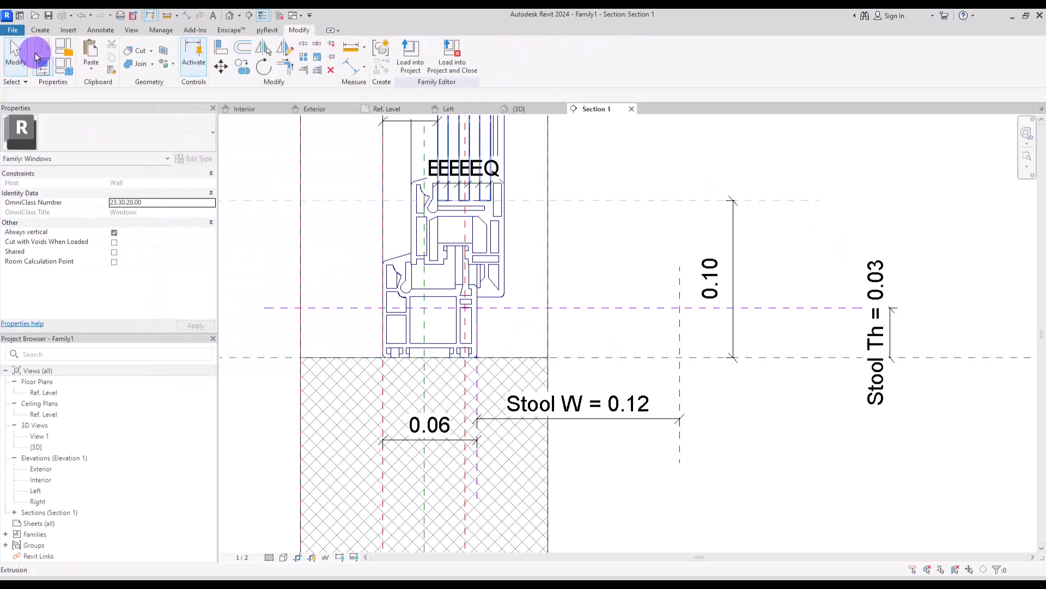
Start an extrusion and sketch a rectangle for the stool between the frame and the outer vertical Purple plane.
click(40, 30)
click(96, 64)
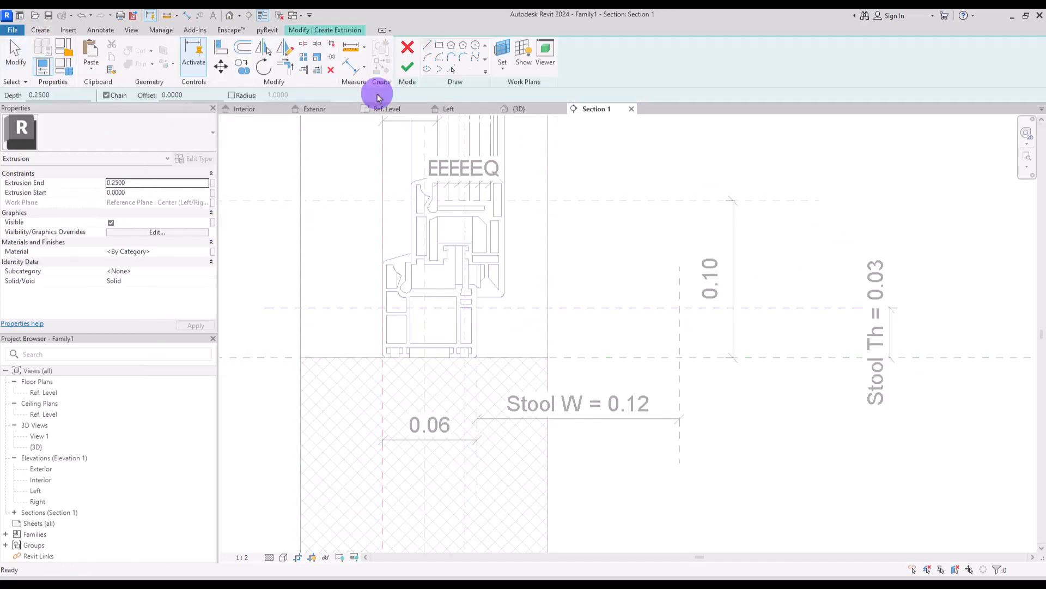
click(440, 53)
click(634, 322)
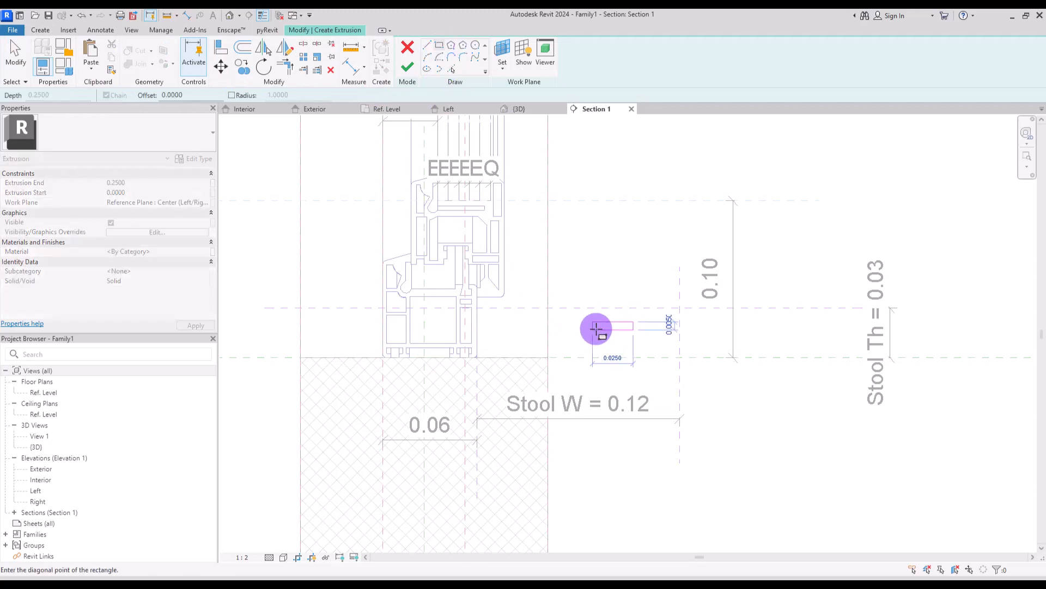
click(503, 346)
Align the rectangle's four edges with the three Purple planes and the sill plane, and finish the stool extrusion.
click(221, 48)
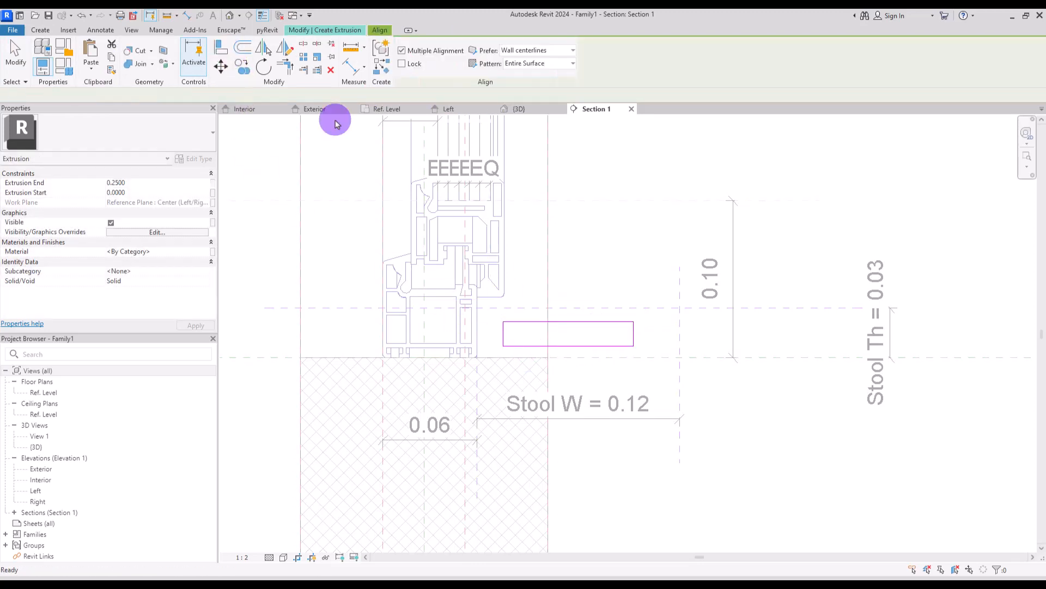
click(635, 308)
click(584, 322)
click(680, 285)
click(633, 334)
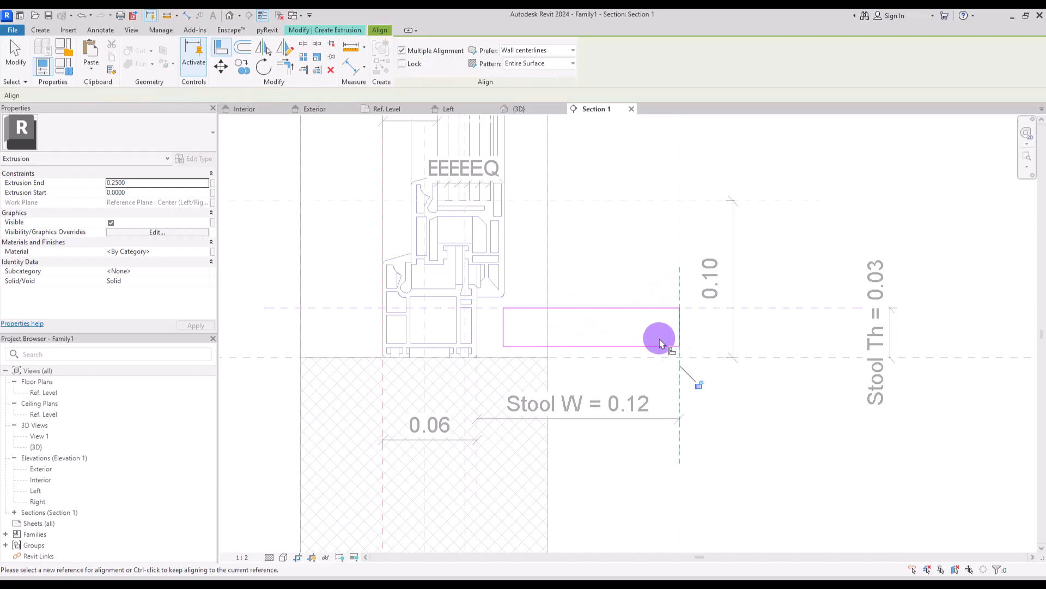
click(476, 469)
click(503, 334)
click(737, 357)
click(649, 346)
key(Escape)
key(Escape)
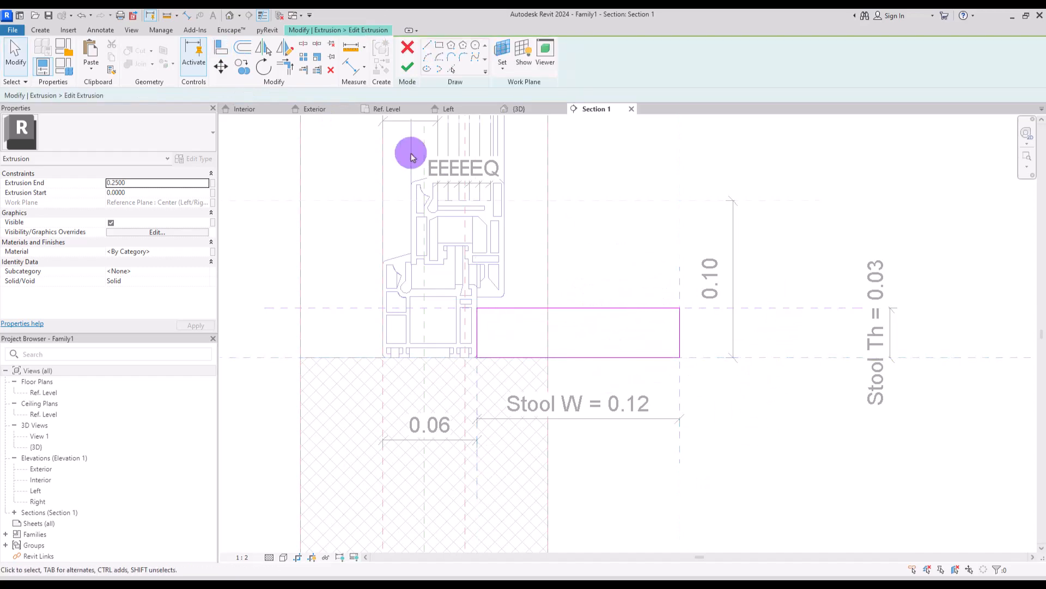
click(408, 68)
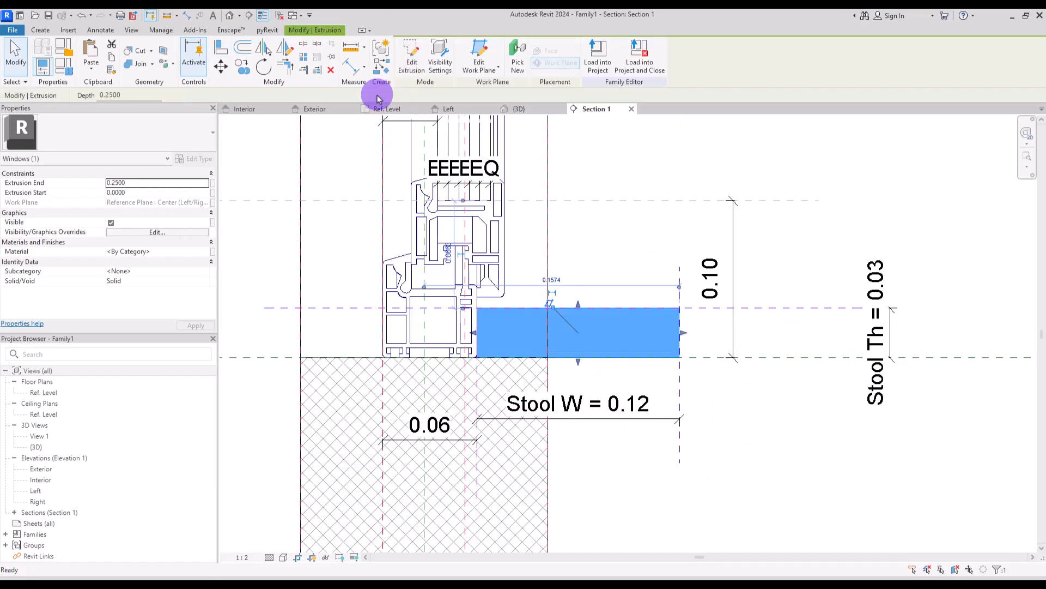
In the Interior elevation, align both ends of the stool extrusion with the reference planes at the window opening's two sides.
click(252, 111)
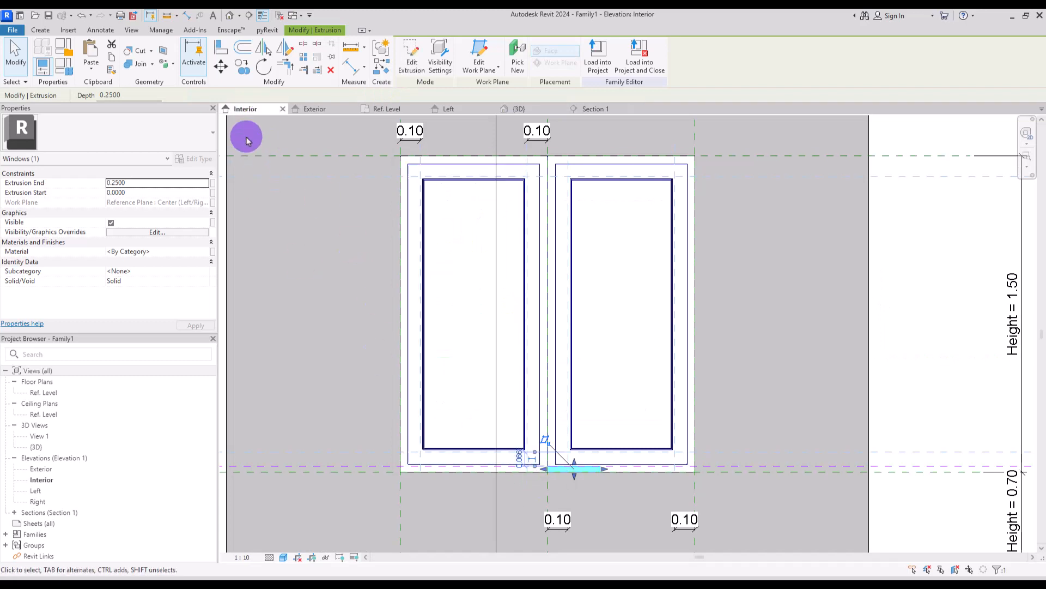
click(222, 51)
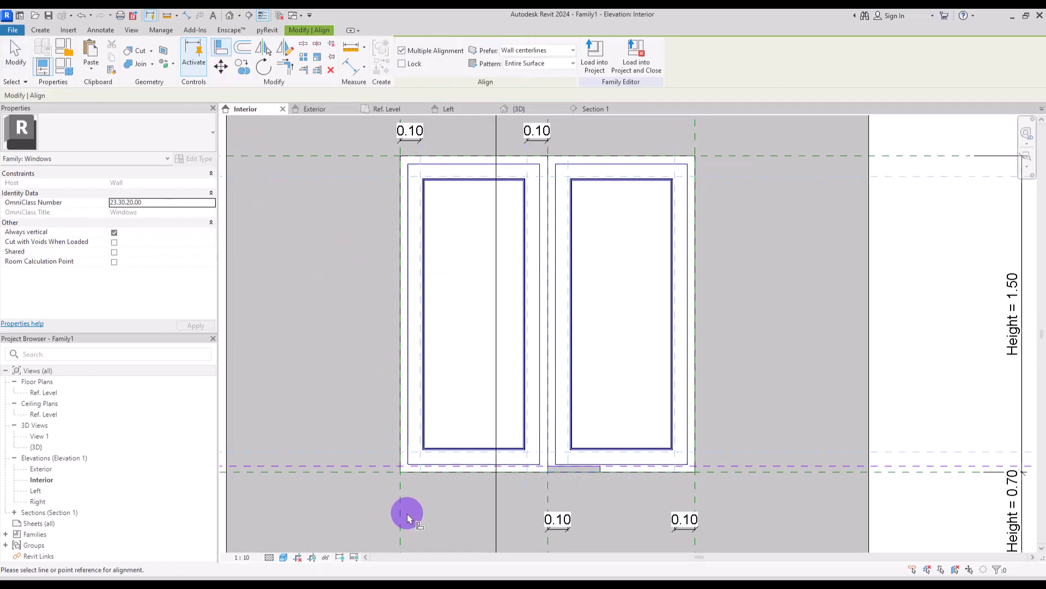
click(542, 468)
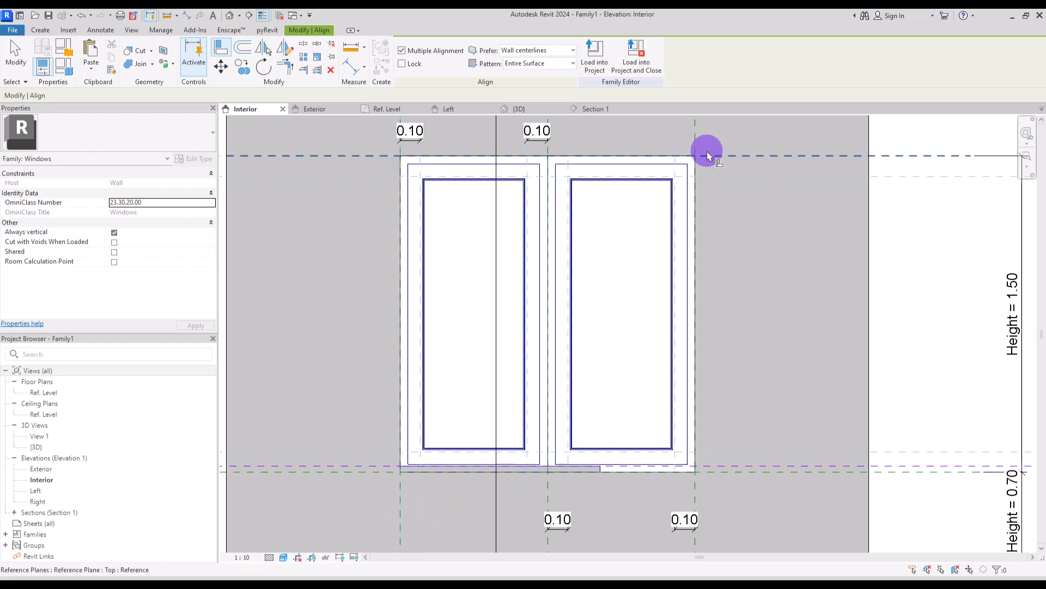
click(700, 130)
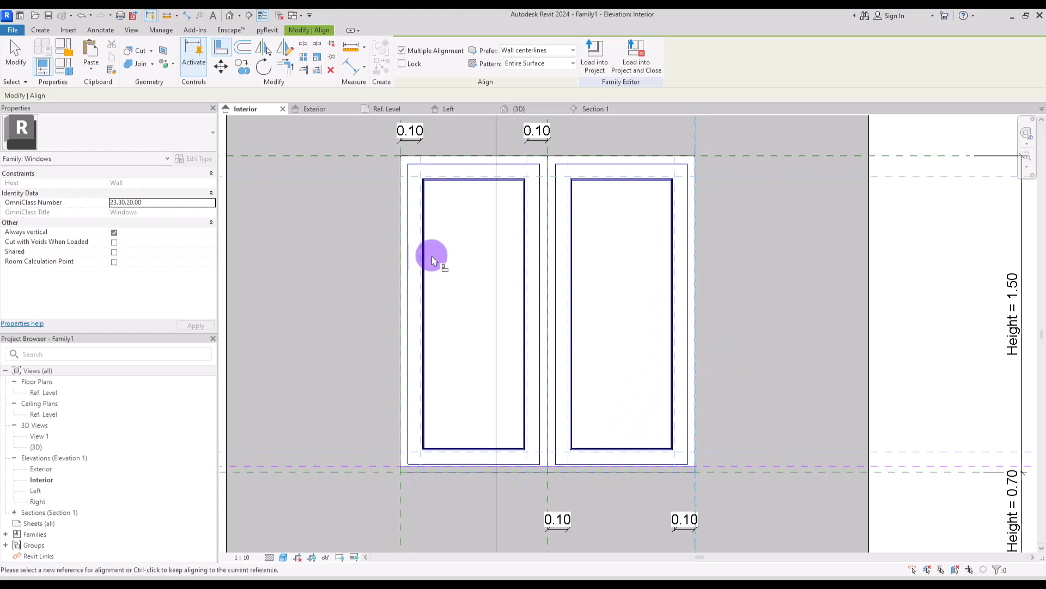
In the 3D view, associate the stool extrusion's material with the Frame parameter.
click(523, 109)
shift+middle_drag(579, 410, 619, 409)
click(495, 410)
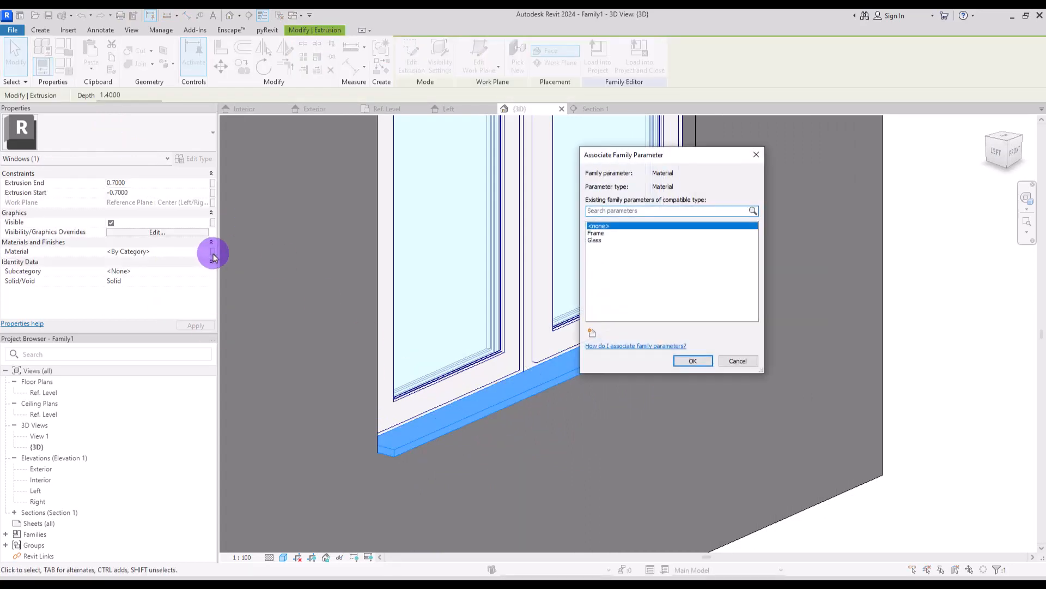
click(598, 234)
click(686, 361)
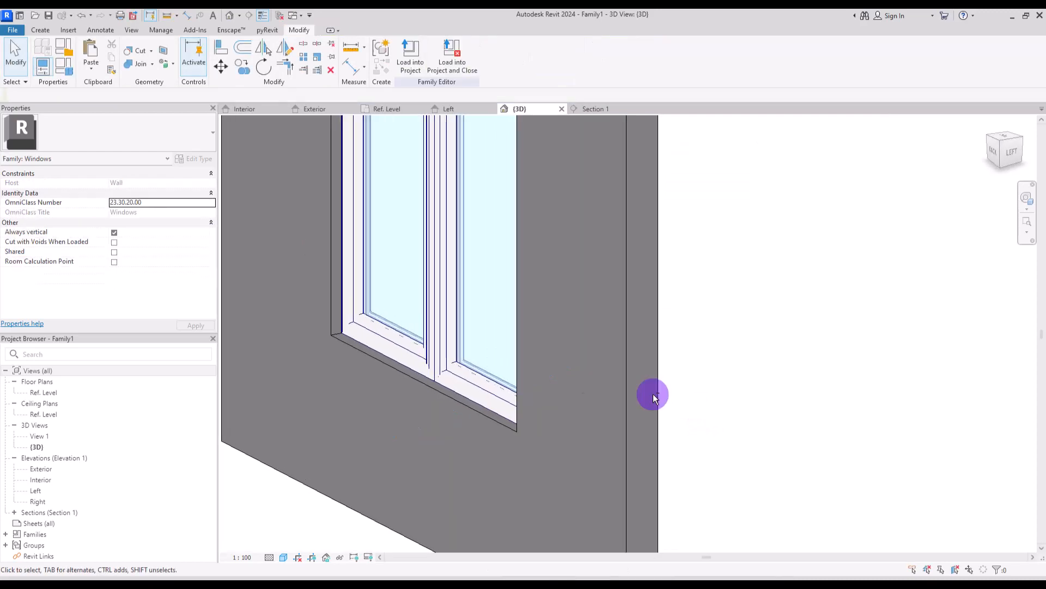
In Section 1, draw a vertical Purple reference plane on the exterior side, about 0.14 from the frame's outer face.
middle_drag(524, 401, 656, 400)
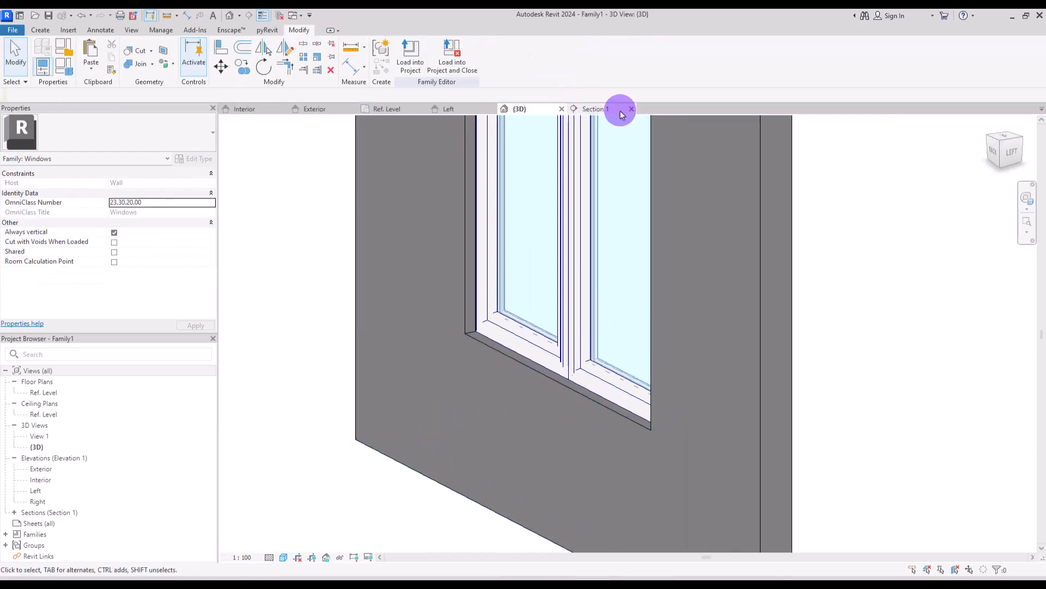
click(598, 106)
middle_drag(477, 349, 672, 362)
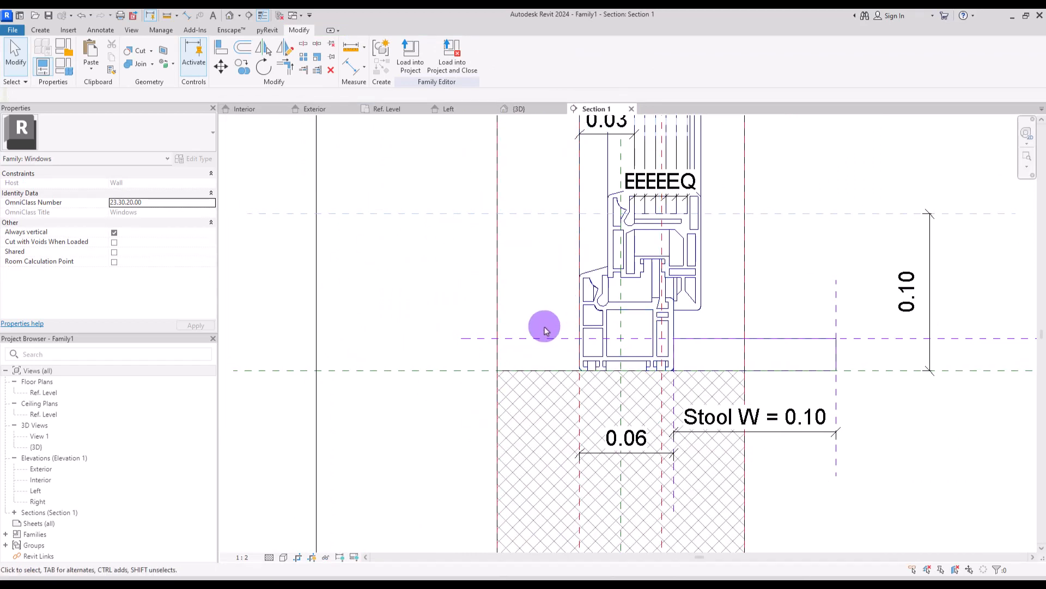
click(40, 30)
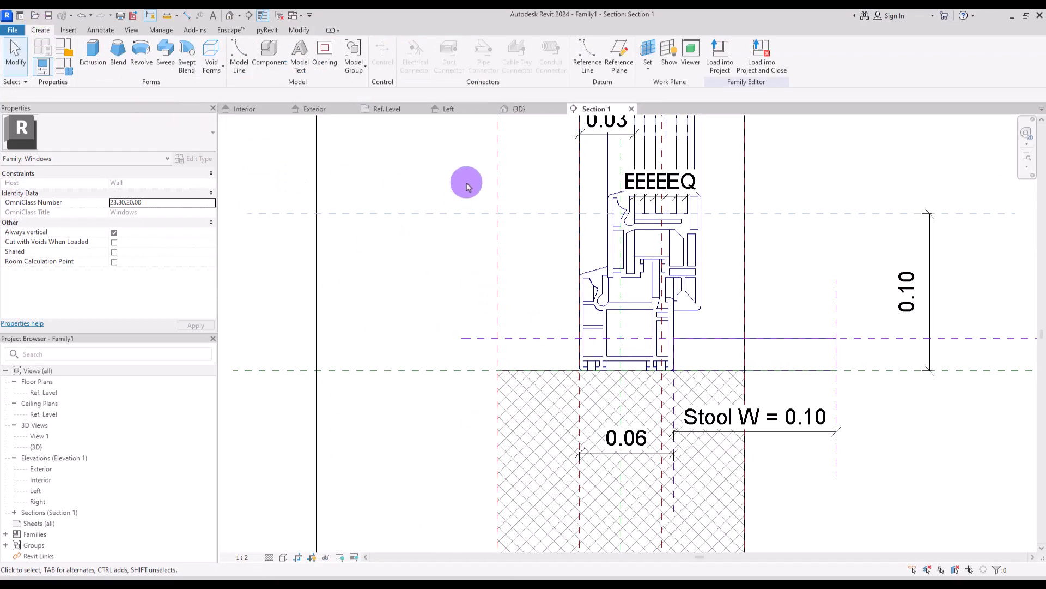
click(616, 67)
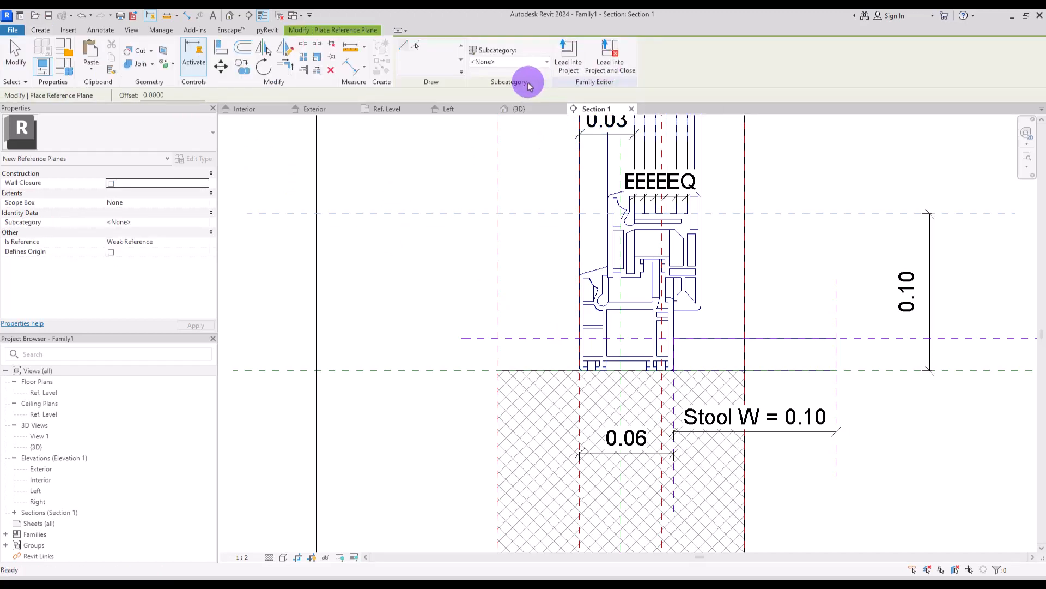
click(512, 62)
click(491, 97)
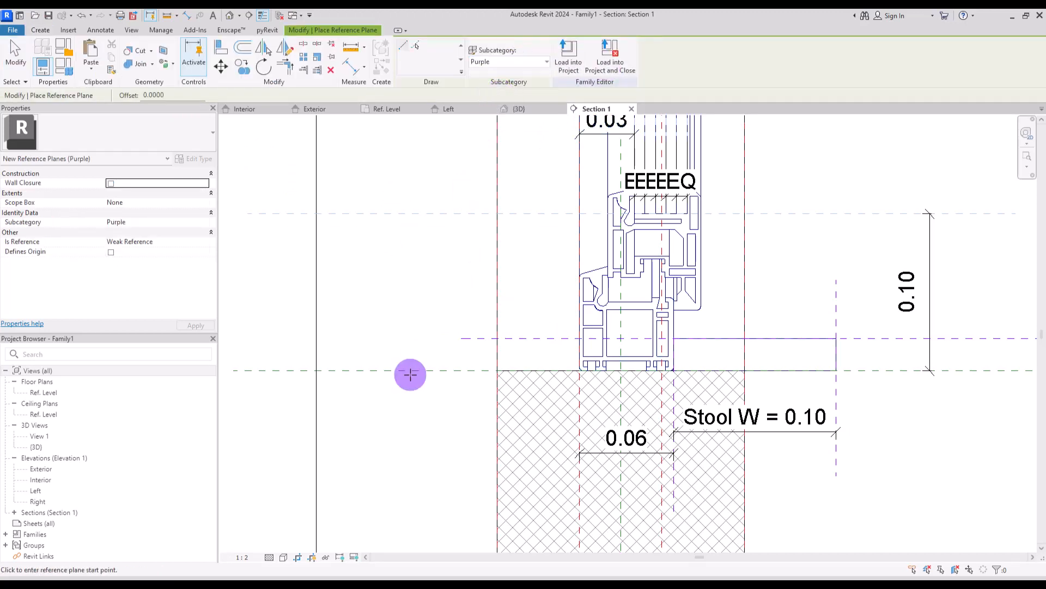
click(358, 276)
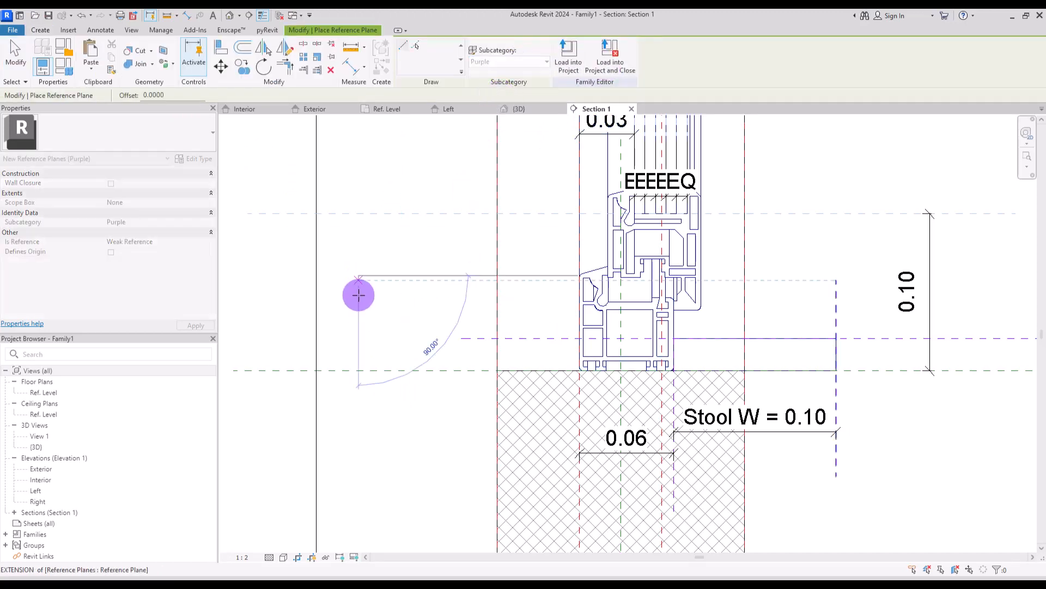
click(360, 491)
Draw a horizontal Purple reference plane across the frame, about 0.04 above the sill plane.
click(262, 312)
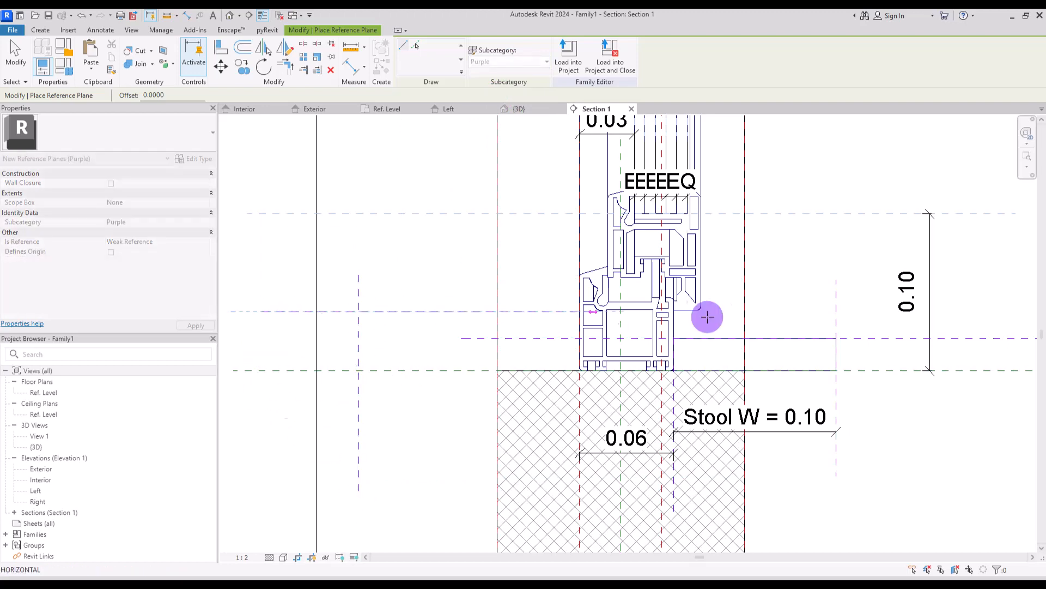
click(875, 314)
key(Escape)
key(Escape)
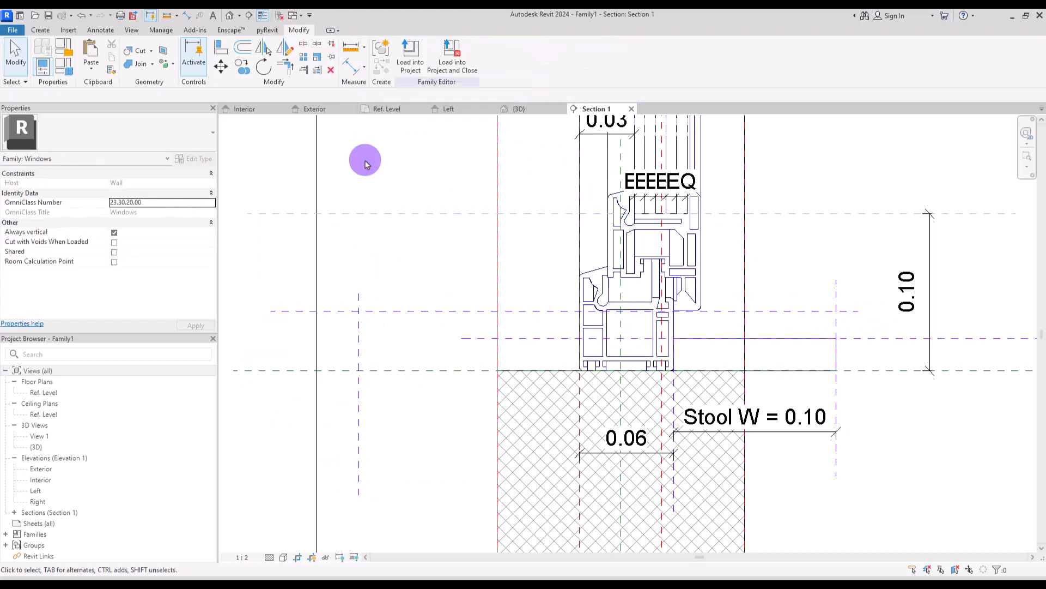
Dimension the new horizontal Purple plane to the sill plane, and the exterior vertical Purple plane to the frame's outer plane.
click(352, 66)
click(406, 311)
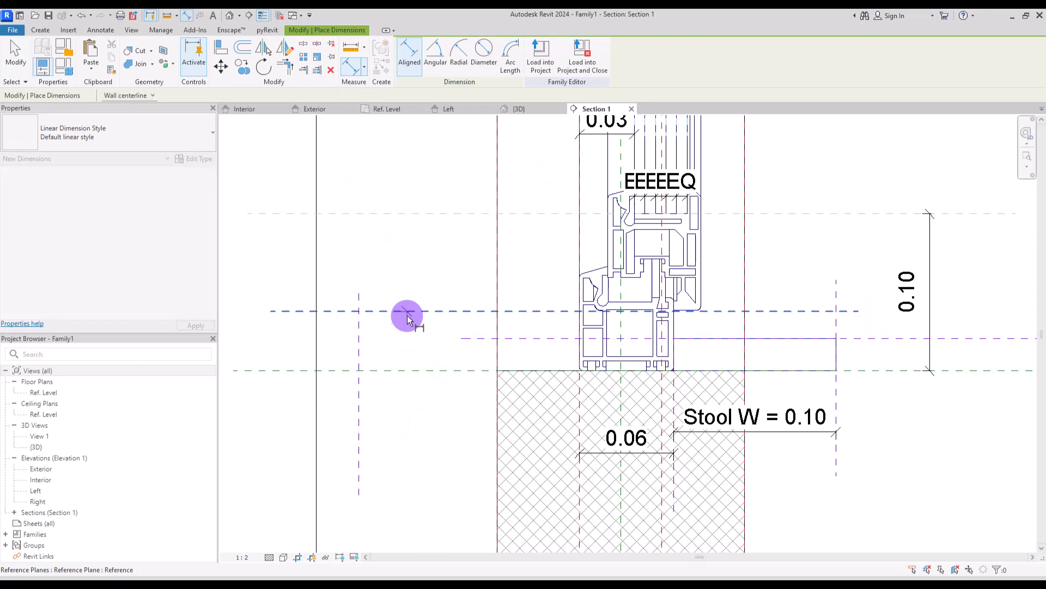
click(395, 371)
click(265, 427)
click(360, 367)
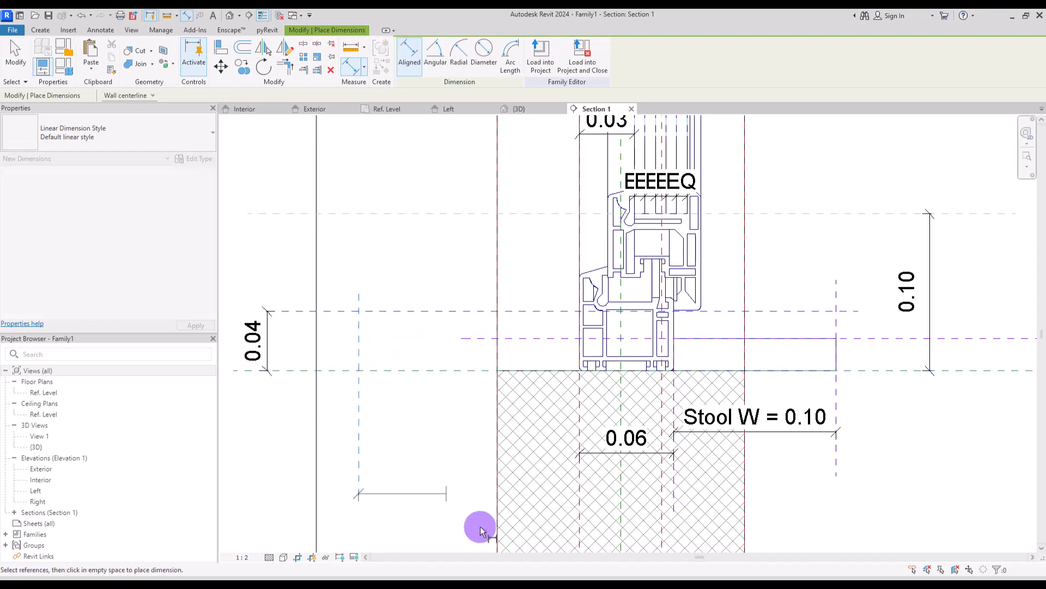
click(578, 483)
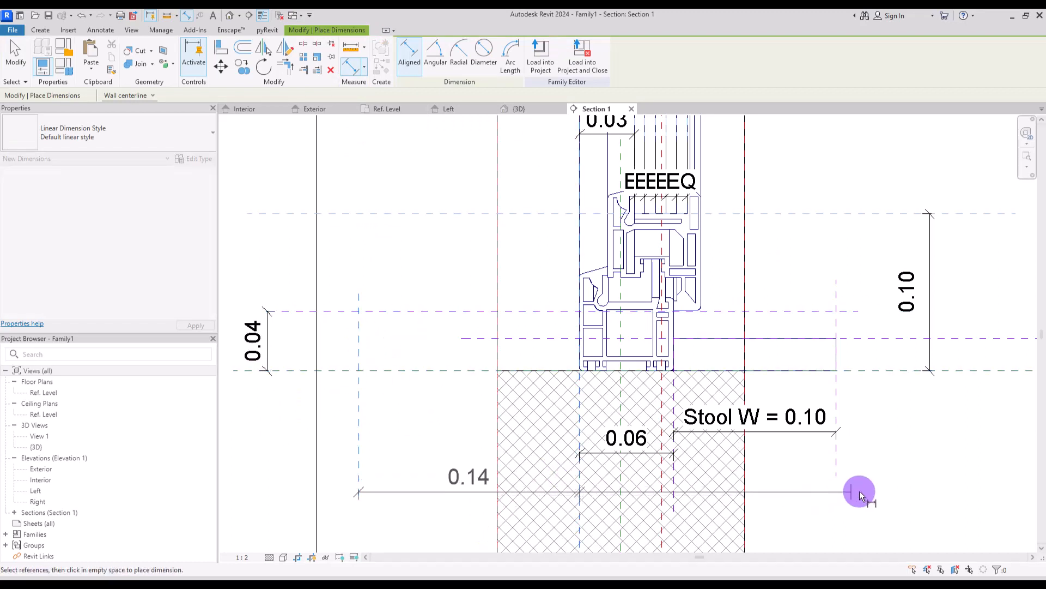
click(921, 481)
key(Escape)
key(Escape)
Label the dimension between the exterior Purple plane and the frame's outer plane with a new type parameter named Sill W.
click(477, 481)
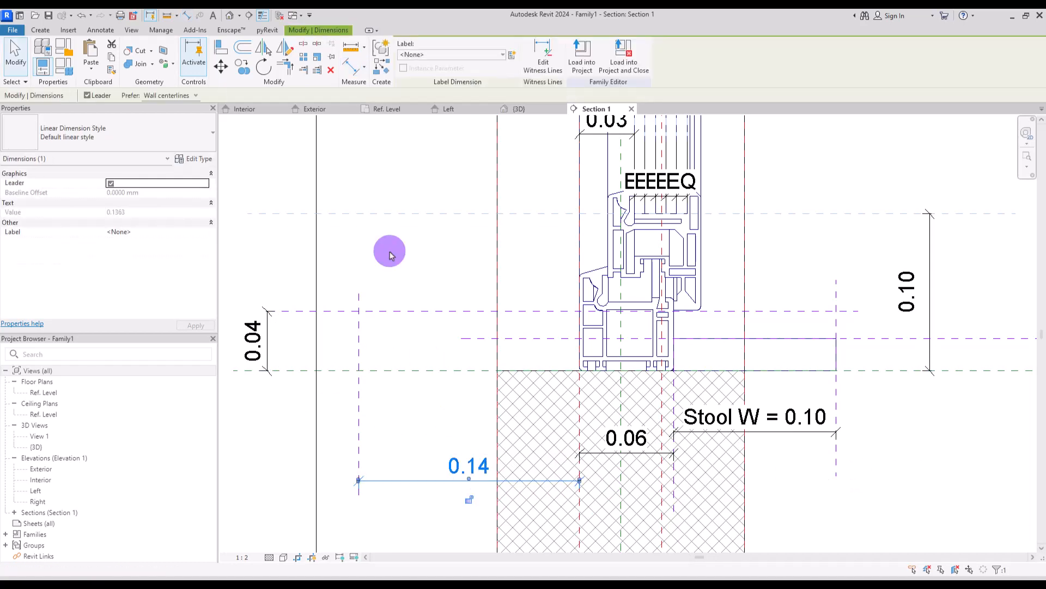
click(512, 55)
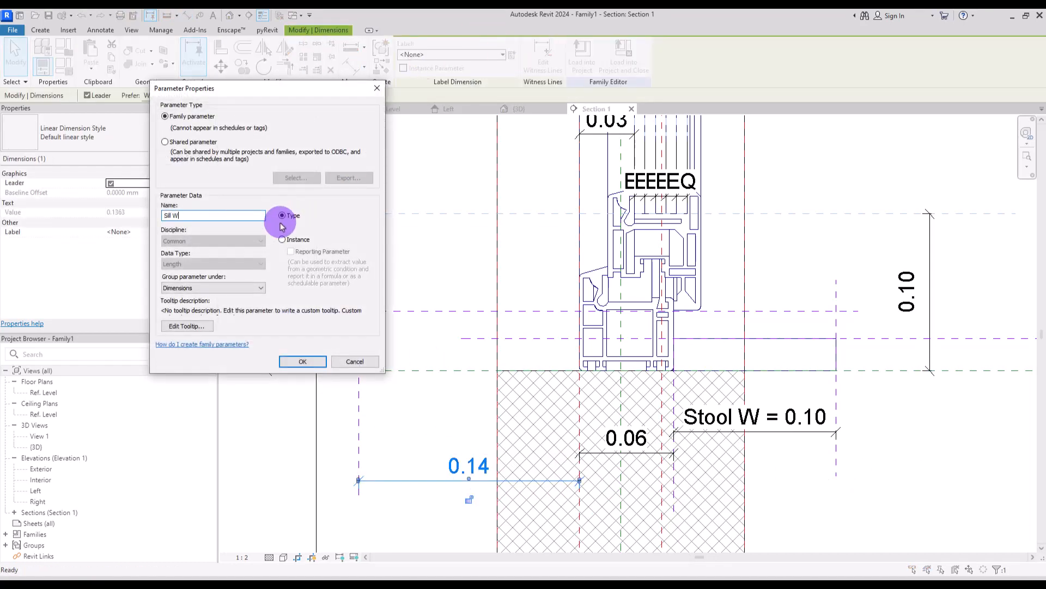
click(303, 361)
key(Escape)
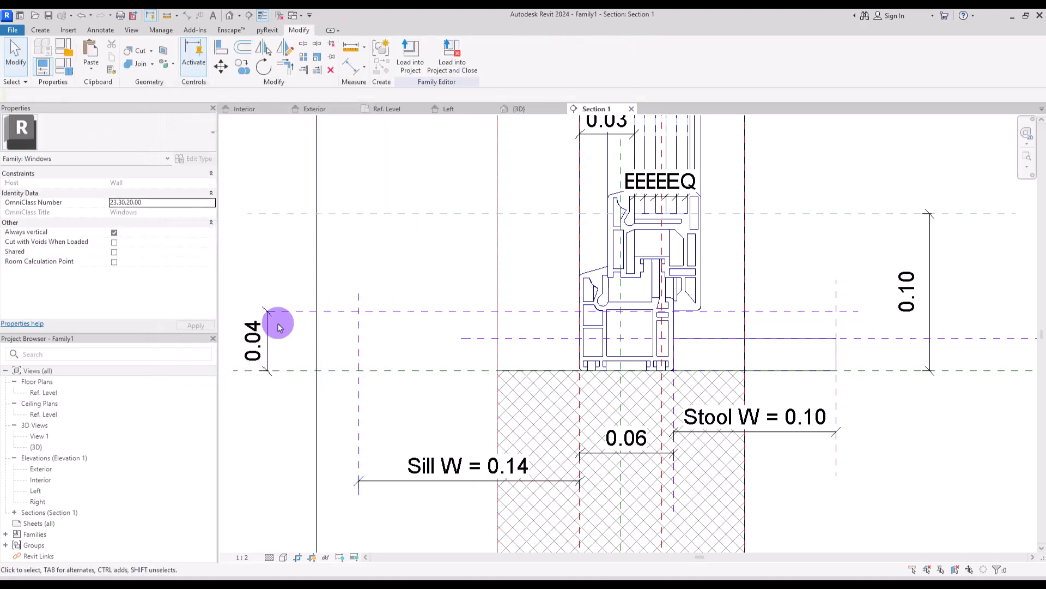
Label the dimension between the sill plane and the new horizontal Purple plane with a new type parameter named Sill Th.
click(267, 327)
click(514, 55)
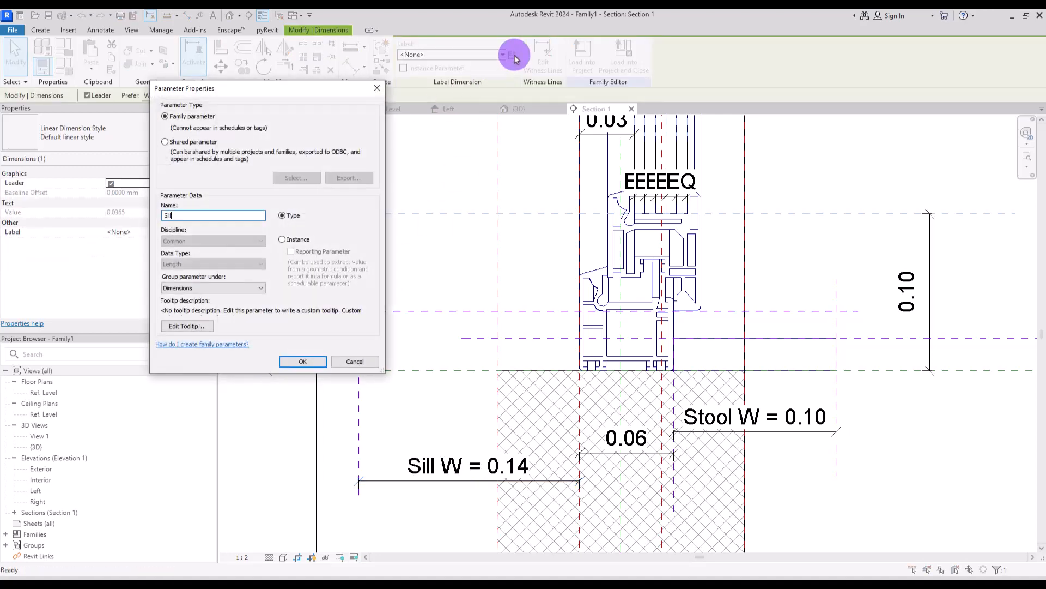
click(304, 361)
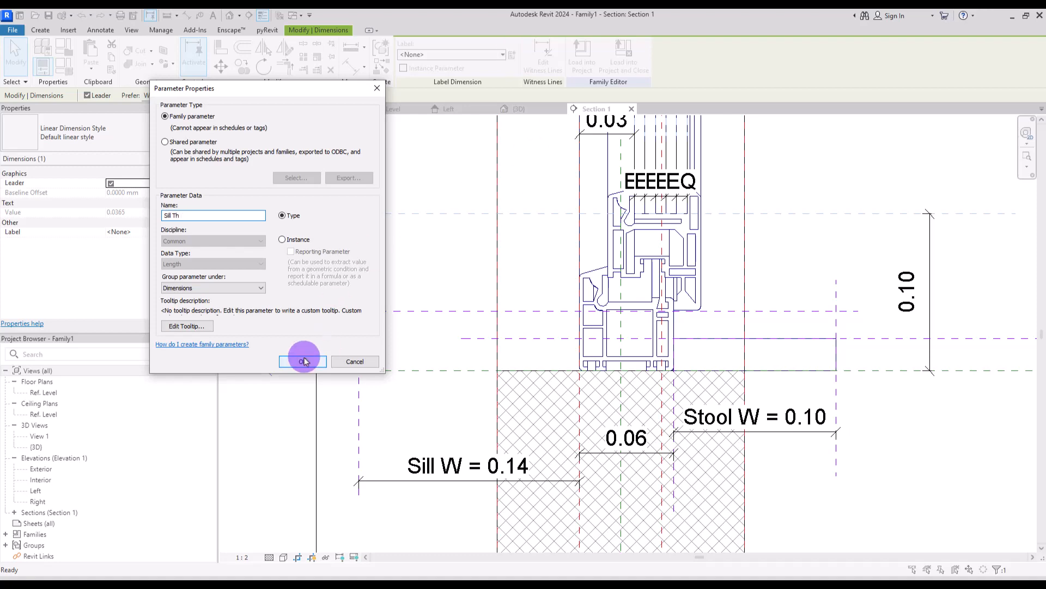
Start an extrusion and sketch a closed sill profile sloping up from the exterior Purple plane to the frame at Sill Th height.
click(41, 29)
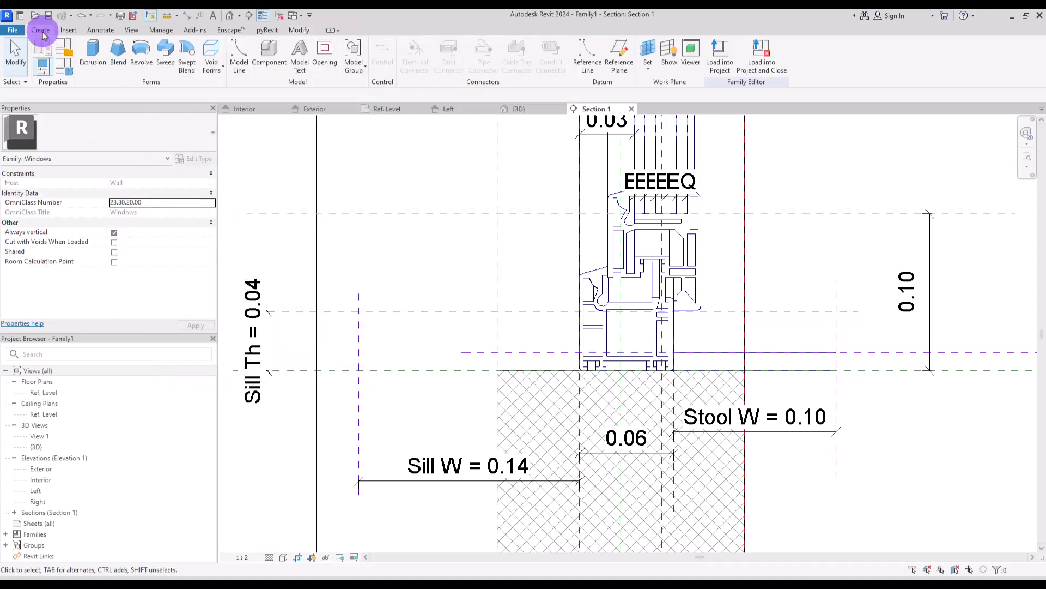
click(91, 50)
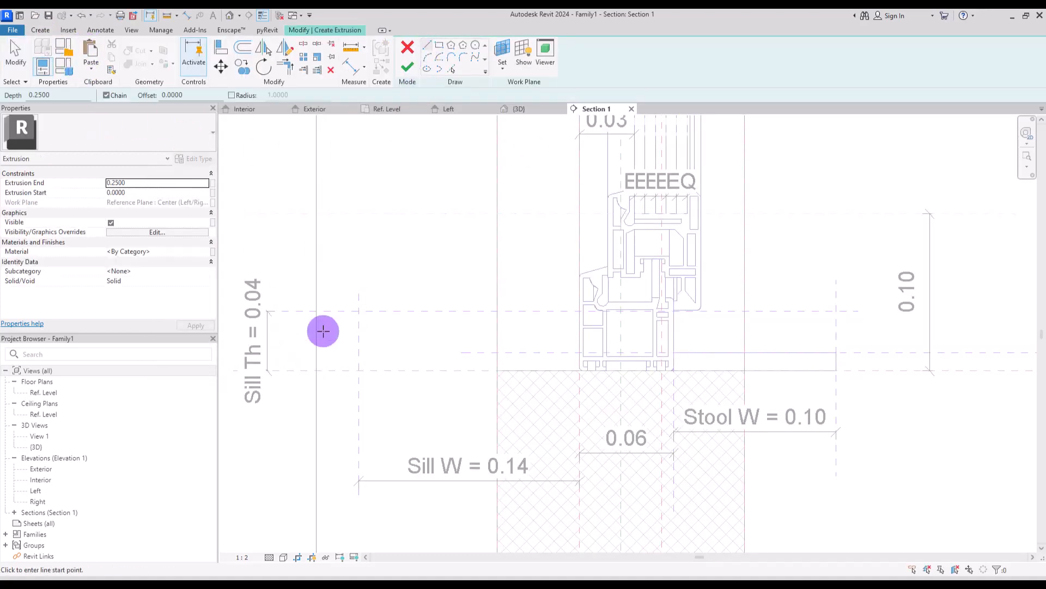
click(359, 370)
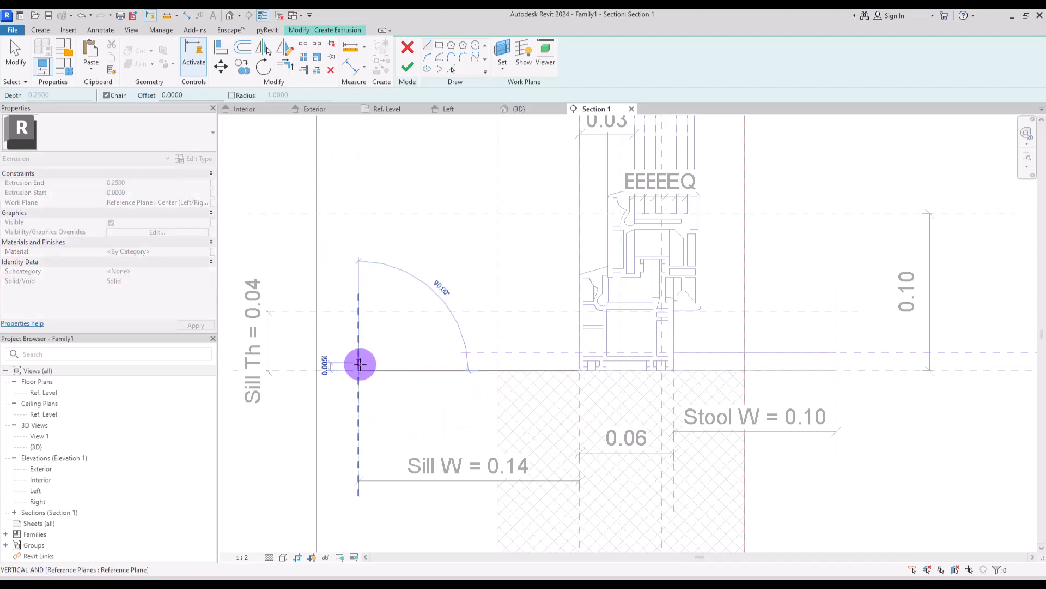
click(358, 353)
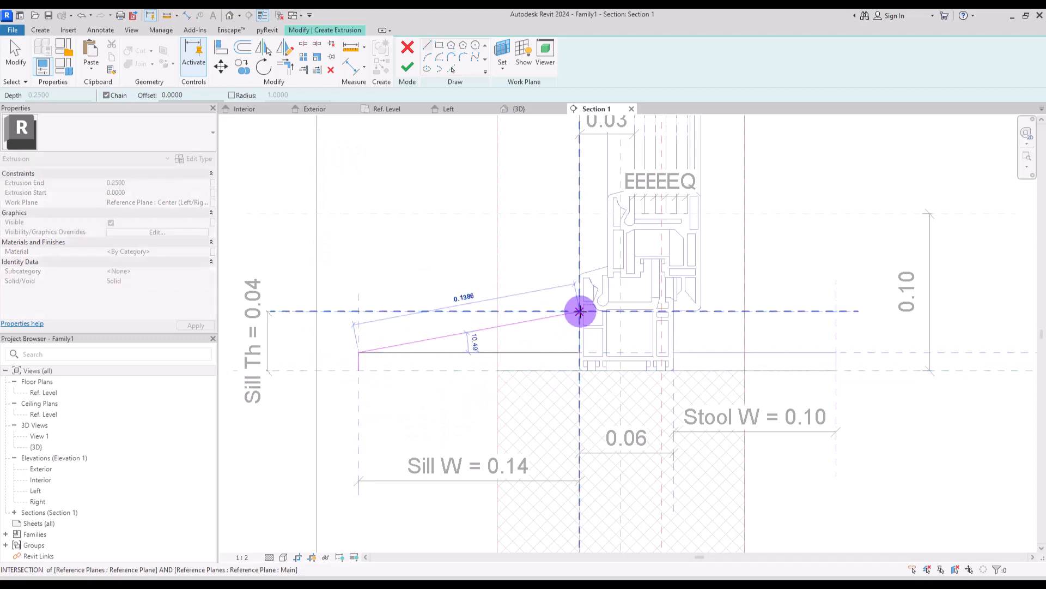
click(580, 312)
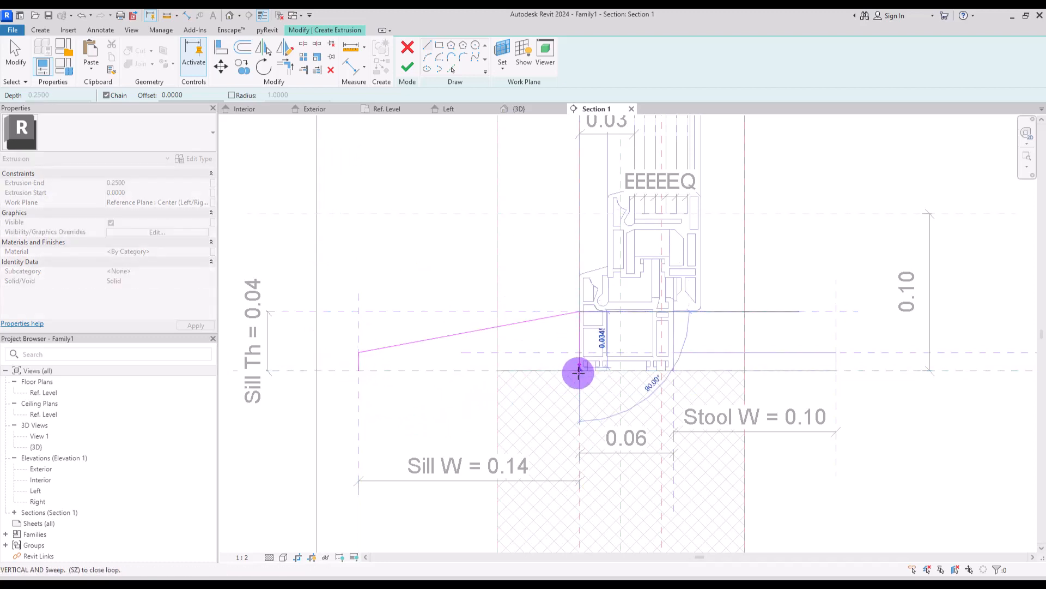
click(580, 367)
click(359, 367)
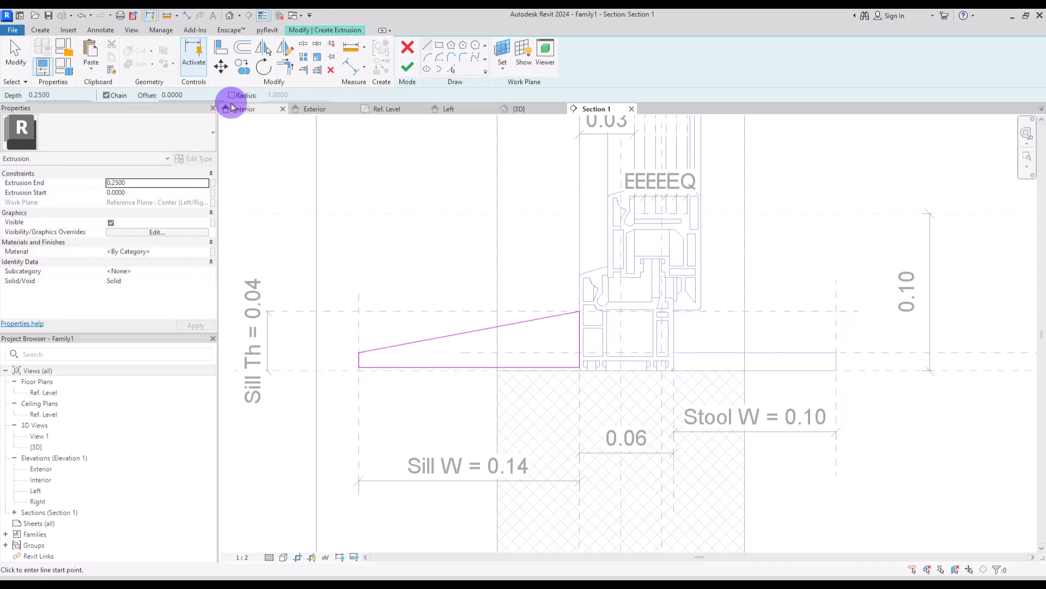
Align the sill profile with the sill plane, the Purple planes and the frame's outer plane, and finish the extrusion.
click(220, 47)
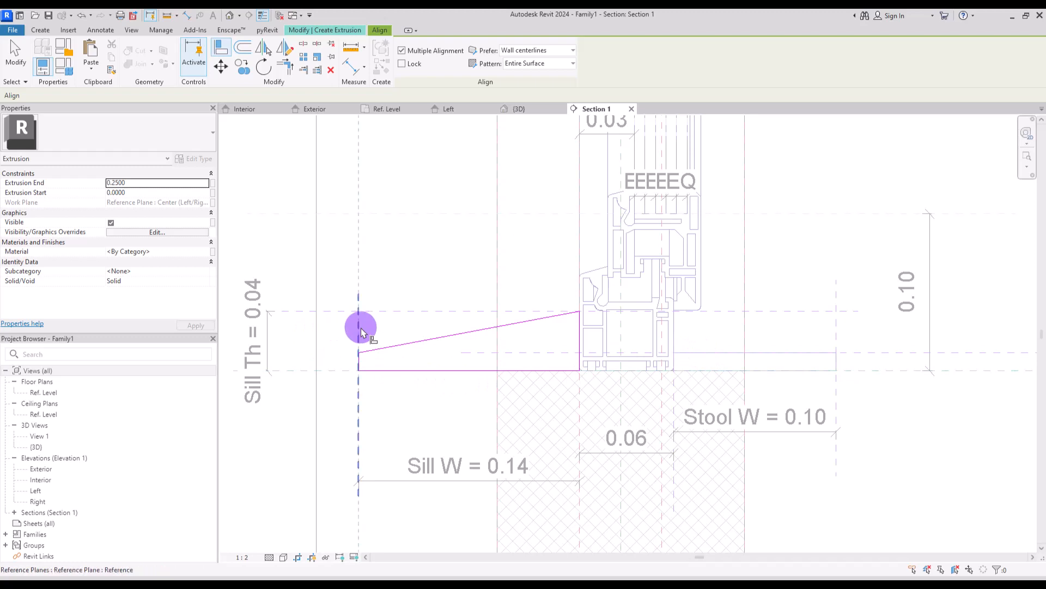
click(401, 311)
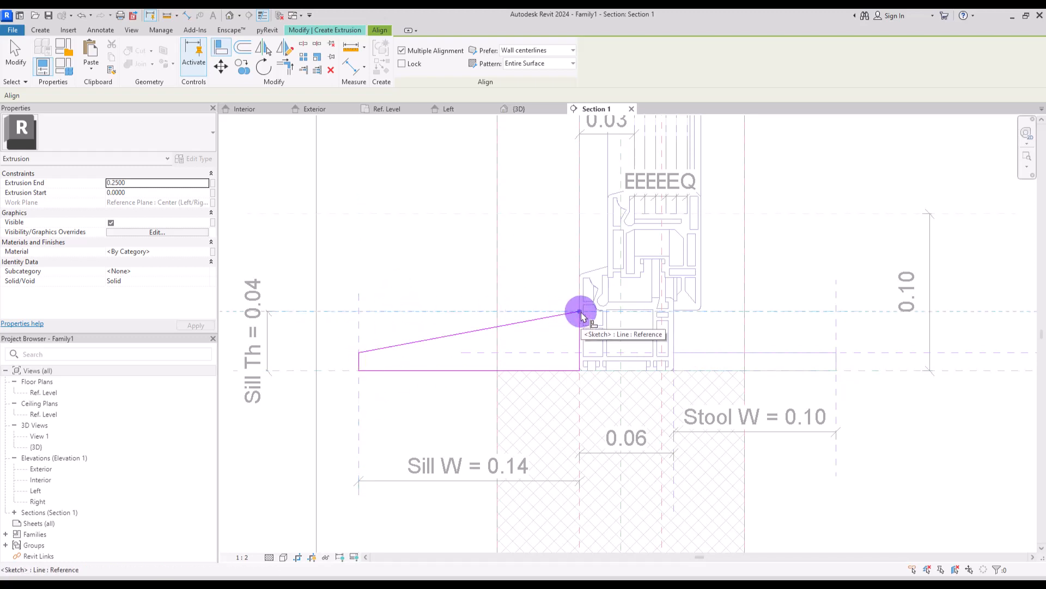
click(605, 295)
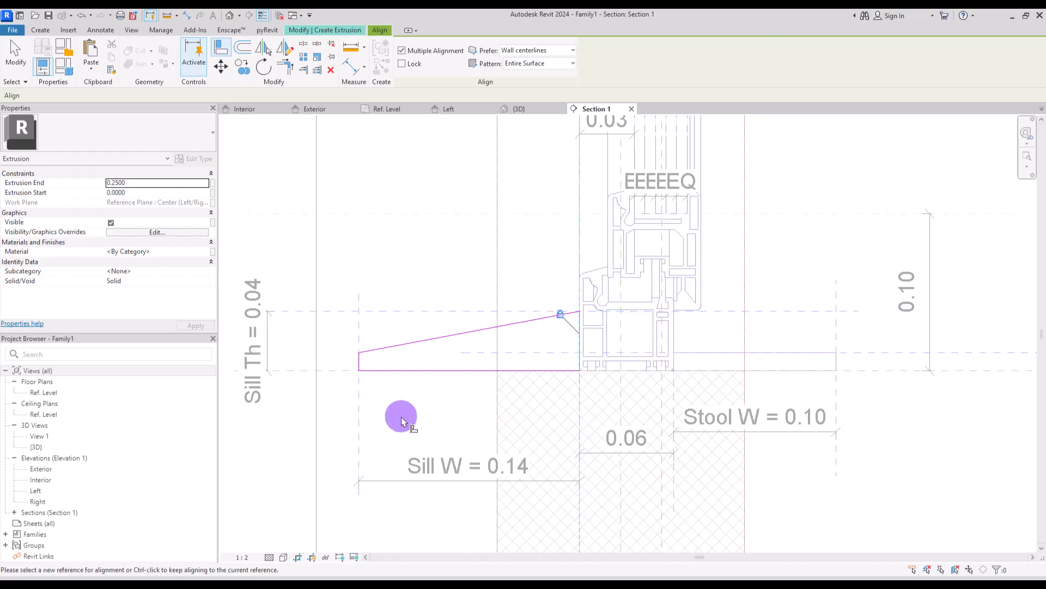
key(Escape)
click(408, 70)
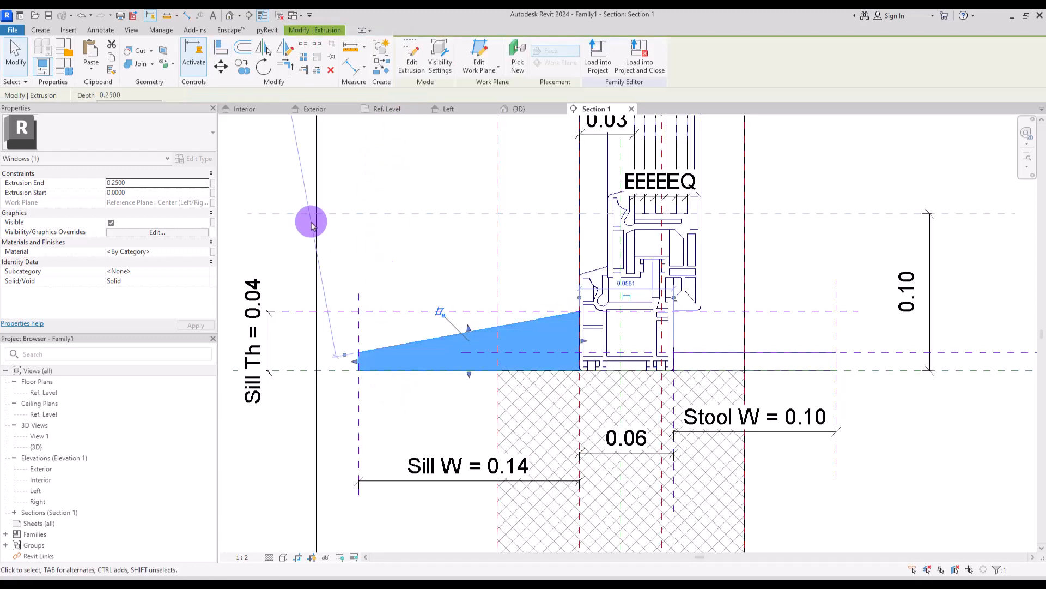
In the Exterior view, align and lock the sill extrusion's two ends to the window's left and right opening planes.
click(326, 111)
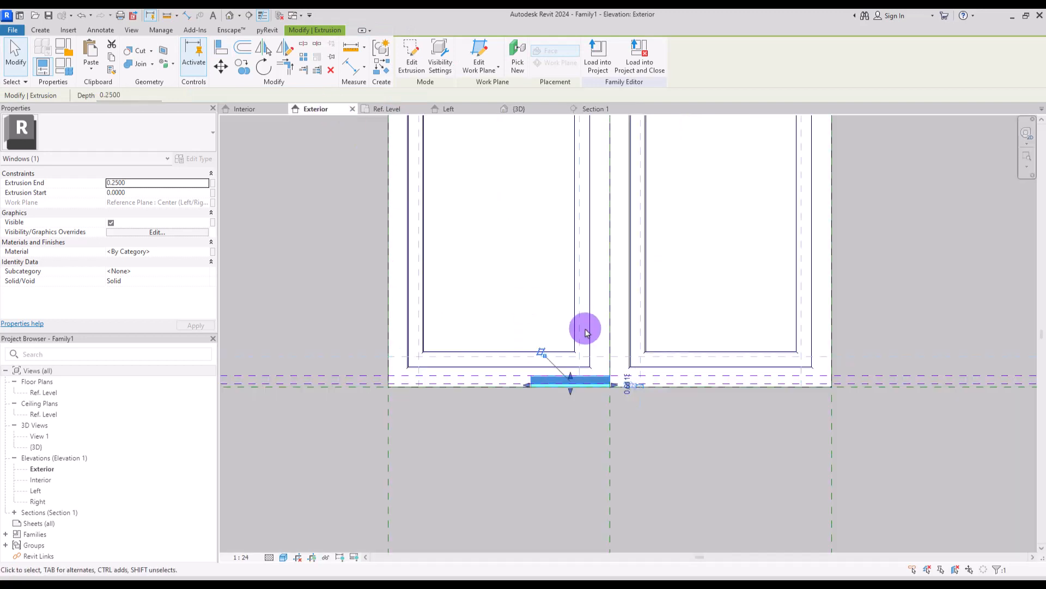
scroll(514, 283, down, 1)
click(221, 48)
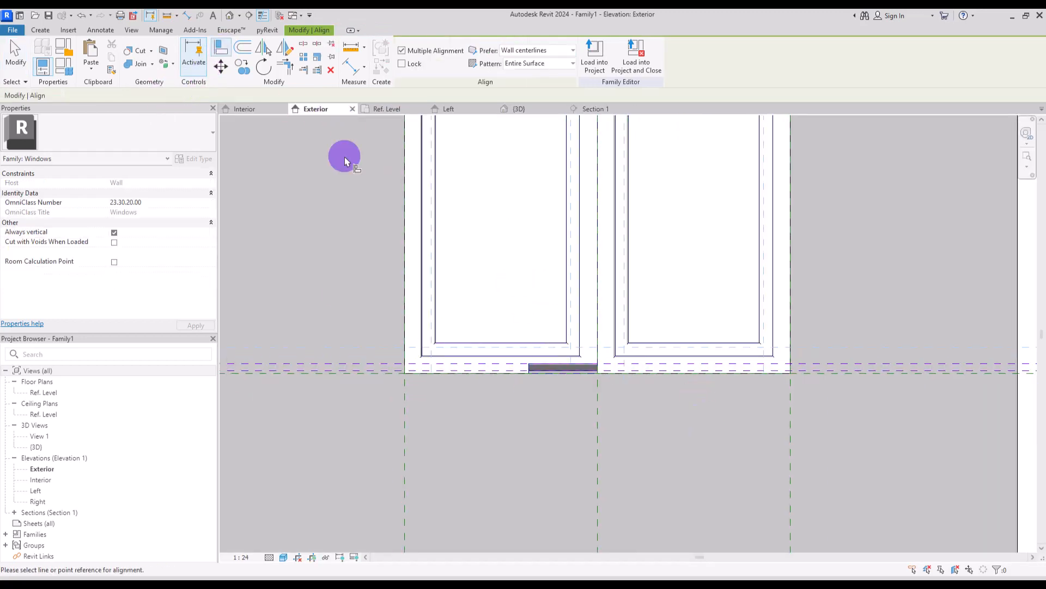
click(528, 367)
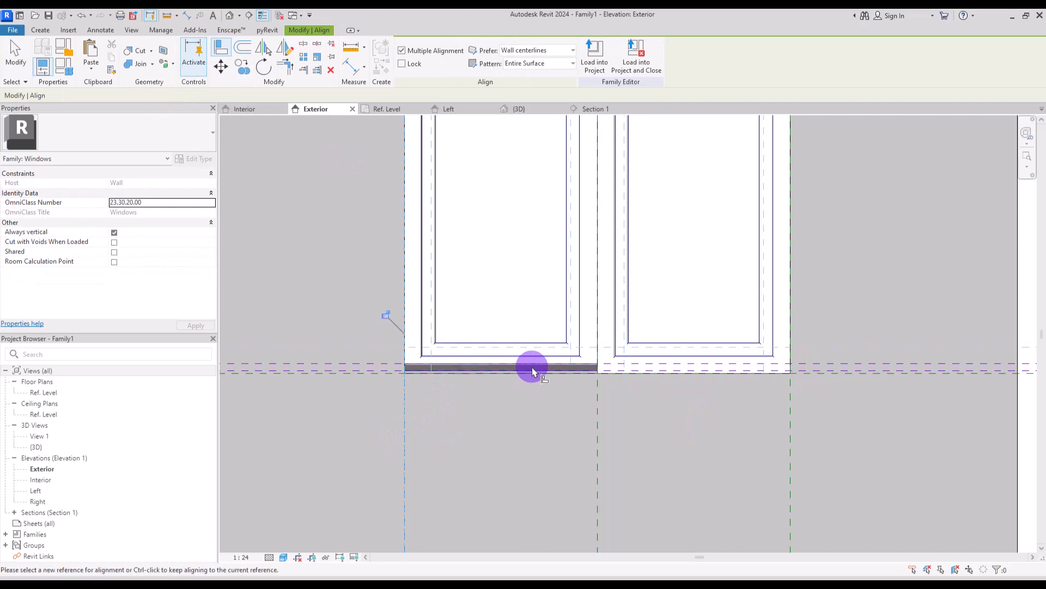
click(789, 420)
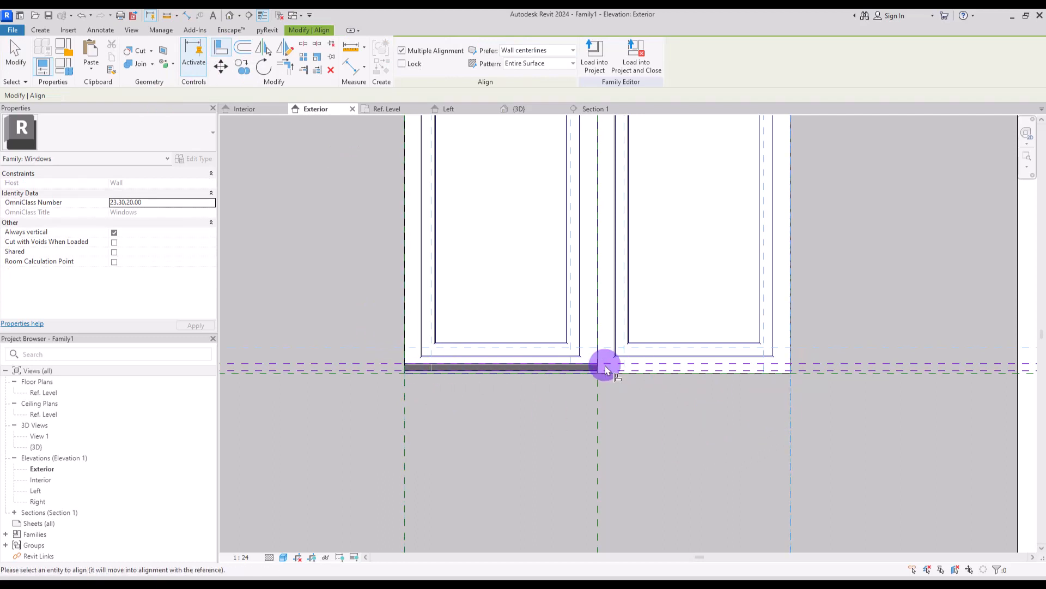
click(598, 375)
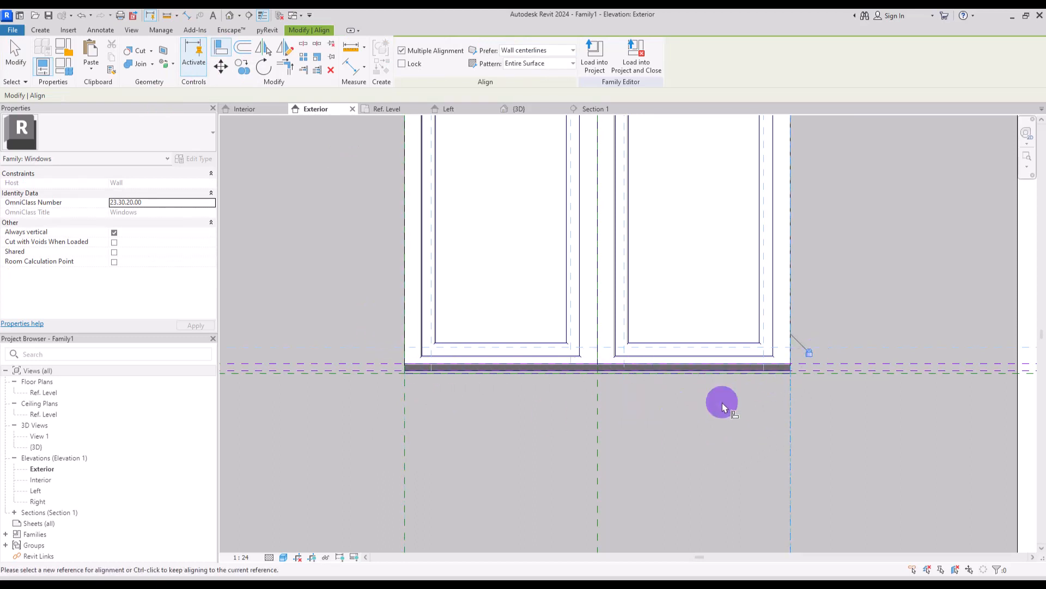
key(Escape)
key(Escape)
Associate the sill extrusion's material with the existing Frame family parameter.
click(467, 367)
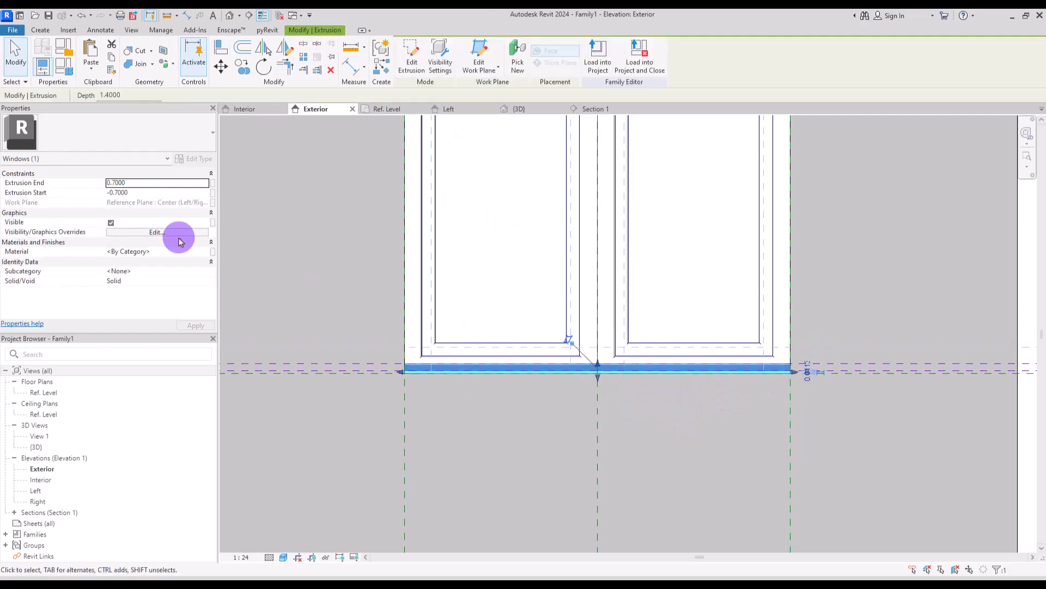
click(214, 252)
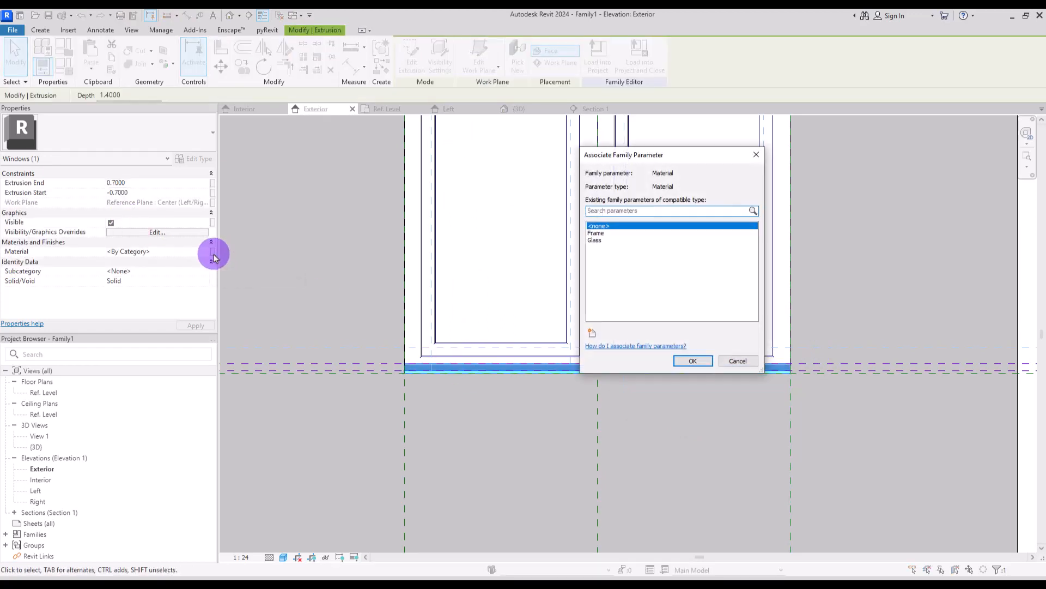
click(596, 233)
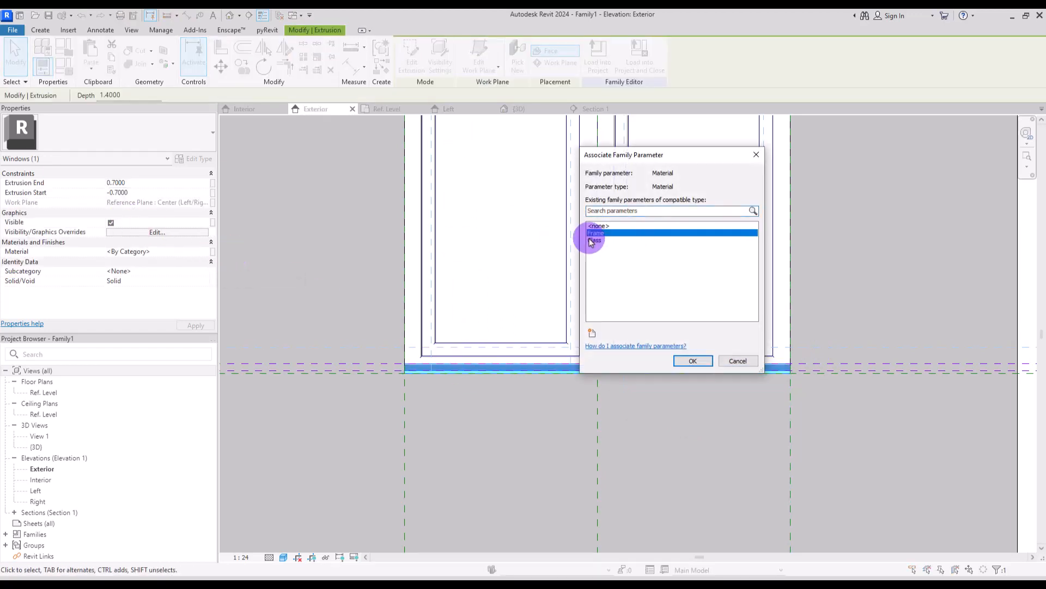
click(688, 362)
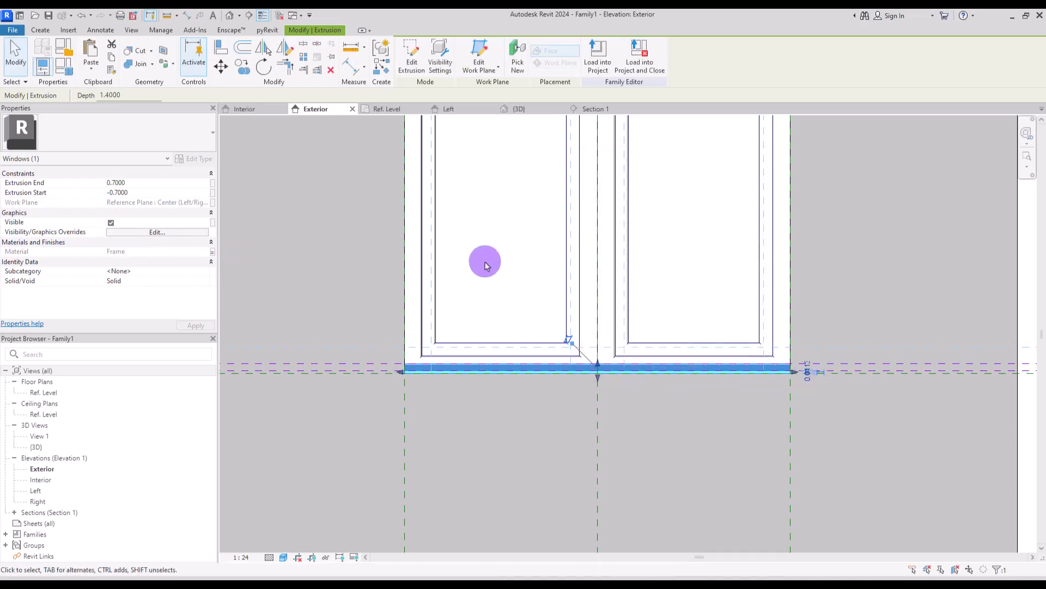
click(483, 259)
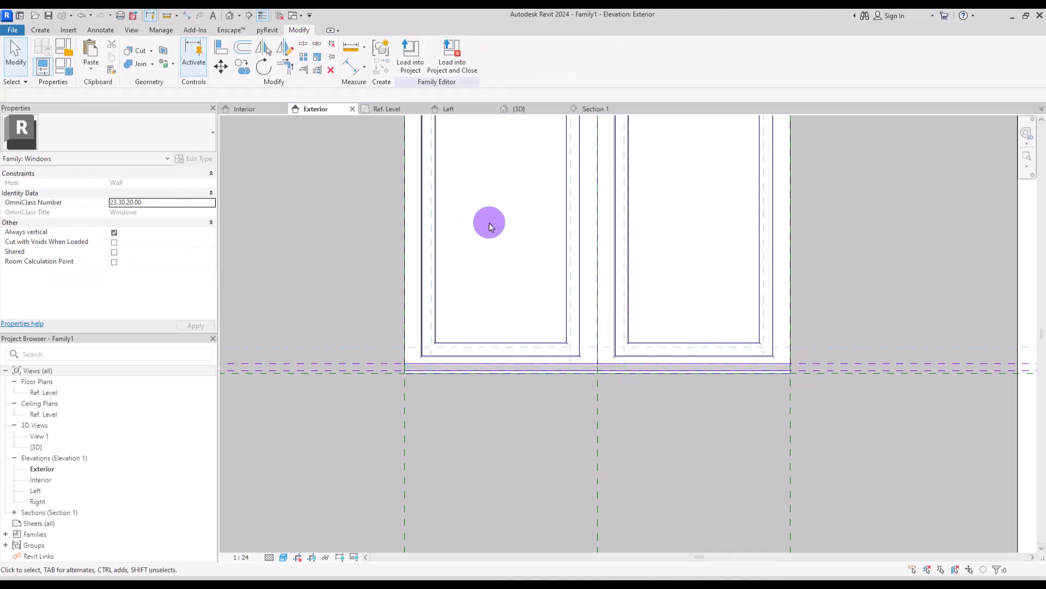
Check the sill in 3D and set the family parameters Sill W to 0.1000 and Sill Th to 0.0400.
click(521, 109)
scroll(545, 385, up, 2)
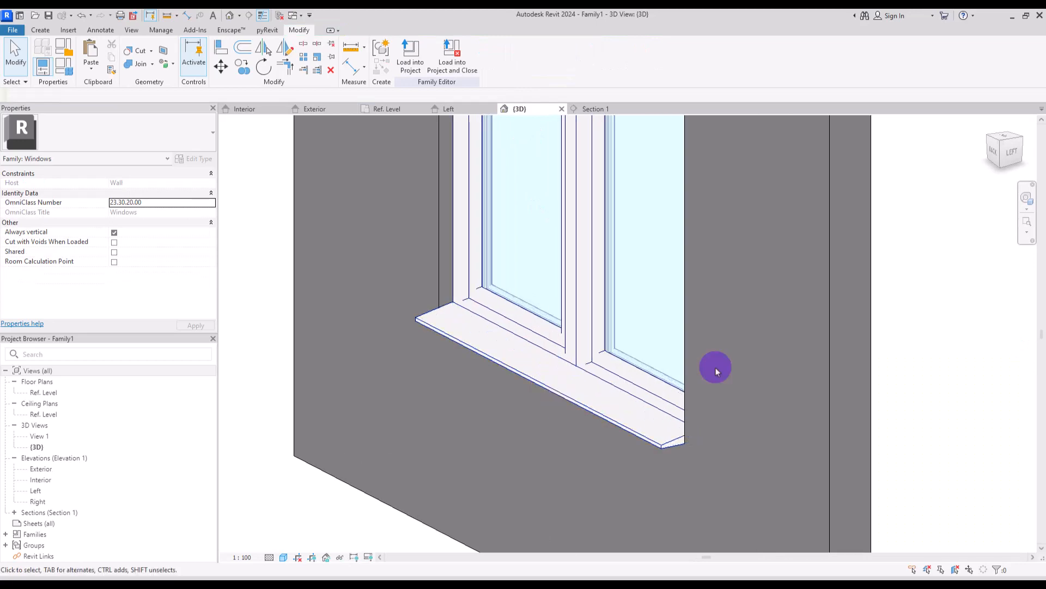
shift+middle_drag(741, 381, 716, 354)
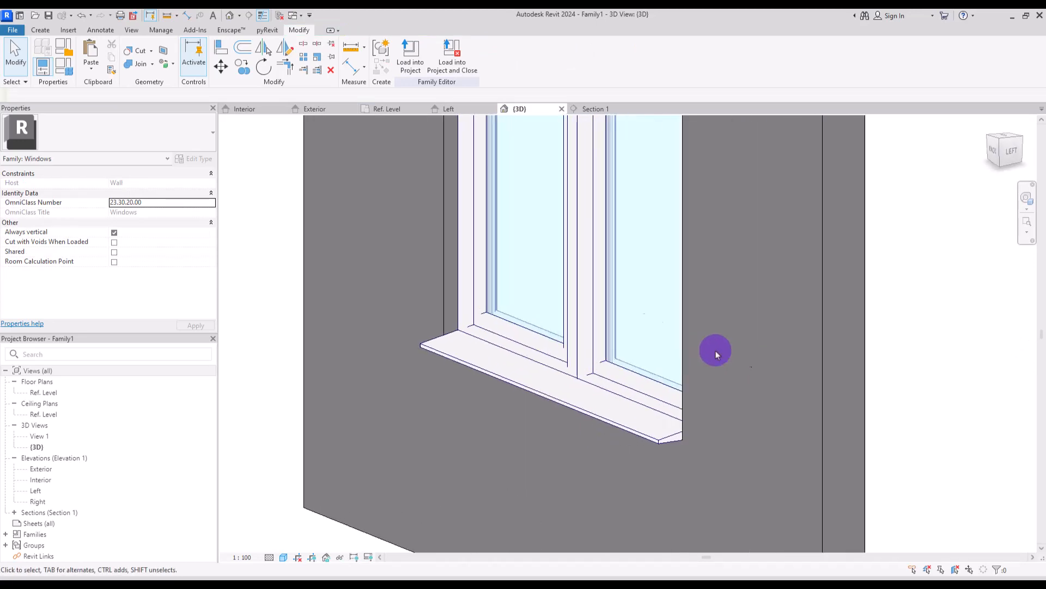
click(60, 65)
click(151, 200)
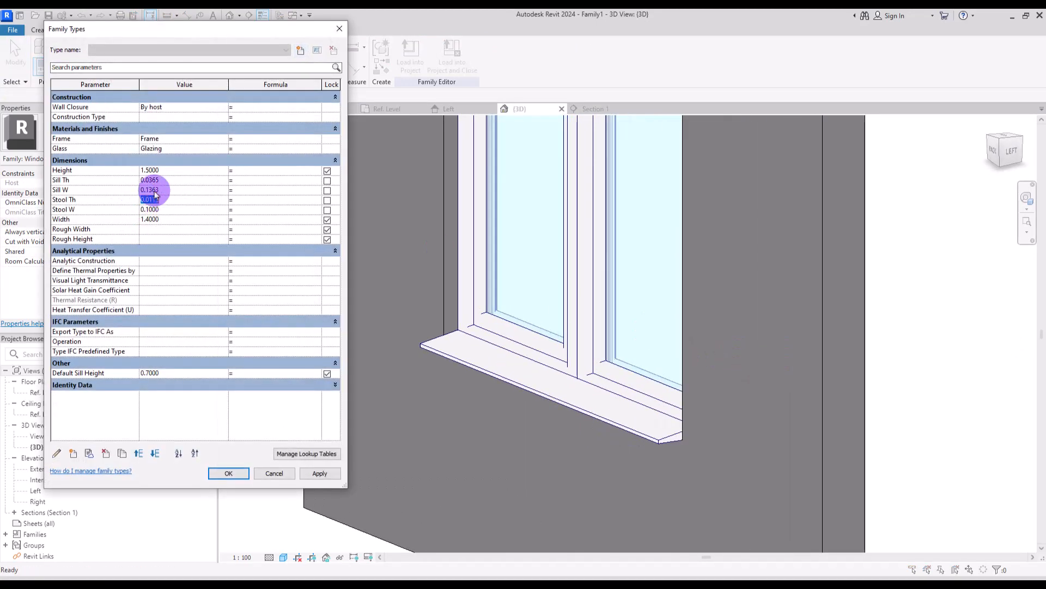
drag(148, 190, 188, 191)
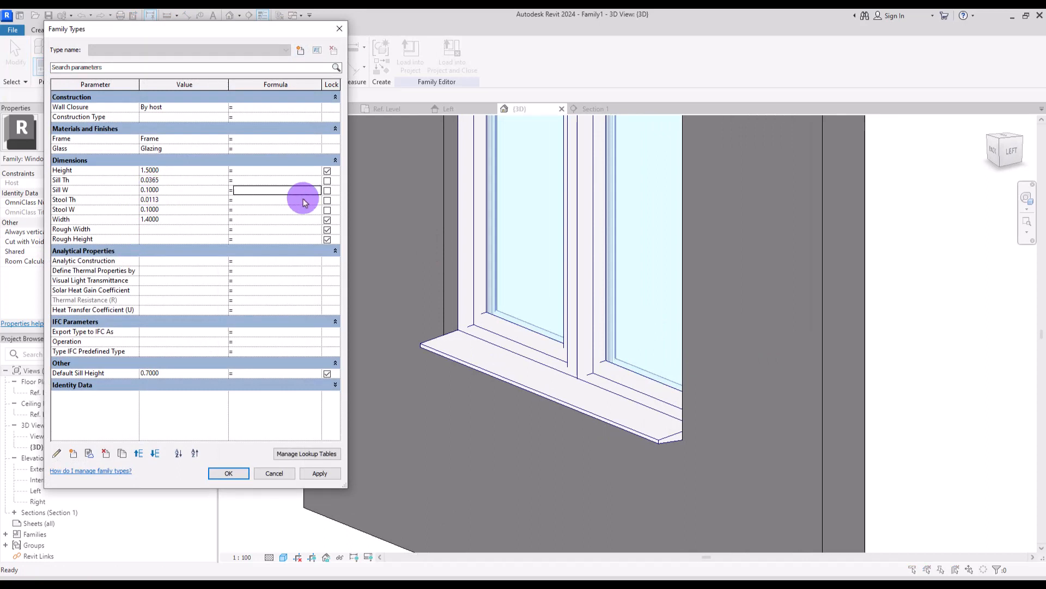
click(321, 474)
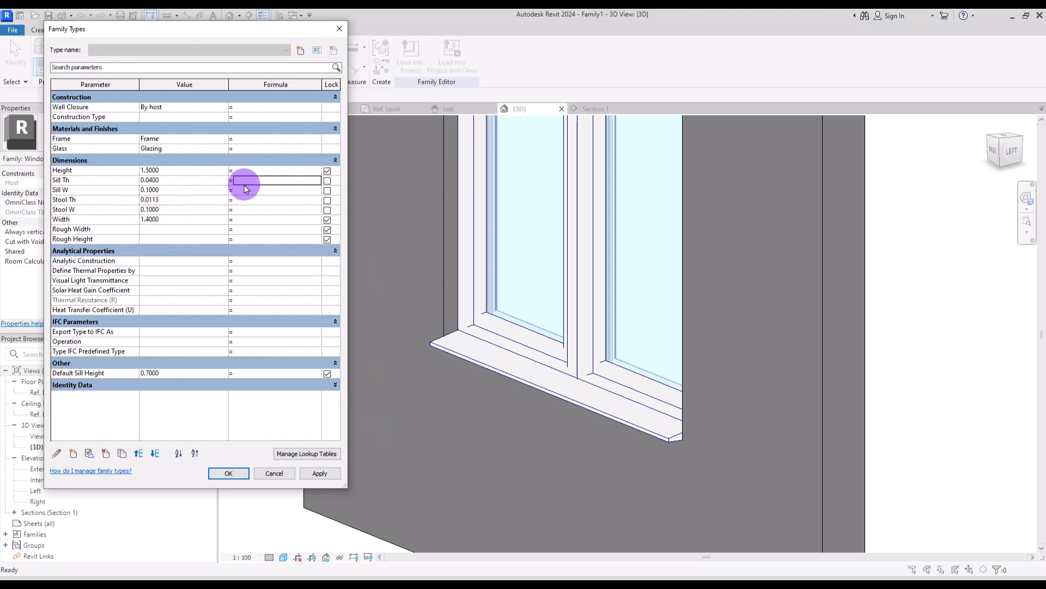
click(335, 473)
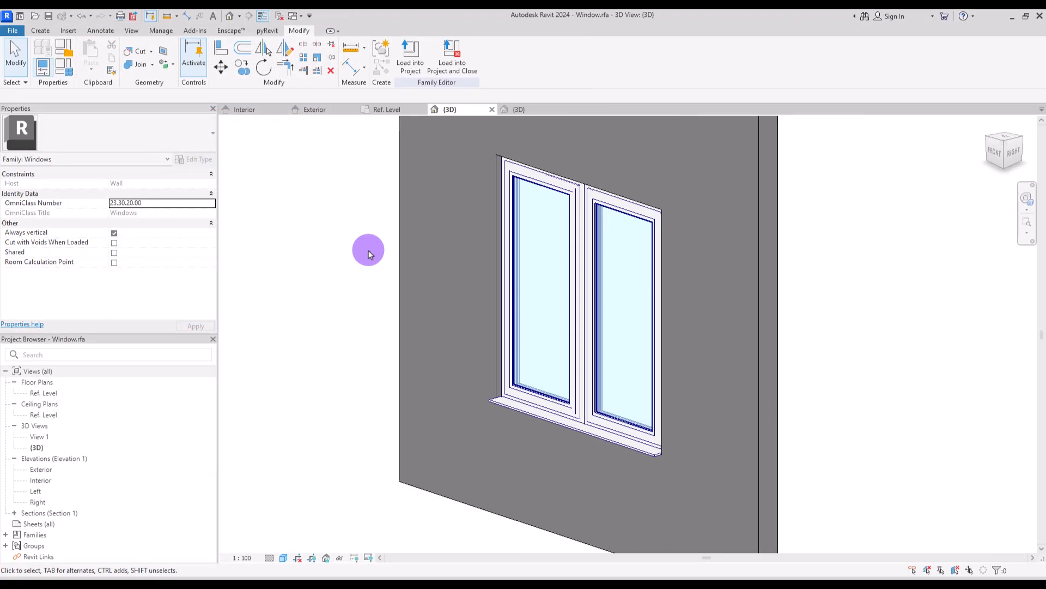
Create a new family from the English-Imperial template Generic Model.rft.
click(13, 30)
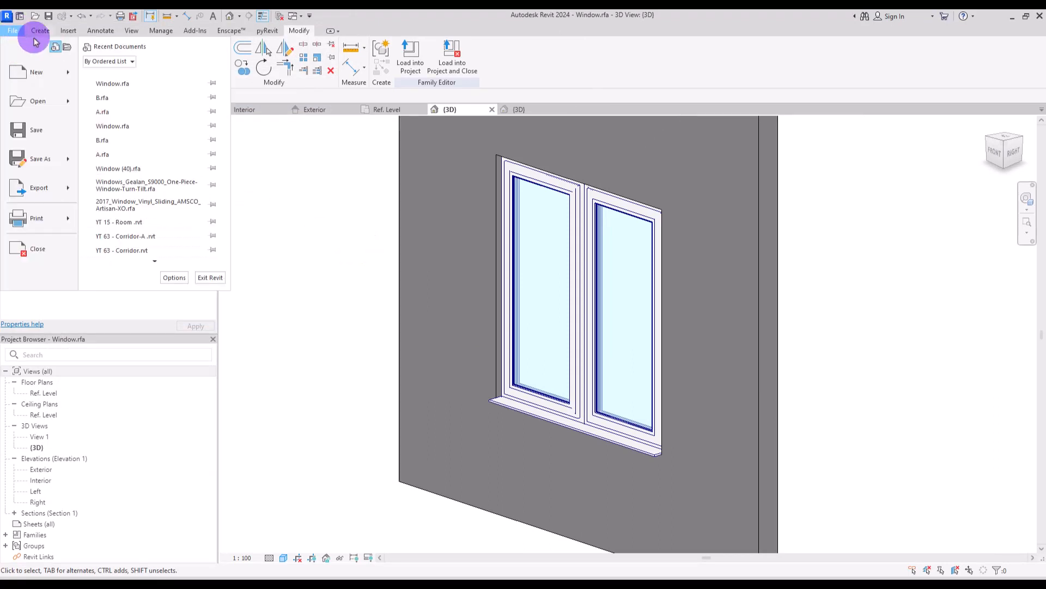
click(67, 68)
click(95, 100)
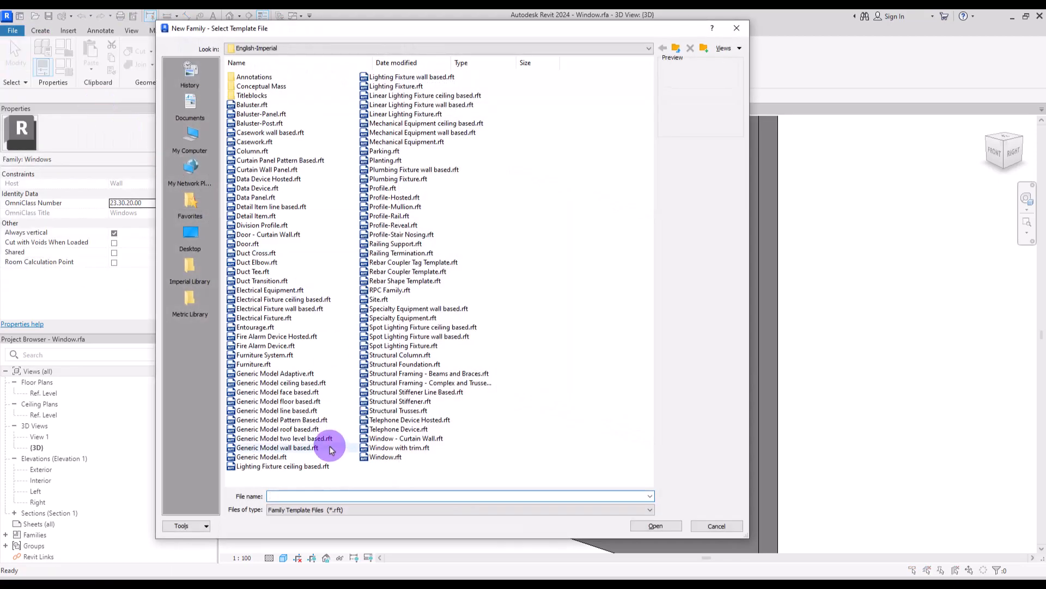
double_click(338, 457)
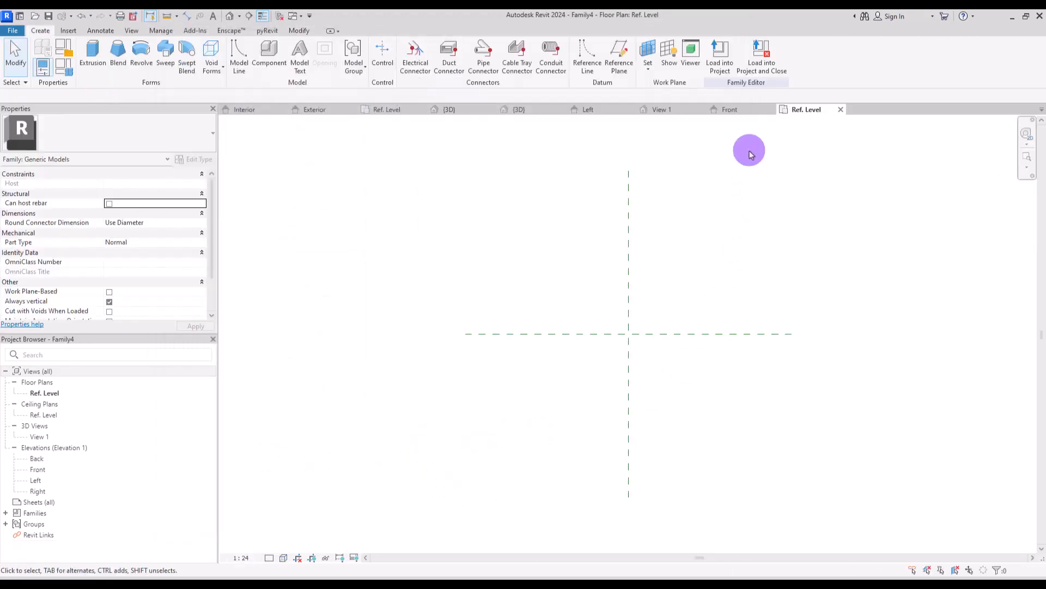
In the Front elevation, start an extrusion and sketch a rectangle about 0.08 wide and 0.19 high around the reference plane intersection.
click(729, 109)
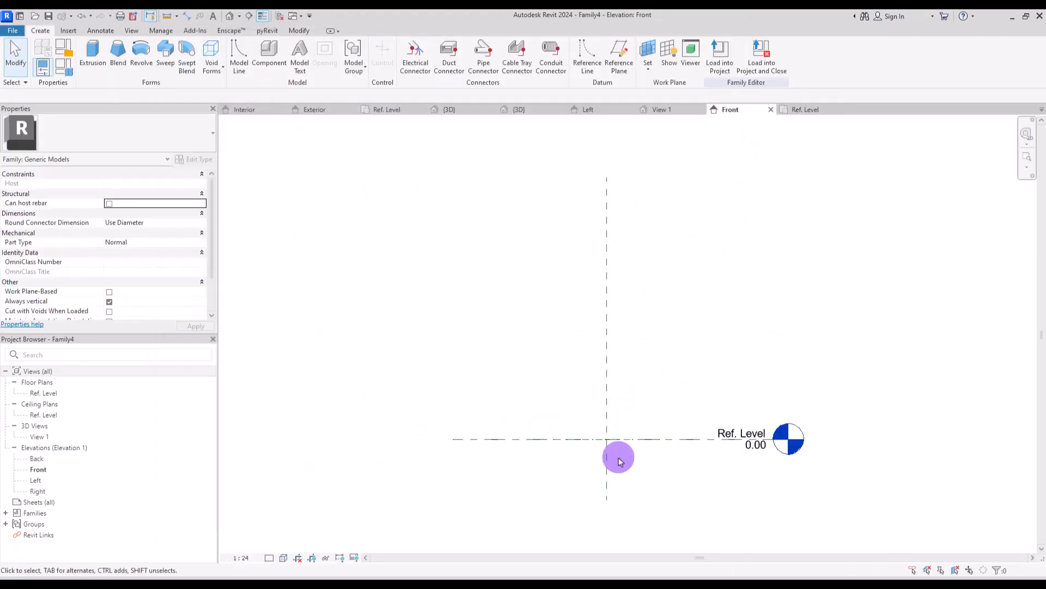
scroll(618, 458, up, 3)
click(93, 52)
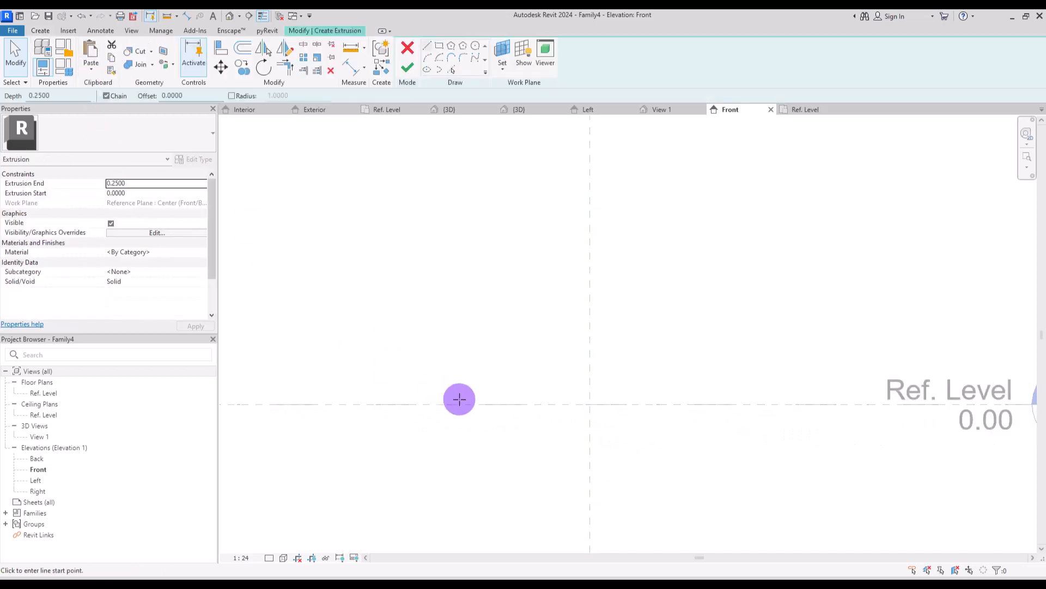
scroll(621, 421, up, 1)
click(441, 50)
click(486, 315)
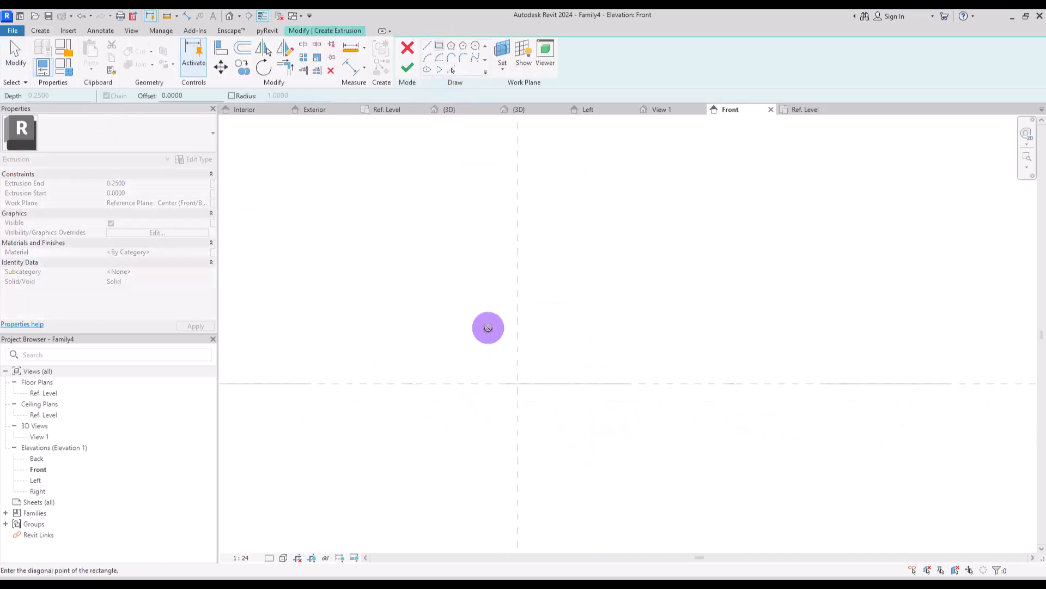
click(547, 470)
Dimension the rectangle's top and bottom edges to the horizontal reference plane and make the two distances equal.
click(347, 71)
click(500, 315)
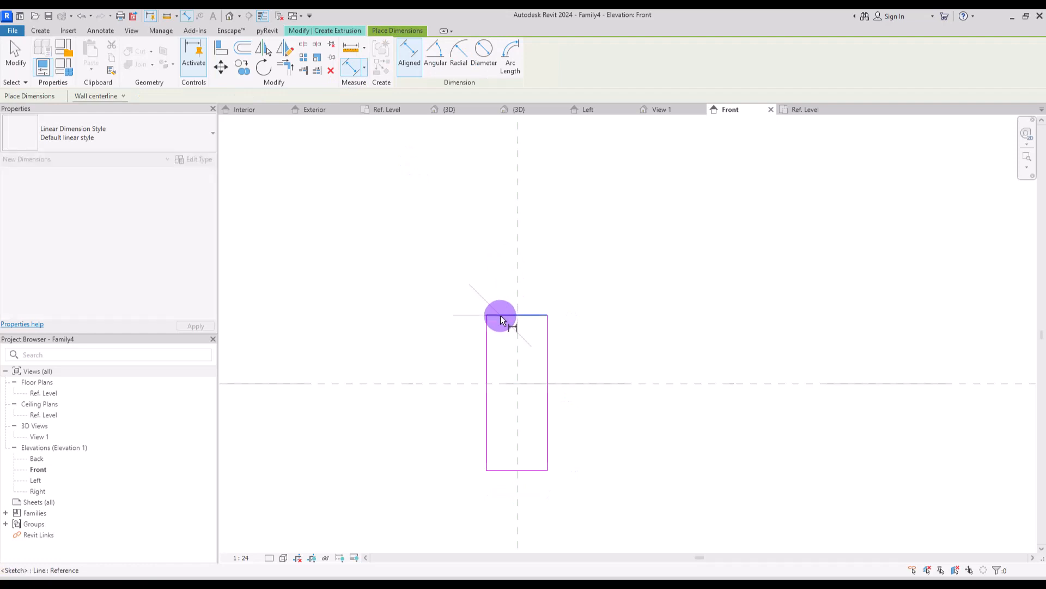
click(436, 384)
click(505, 470)
click(410, 510)
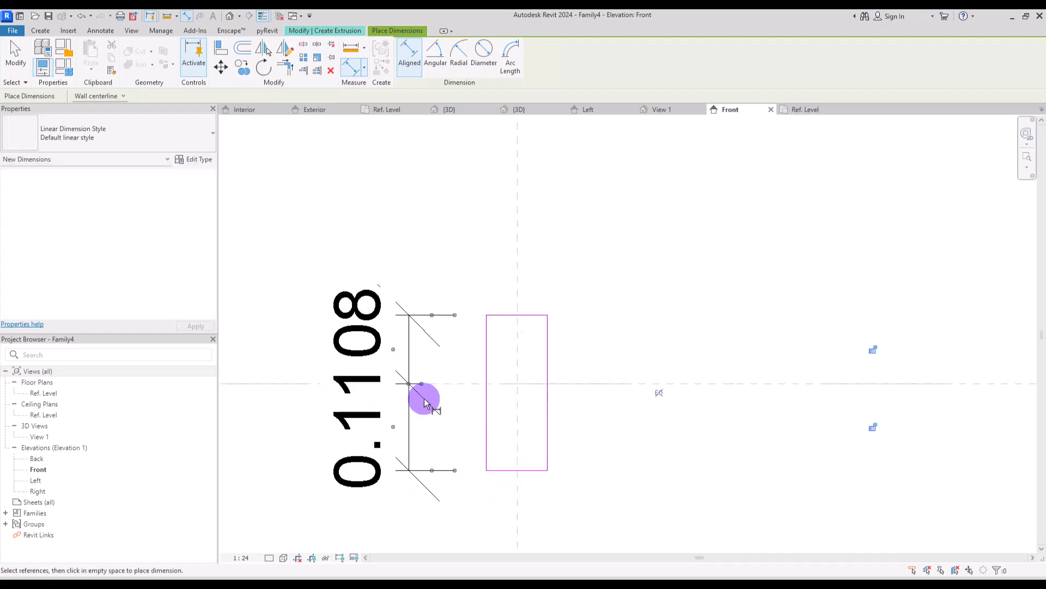
click(655, 394)
Dimension the rectangle's two vertical edges to the vertical center plane and make the two distances equal.
click(600, 289)
click(487, 323)
click(519, 322)
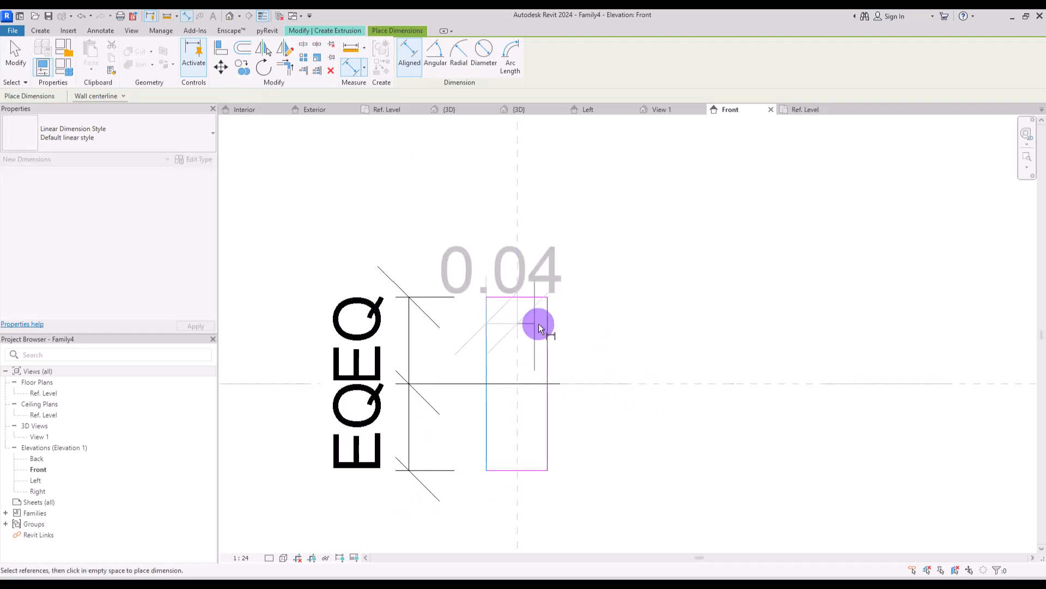
click(547, 323)
click(695, 234)
scroll(569, 347, down, 2)
click(535, 438)
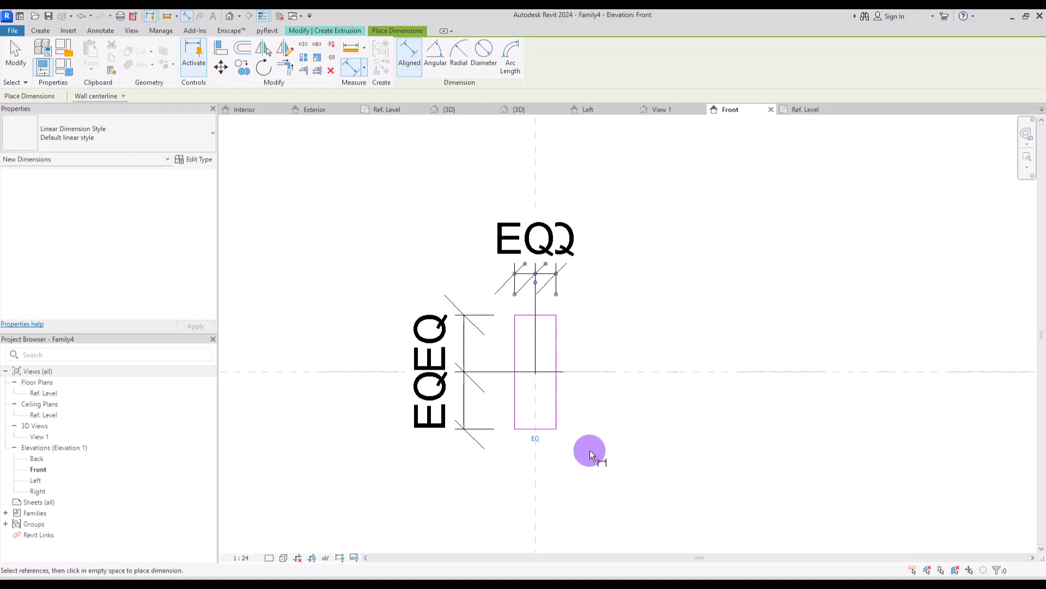
Shrink the centered rectangle to about 0.047 wide and 0.082 high, and finish the extrusion.
key(Escape)
key(Escape)
click(557, 403)
key(Left)
key(Left)
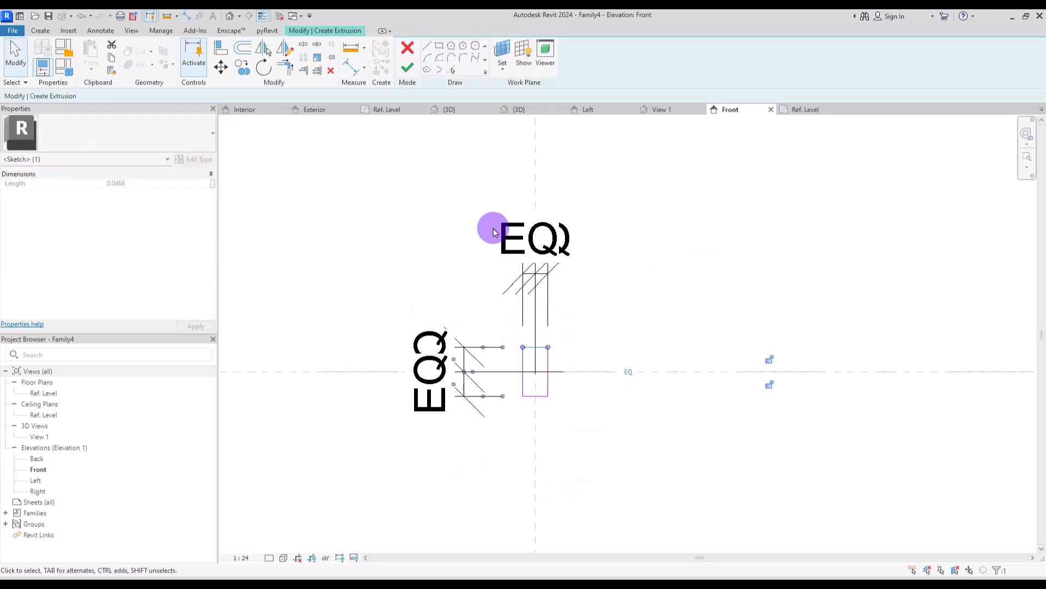
click(407, 67)
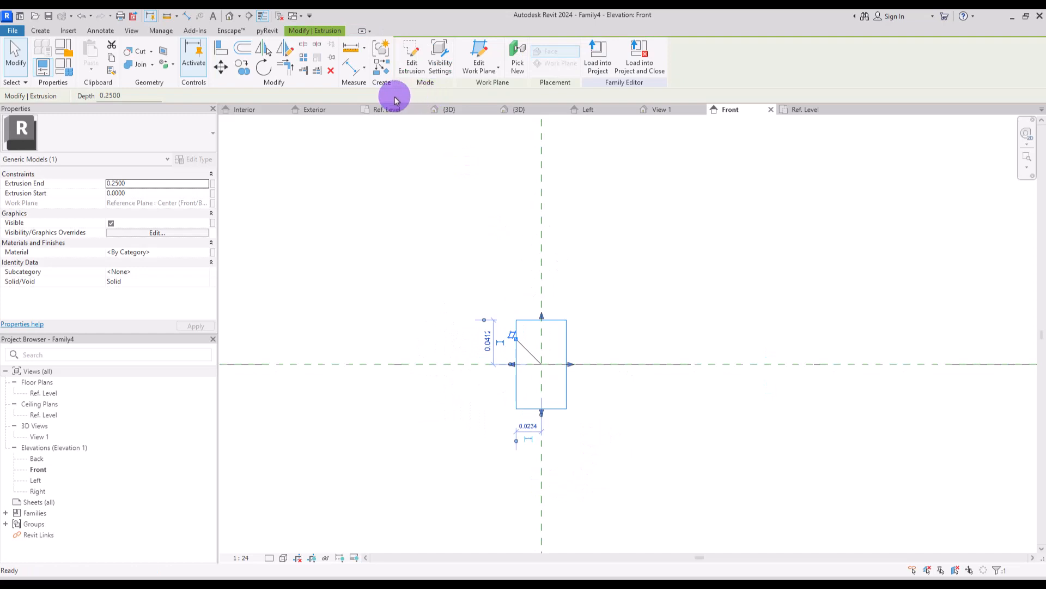
Reduce the rectangular extrusion's Extrusion End value to make it a thin plate.
click(137, 186)
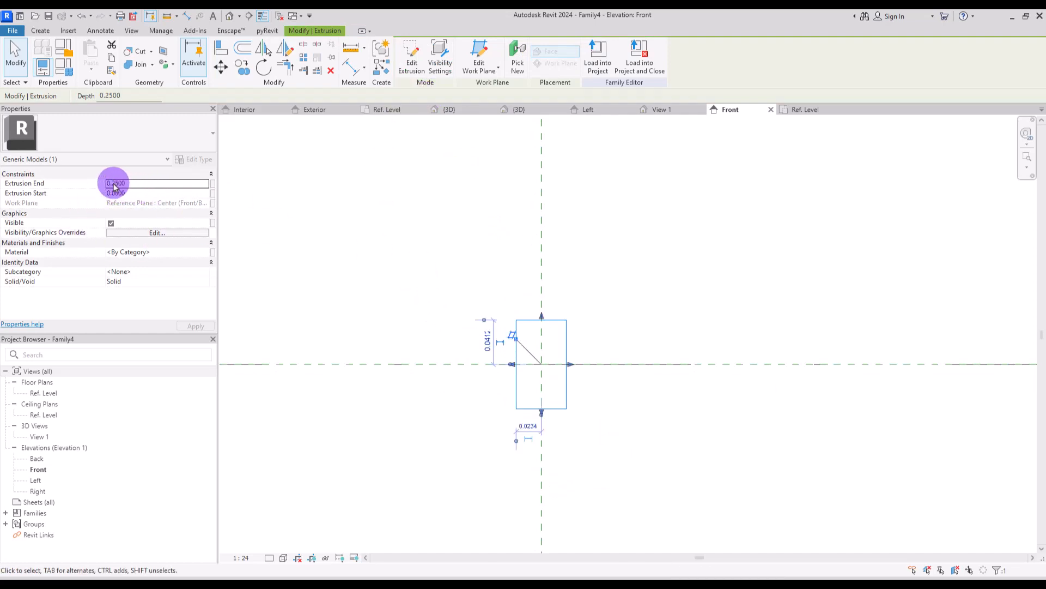
click(114, 185)
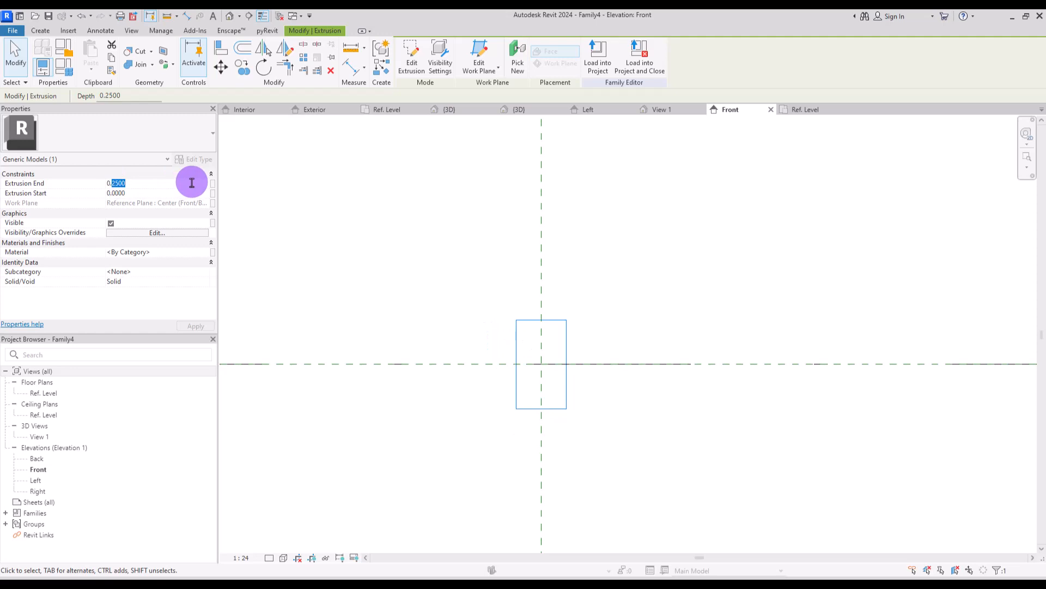
click(595, 130)
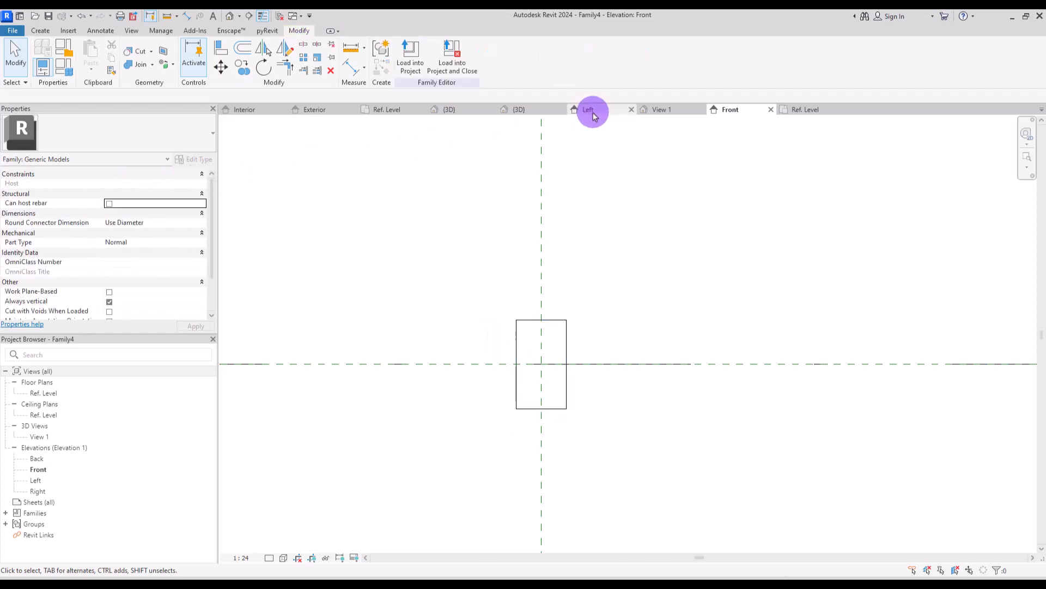
In the Left elevation, start a Sweep and sketch an L-shaped path running horizontally out from the plate's face, with a longer vertical segment downward.
click(589, 109)
click(41, 31)
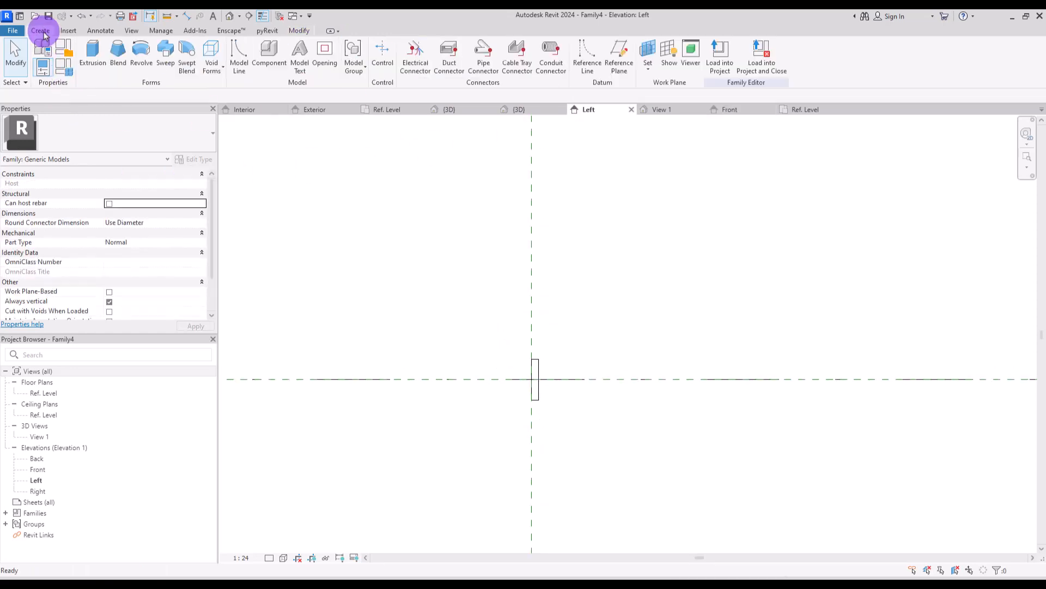
click(165, 51)
click(523, 47)
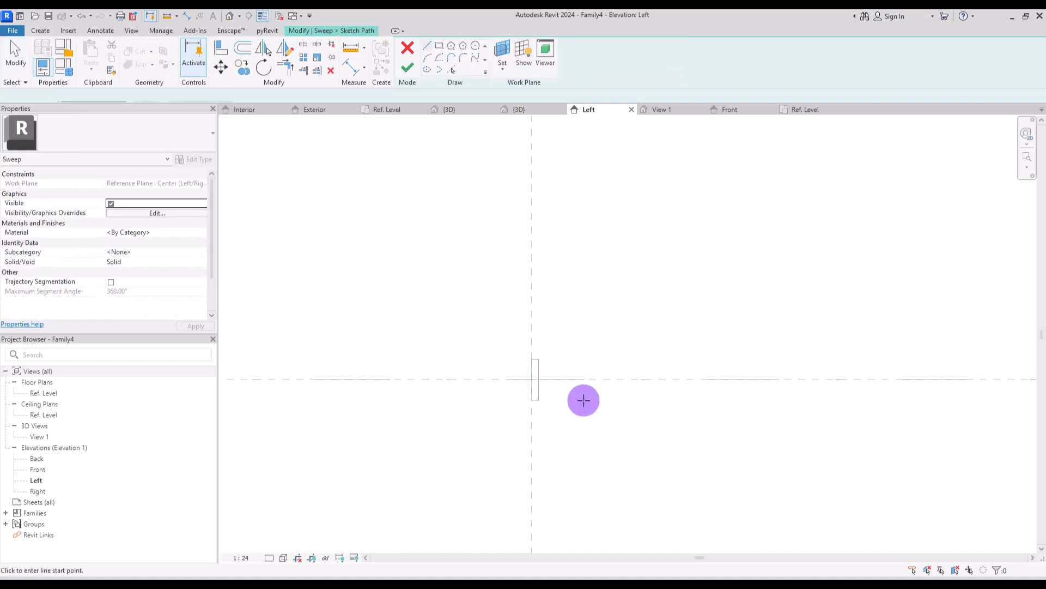
scroll(583, 400, up, 2)
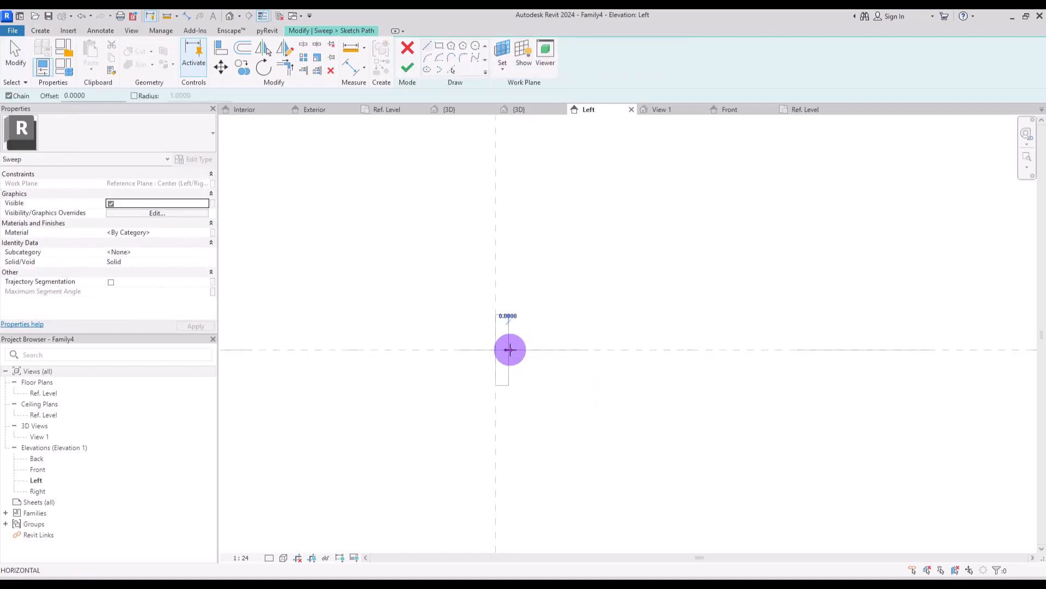
click(541, 350)
click(573, 349)
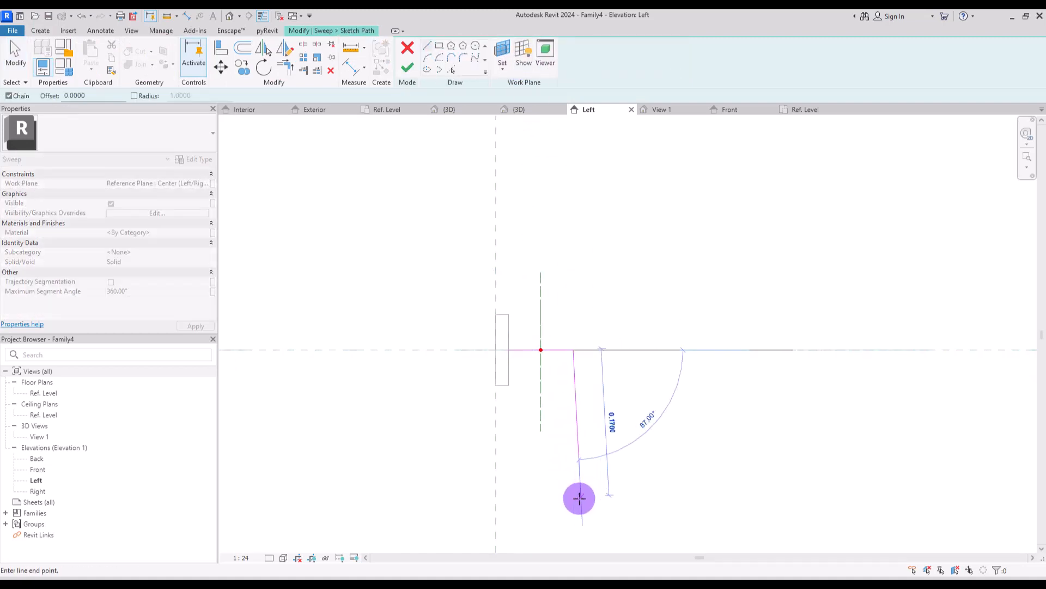
click(575, 520)
key(Escape)
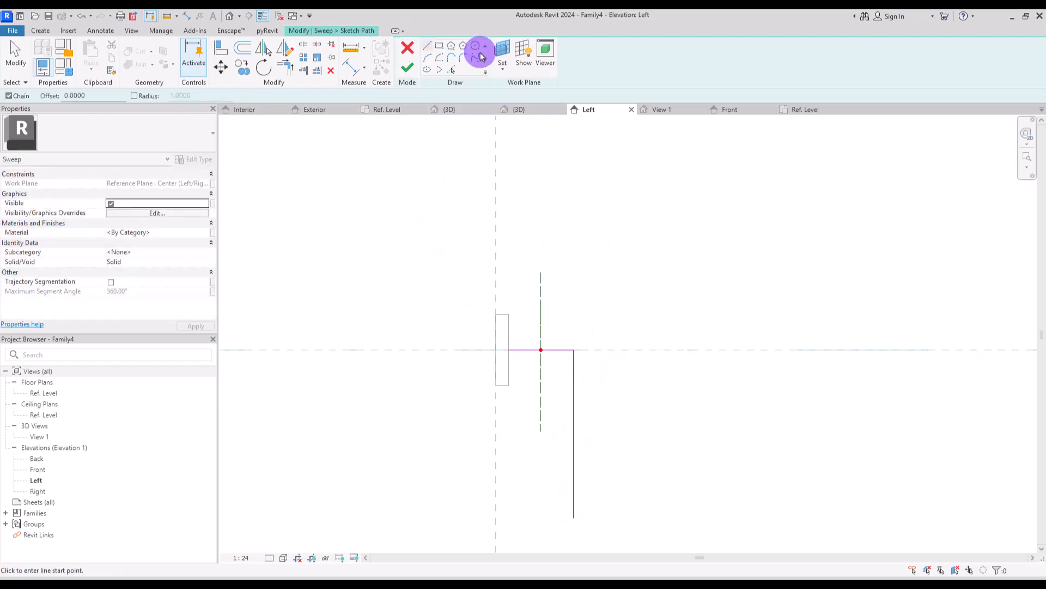
Round the sweep path's corner with a fillet arc of about 0.02 radius and finish the path.
click(465, 58)
click(571, 358)
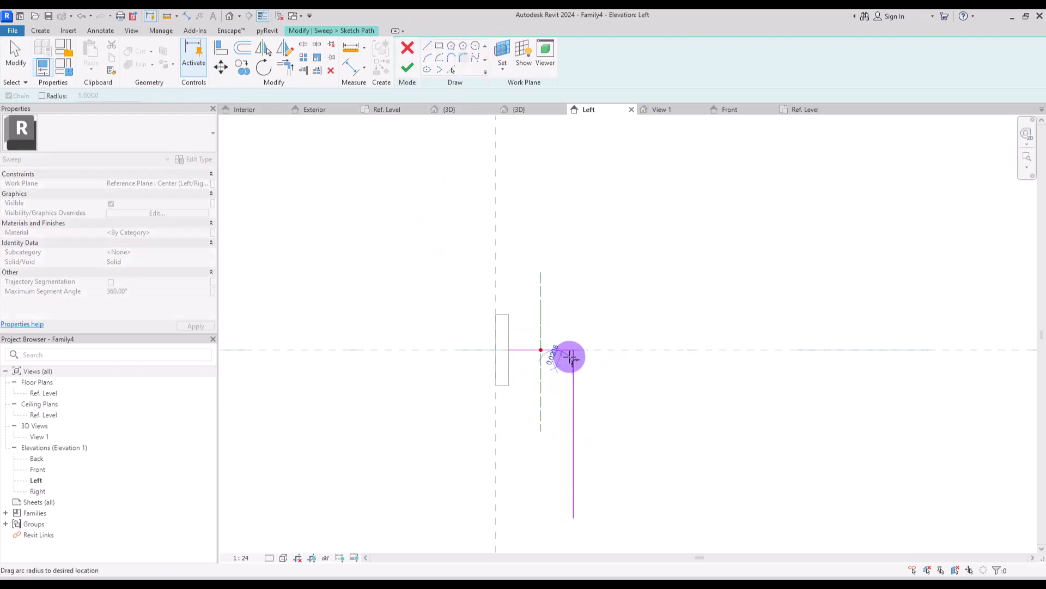
click(571, 358)
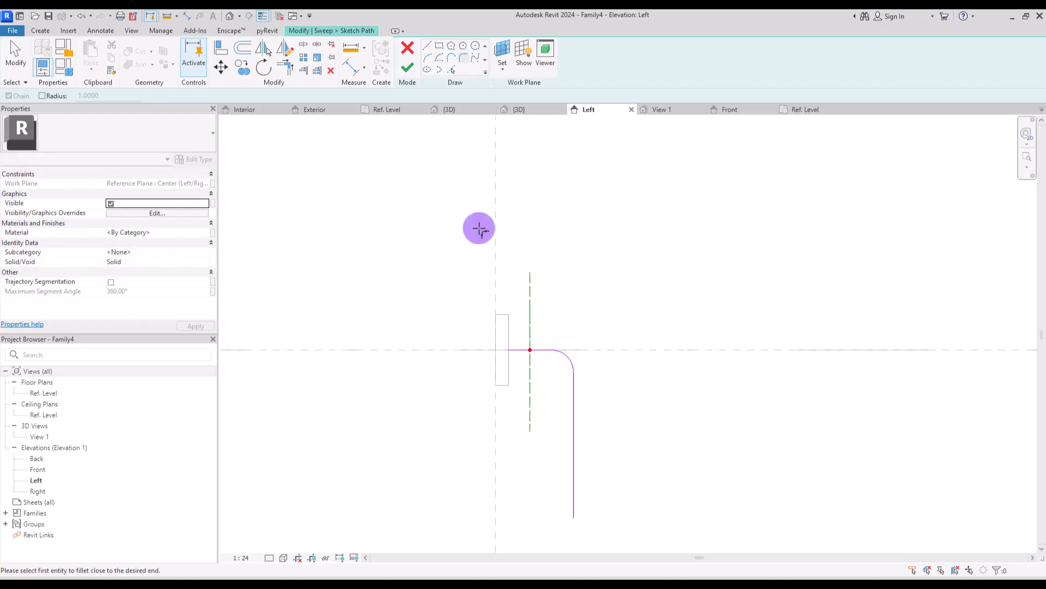
click(408, 67)
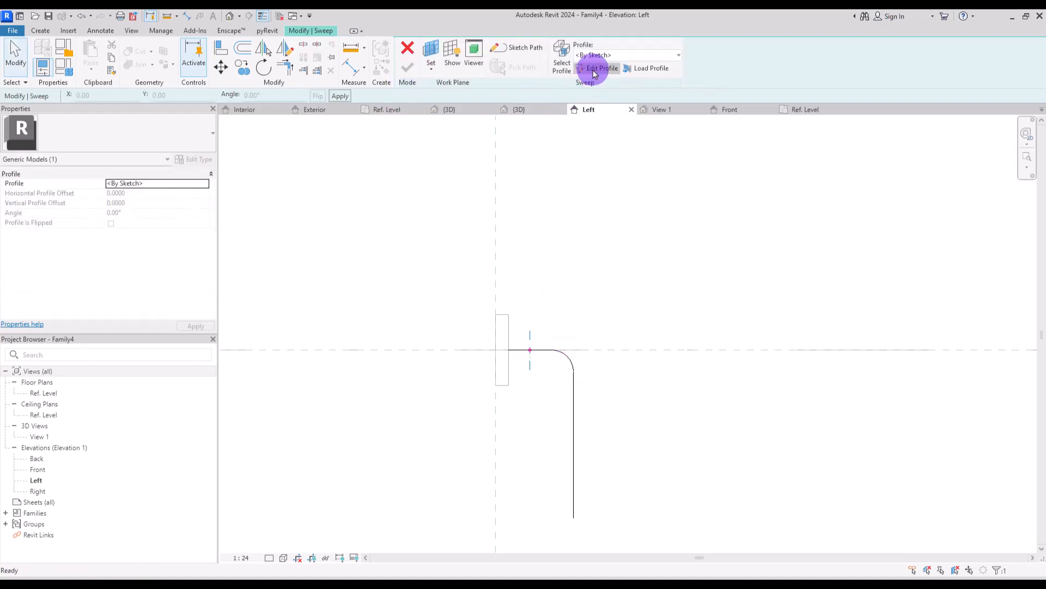
Edit the sweep profile in the Front elevation as a circle centered on the path point, narrower than the plate, and finish the sweep.
click(594, 71)
double_click(363, 210)
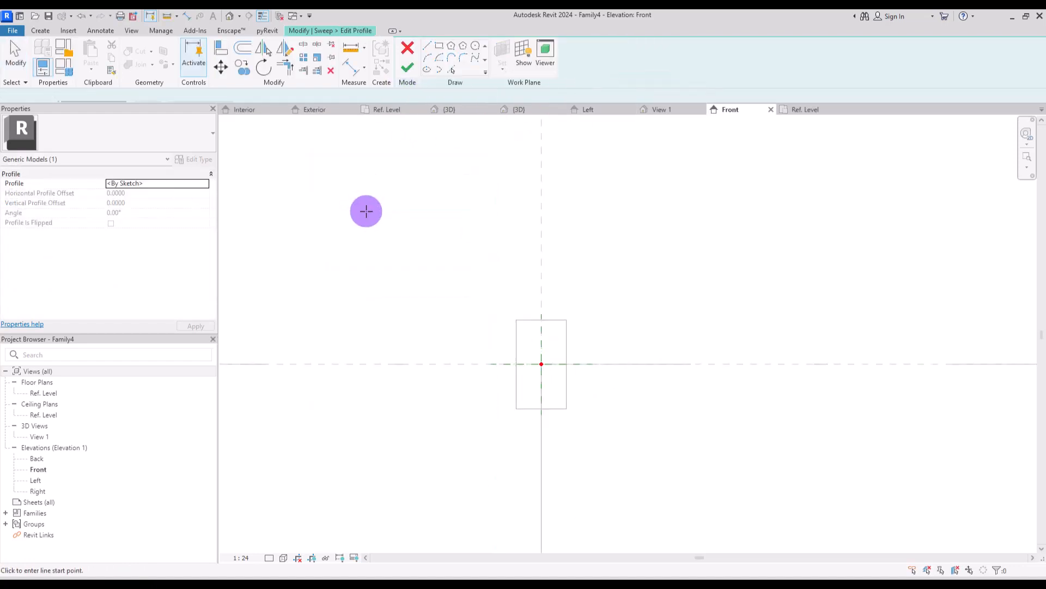
click(475, 45)
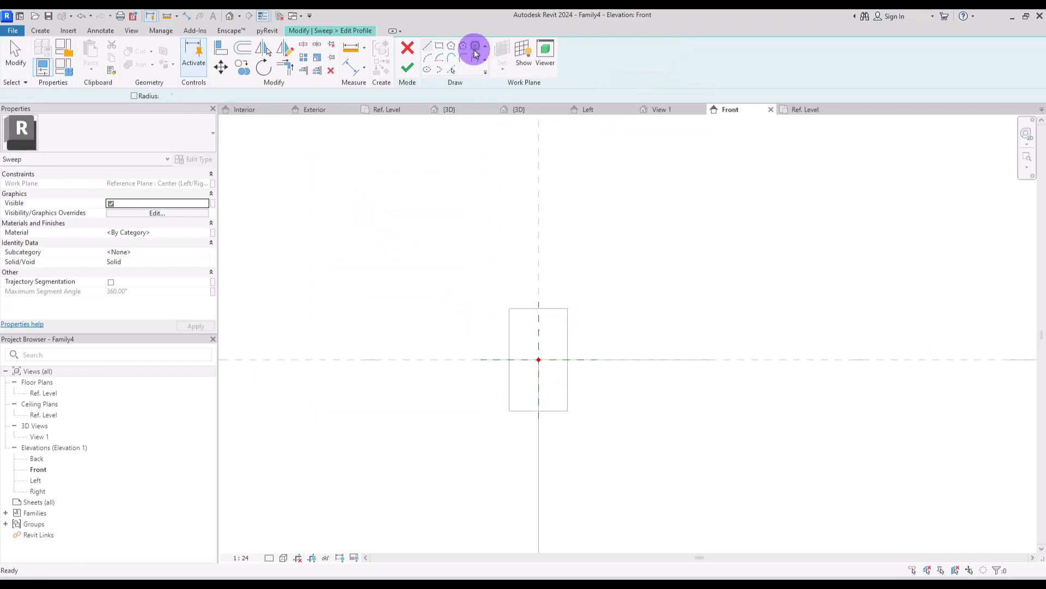
click(538, 360)
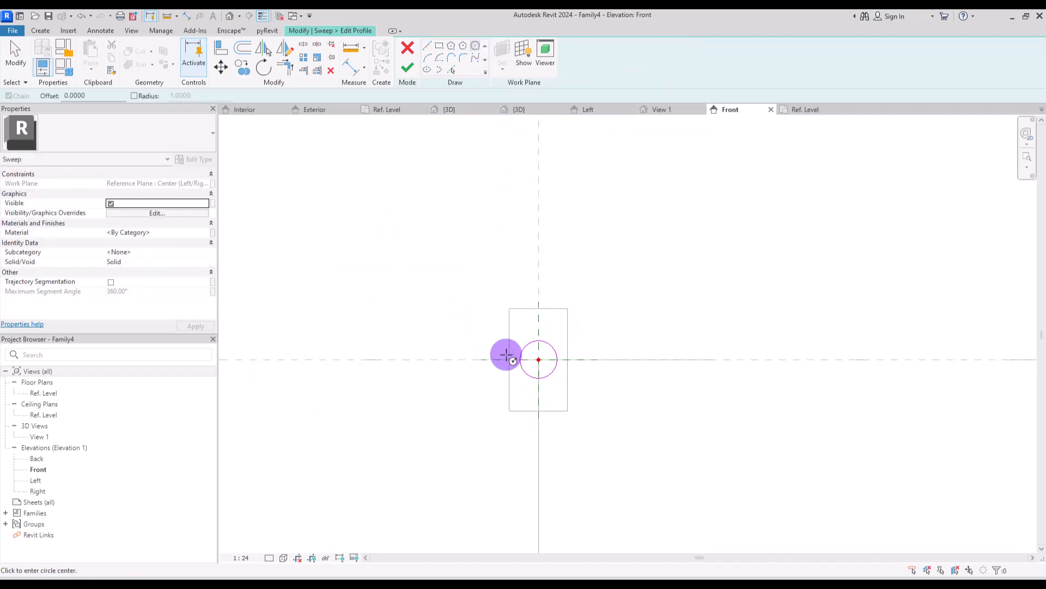
click(410, 77)
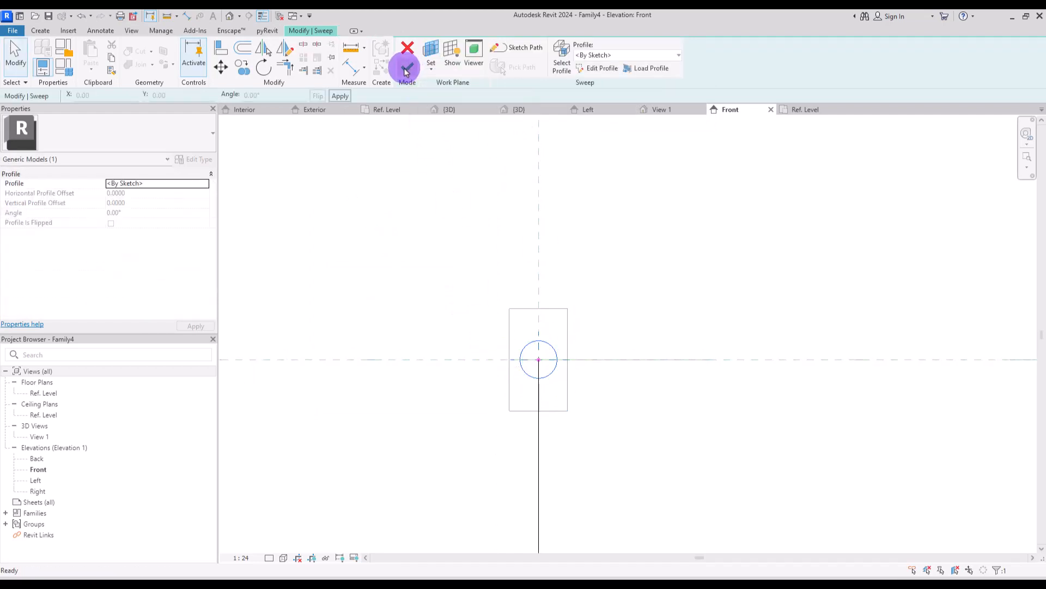
click(409, 68)
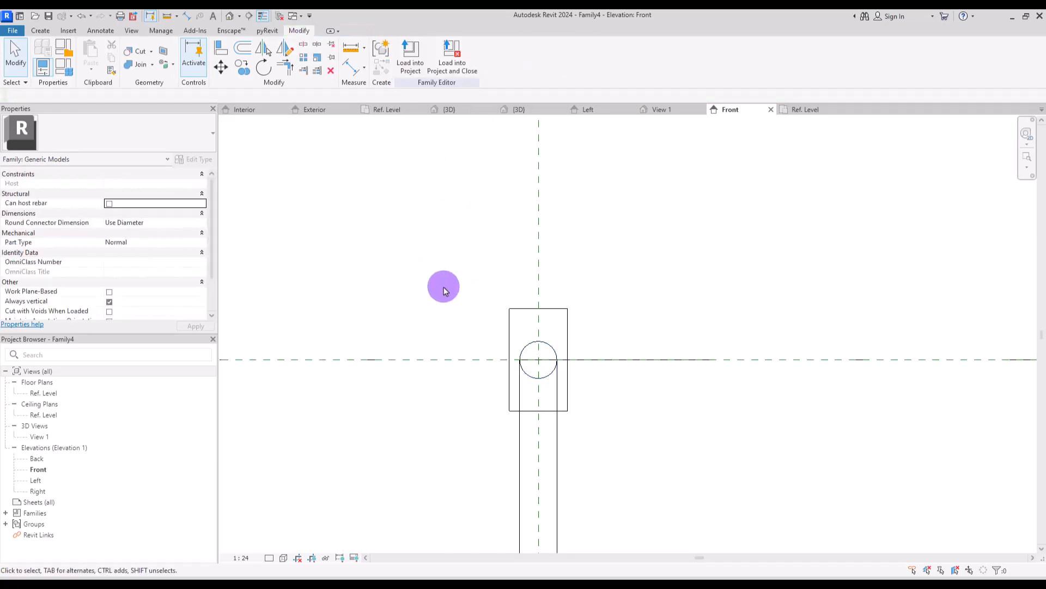
Set the horizontal reference plane's Is Reference property to Strong Reference.
click(452, 361)
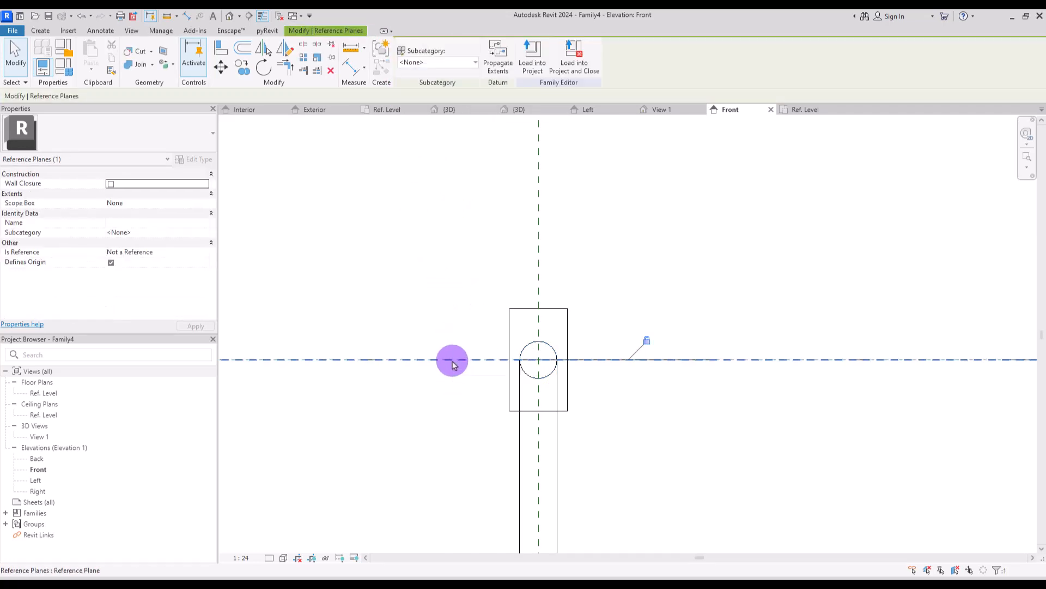
click(210, 254)
click(205, 252)
click(128, 271)
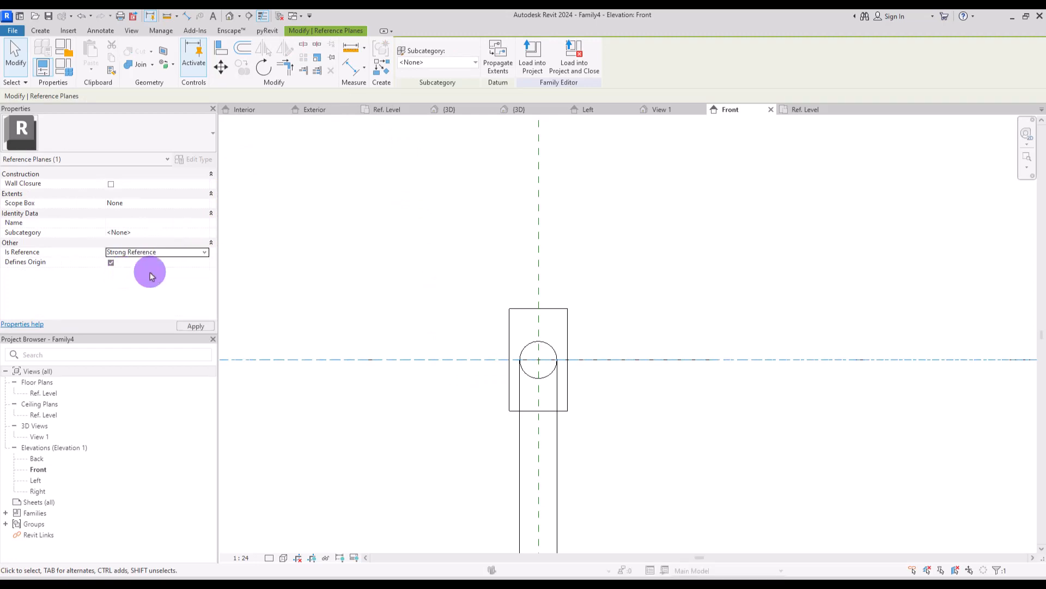
click(453, 305)
Stretch the rectangular plate taller so its upper edge sits about 0.065 above the horizontal reference plane.
click(512, 309)
mouse_move(538, 295)
mouse_down()
mouse_move(538, 277)
mouse_move(535, 290)
mouse_up()
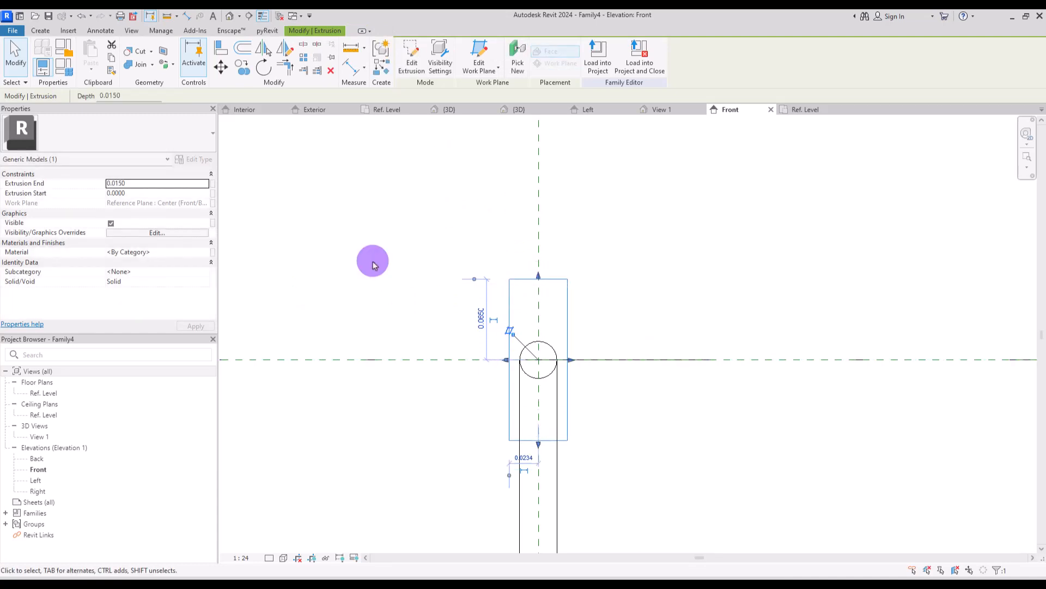
click(371, 259)
Load the handle family into Window.rfa and place one instance below the wall in the Ref. Level plan.
click(418, 52)
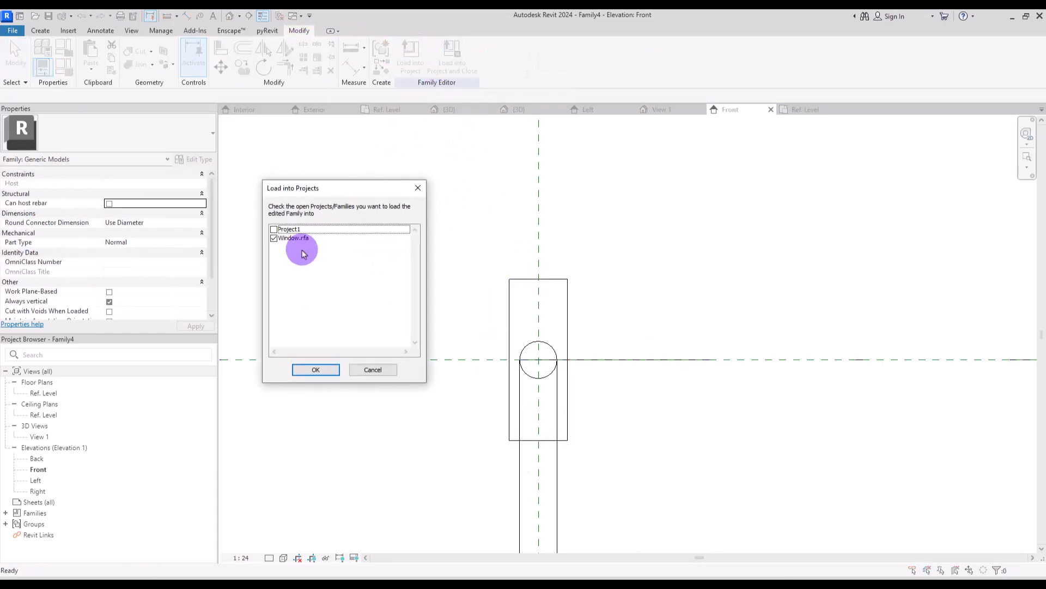
click(314, 371)
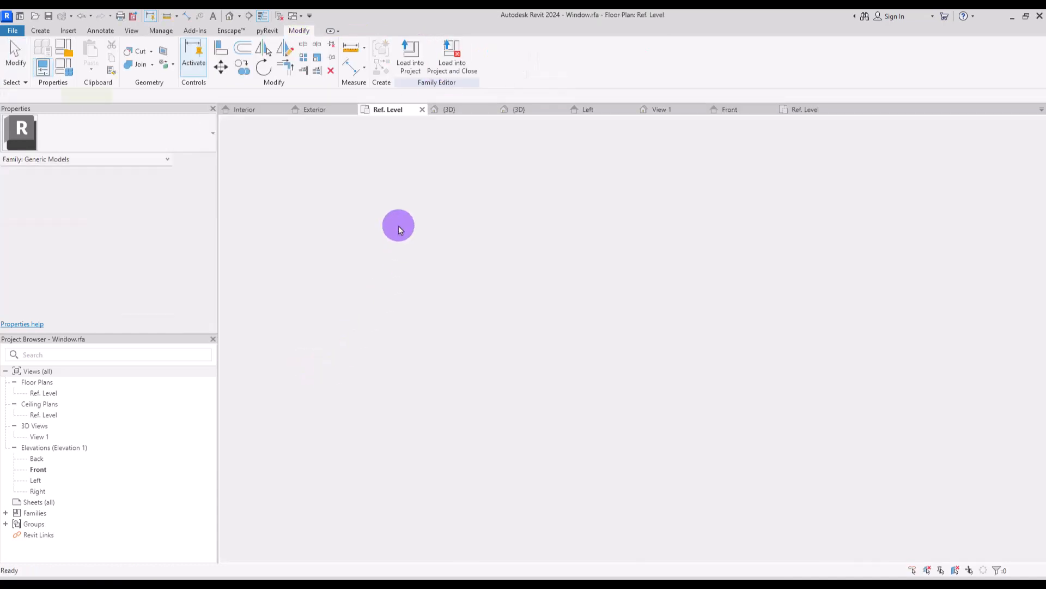
scroll(515, 370, up, 2)
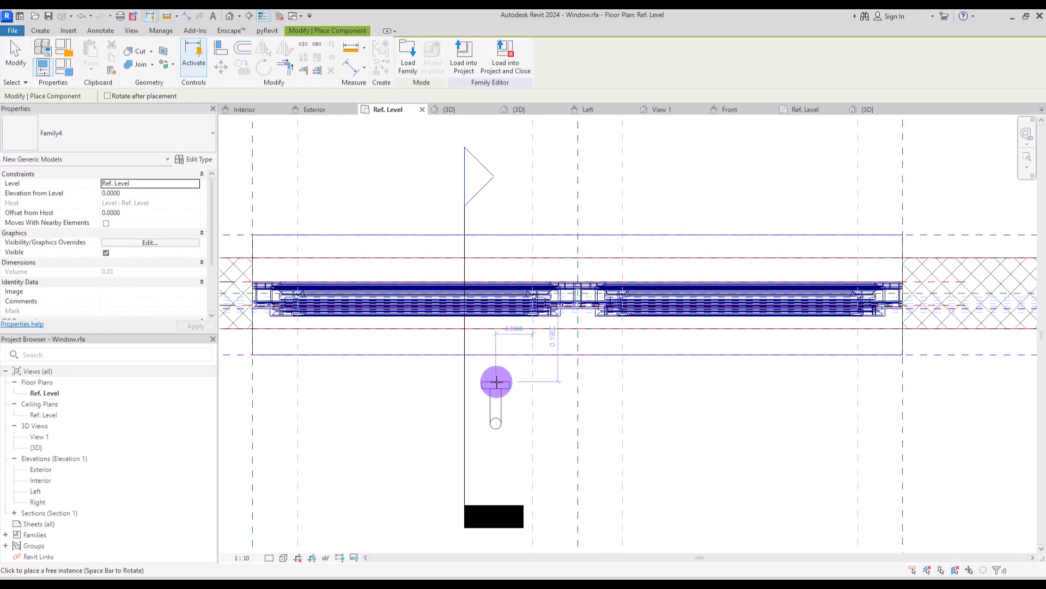
click(496, 382)
key(Escape)
key(Escape)
Draw a horizontal reference plane in the Purple subcategory just below the sashes and align it to the sashes' interior face.
scroll(521, 362, up, 3)
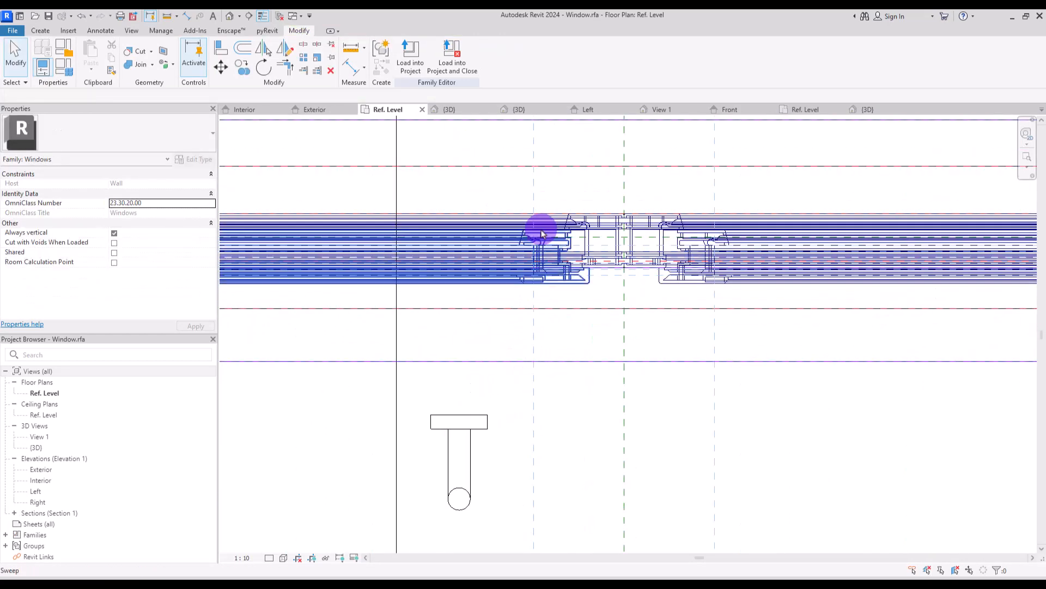
click(41, 30)
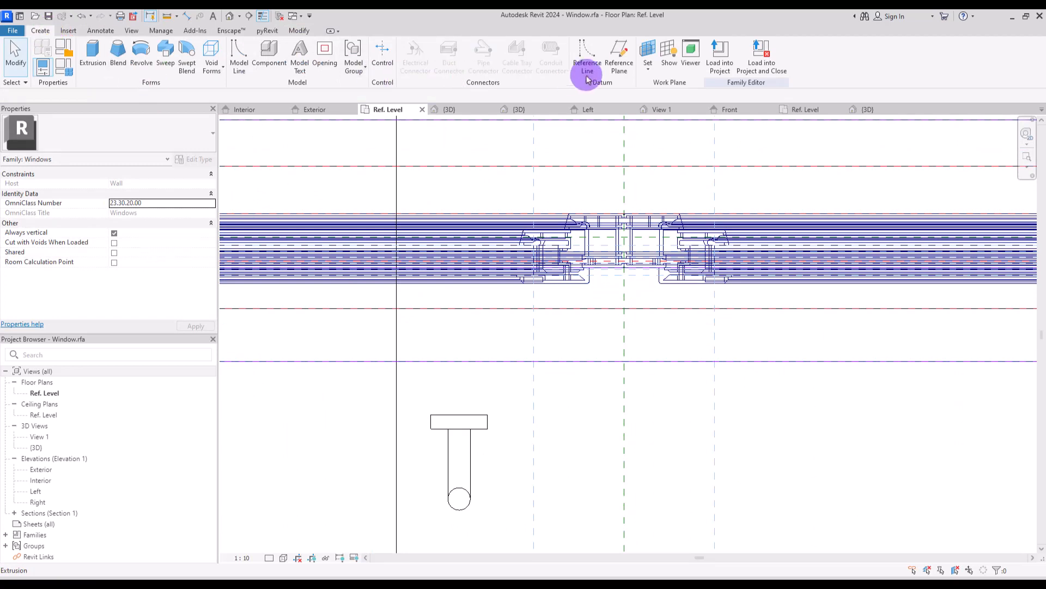
click(620, 57)
click(502, 63)
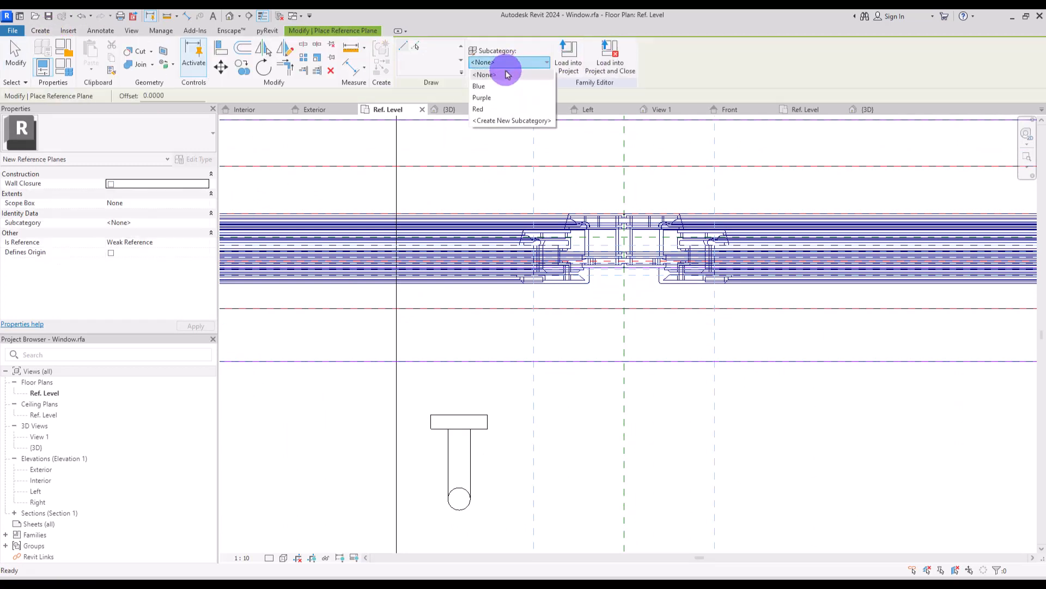
click(483, 93)
click(443, 289)
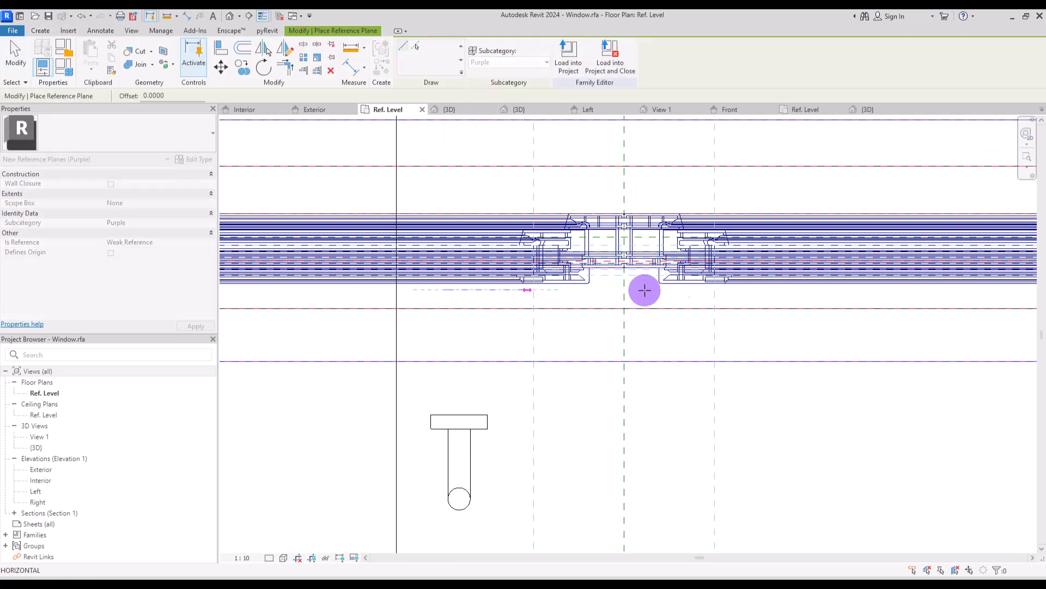
click(804, 289)
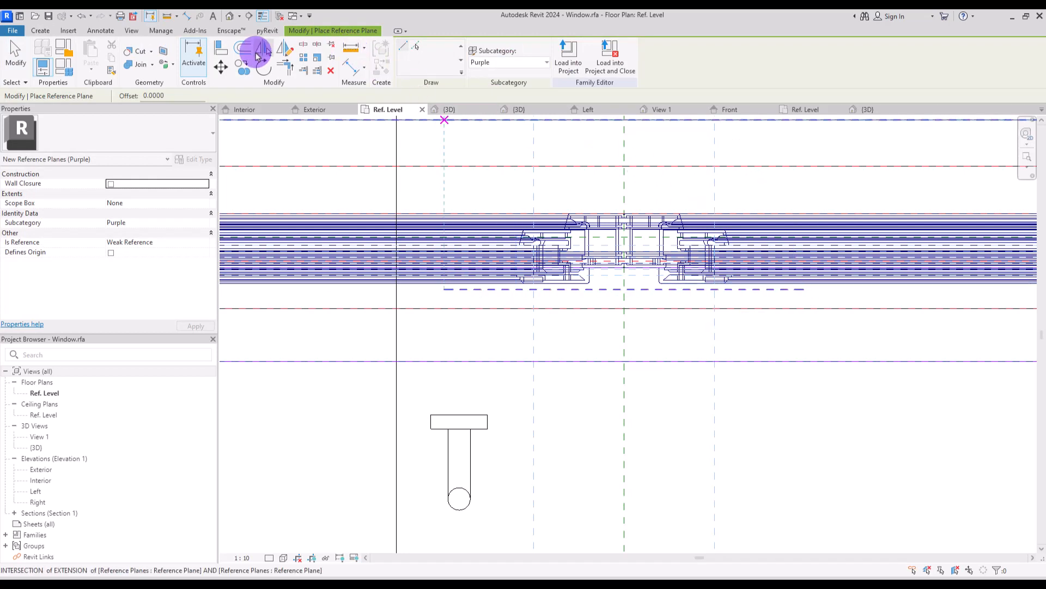
click(221, 50)
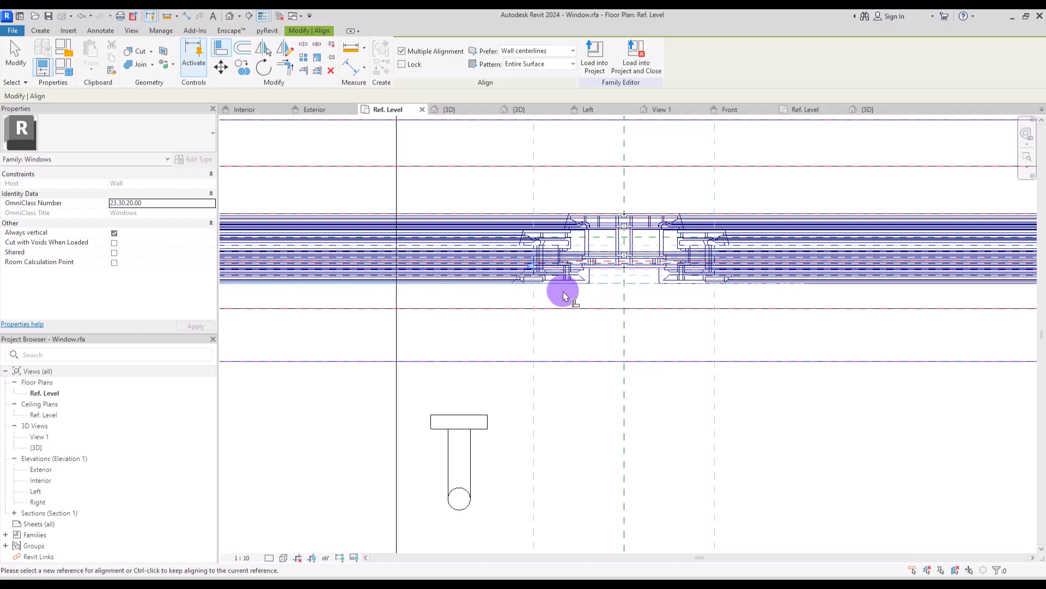
Dimension the distance between the frame's exterior-face reference plane and the purple plane at the sashes' interior face.
click(352, 66)
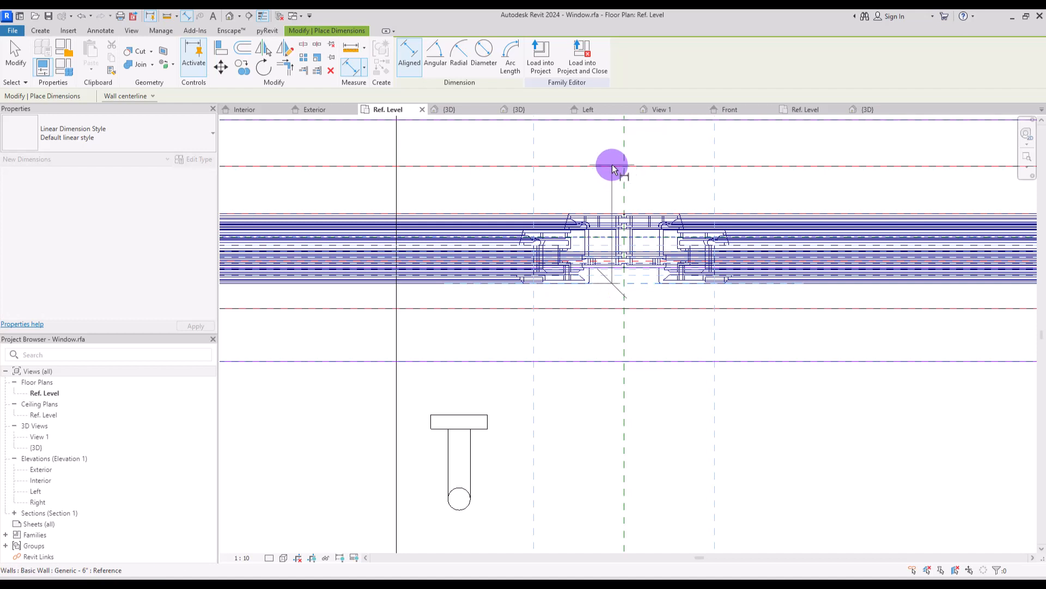
click(611, 215)
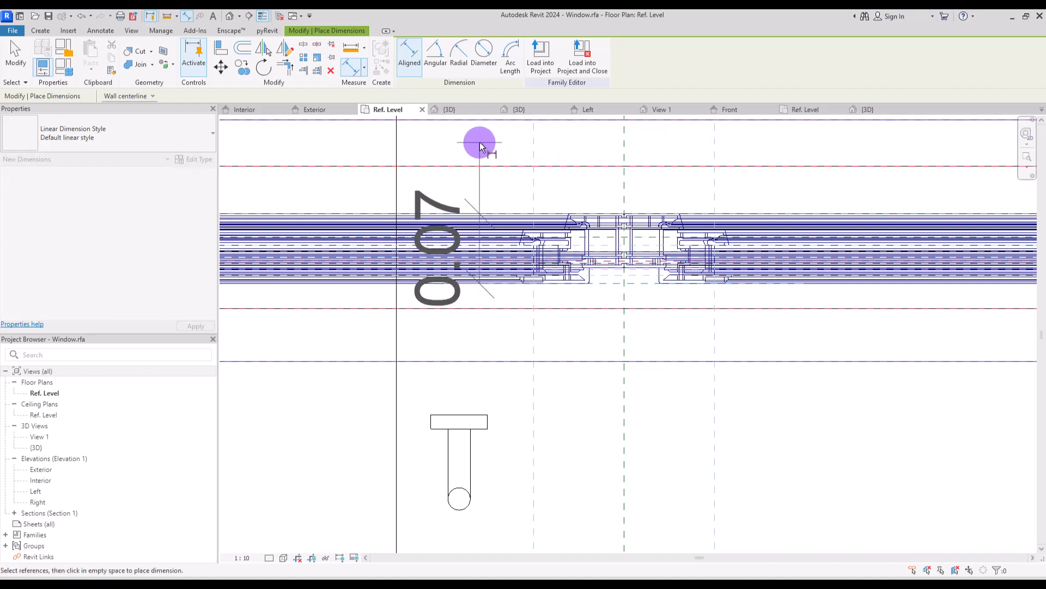
click(480, 145)
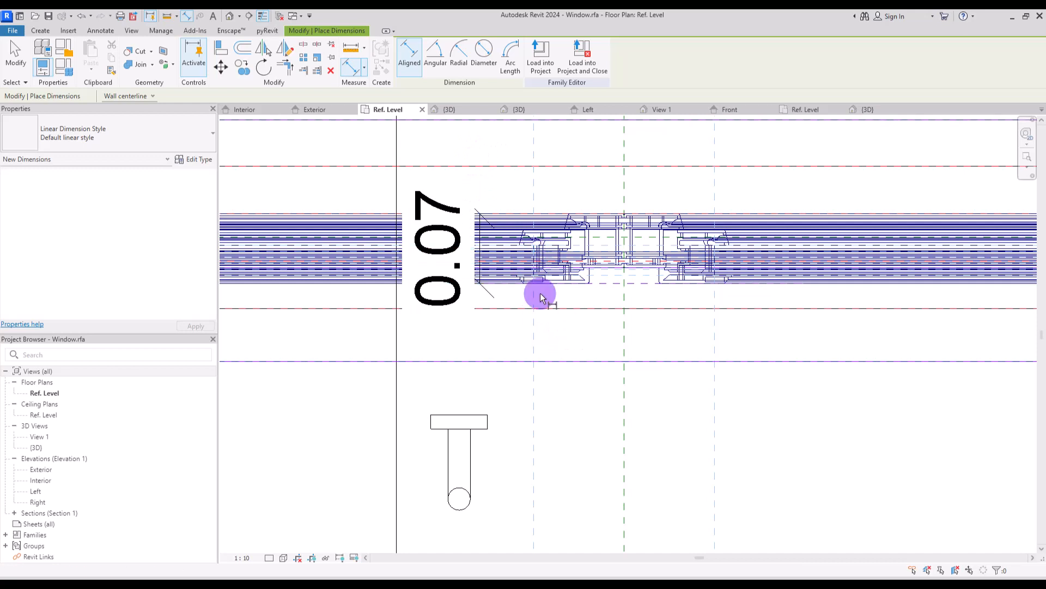
Align the back of the handle's plate to the purple reference plane at the sashes' interior face.
click(221, 47)
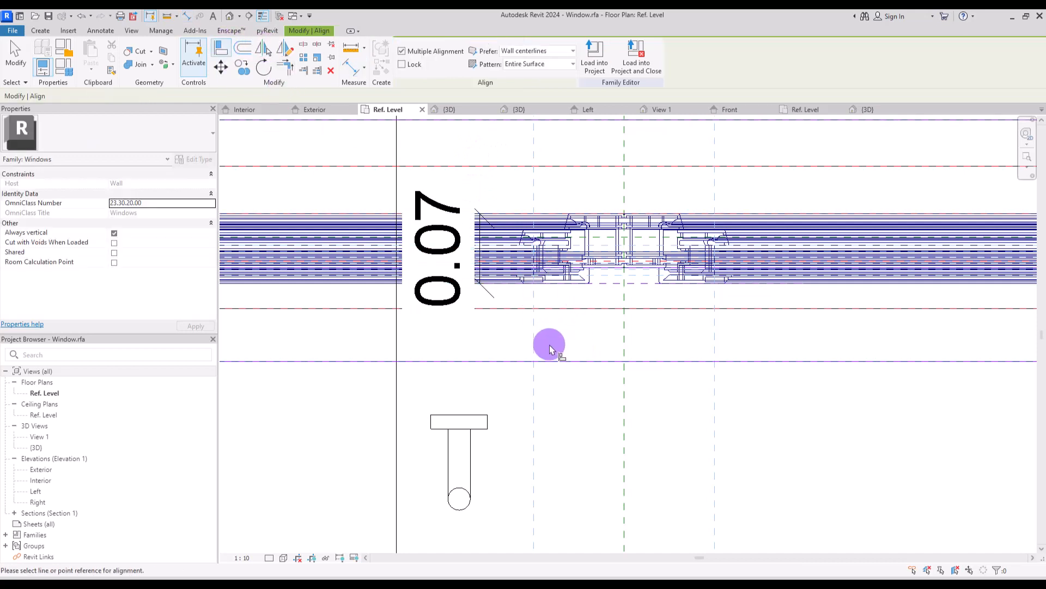
click(605, 284)
click(460, 415)
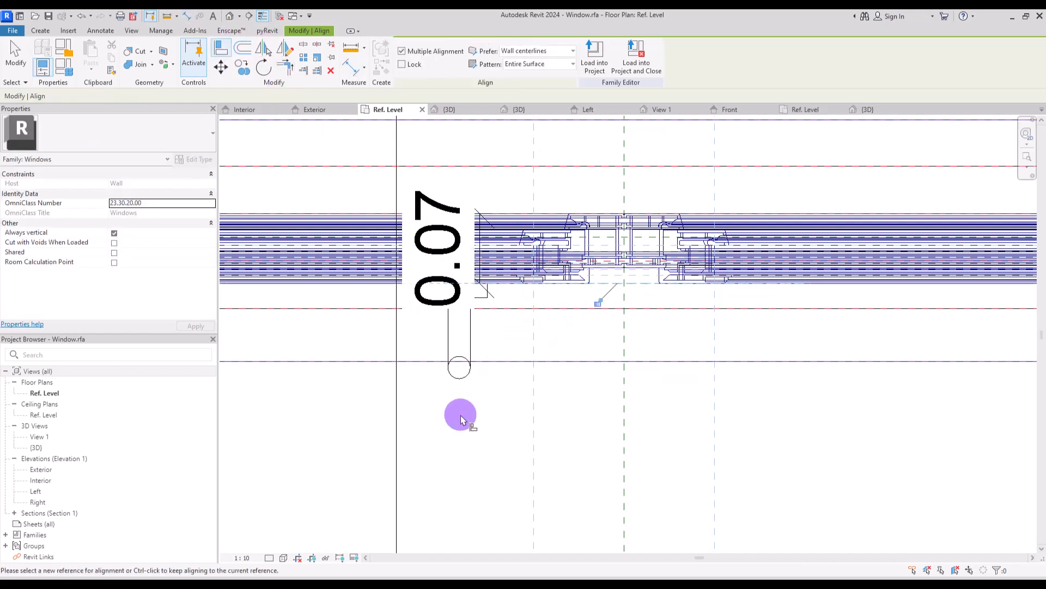
key(Escape)
key(Escape)
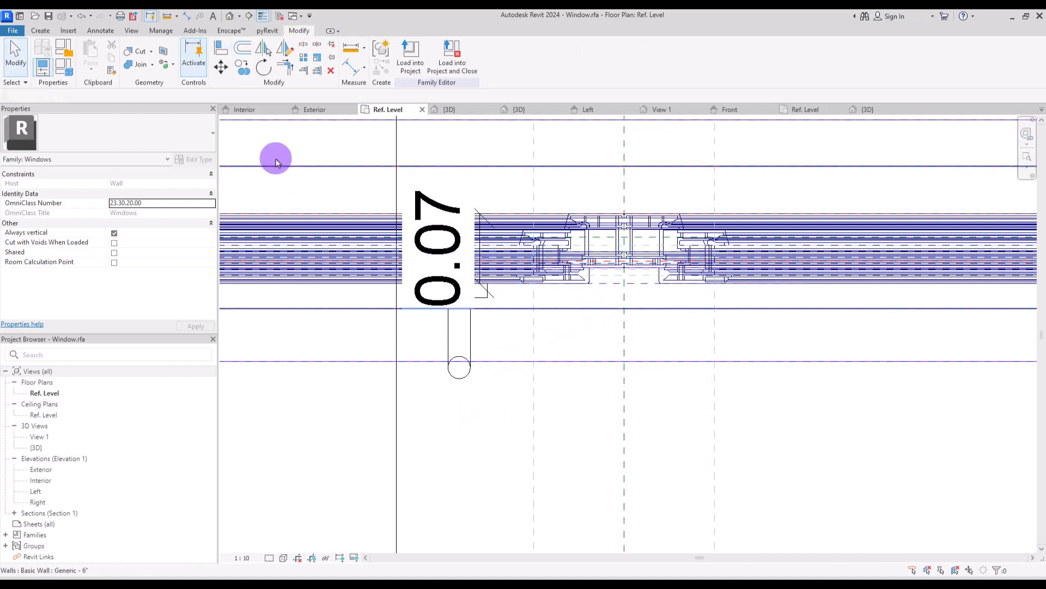
In the Interior elevation, move the handle up onto the left sash's inner stile, around mid-height.
click(255, 109)
drag(544, 506, 542, 197)
middle_drag(551, 191, 549, 303)
key(Escape)
Draw a horizontal reference plane in the Purple subcategory across both sashes at about the handle's height.
click(41, 31)
click(618, 55)
click(490, 63)
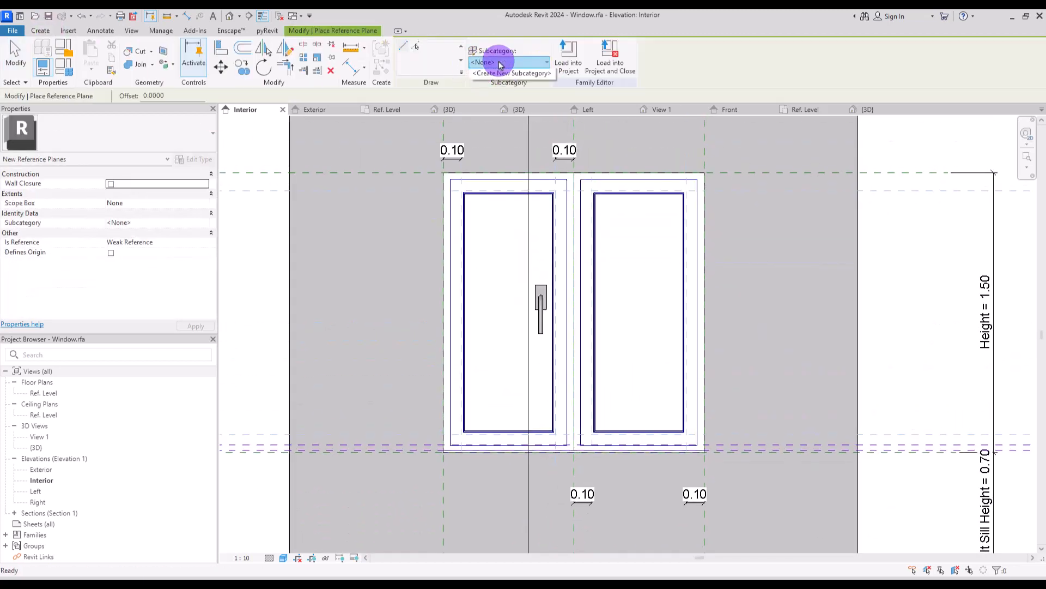
click(489, 81)
click(372, 309)
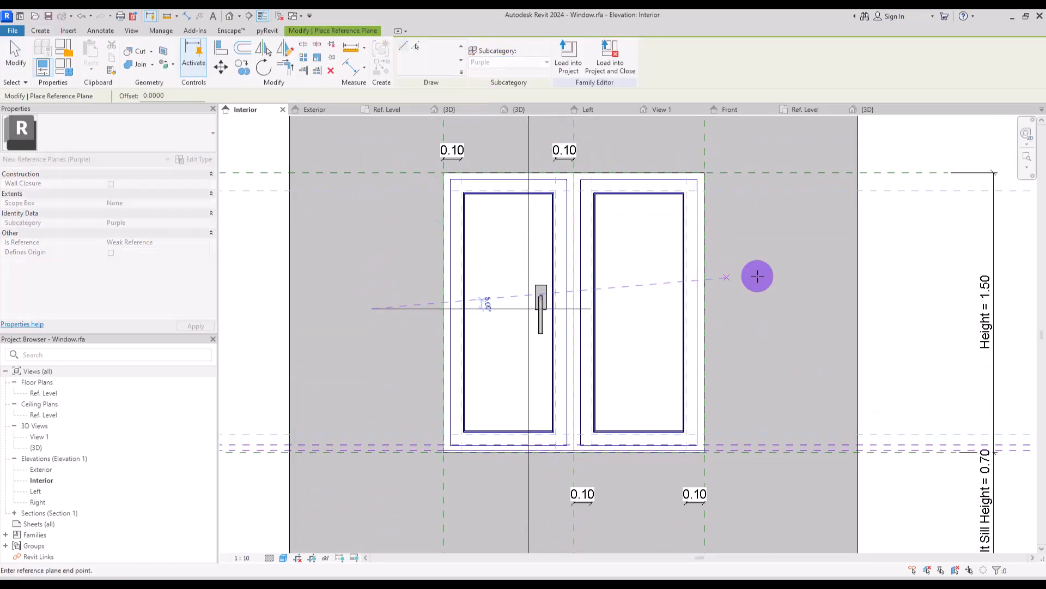
click(802, 309)
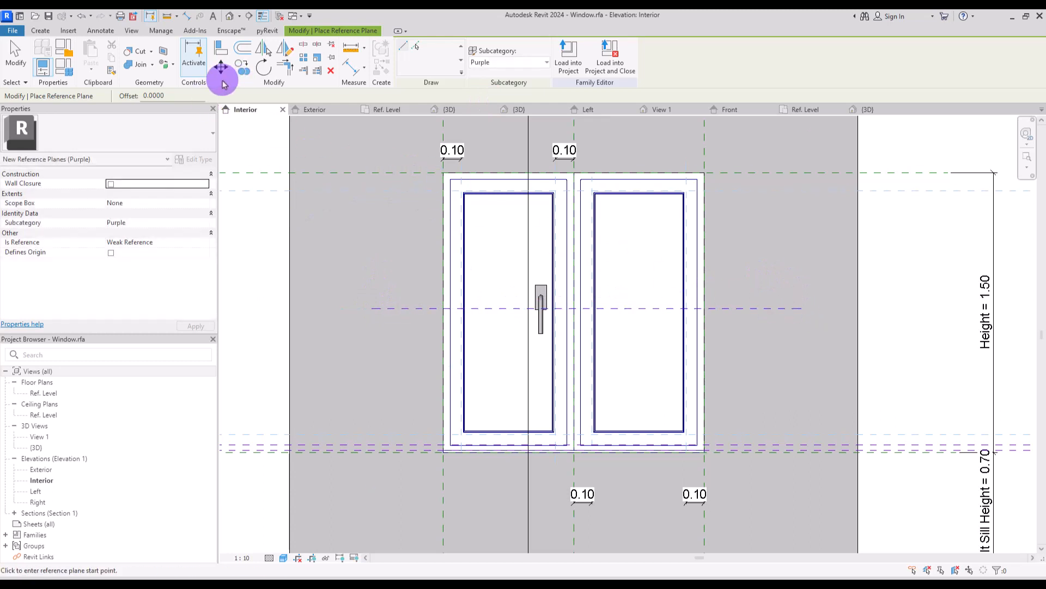
Dimension the purple horizontal plane between the sash's upper and lower reference planes and make the two spacings equal.
click(351, 69)
click(394, 189)
click(401, 307)
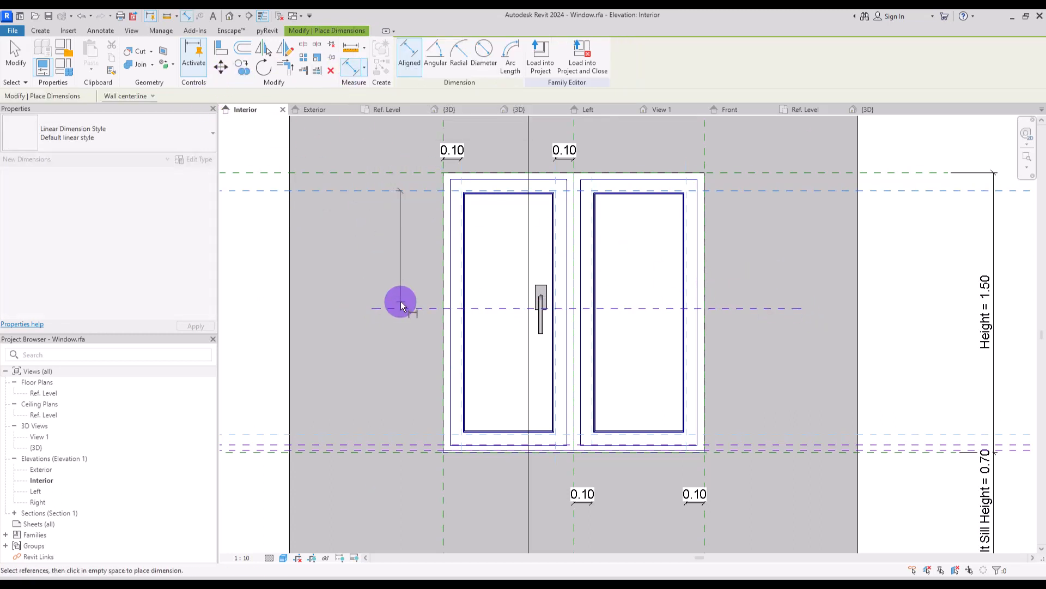
click(386, 433)
click(414, 404)
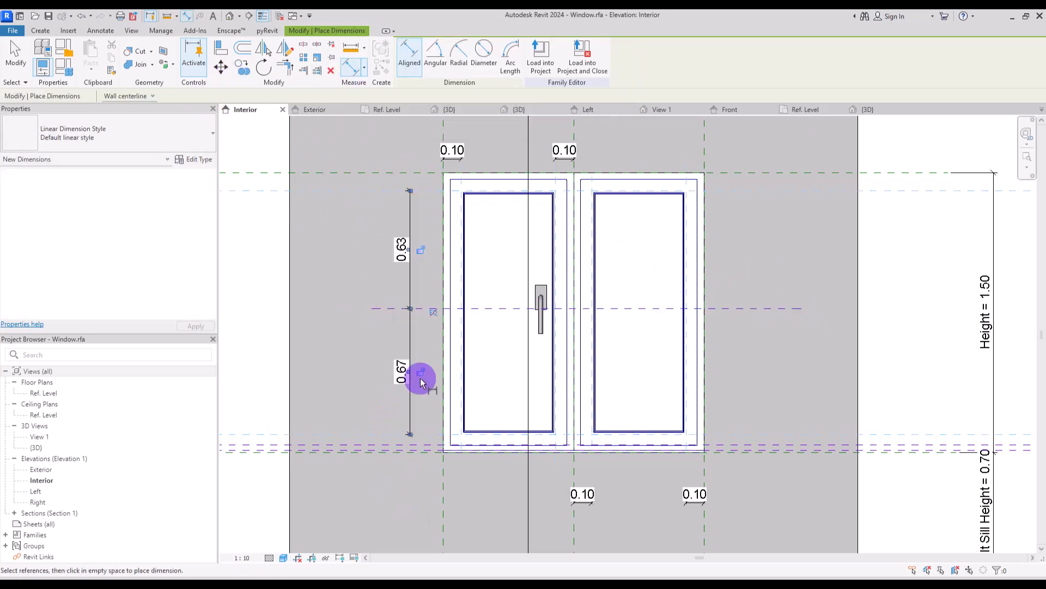
key(Escape)
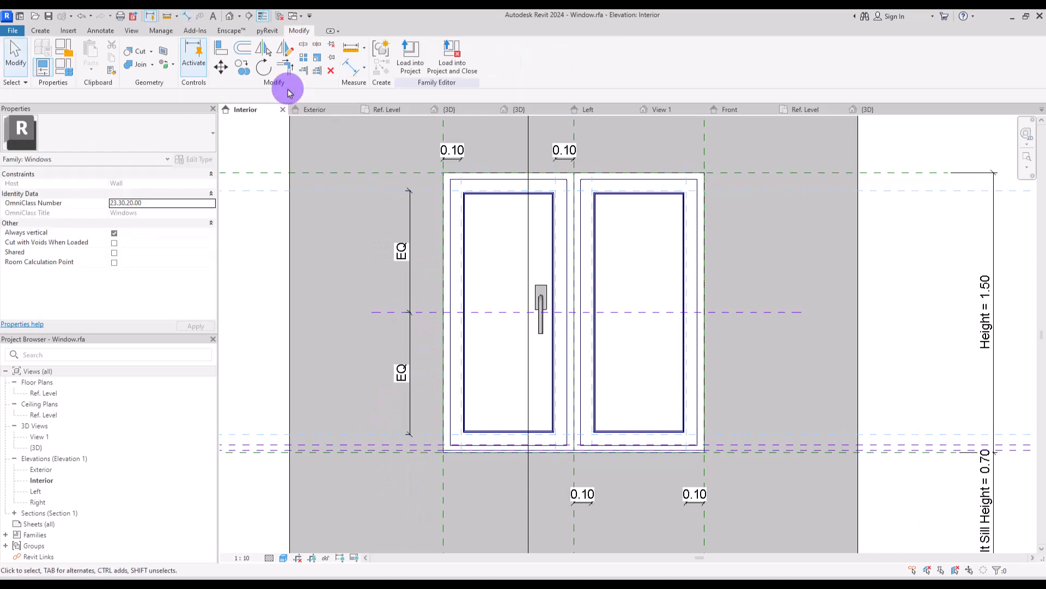
Align the handle's center to the purple horizontal reference plane at the sash's mid-height.
click(221, 50)
click(510, 312)
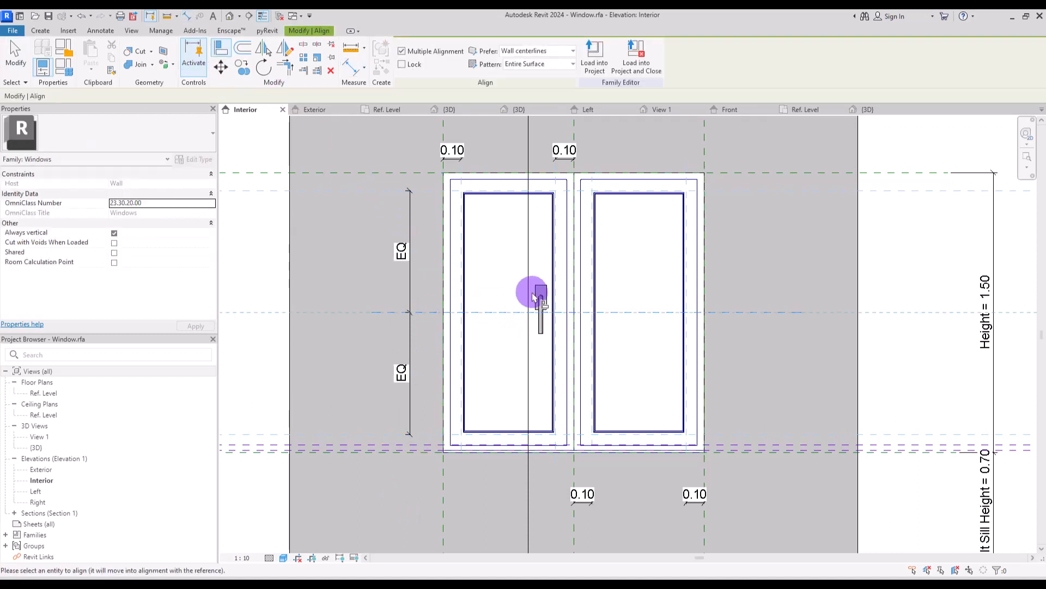
click(607, 294)
key(Escape)
key(Escape)
Align the side edge of the handle's plate to the vertical reference plane along the sash's inner stile.
scroll(564, 375, down, 1)
middle_drag(564, 376, 495, 381)
scroll(496, 380, up, 3)
scroll(473, 328, up, 2)
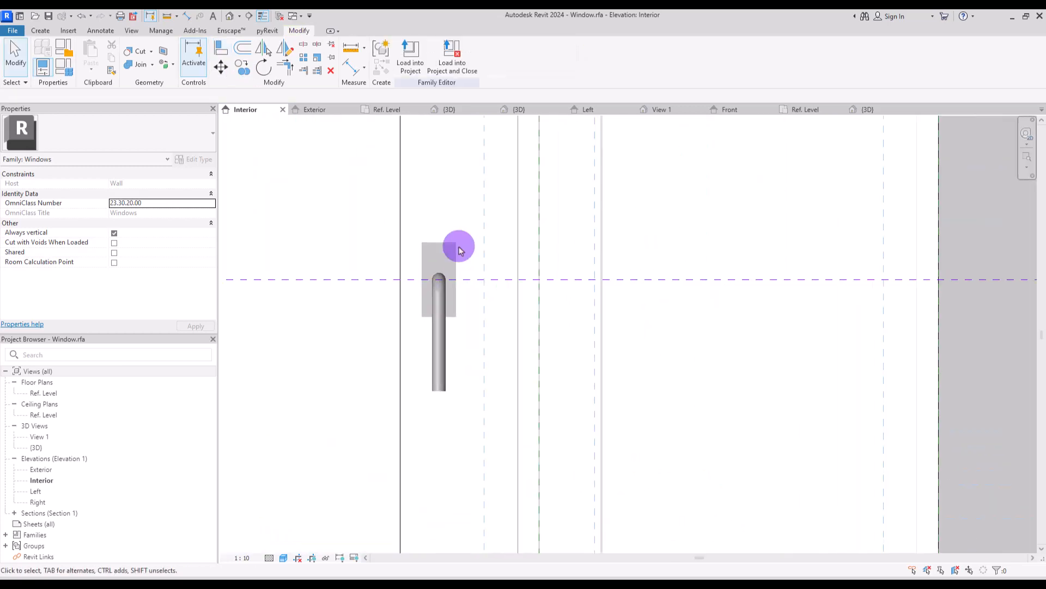
click(220, 50)
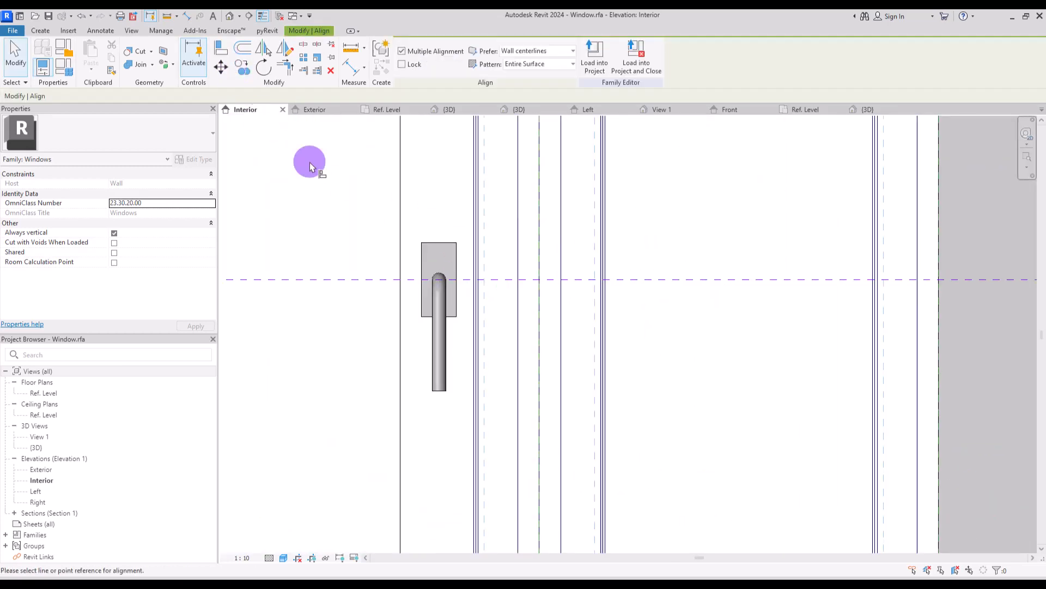
click(417, 250)
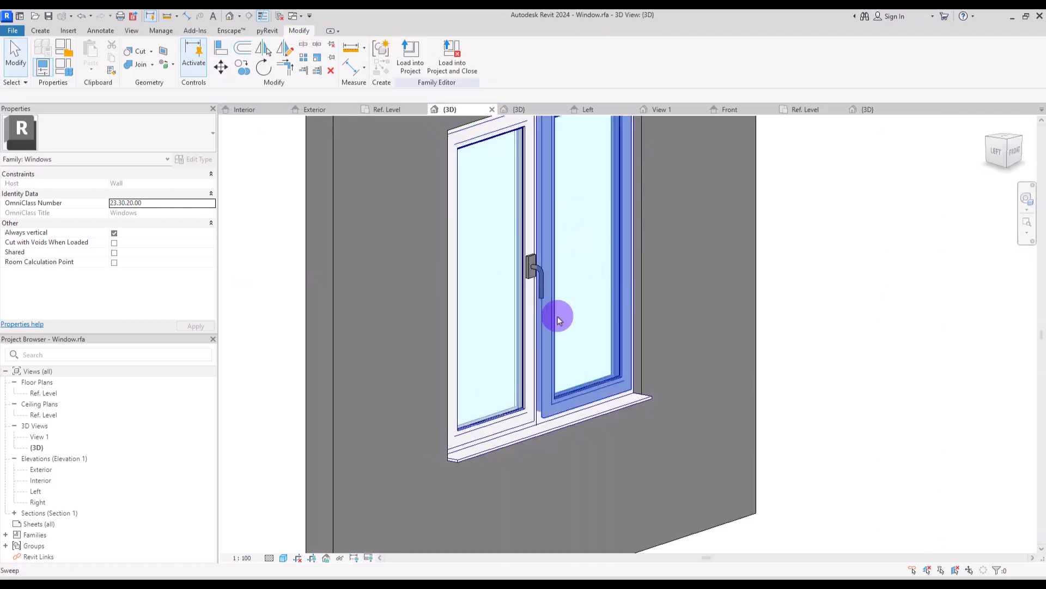
In the handle family, create a type parameter named Material and assign it to the material of both the plate and the lever.
scroll(557, 316, up, 4)
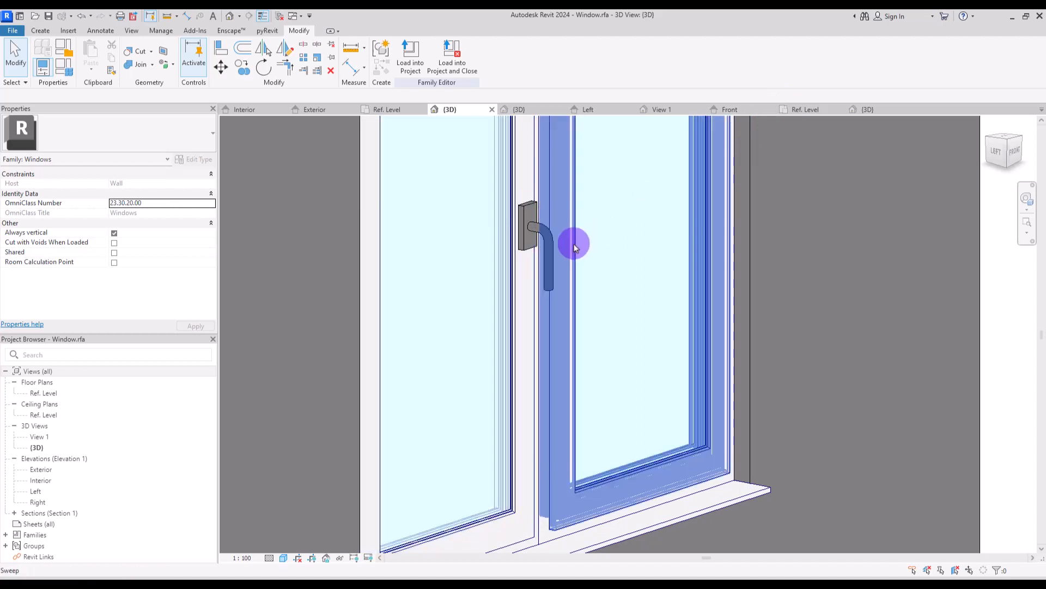
scroll(534, 327, down, 1)
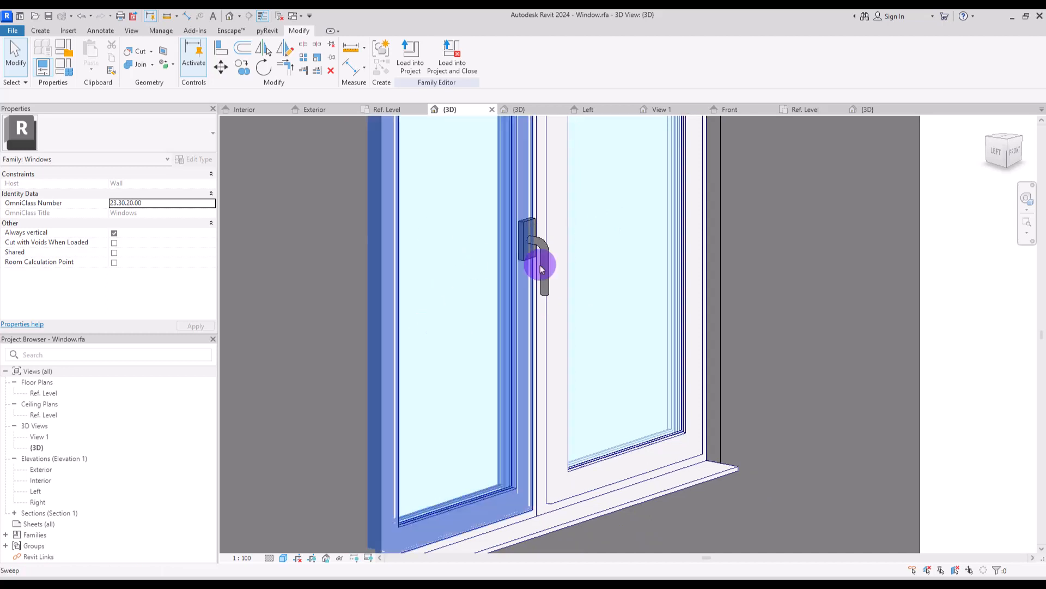
click(883, 109)
drag(485, 240, 596, 388)
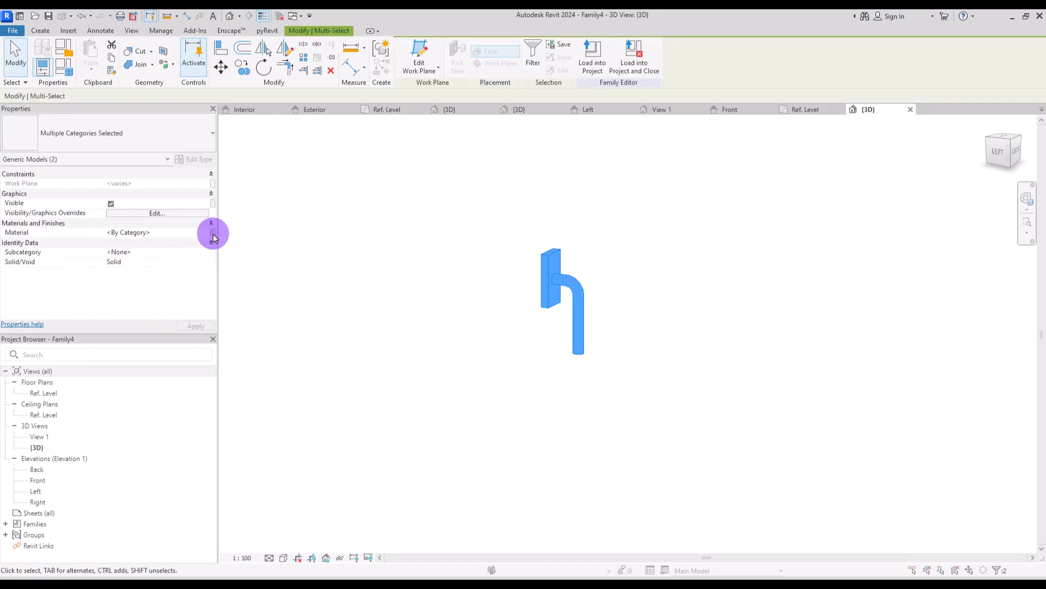
click(213, 233)
click(593, 335)
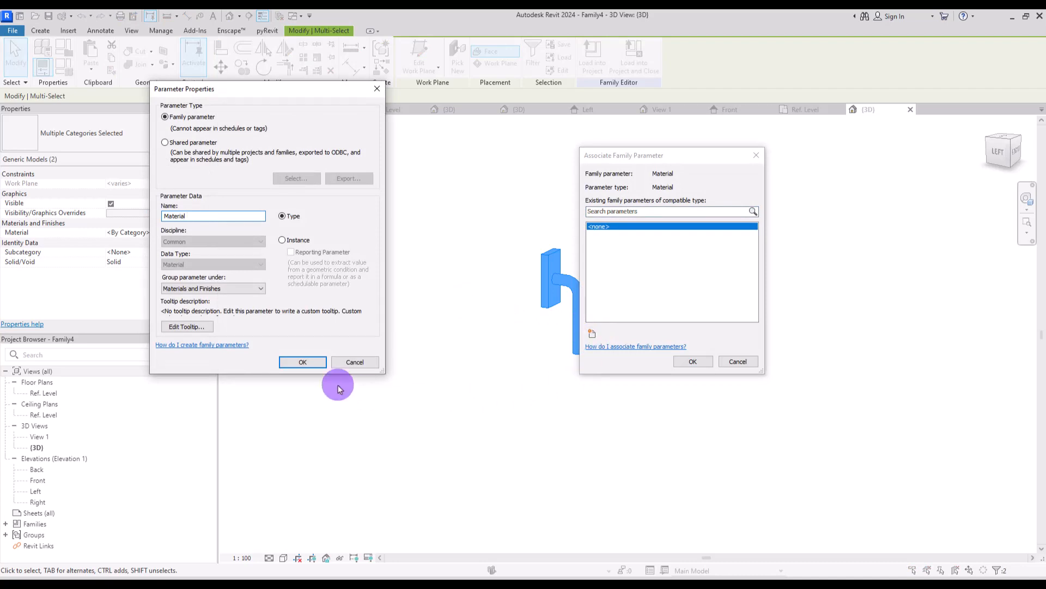
click(303, 362)
click(692, 361)
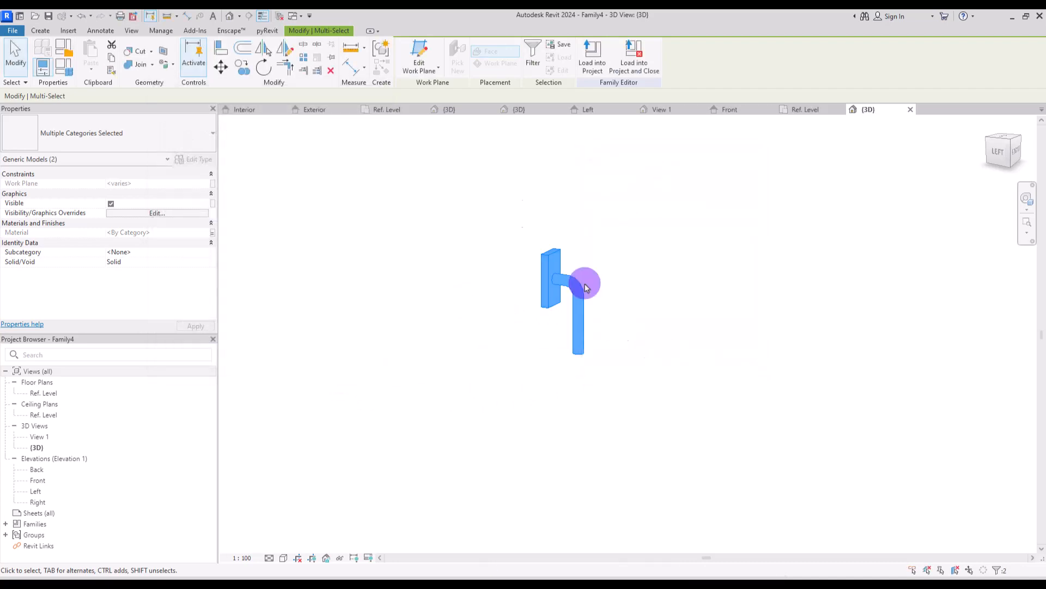
Reload the handle into the window family and associate its Material type parameter with the Frame parameter.
click(592, 55)
click(315, 369)
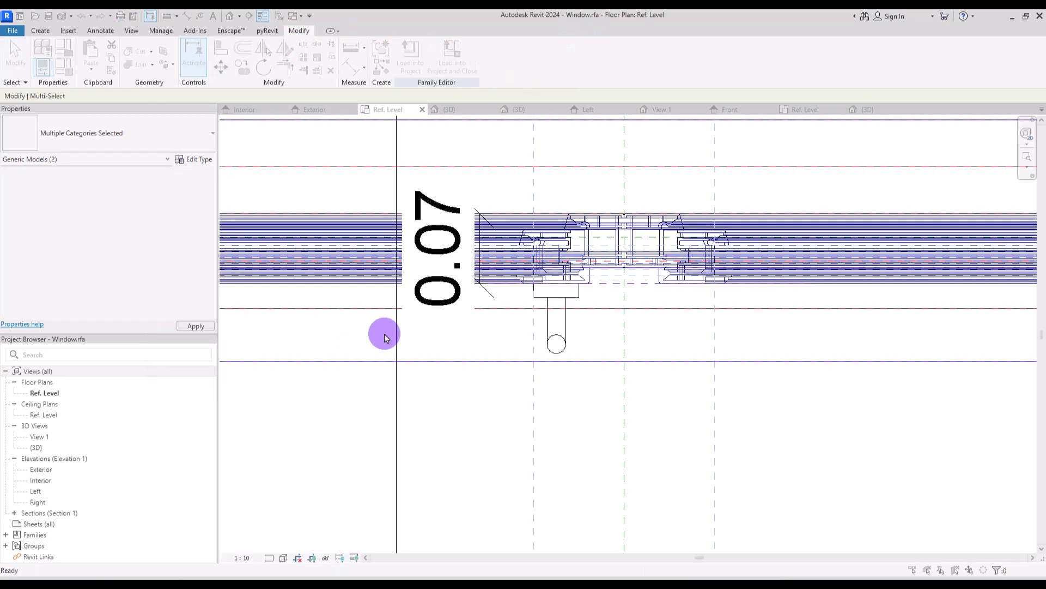
click(563, 345)
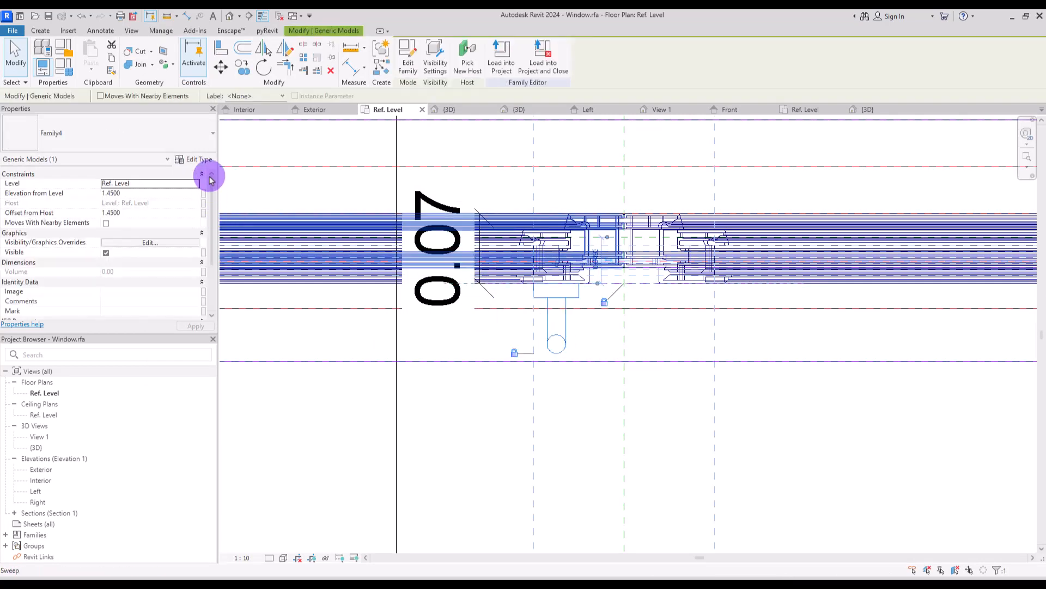
click(202, 158)
click(342, 190)
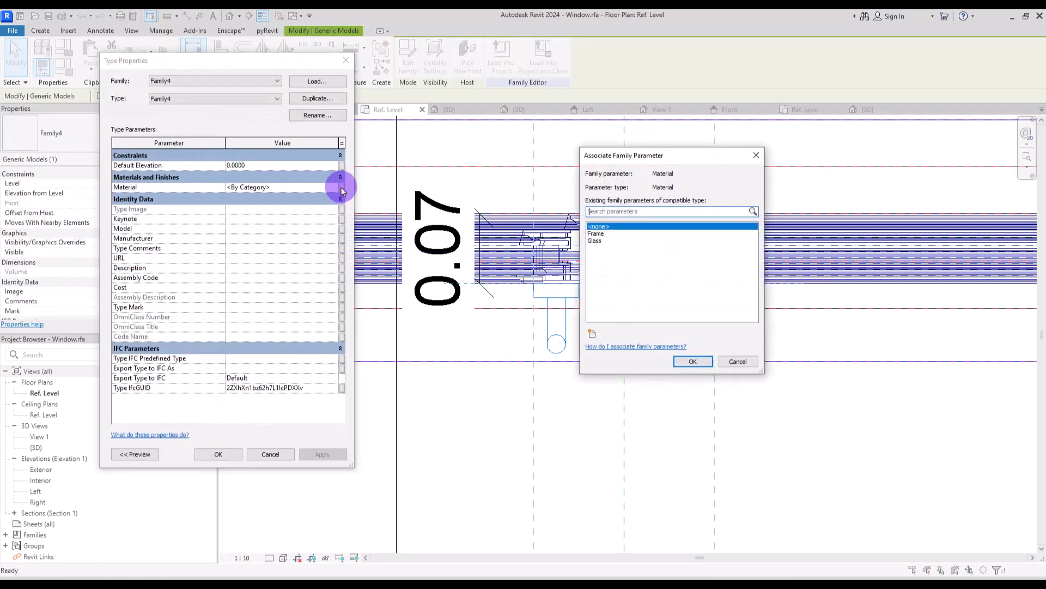
click(614, 234)
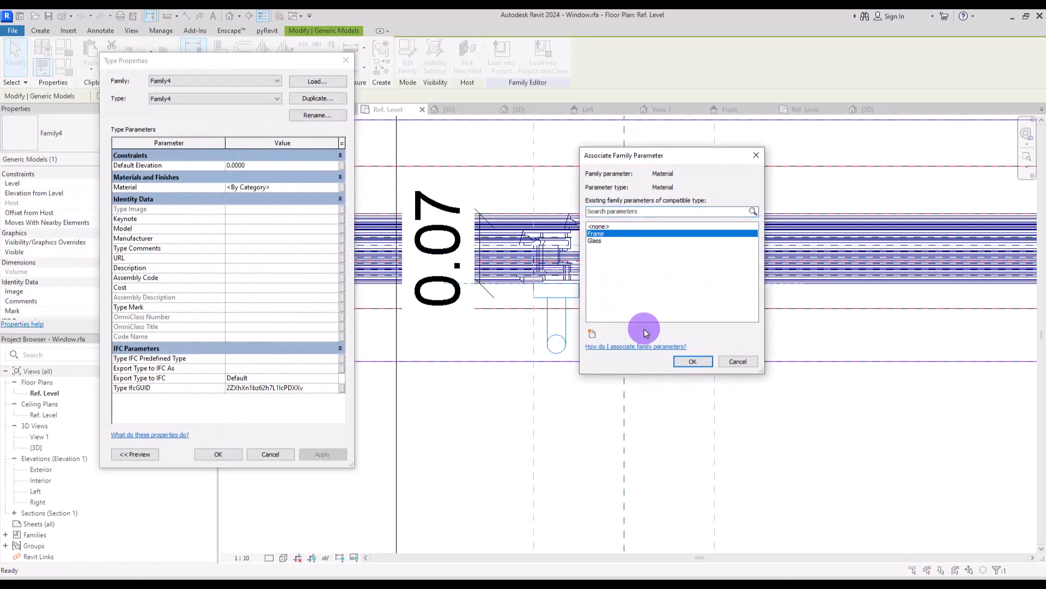
click(692, 362)
click(218, 454)
click(512, 442)
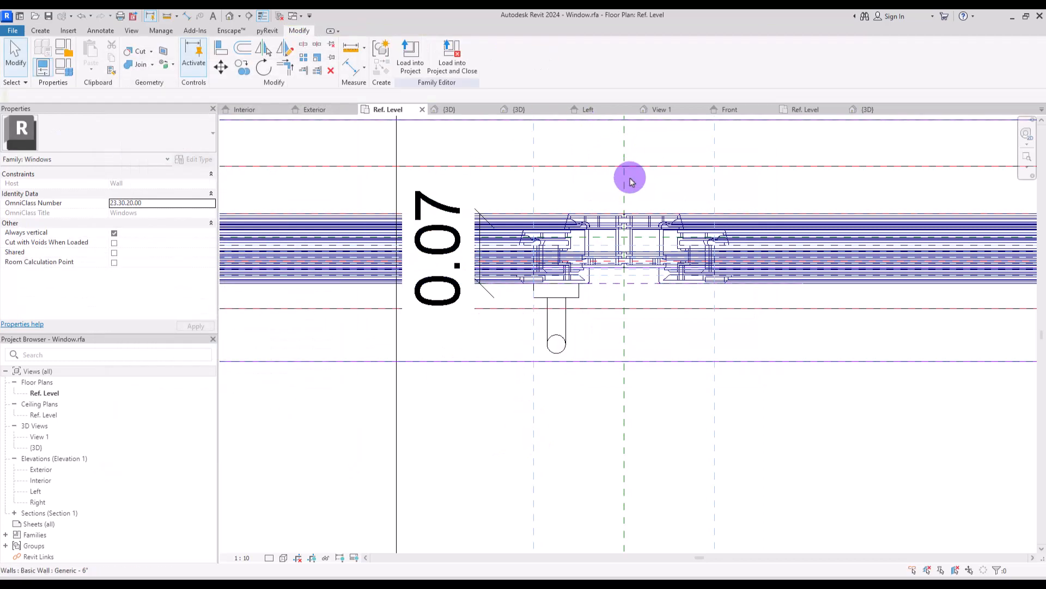
From the window family's 3D view, load the window into Project1 only.
click(458, 110)
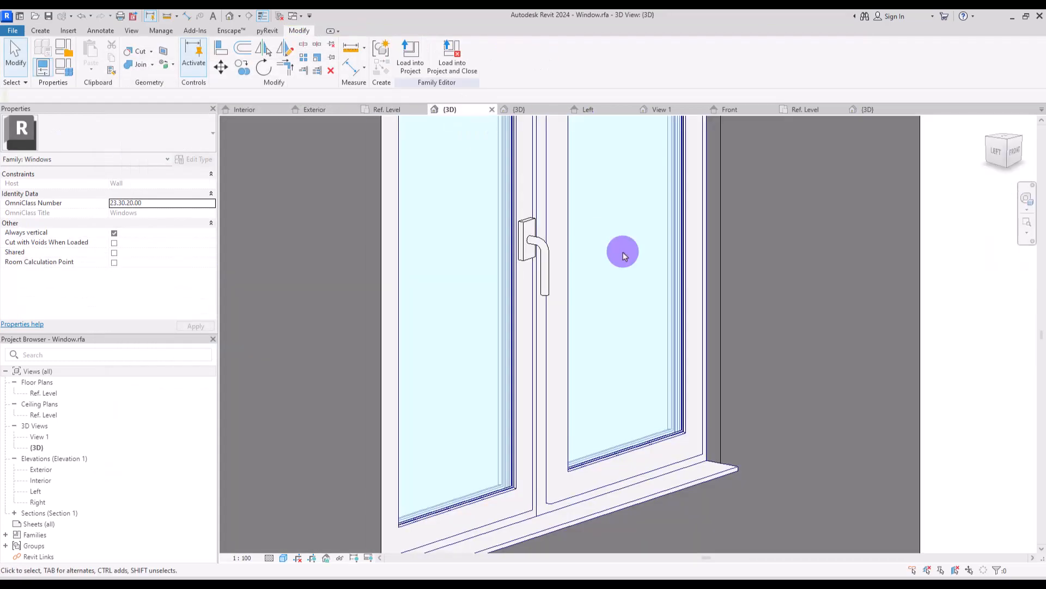
scroll(632, 254, down, 5)
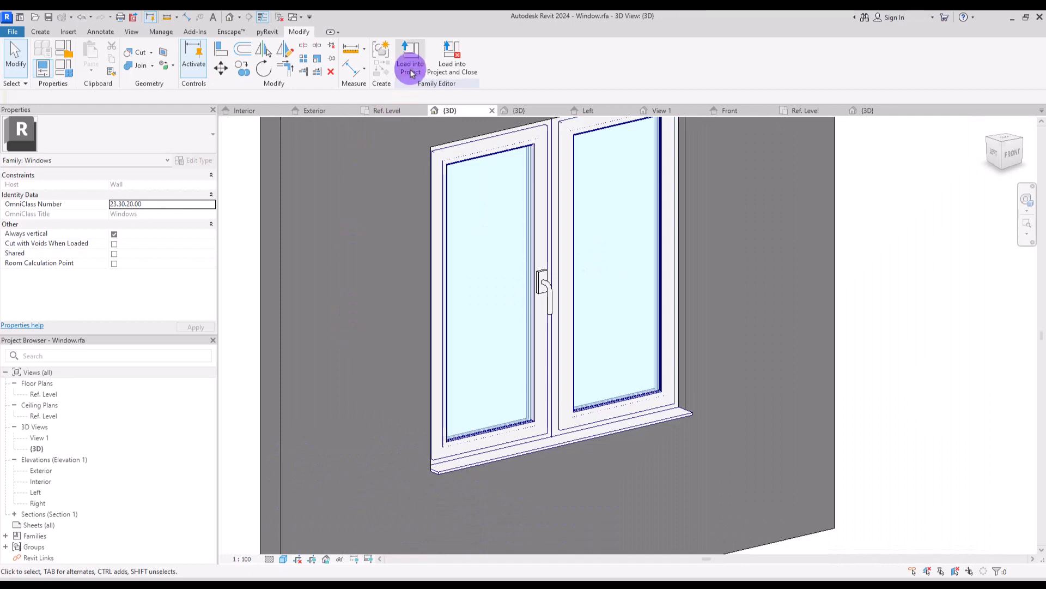
click(411, 68)
click(274, 239)
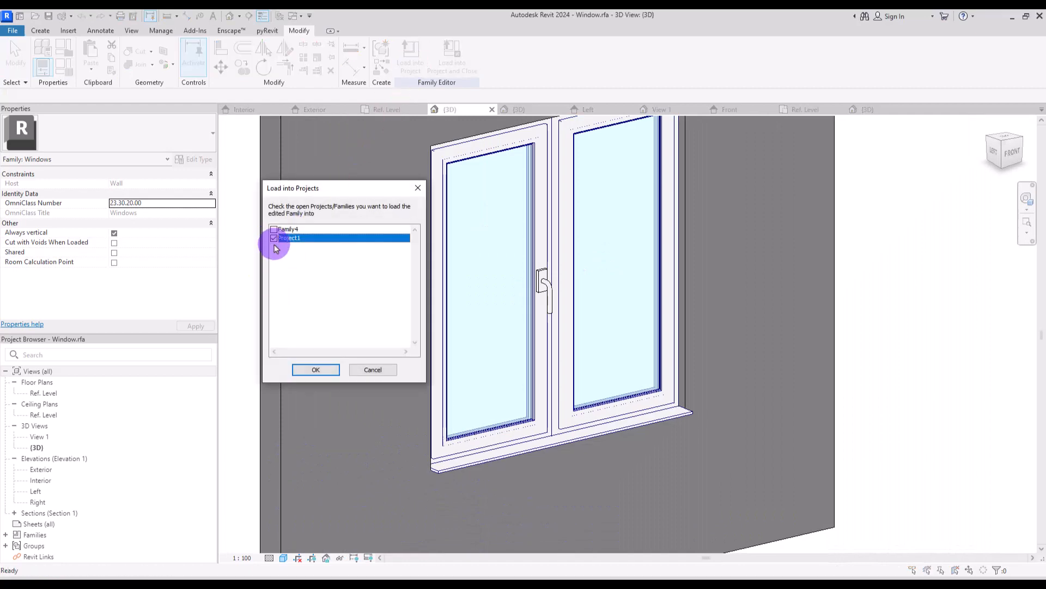
click(315, 371)
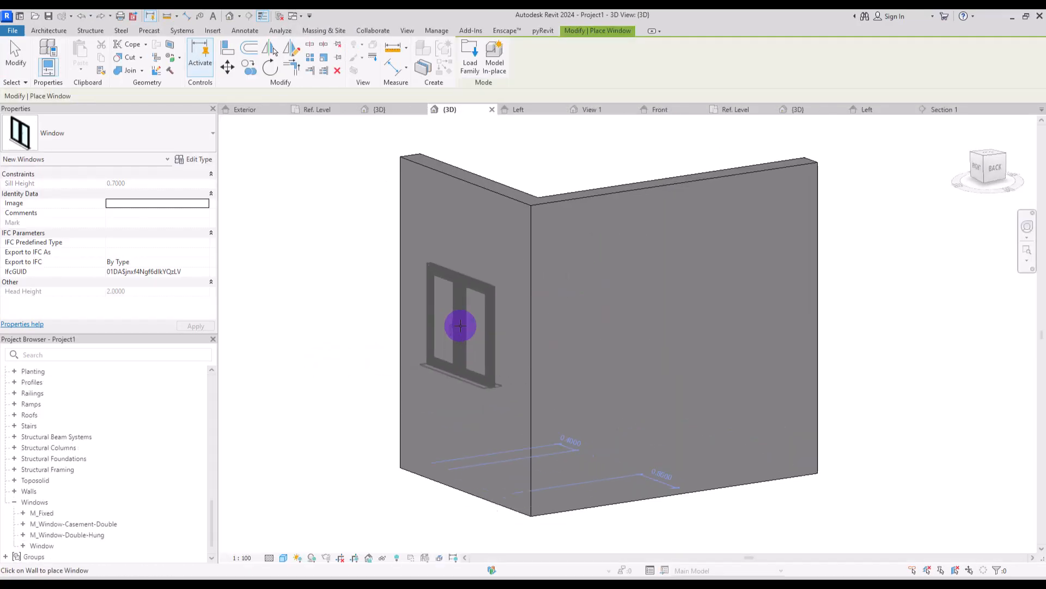
Place one window on each of the two walls in the project's 3D view.
click(451, 327)
click(645, 339)
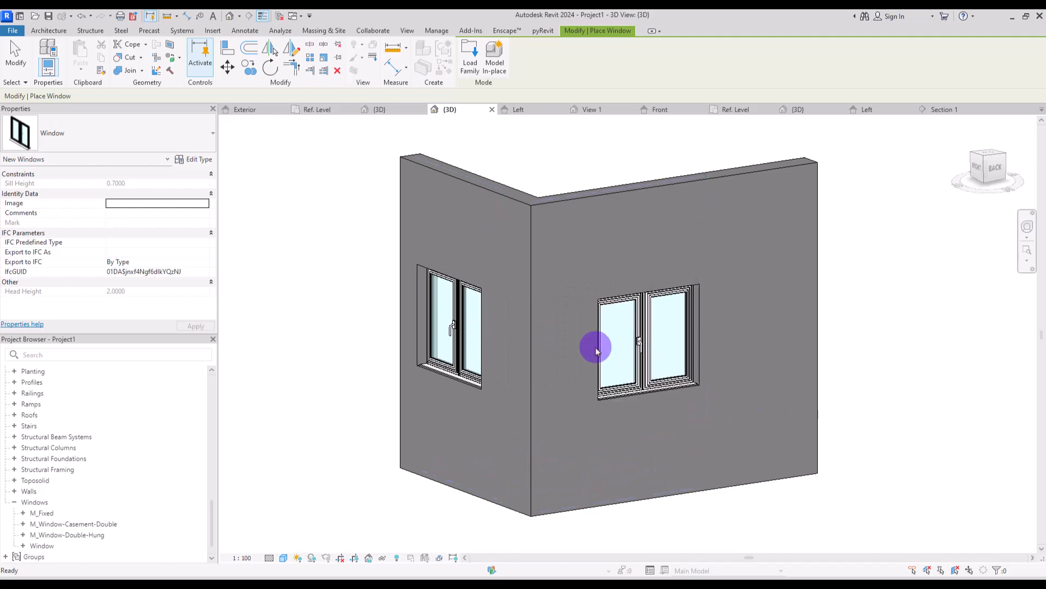
key(Escape)
key(Escape)
Create a section box around both walls and pull one side in to cut through one of the windows.
scroll(608, 273, down, 3)
click(565, 256)
ctrl+click(512, 250)
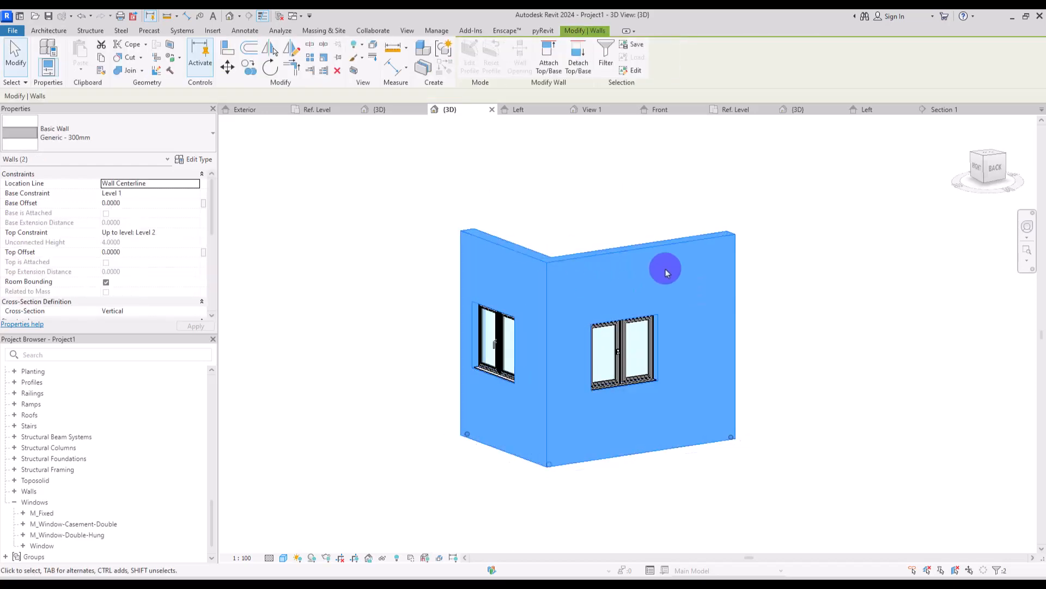
click(358, 69)
click(868, 240)
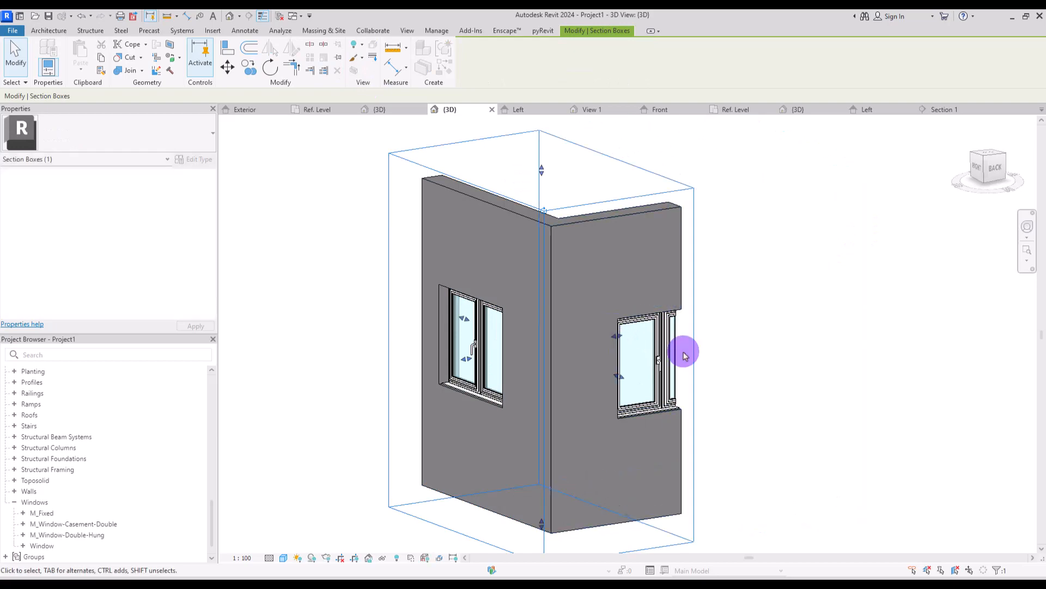
Examine the sectioned window's frame profiles, handle, stool and sill from several angles.
shift+middle_drag(783, 369, 612, 408)
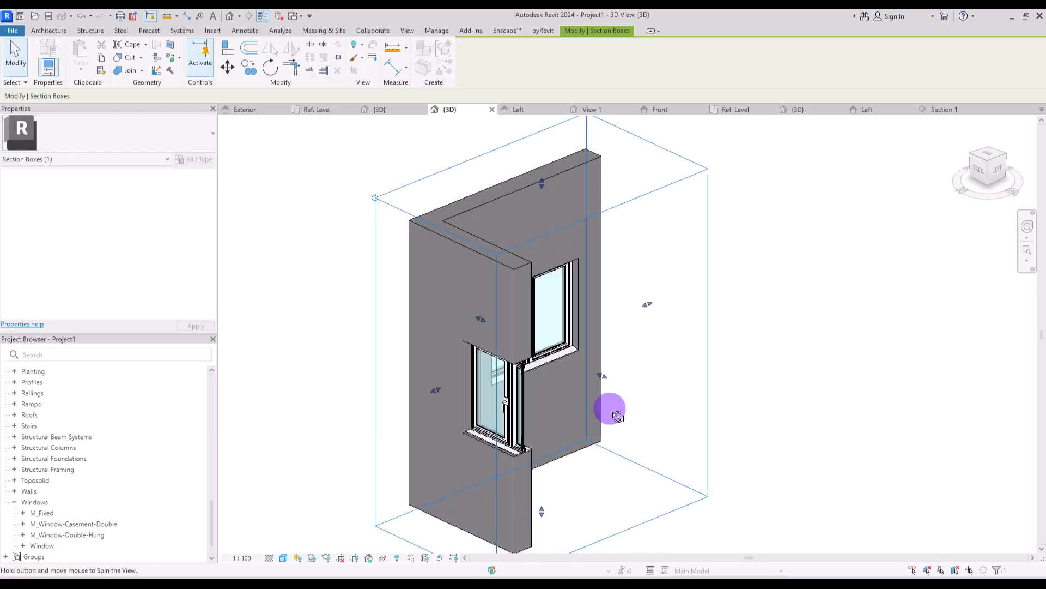
scroll(533, 451, up, 10)
middle_drag(609, 306, 673, 363)
scroll(673, 363, down, 2)
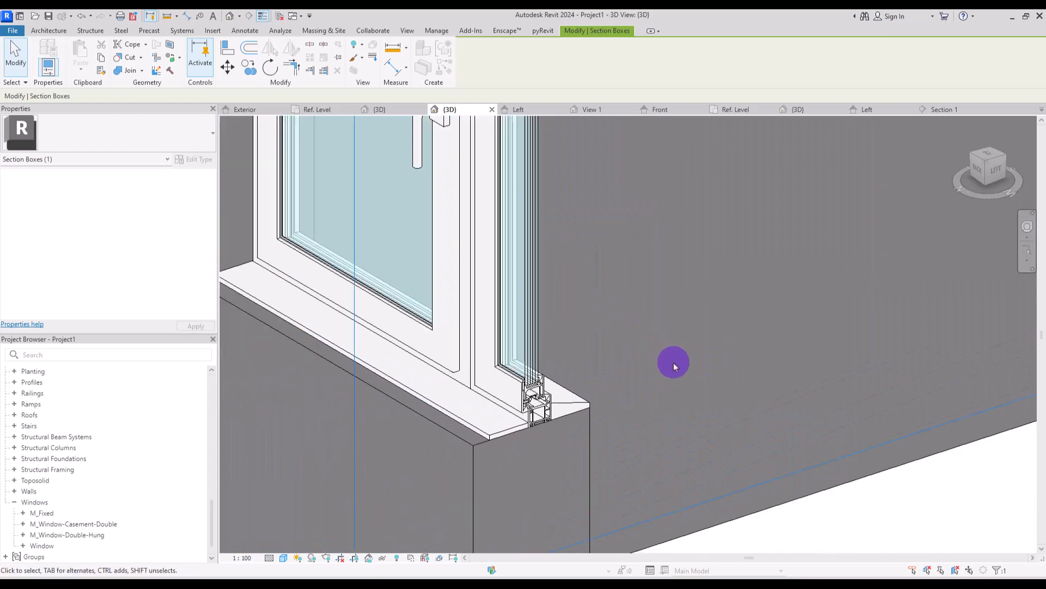
middle_drag(637, 180, 655, 475)
scroll(558, 202, up, 4)
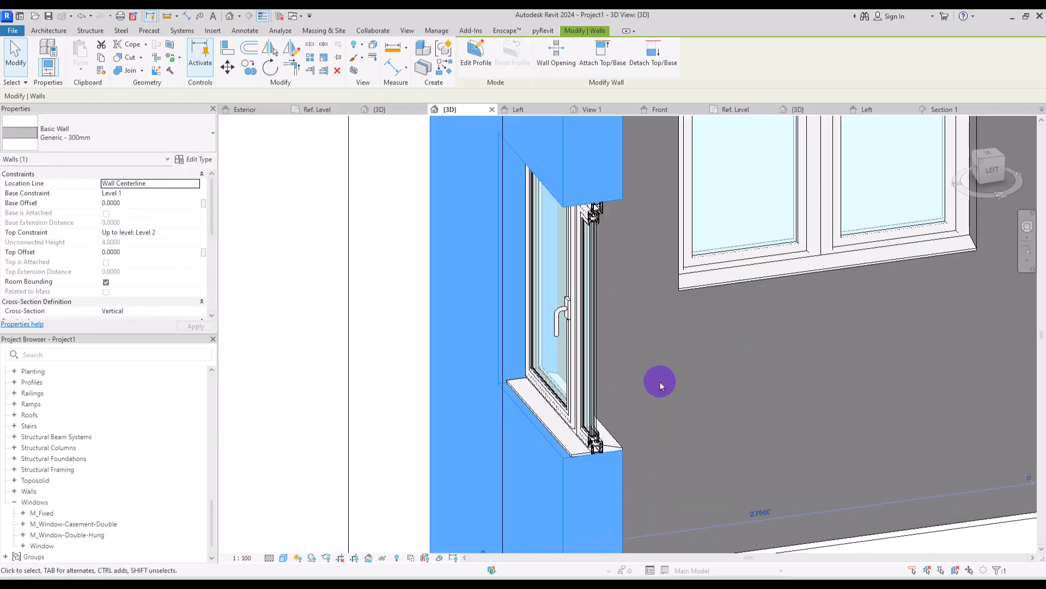
shift+middle_drag(661, 384, 656, 371)
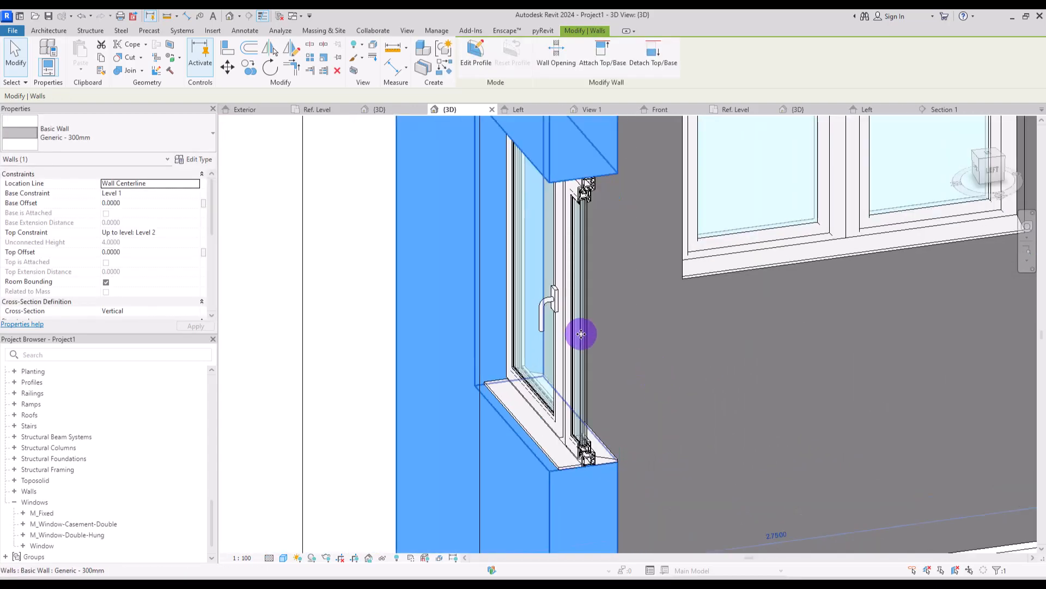
key(Escape)
Set the Height and Width of the placed window's type to 1.8 each.
click(712, 234)
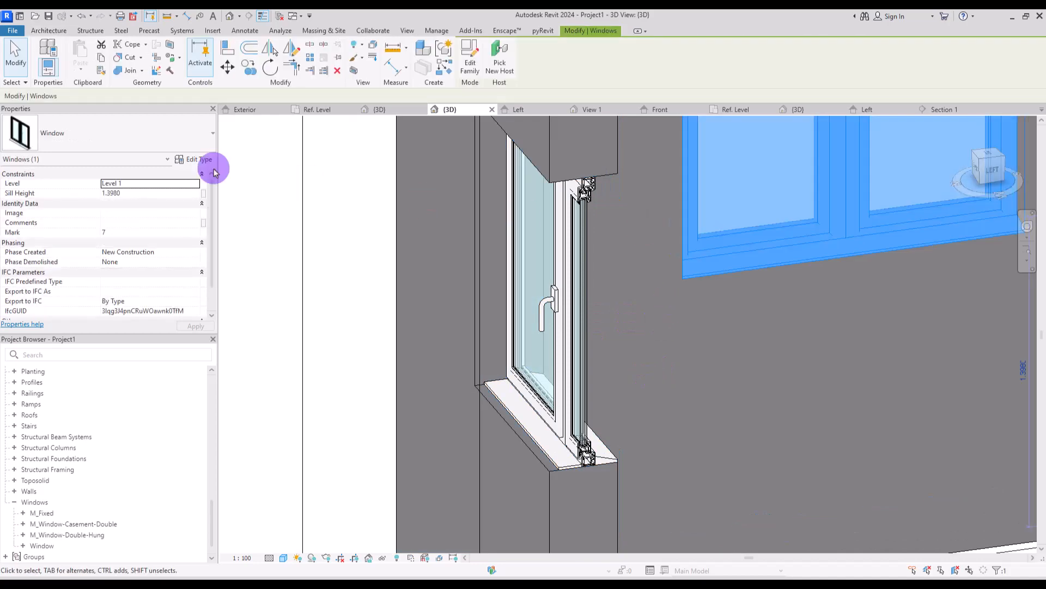
click(179, 160)
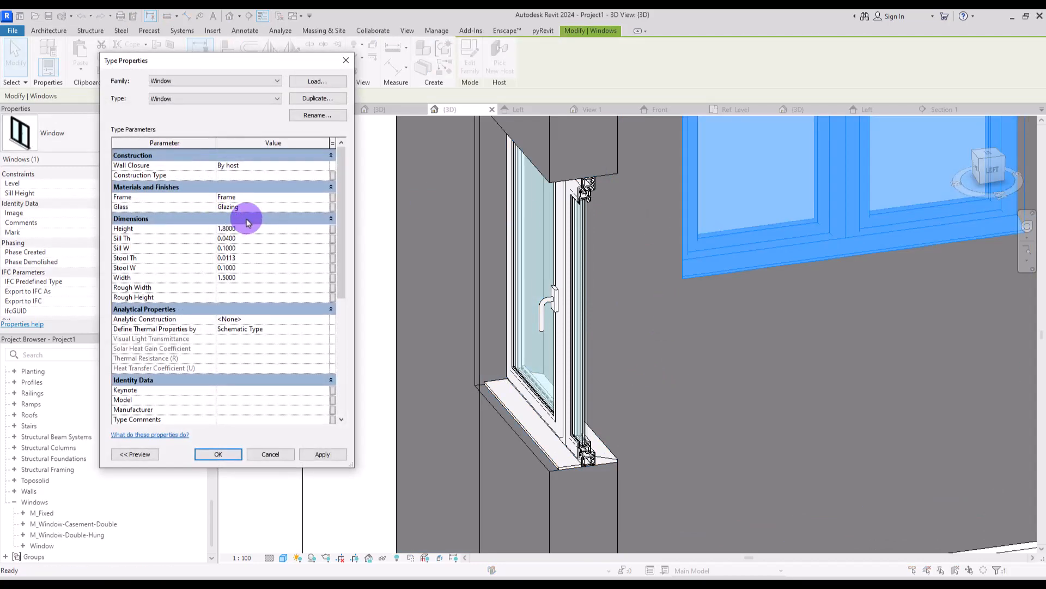
click(316, 454)
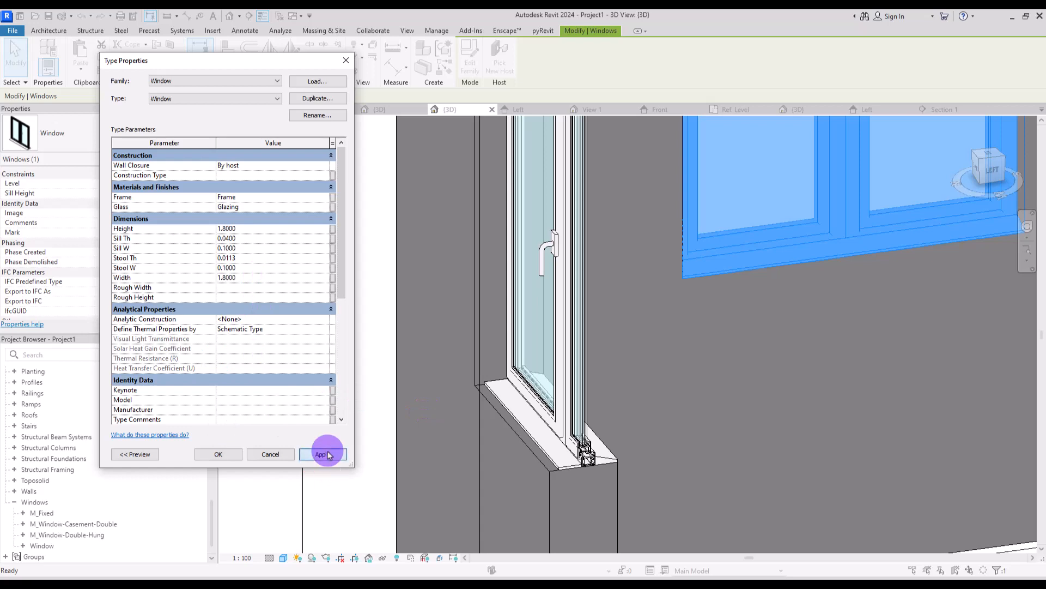
click(327, 455)
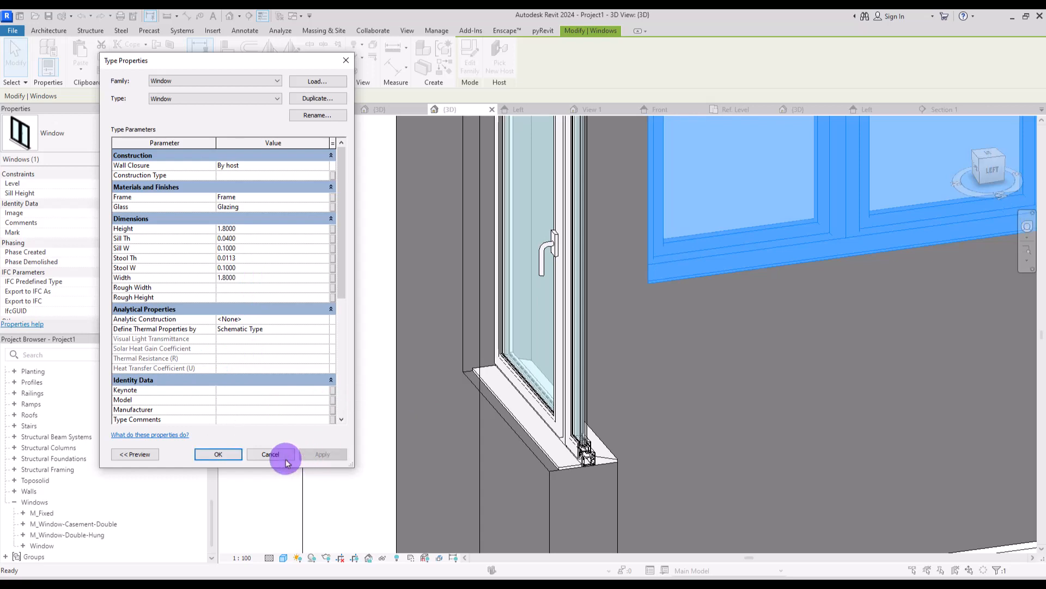
click(218, 454)
Hide the section box outline in the 3D view and view the resized windows from both sides of the walls.
scroll(404, 371, down, 5)
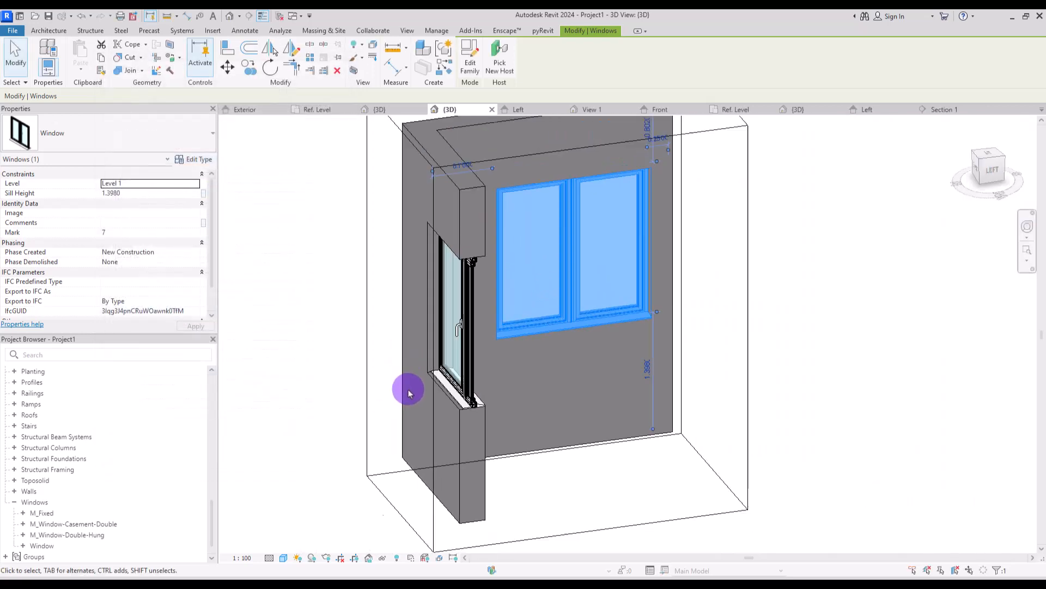
scroll(526, 169, up, 2)
key(Escape)
click(528, 154)
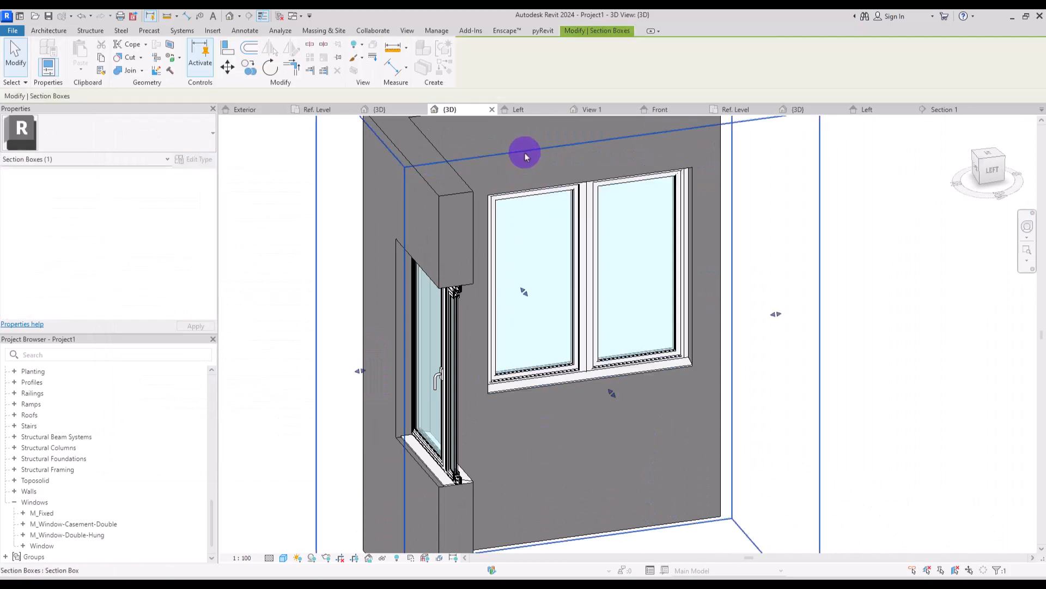
right_click(527, 155)
click(692, 204)
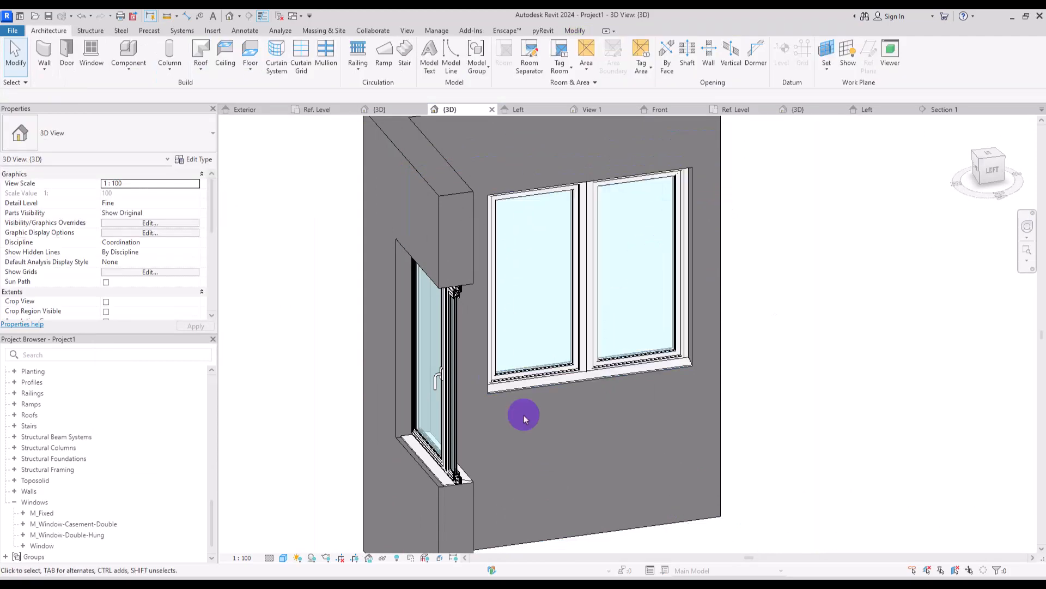
shift+middle_drag(502, 441, 759, 416)
shift+middle_drag(361, 374, 888, 362)
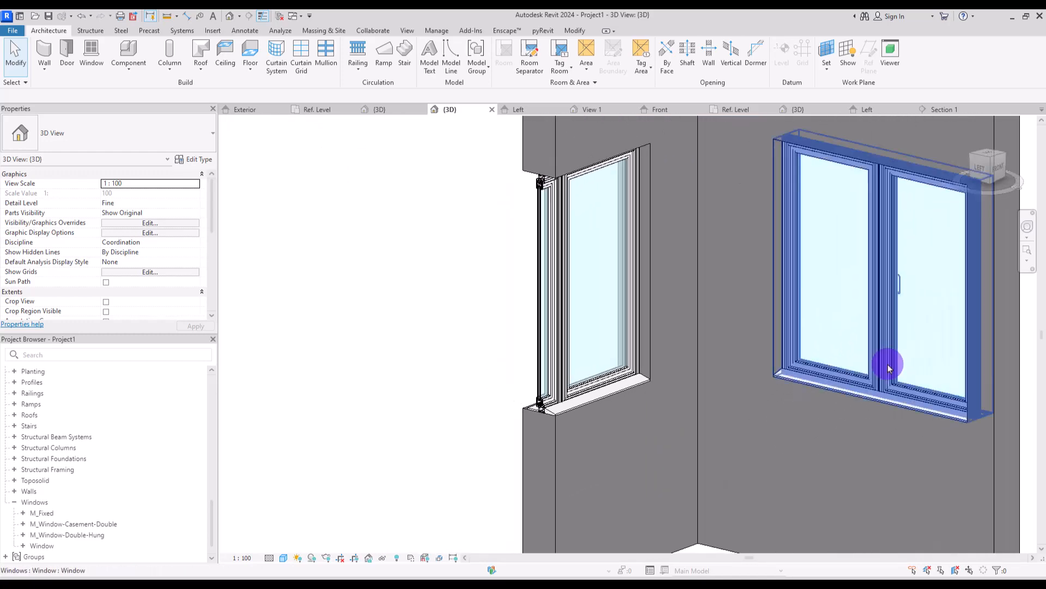